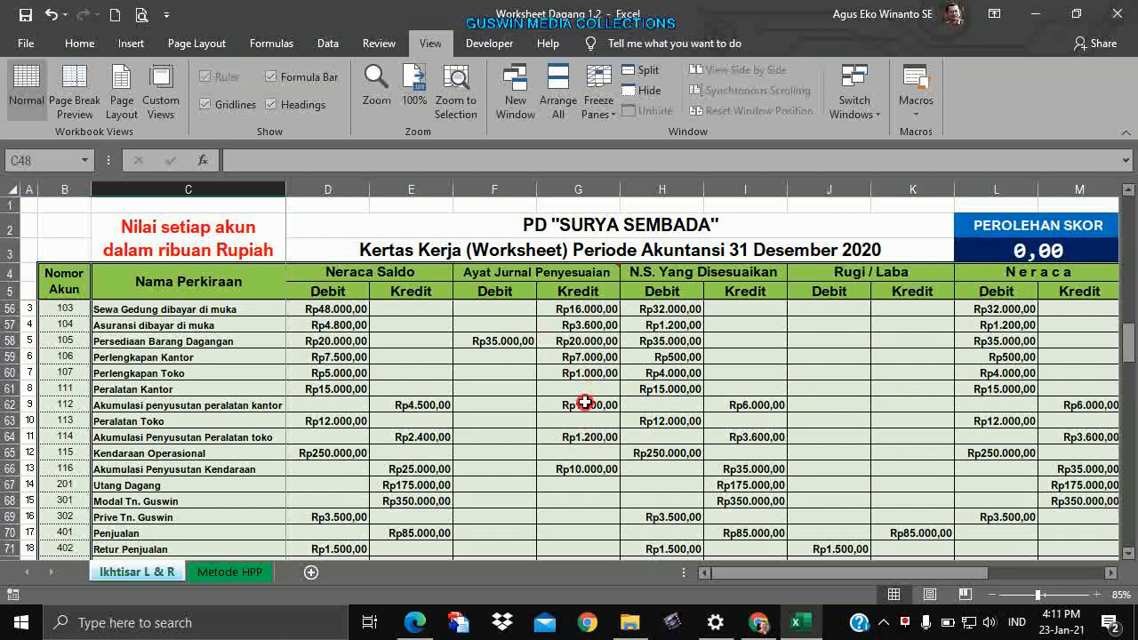
Review answer-key values in G55, G59 and H79 and the adjustment data note on F52.
click(590, 389)
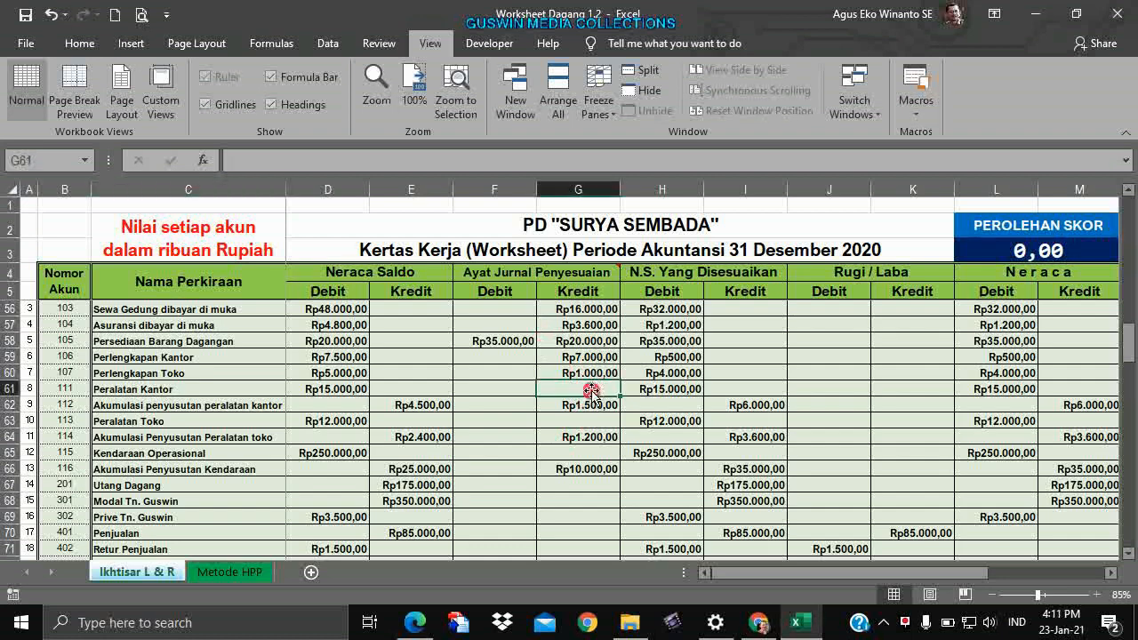
click(553, 274)
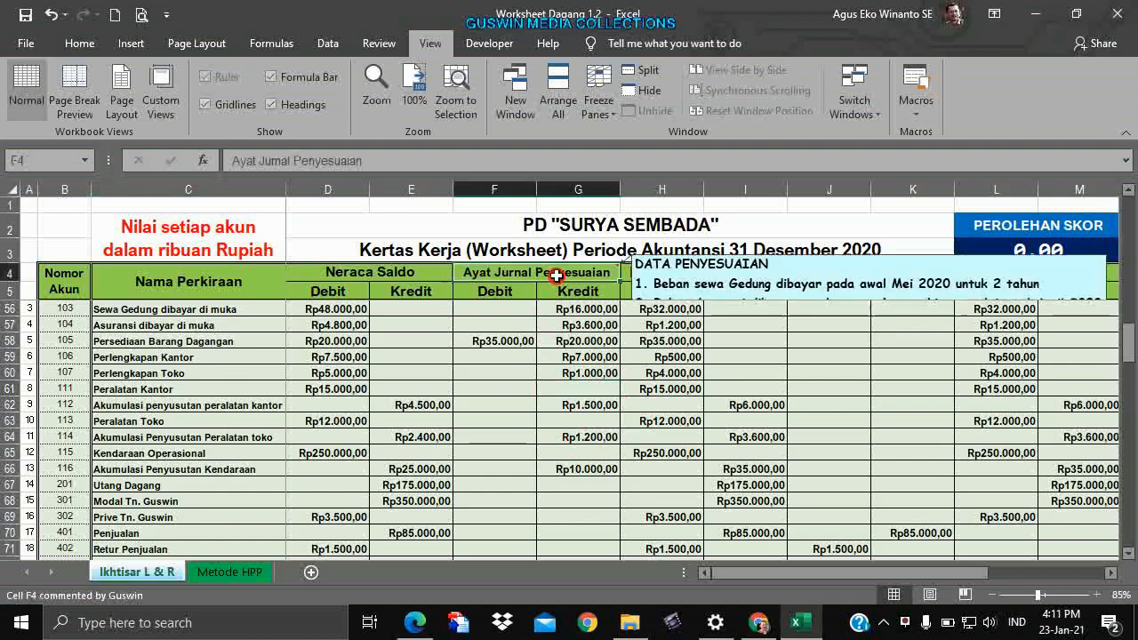
scroll(573, 322, up, 5)
scroll(569, 322, down, 3)
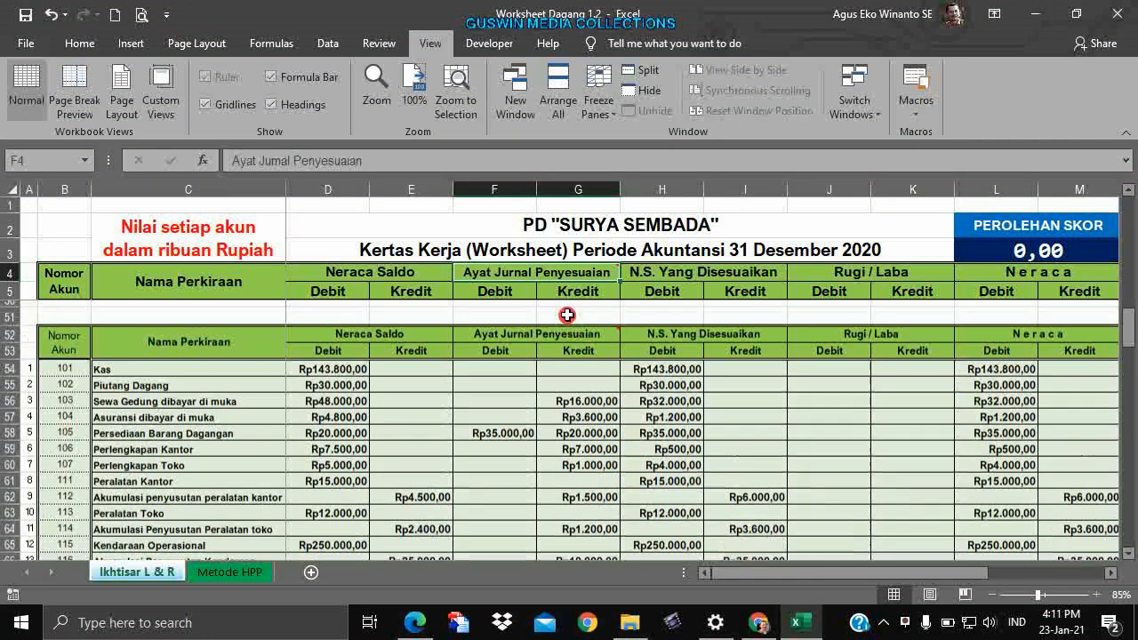
click(579, 344)
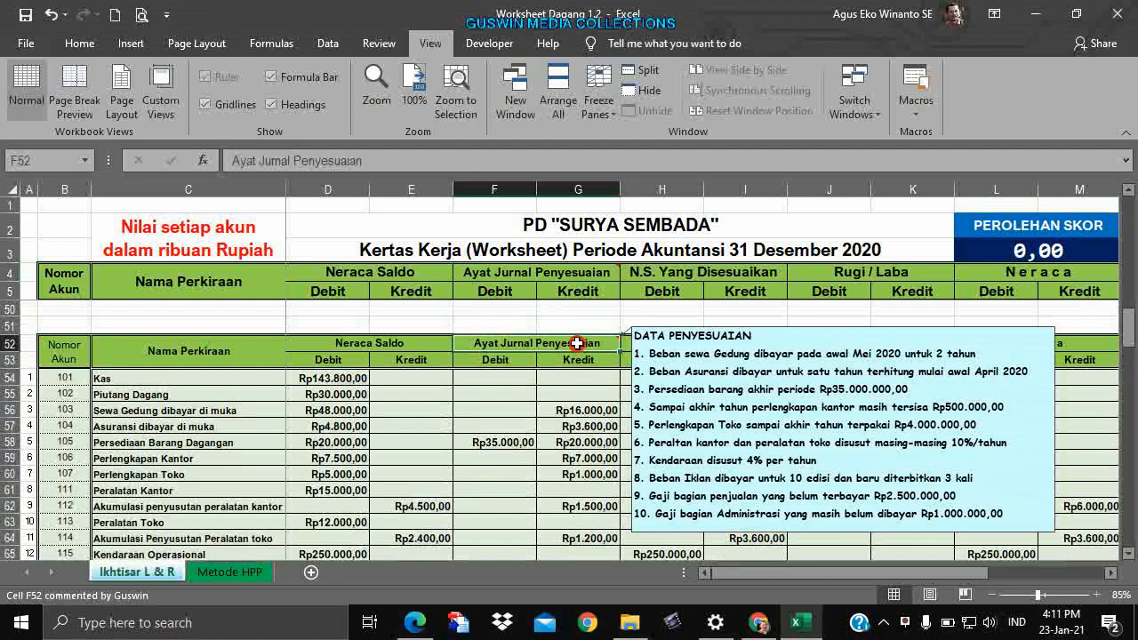
click(578, 399)
scroll(577, 399, down, 2)
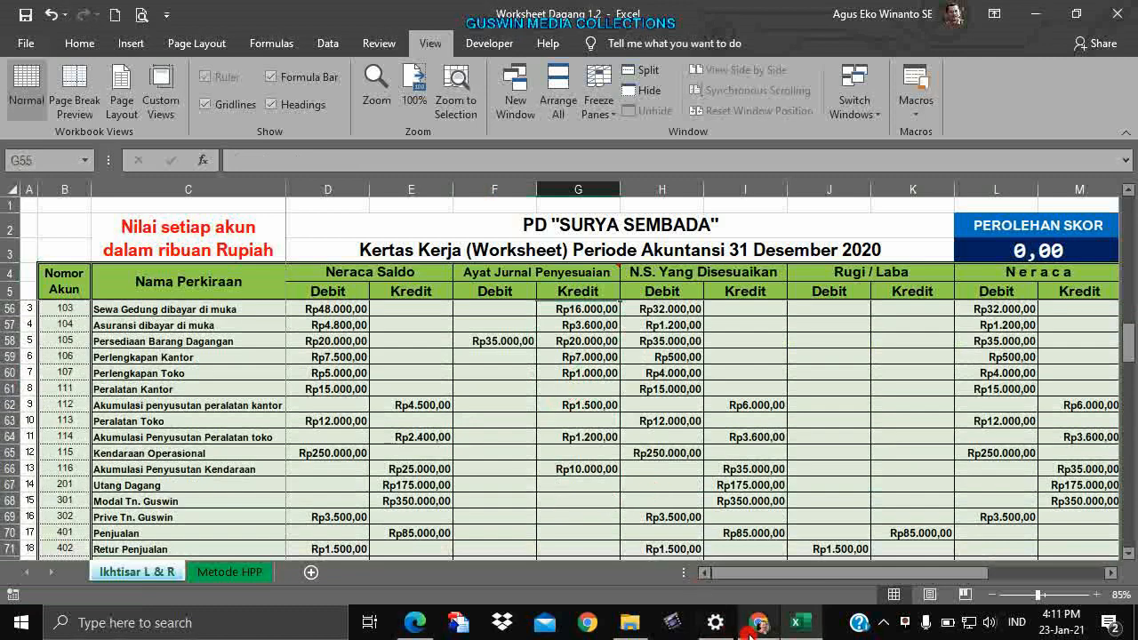
mouse_move(753, 629)
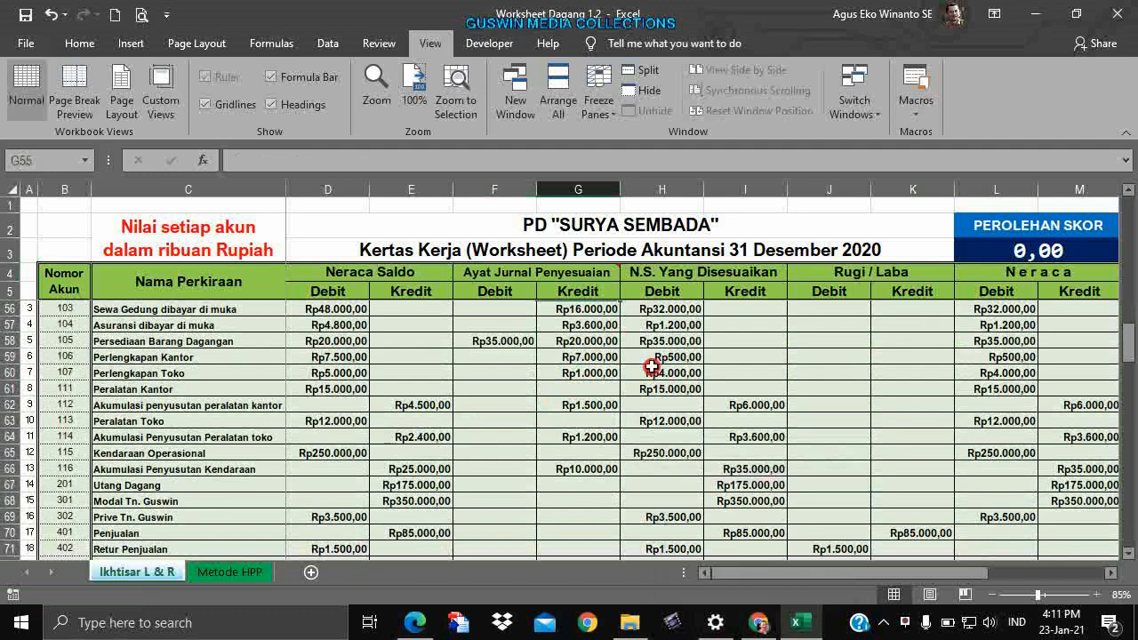
click(602, 356)
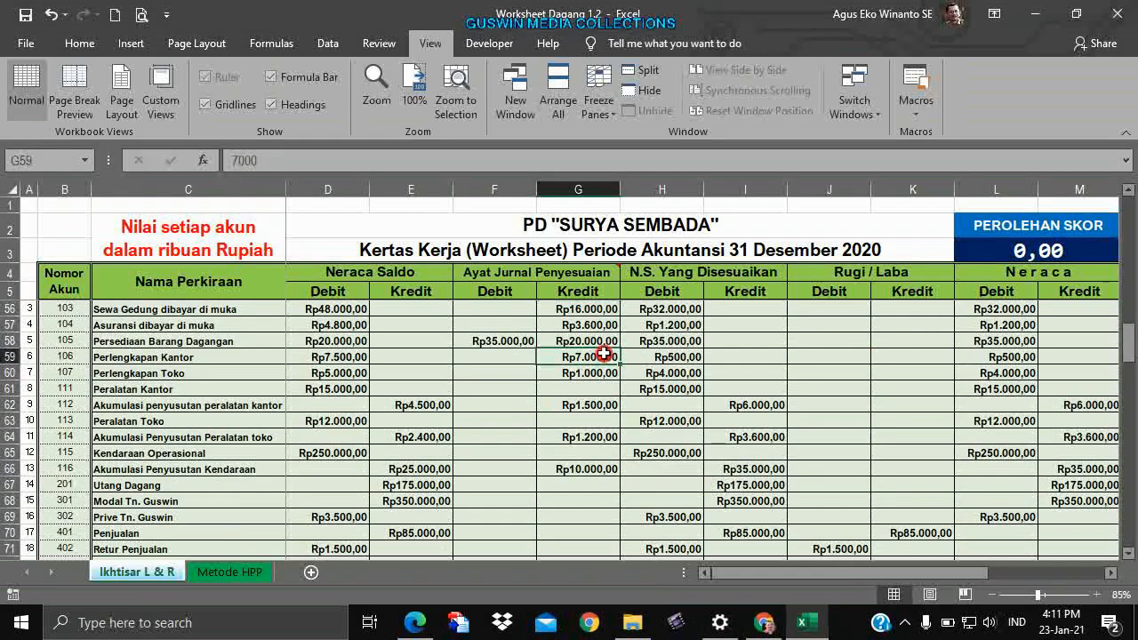
scroll(602, 357, down, 3)
scroll(602, 360, down, 2)
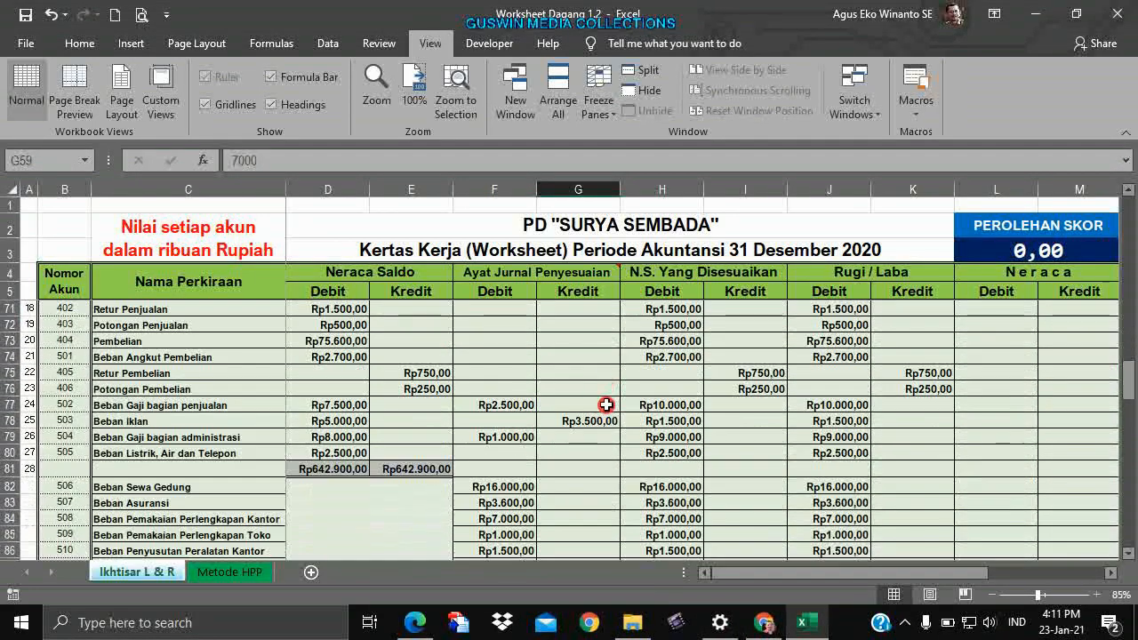
click(665, 441)
Check answer-key cells H78 and G60, then select the account names with their Neraca Saldo amounts.
drag(761, 573, 838, 575)
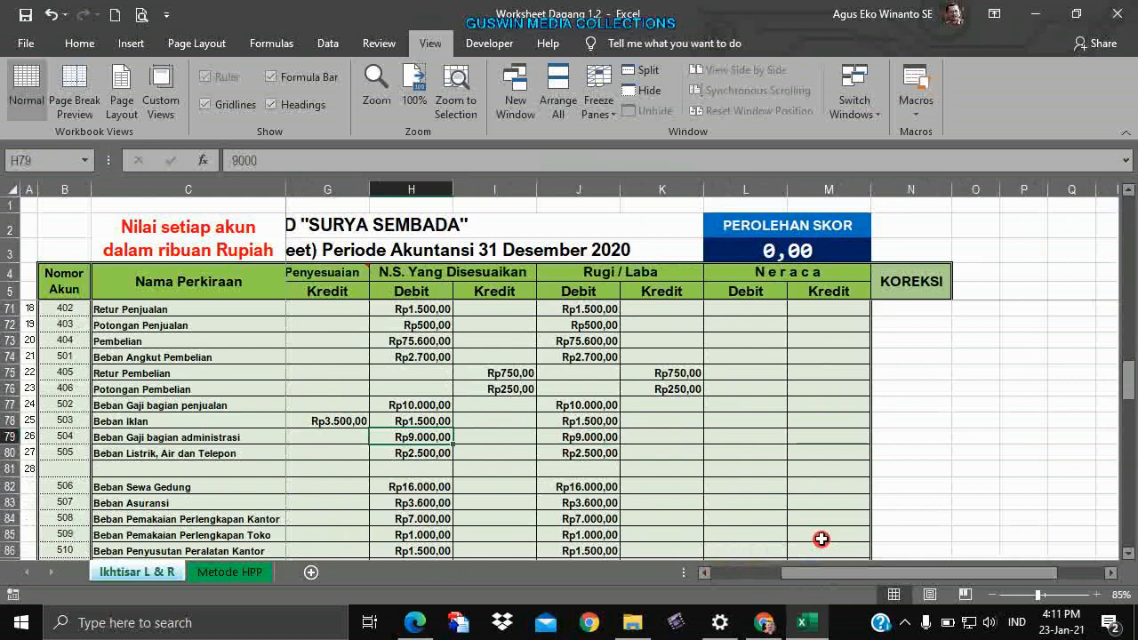
scroll(766, 485, up, 1)
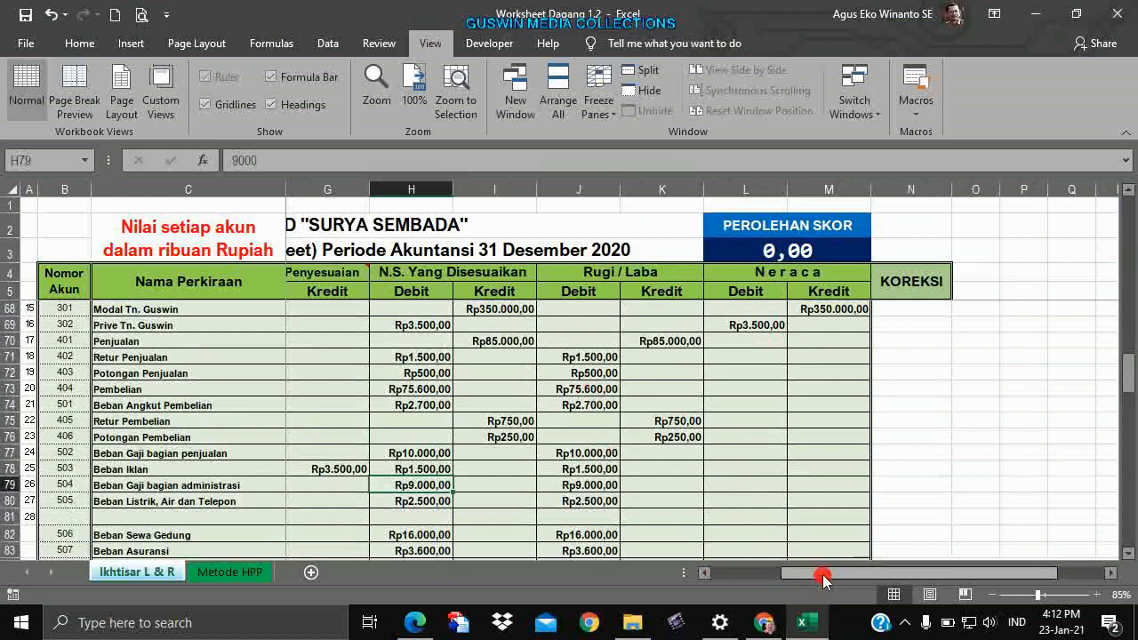
drag(821, 574, 752, 573)
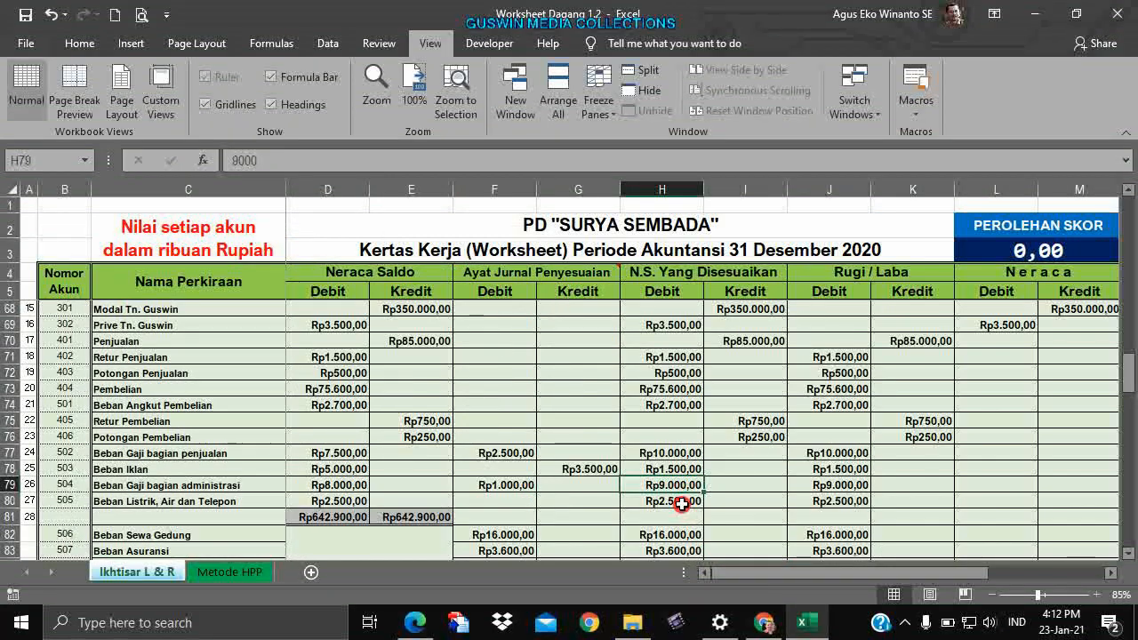
click(654, 468)
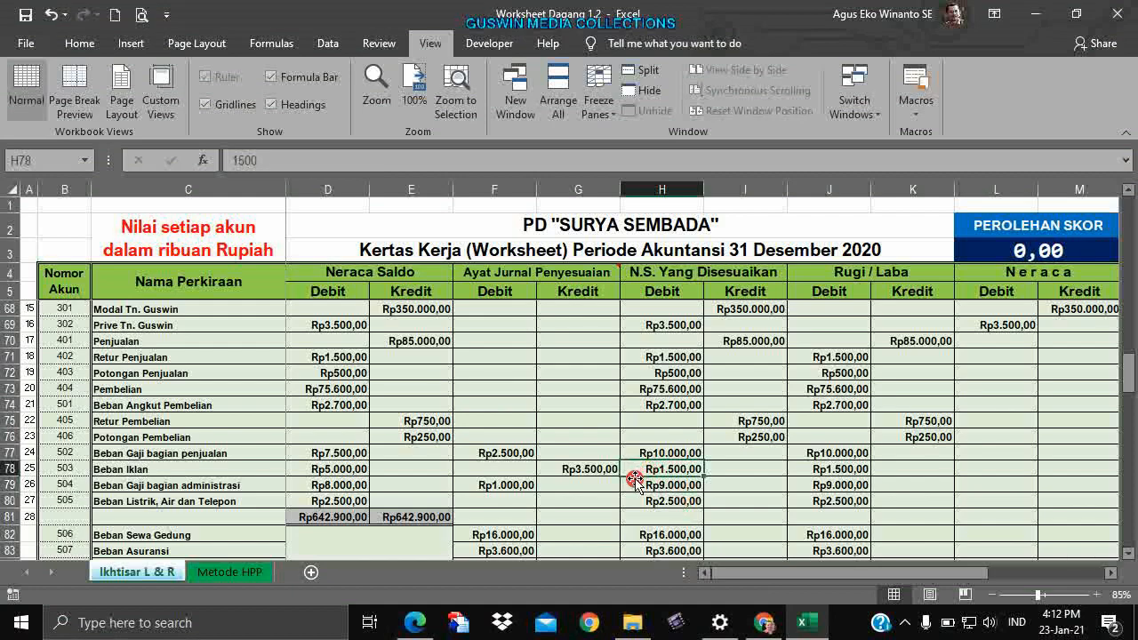
click(614, 443)
scroll(615, 444, up, 1)
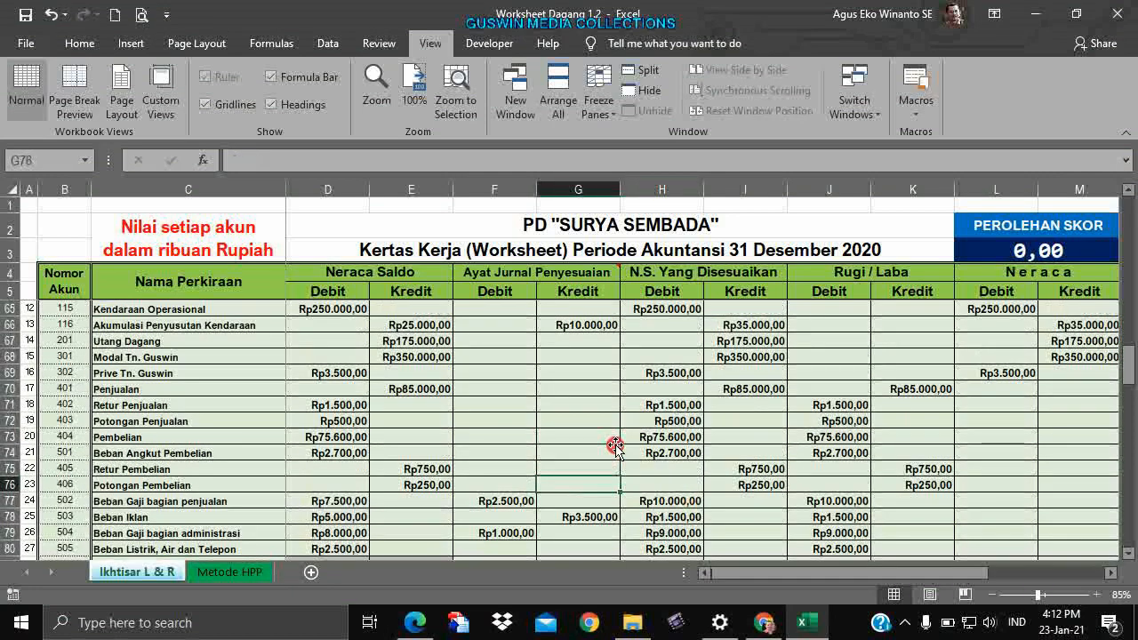
click(503, 423)
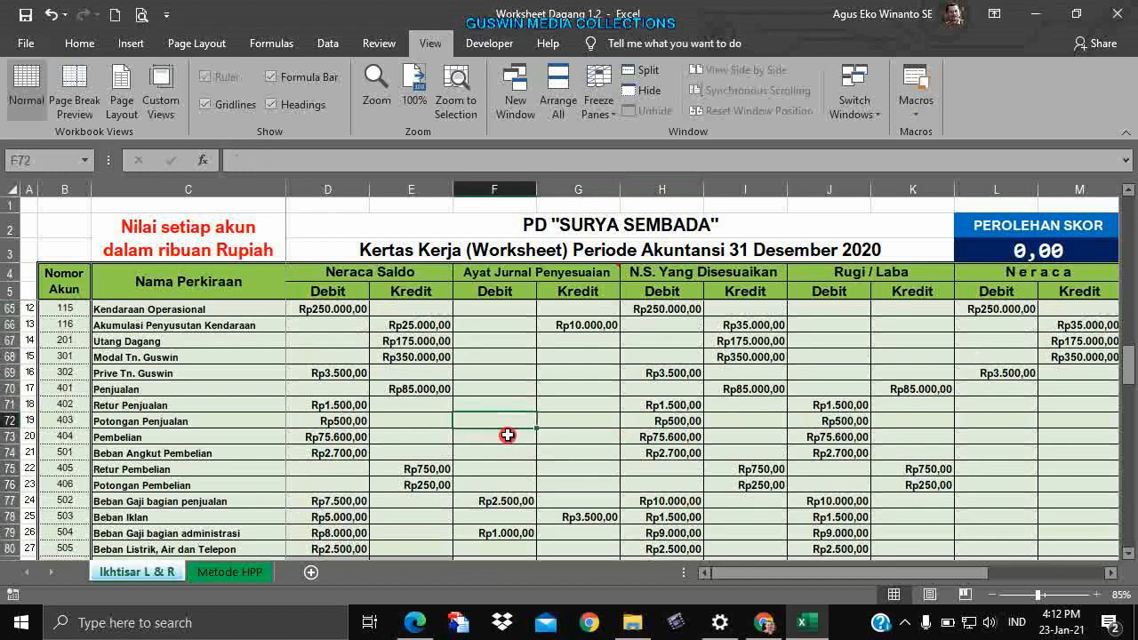
scroll(694, 483, up, 3)
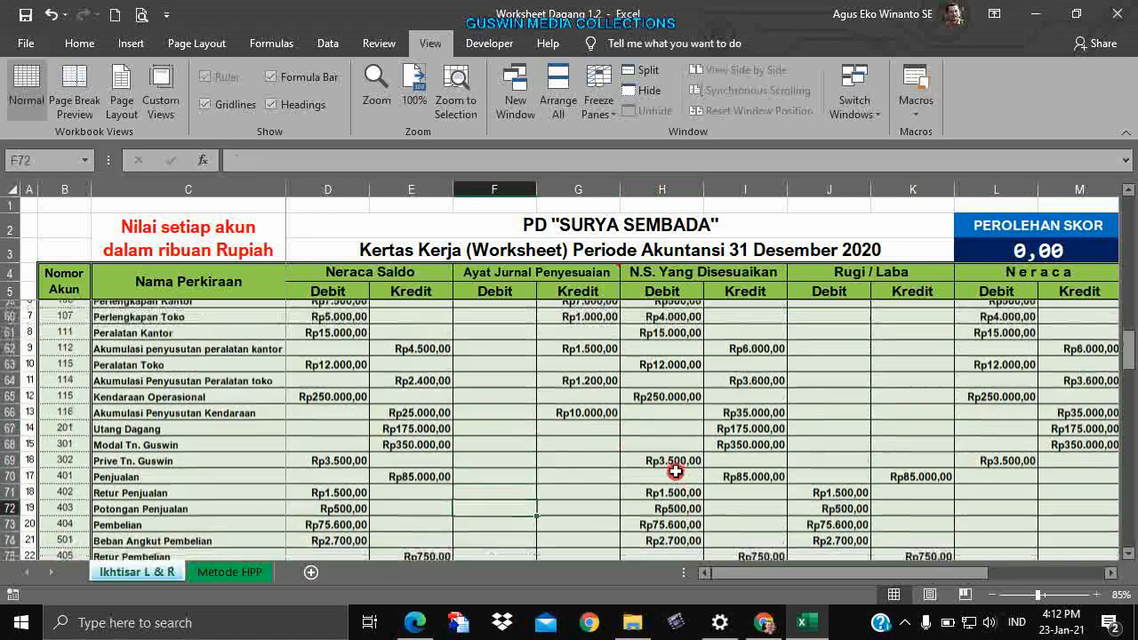
scroll(658, 466, up, 1)
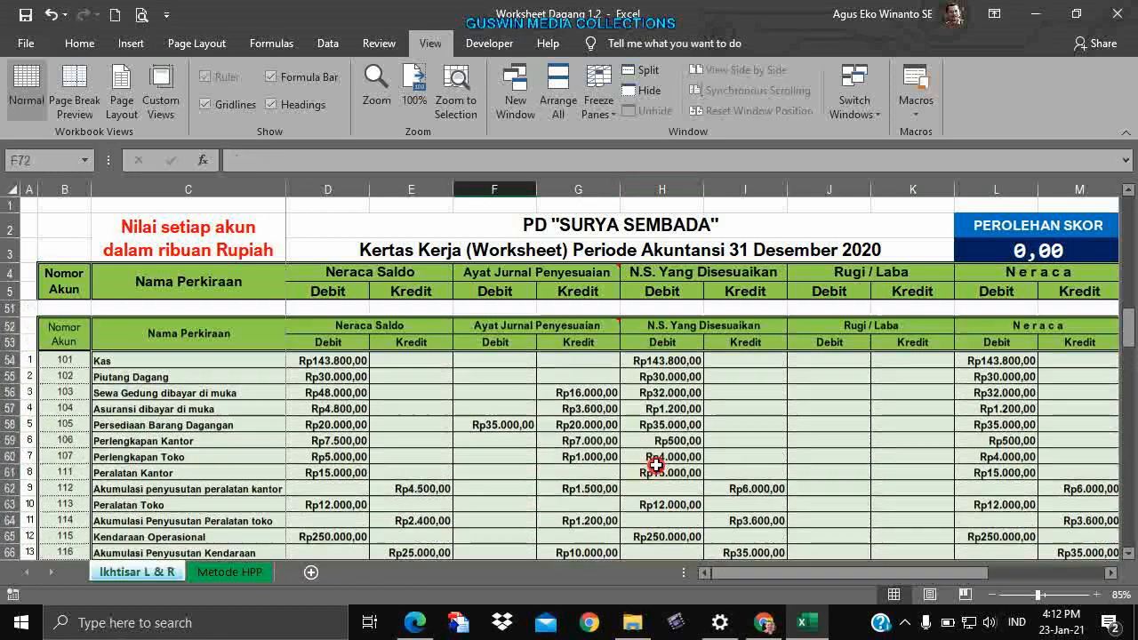
scroll(650, 464, up, 1)
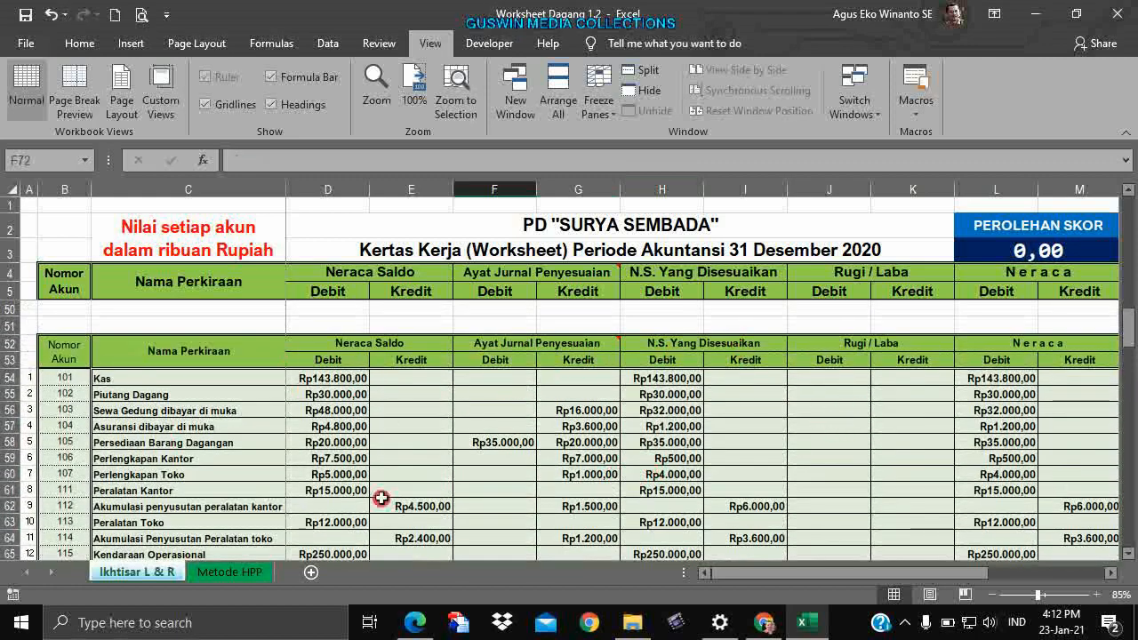
click(591, 477)
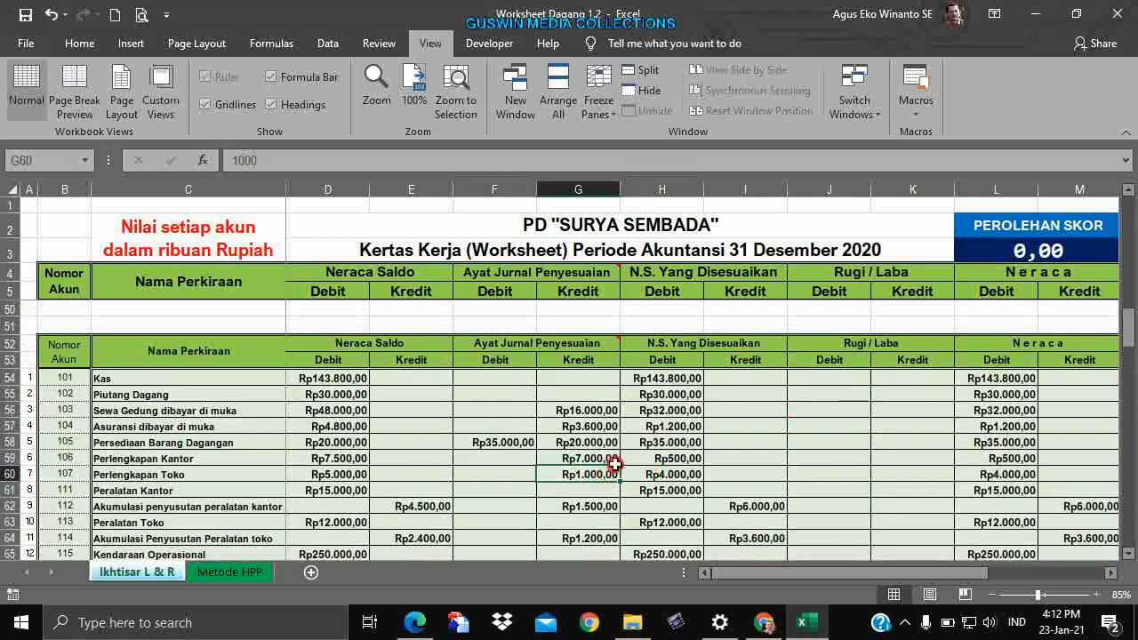
drag(169, 377, 394, 535)
Re-read the DATA PENYESUAIAN note on F52 and check the 16000 value in G56.
scroll(678, 427, up, 9)
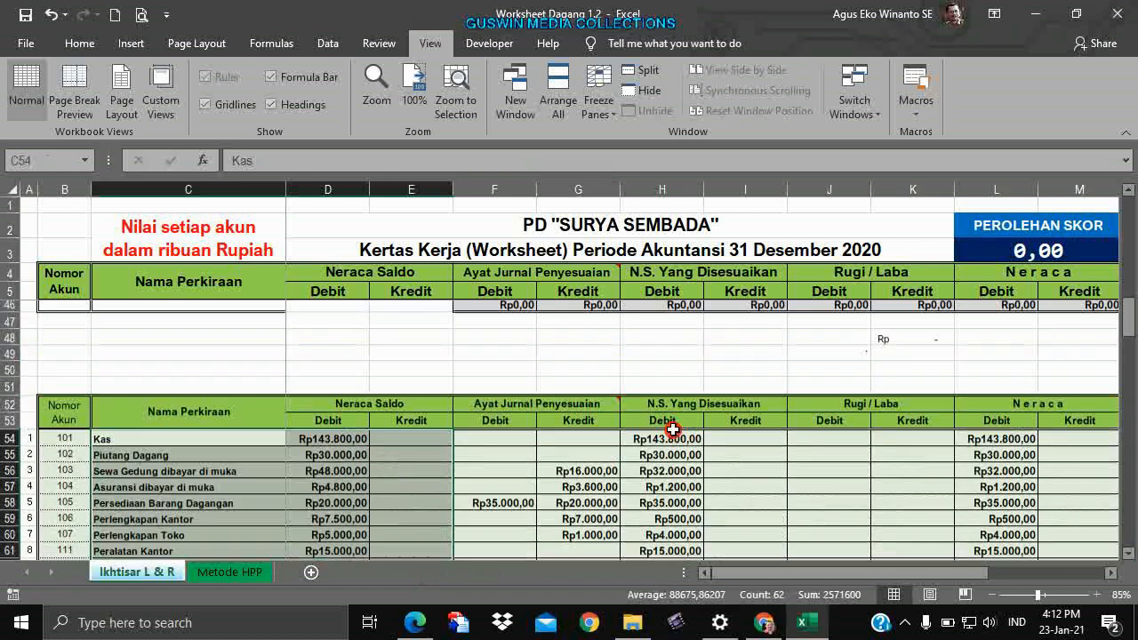
click(590, 405)
scroll(595, 418, down, 2)
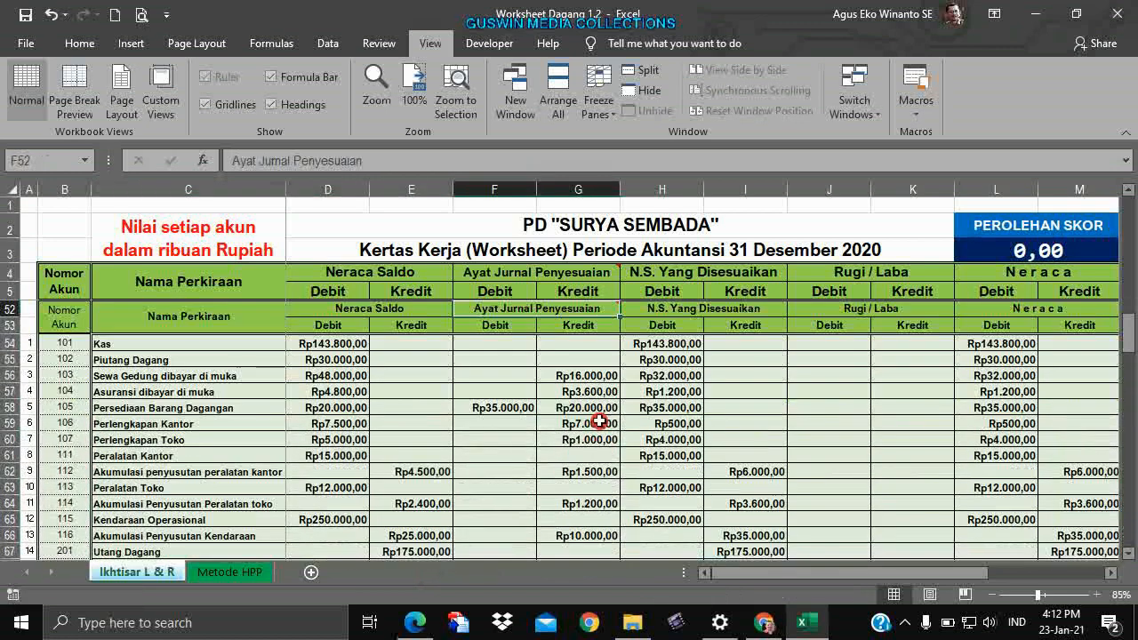
scroll(599, 422, up, 1)
click(610, 424)
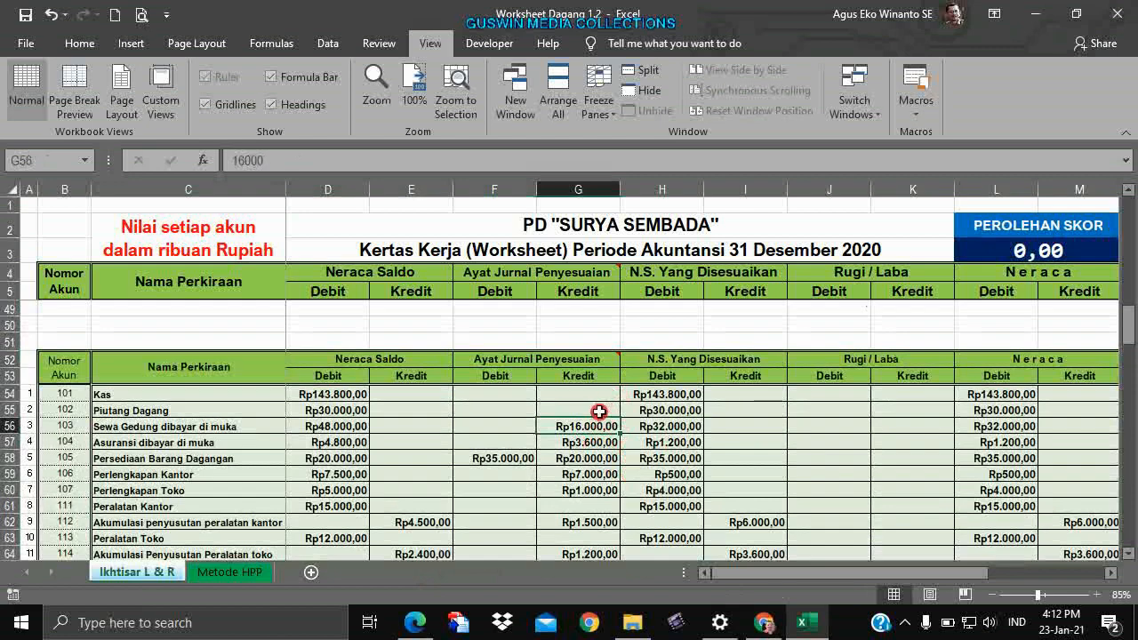
scroll(600, 405, down, 1)
scroll(595, 408, up, 1)
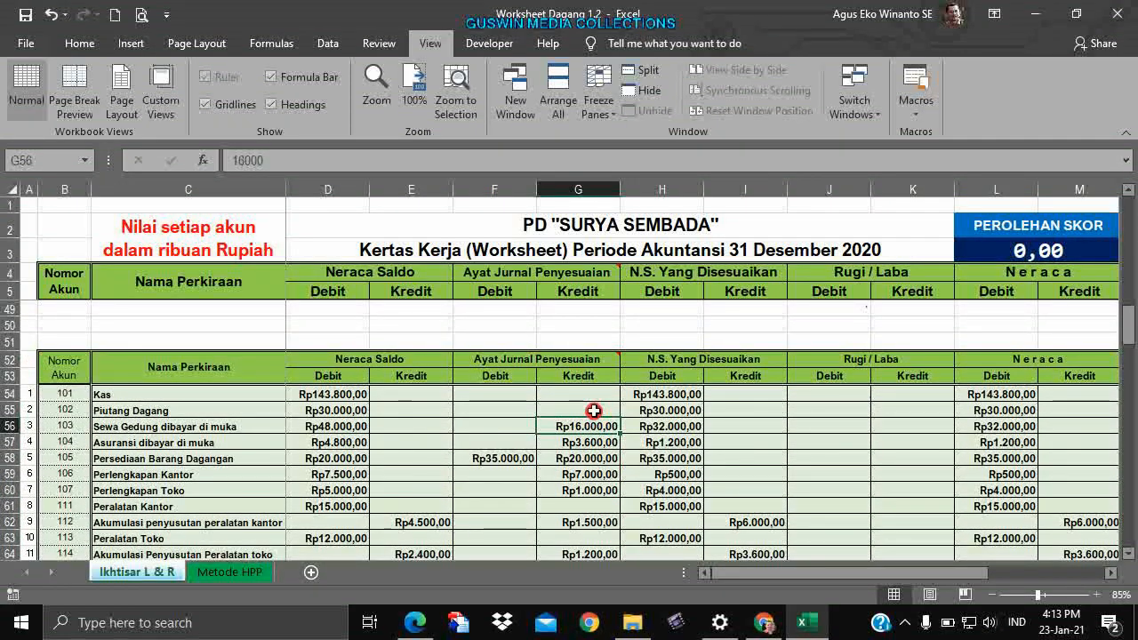
click(573, 362)
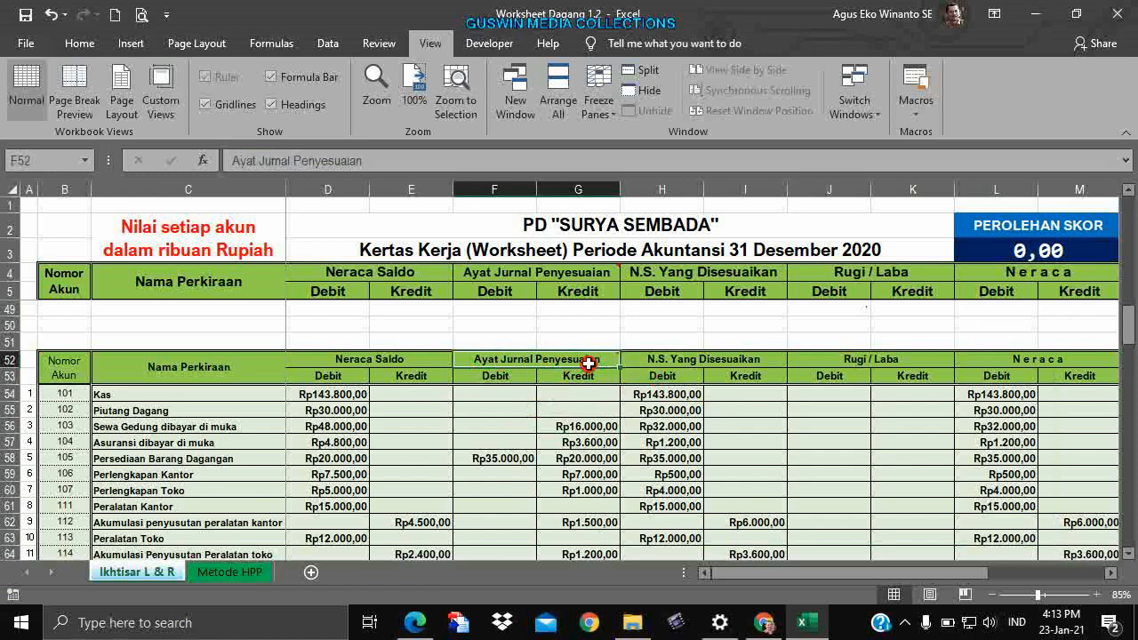
mouse_move(589, 361)
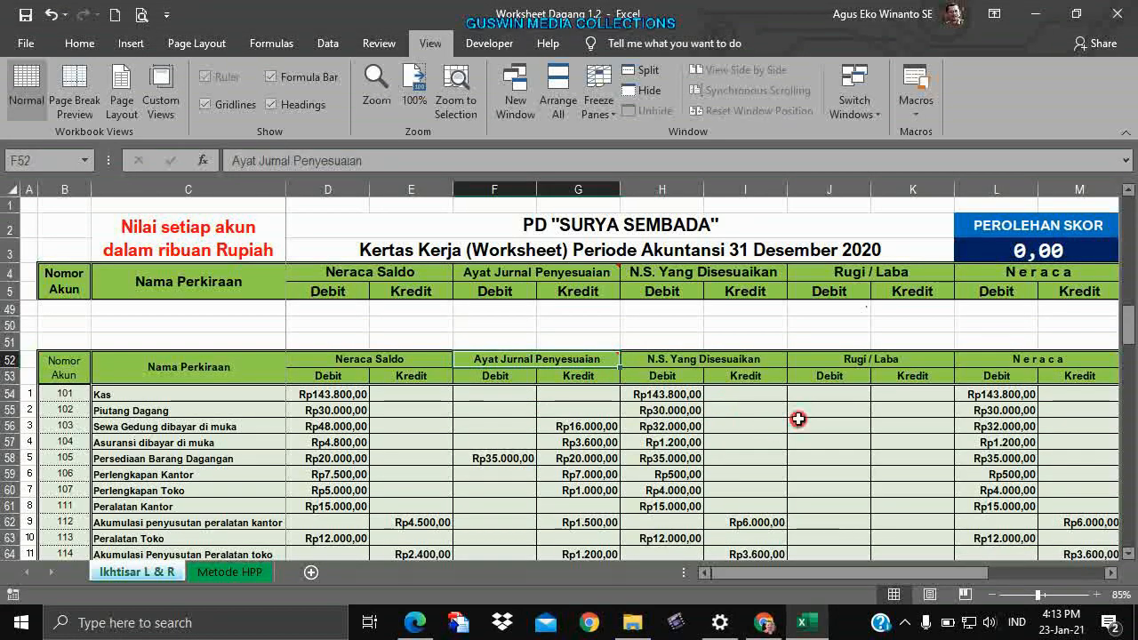
Add a comment to the Rugi / Laba debit cell J55, then delete it again.
click(800, 409)
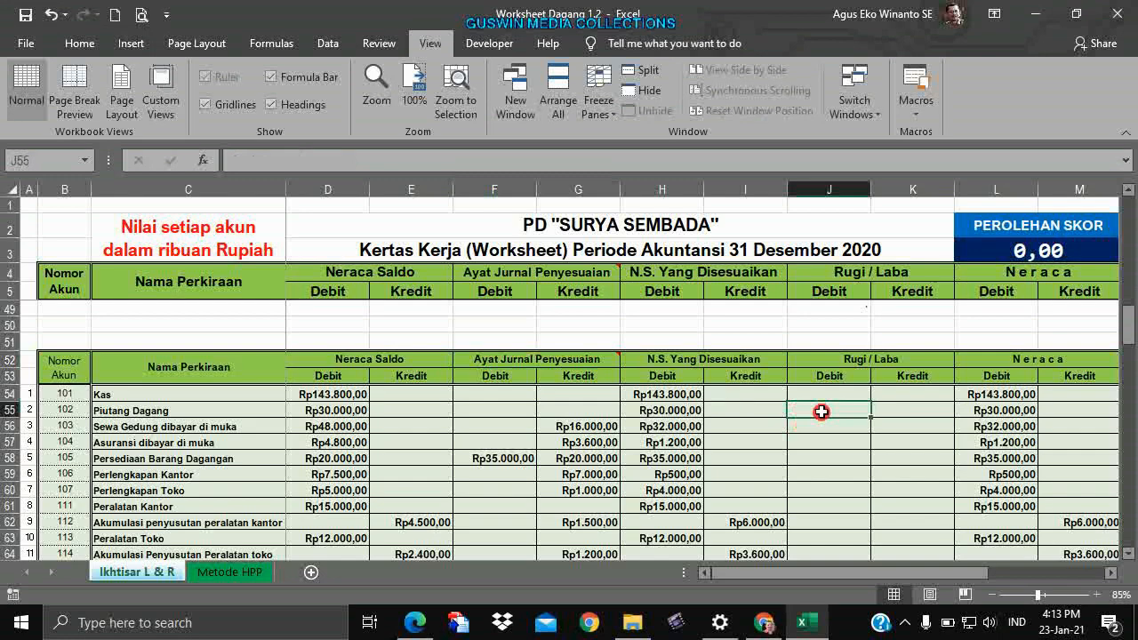
right_click(820, 412)
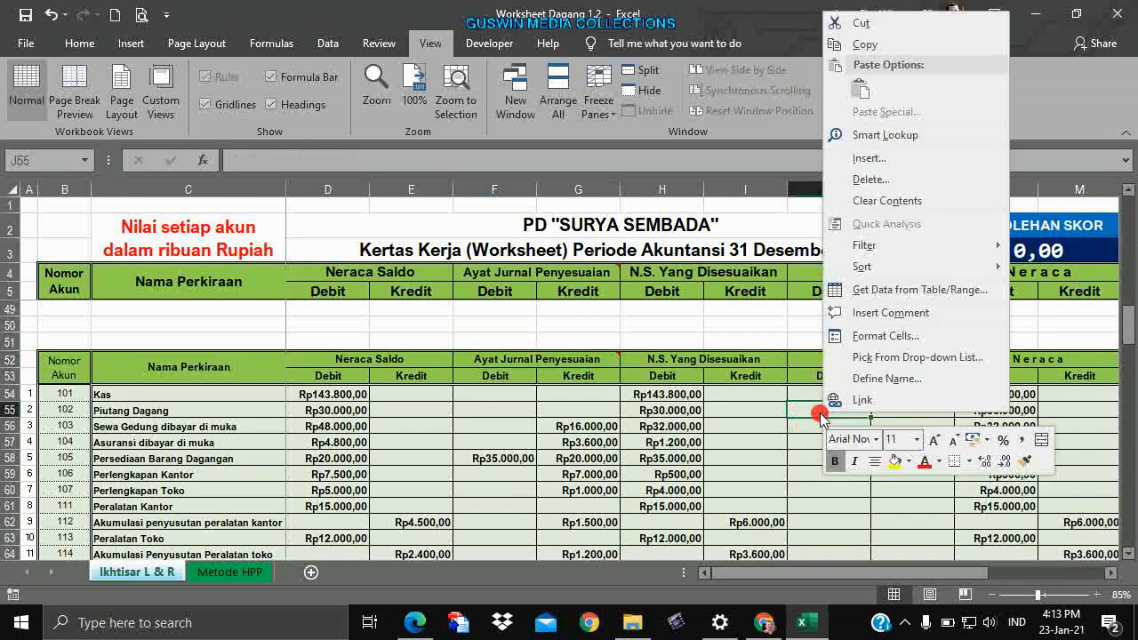
click(869, 313)
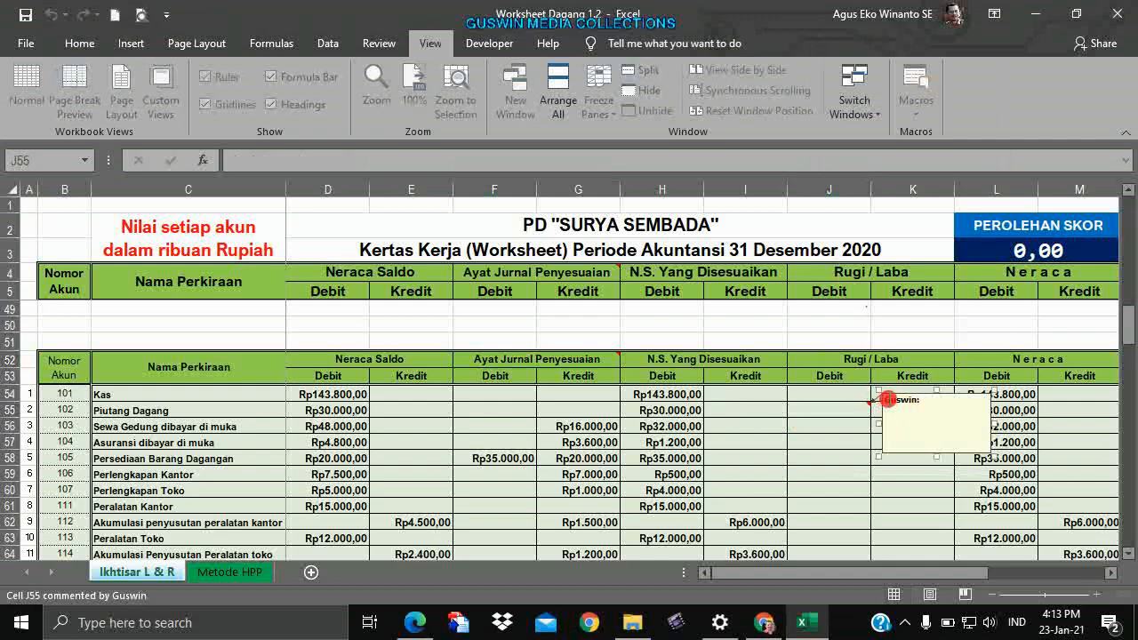
drag(922, 396, 890, 402)
click(909, 414)
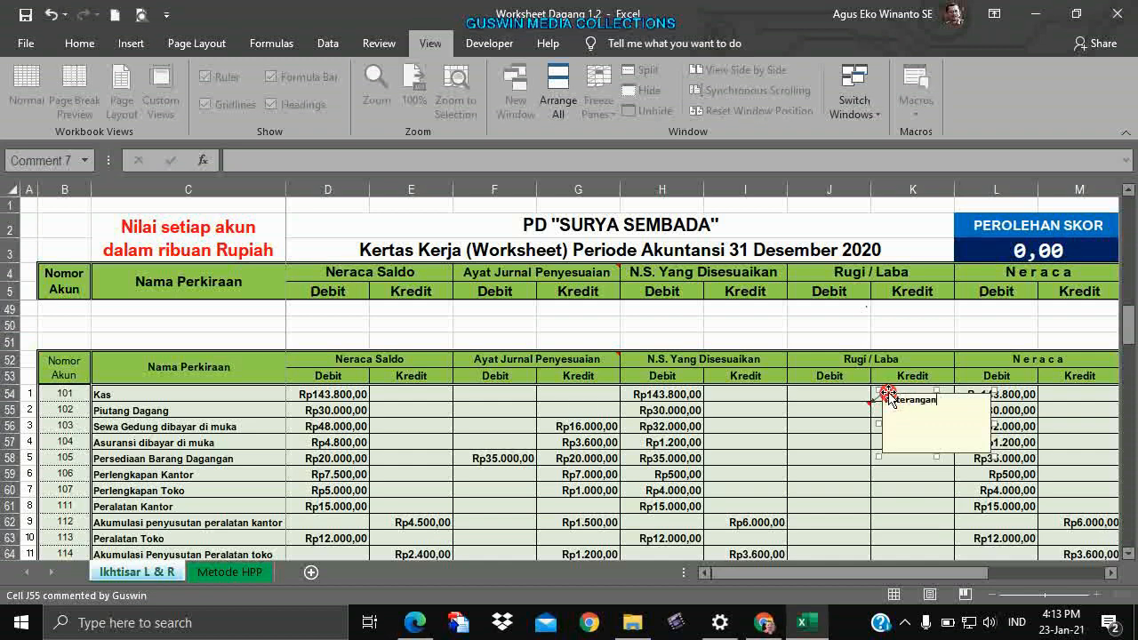
click(859, 455)
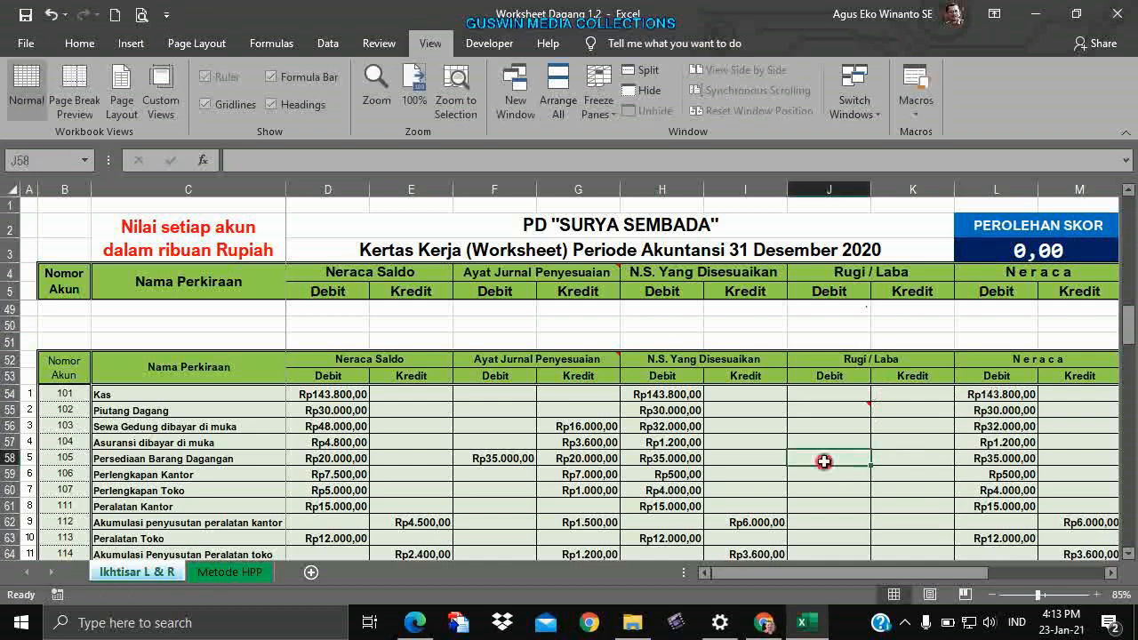
click(839, 406)
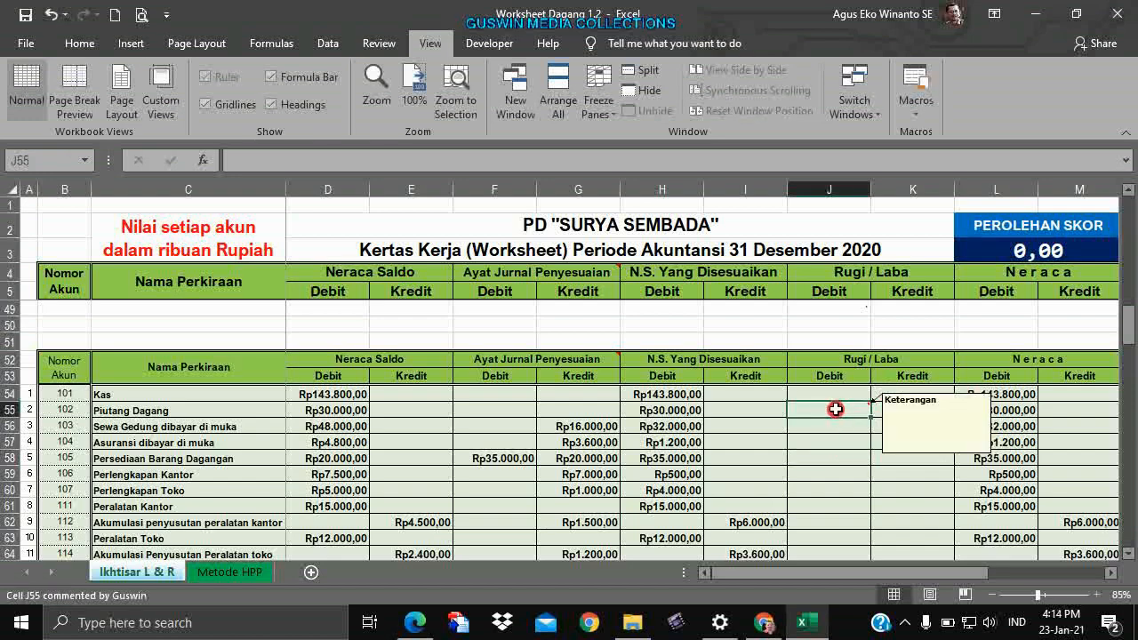
right_click(835, 409)
click(884, 475)
Reopen the adjustment data note and check the answer-key values in G55 and G58.
click(820, 456)
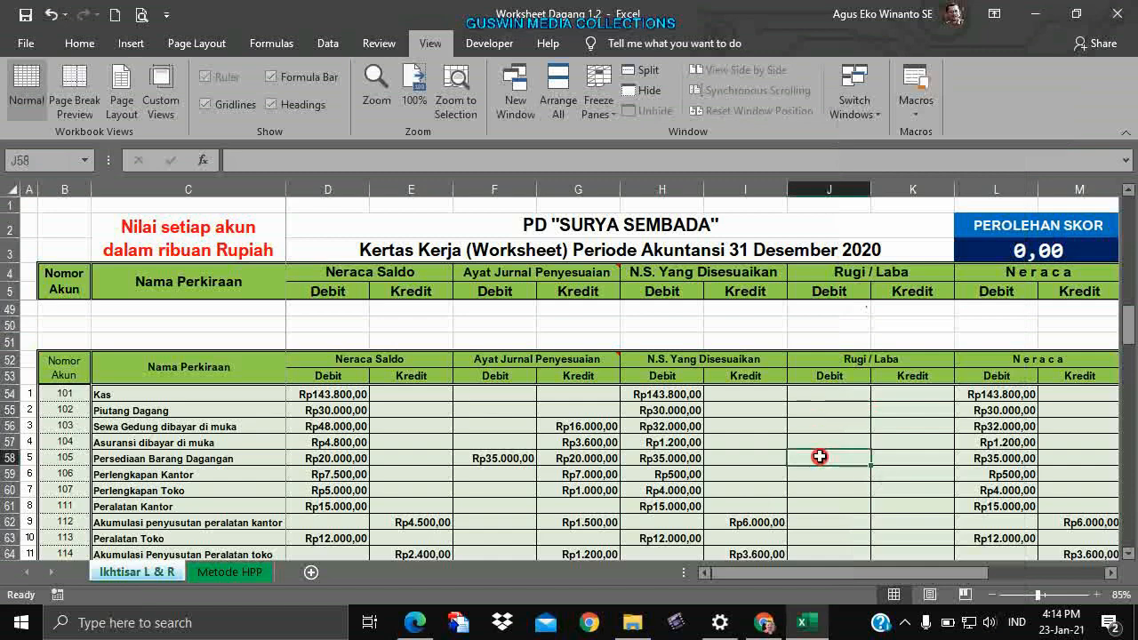
click(576, 360)
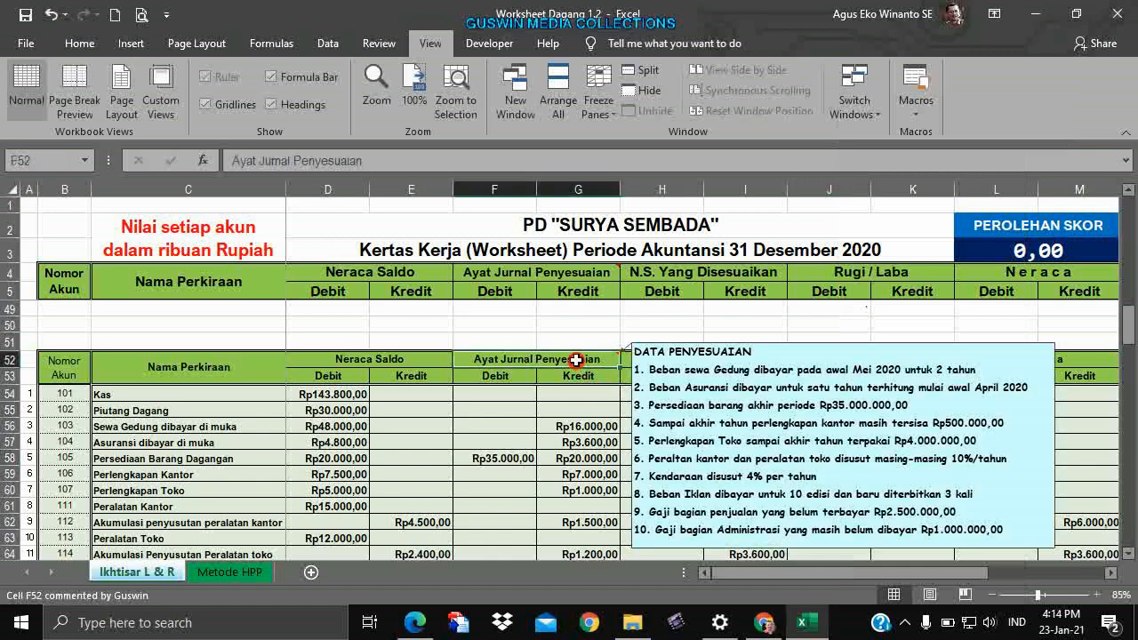
click(570, 408)
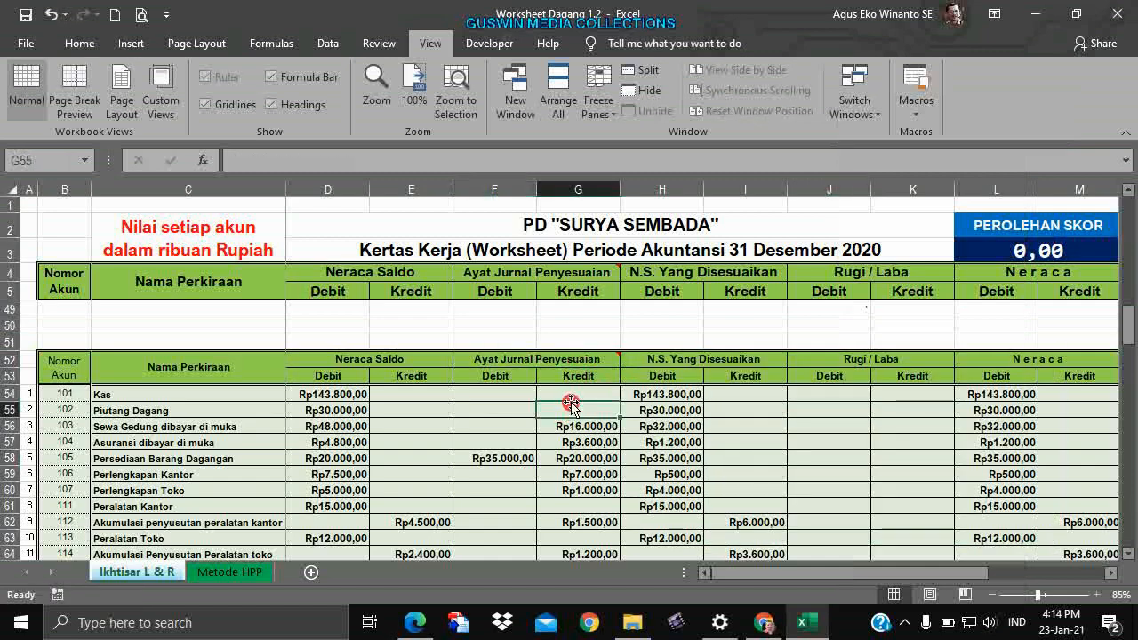
scroll(560, 413, down, 2)
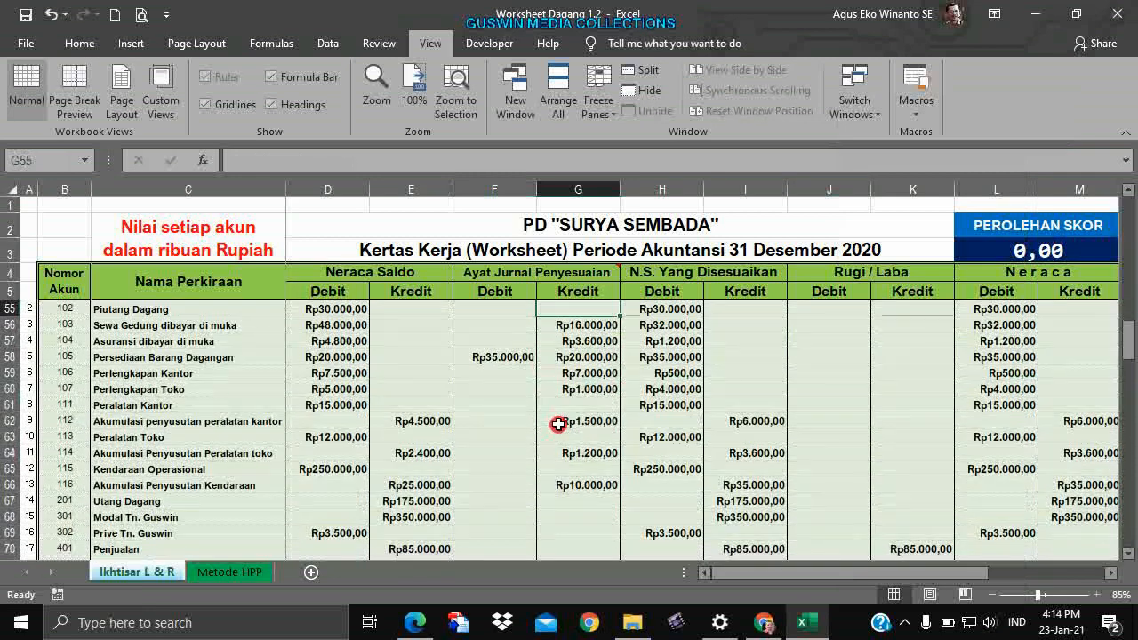
scroll(558, 424, up, 1)
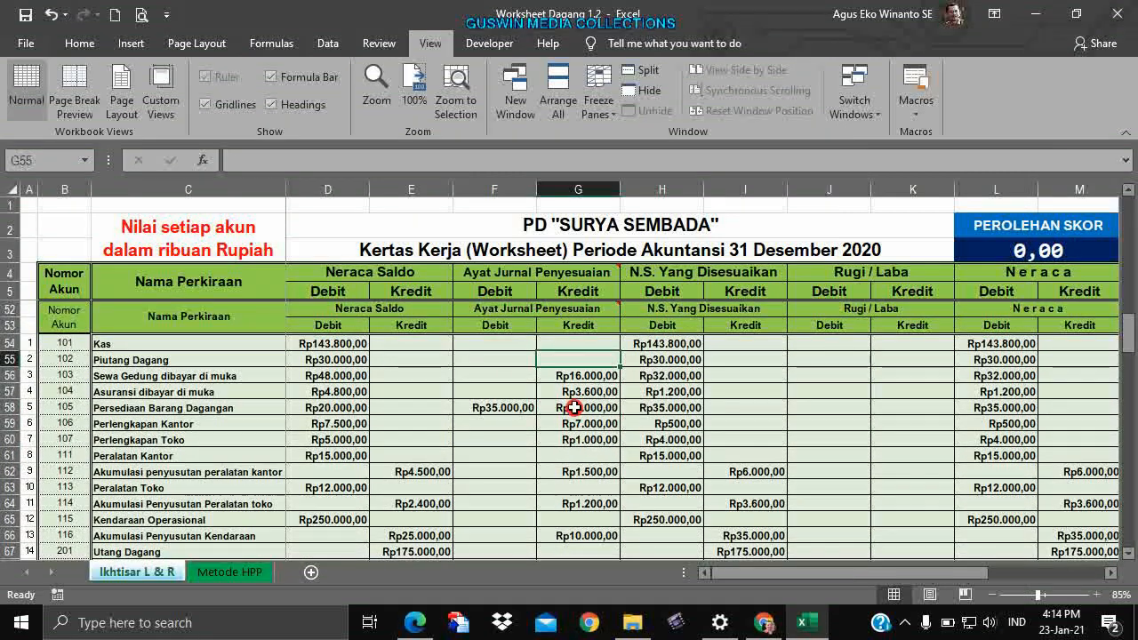
click(618, 408)
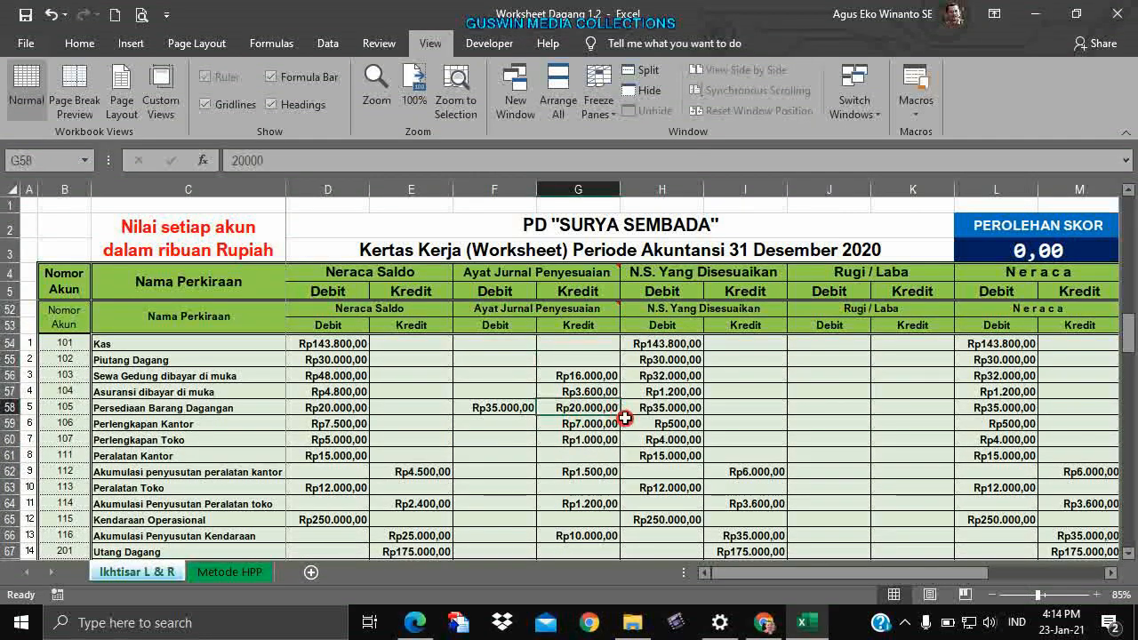
Return to the Ayat Jurnal Penyesuaian heading and answer-key cell G55.
scroll(623, 417, up, 1)
scroll(621, 415, down, 1)
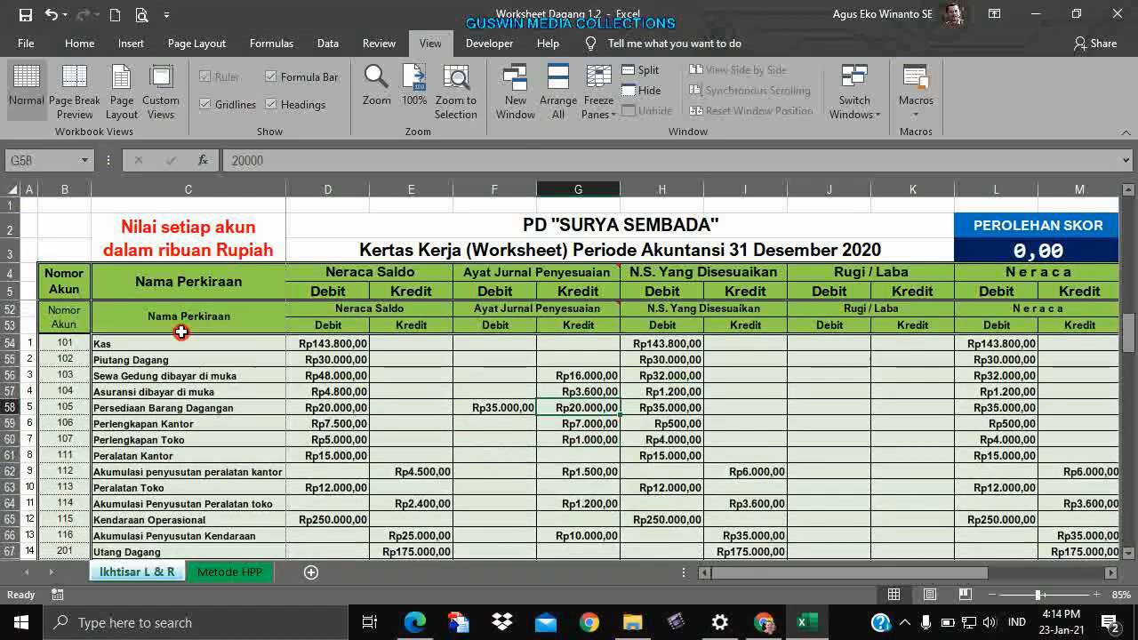
scroll(167, 385, down, 1)
scroll(167, 384, down, 5)
scroll(465, 397, up, 3)
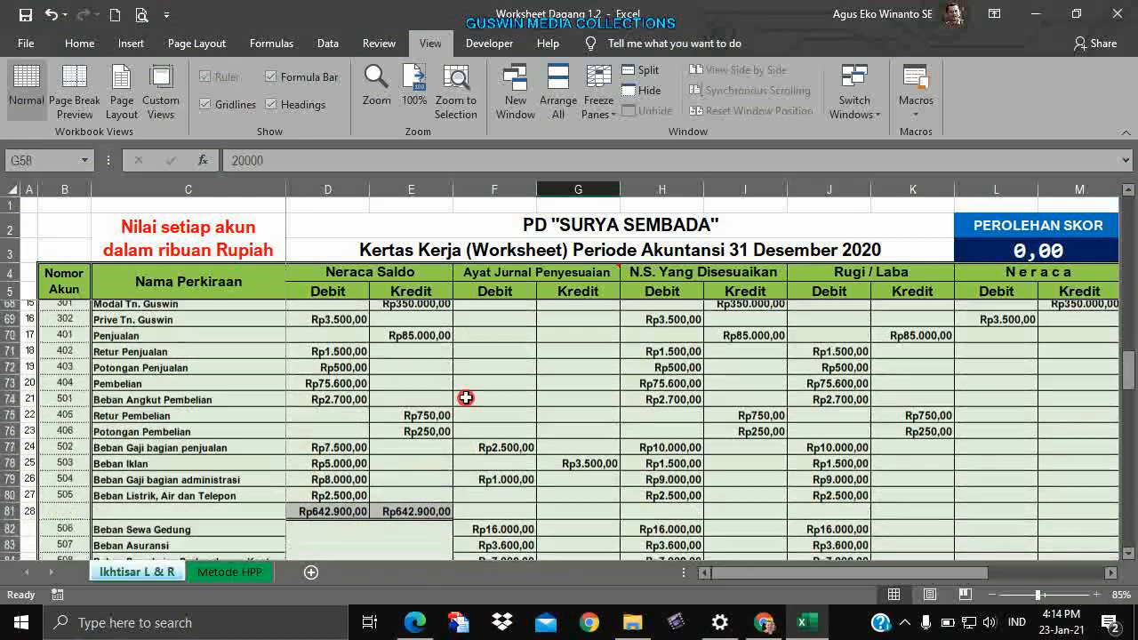
scroll(601, 348, up, 5)
click(566, 273)
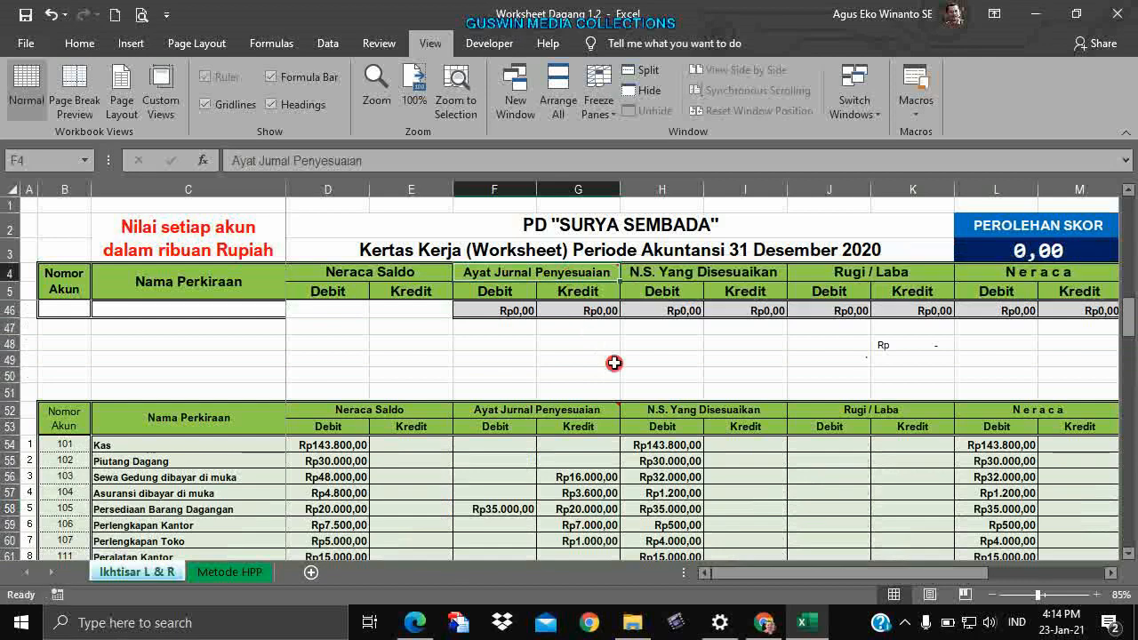
scroll(613, 374, down, 1)
click(566, 411)
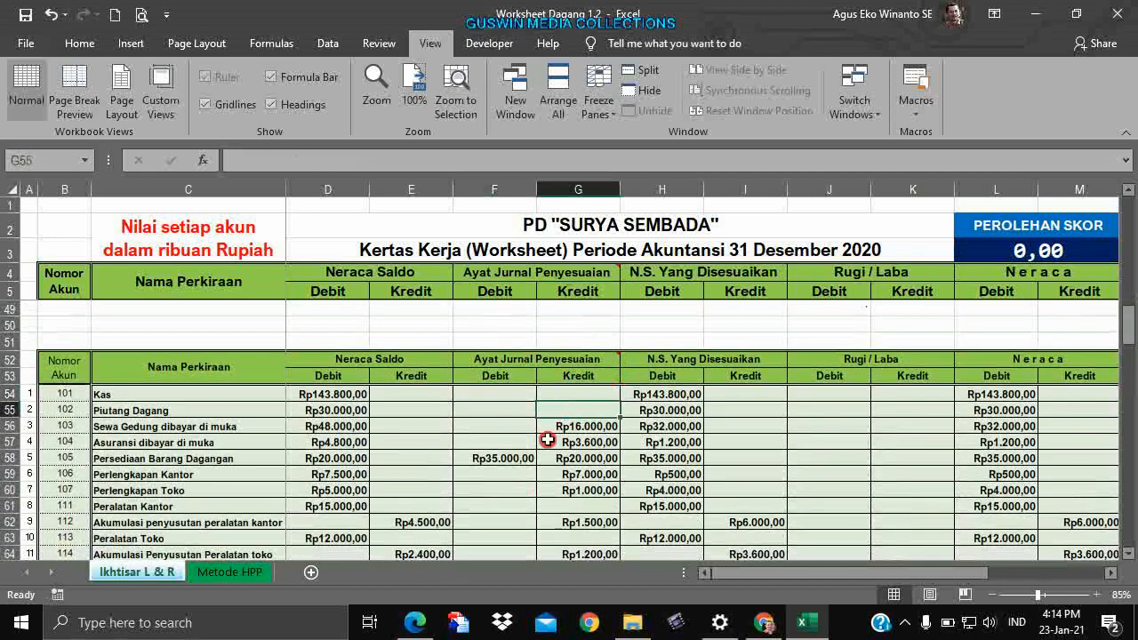
scroll(555, 440, down, 4)
scroll(551, 440, down, 8)
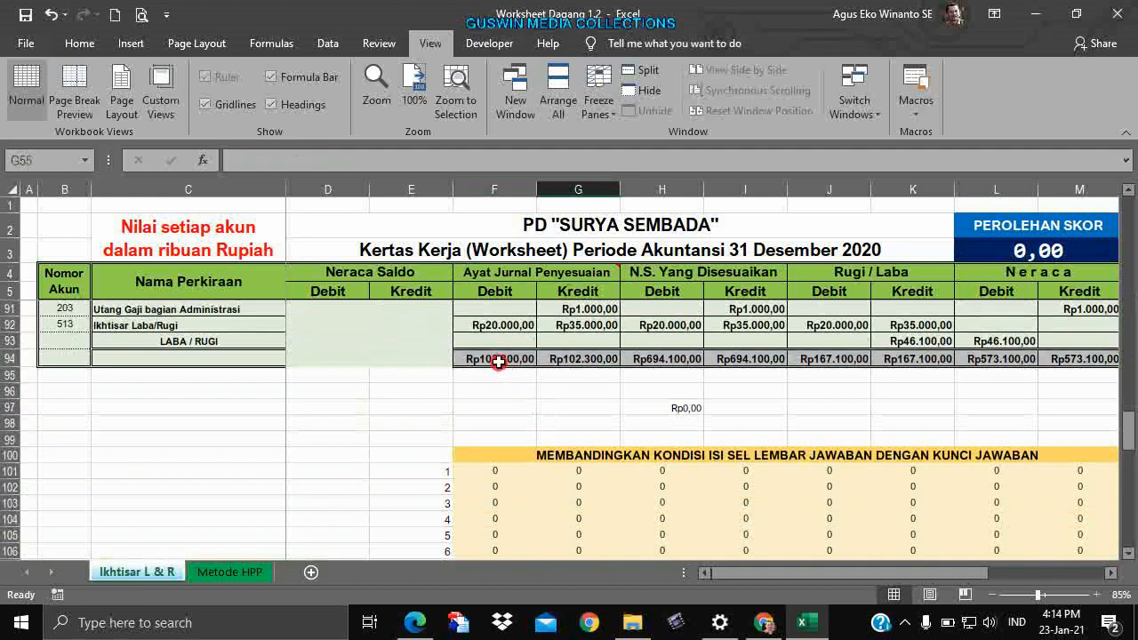
Check the adjustment and adjusted-balance totals in row 94 (F94, G94, H94, I94).
click(530, 359)
click(569, 358)
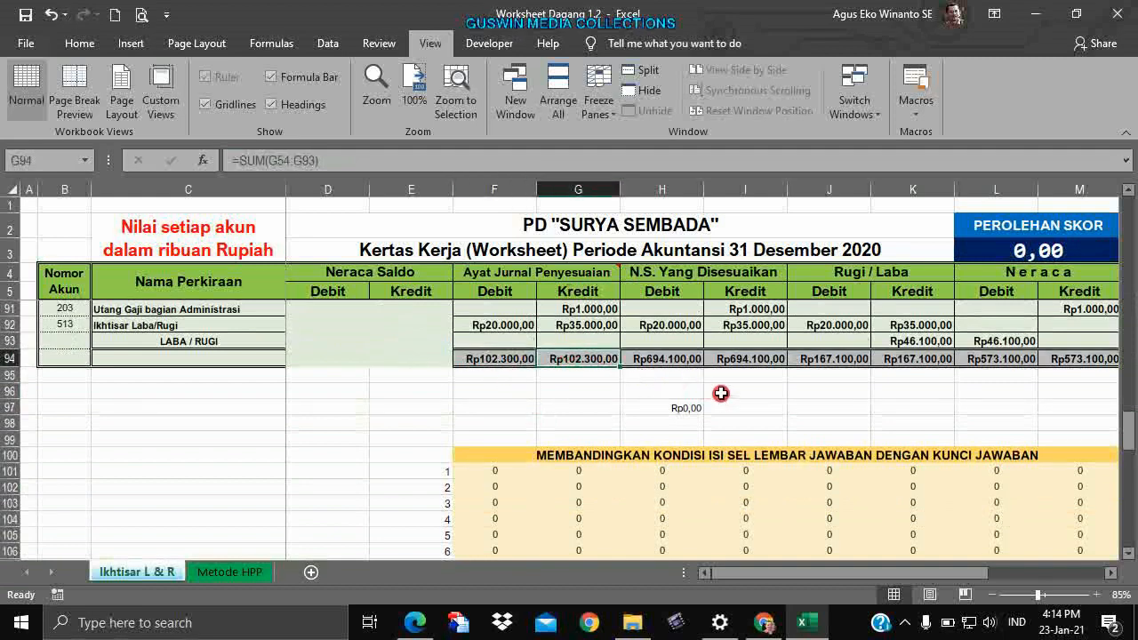
click(681, 359)
click(731, 359)
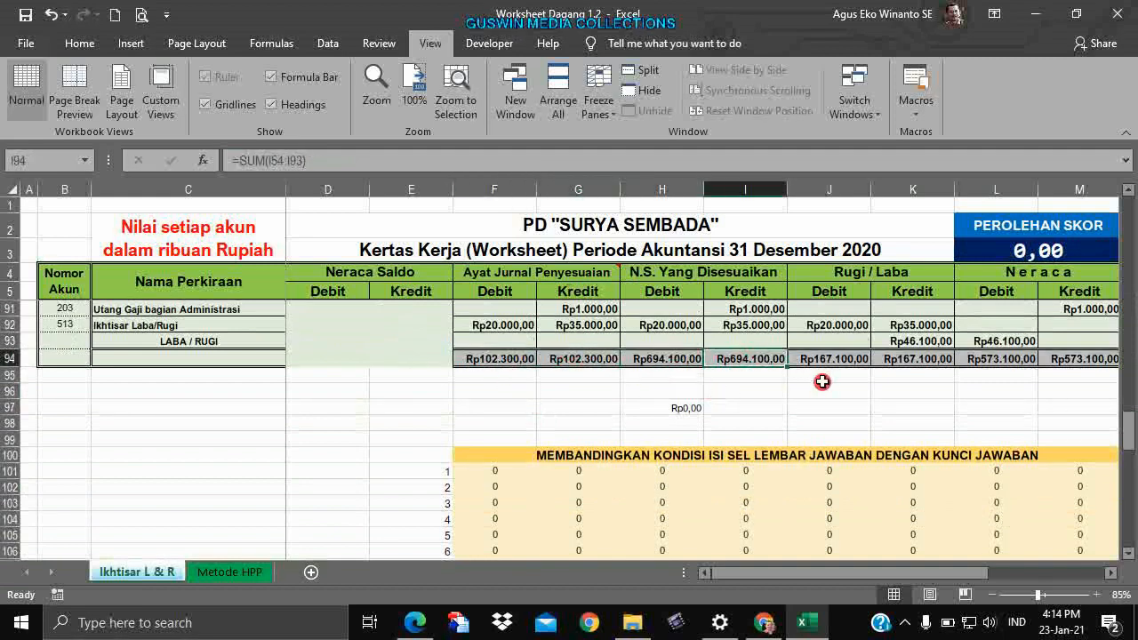
click(744, 409)
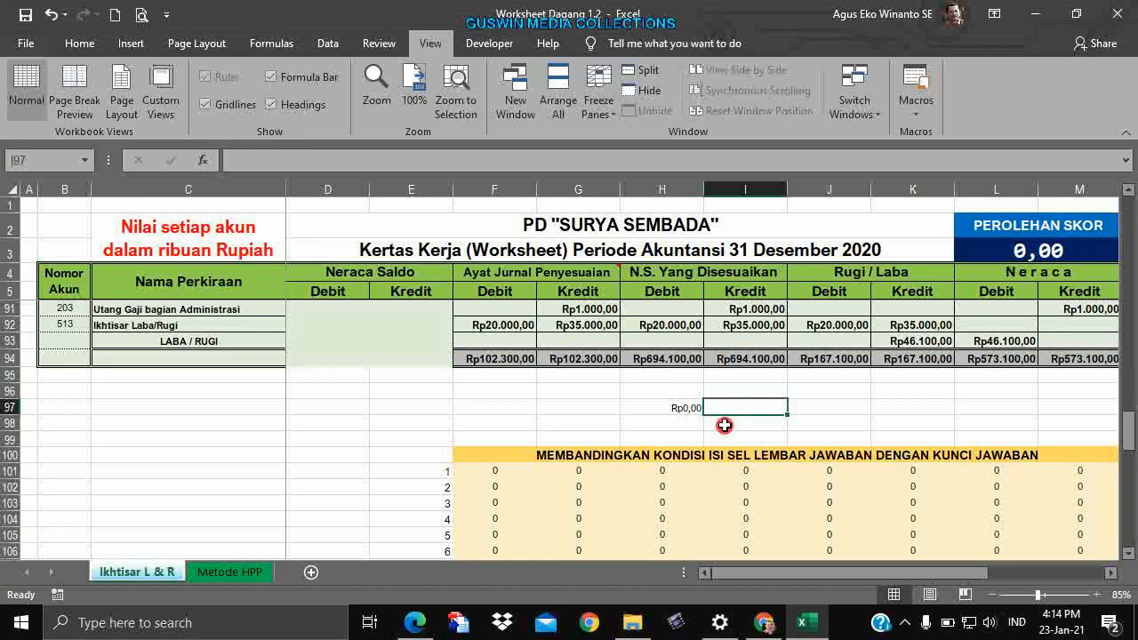
click(738, 437)
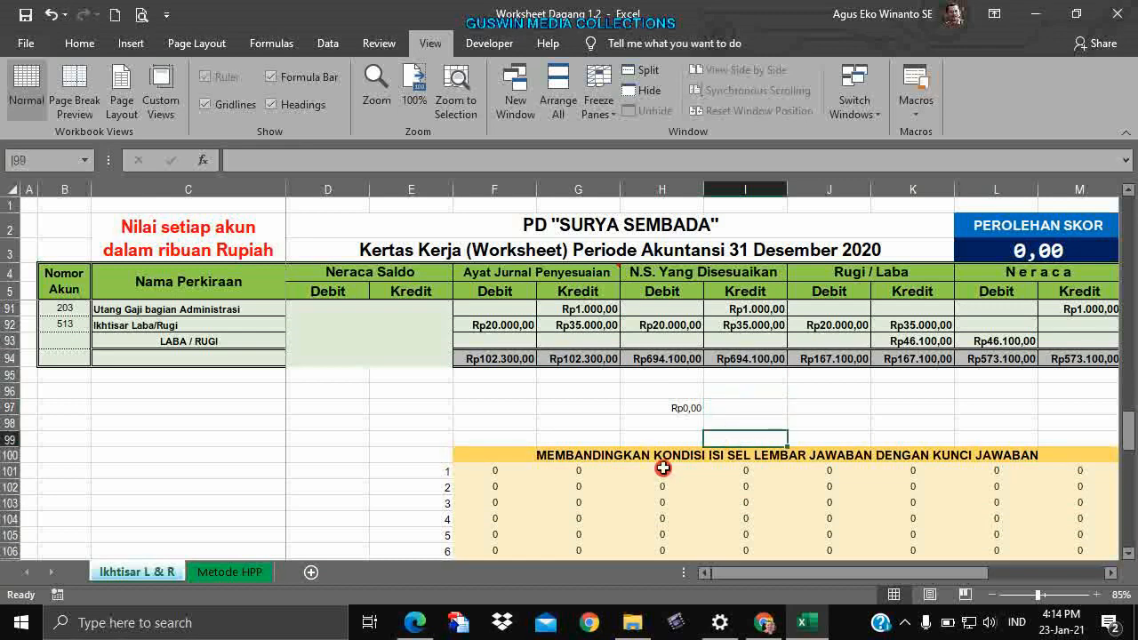
scroll(743, 467, down, 2)
scroll(742, 476, up, 4)
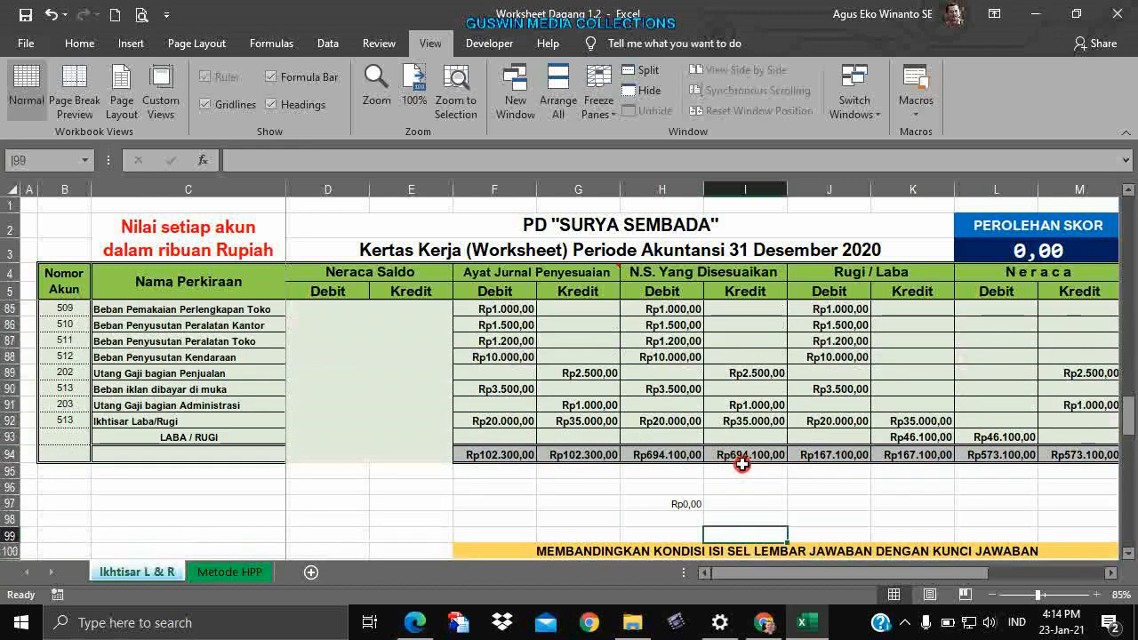
scroll(734, 462, down, 2)
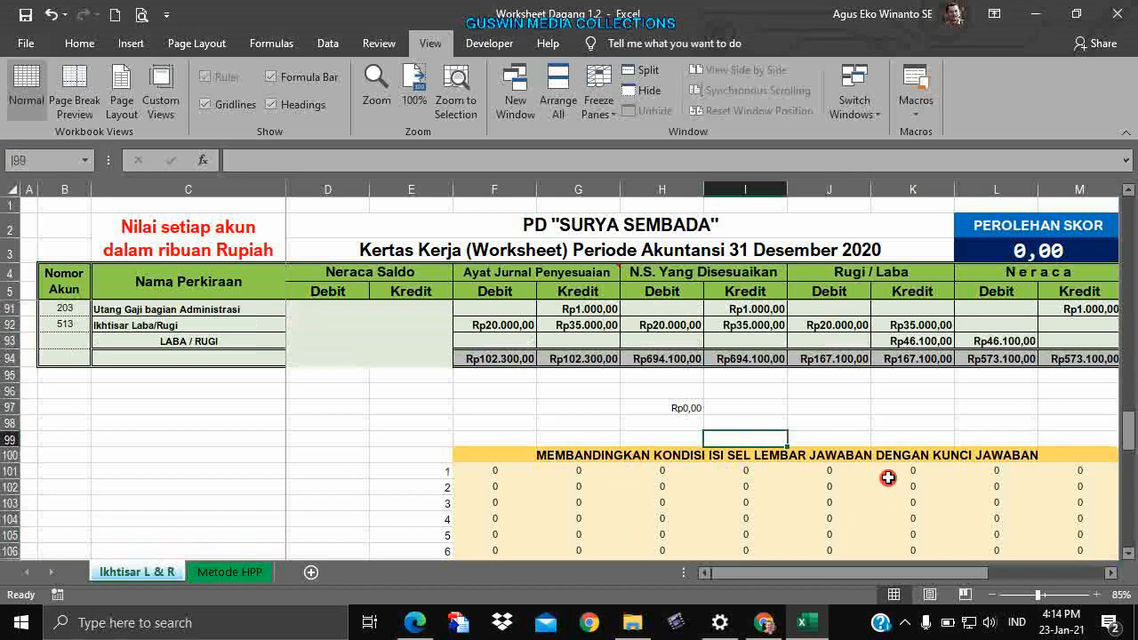
scroll(670, 543, up, 15)
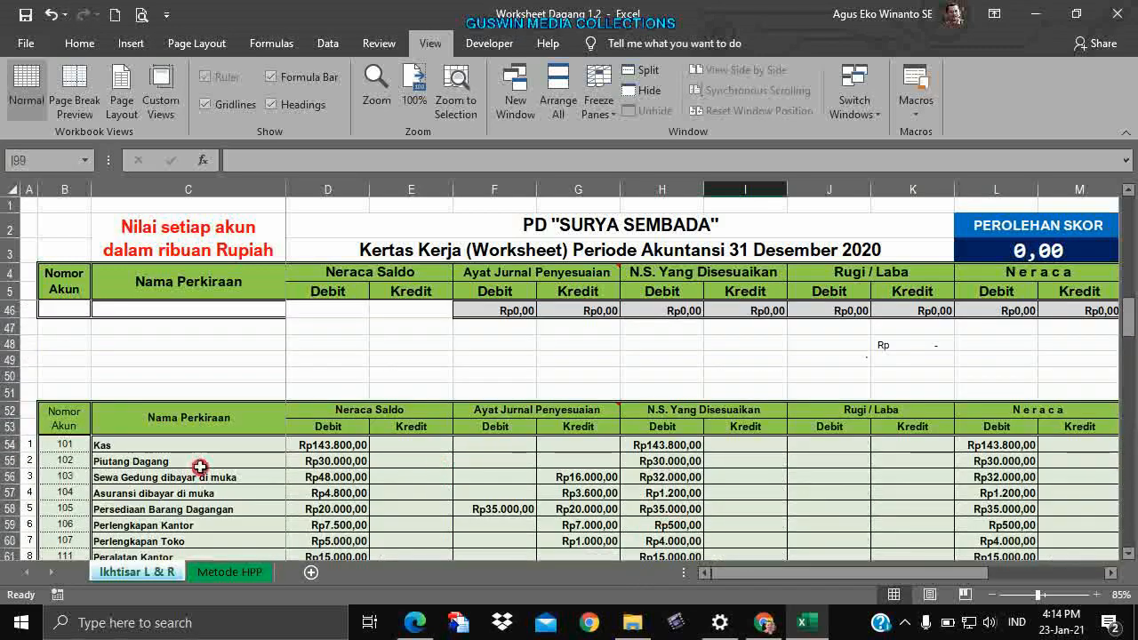
scroll(183, 471, down, 1)
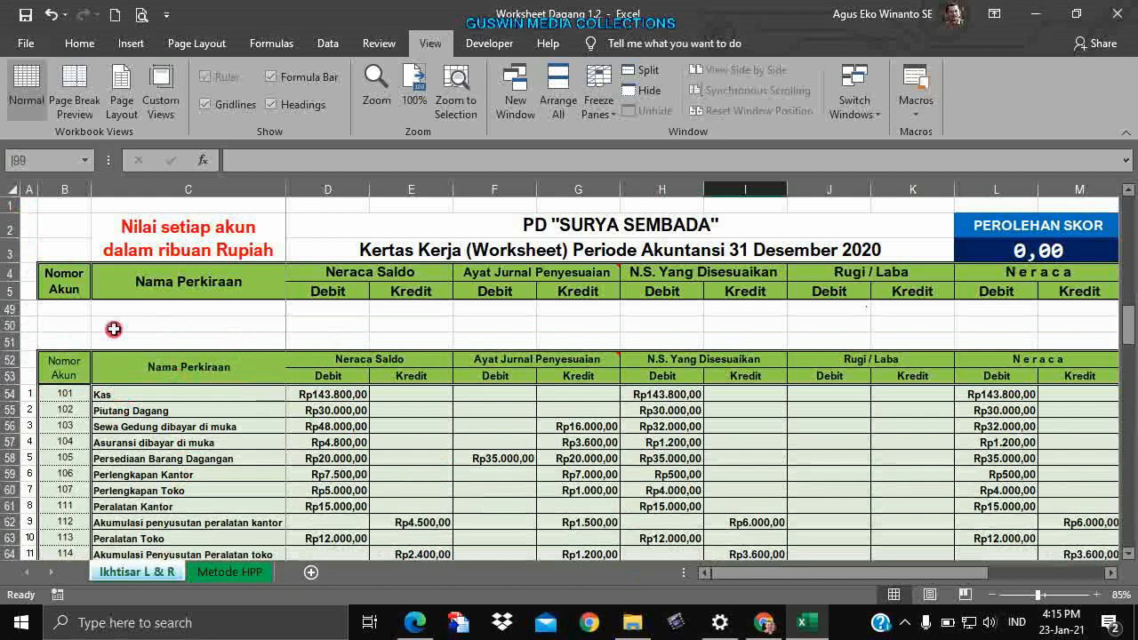
Select worksheet rows 52 through 94 and copy them.
click(5, 357)
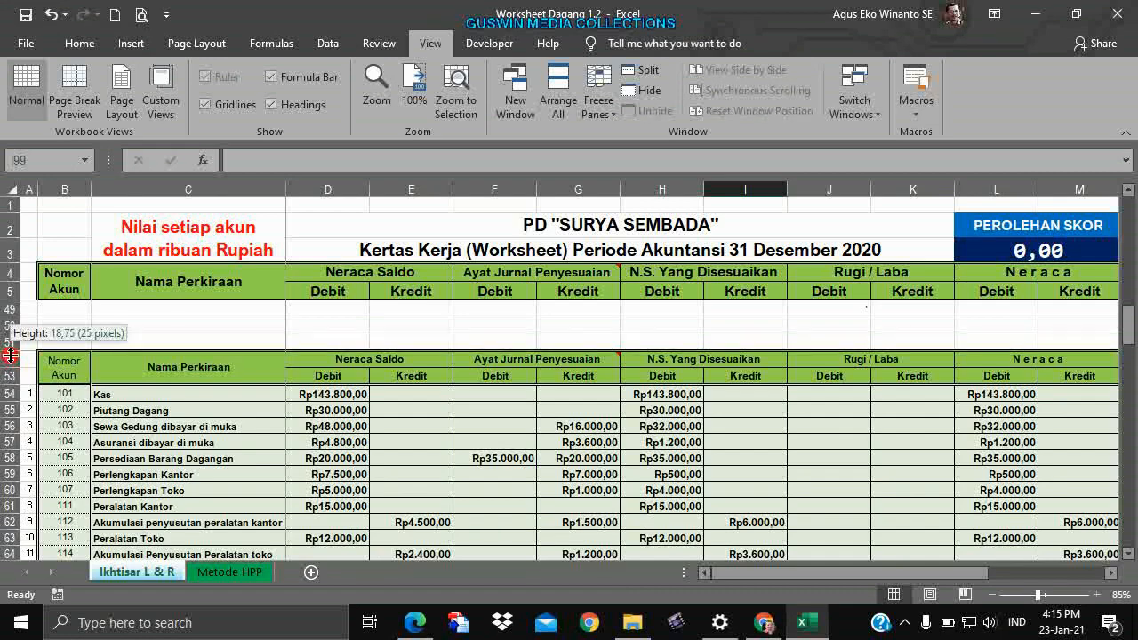
drag(5, 359, 98, 469)
right_click(93, 398)
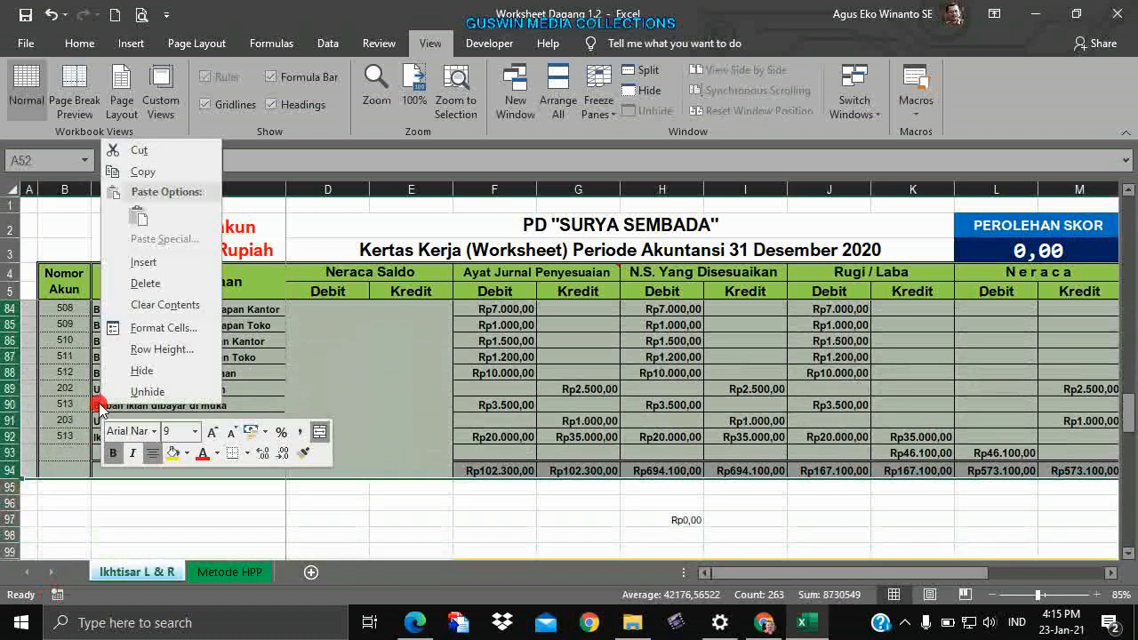
click(163, 172)
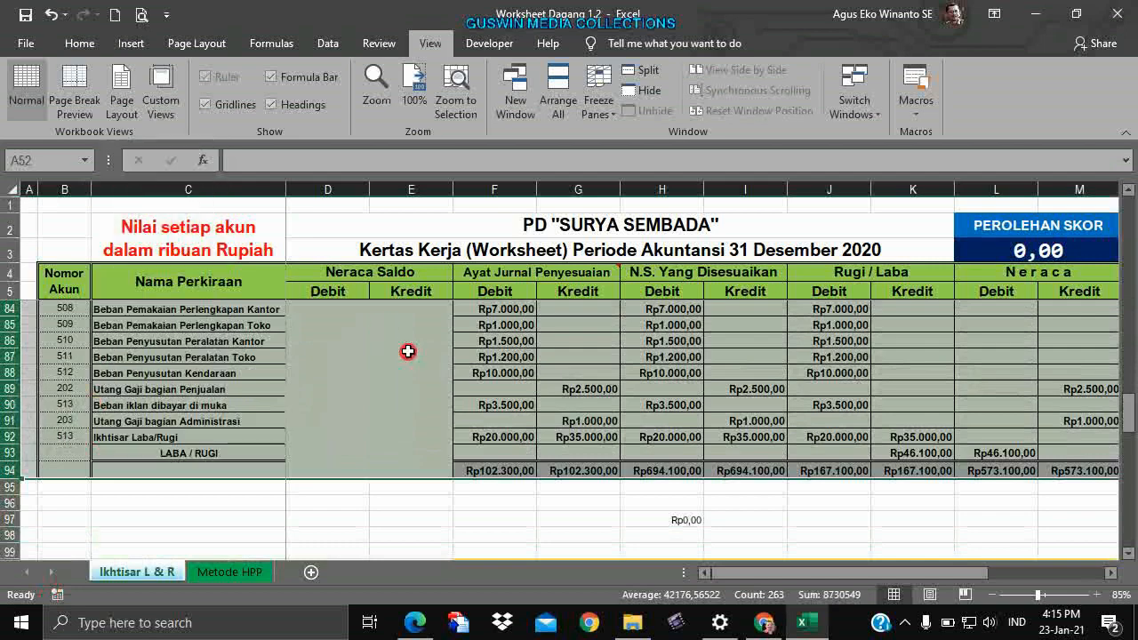
click(408, 356)
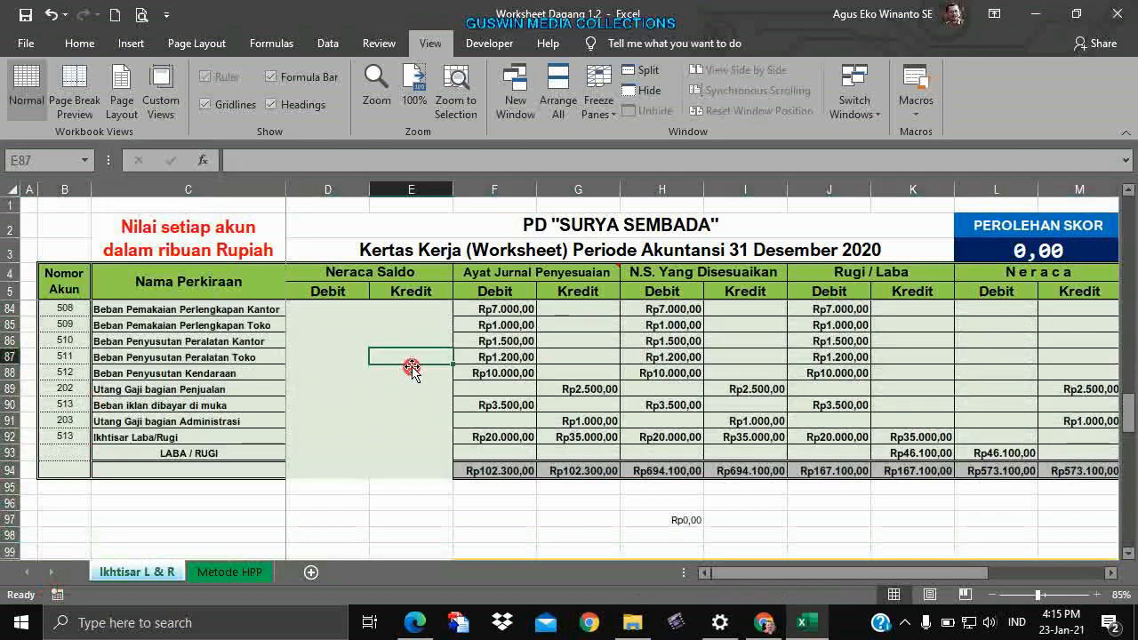
scroll(411, 367, down, 2)
scroll(408, 367, up, 20)
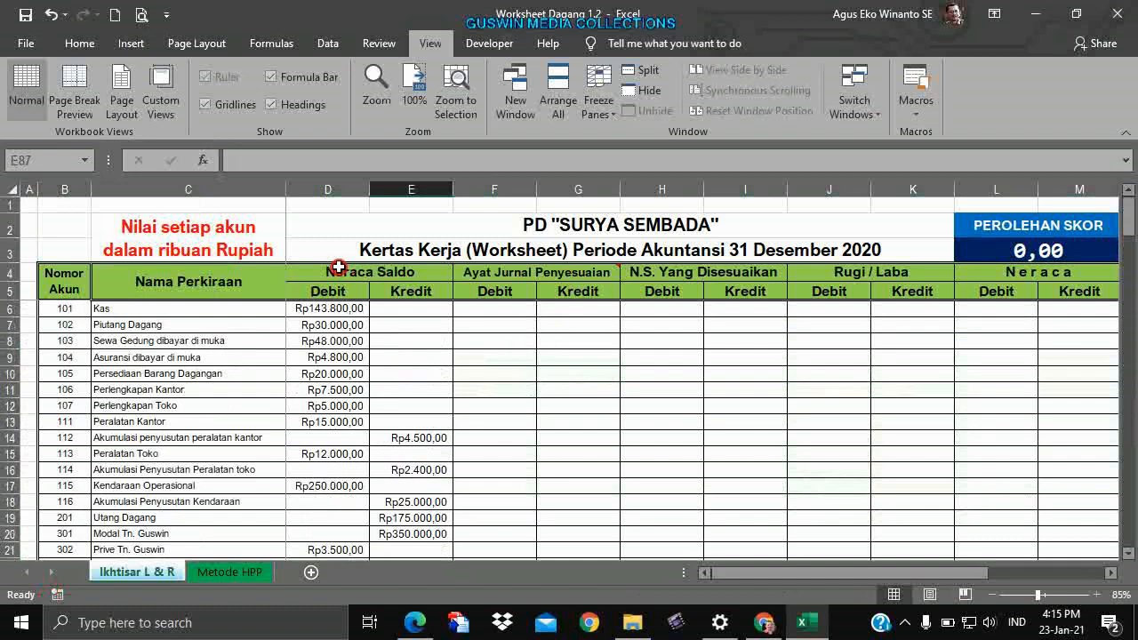
click(633, 357)
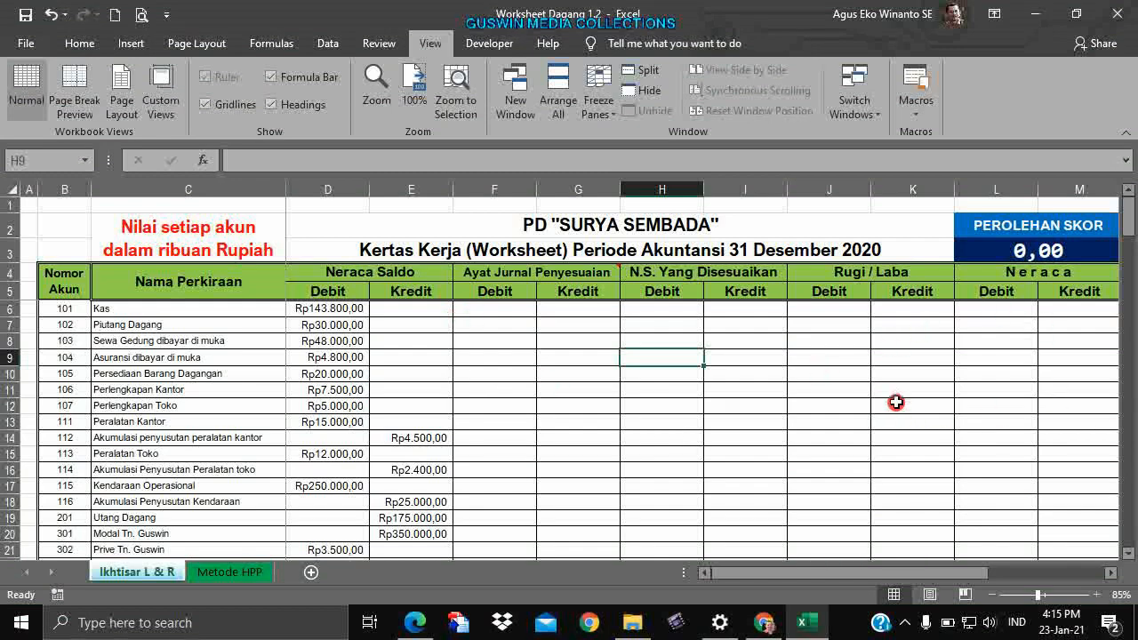
scroll(896, 402, down, 16)
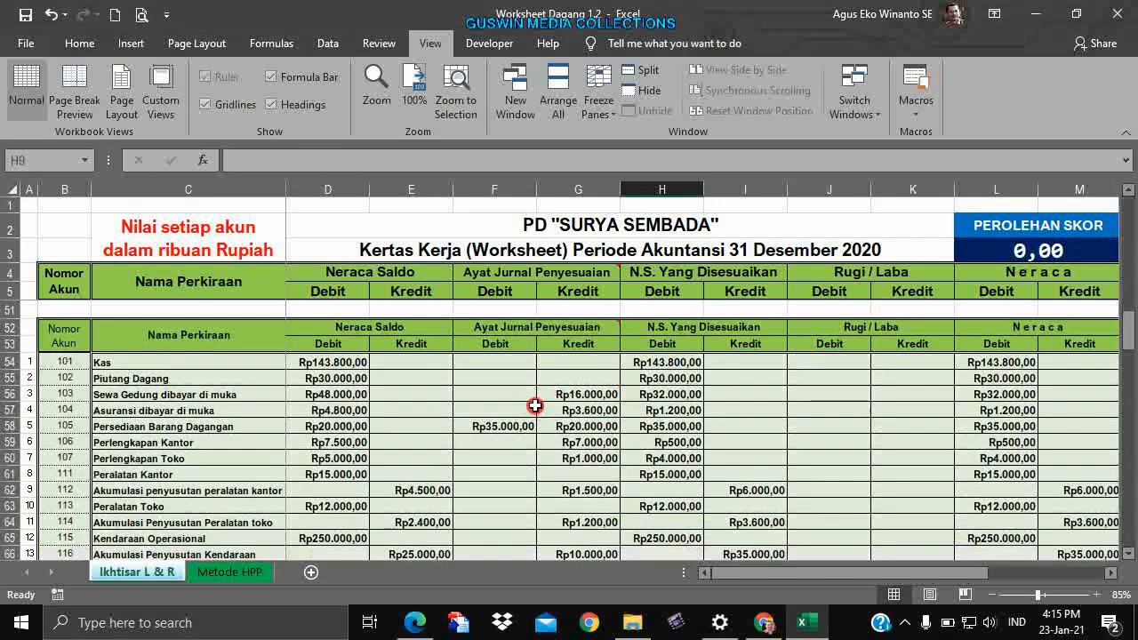
scroll(534, 405, up, 6)
scroll(531, 407, up, 9)
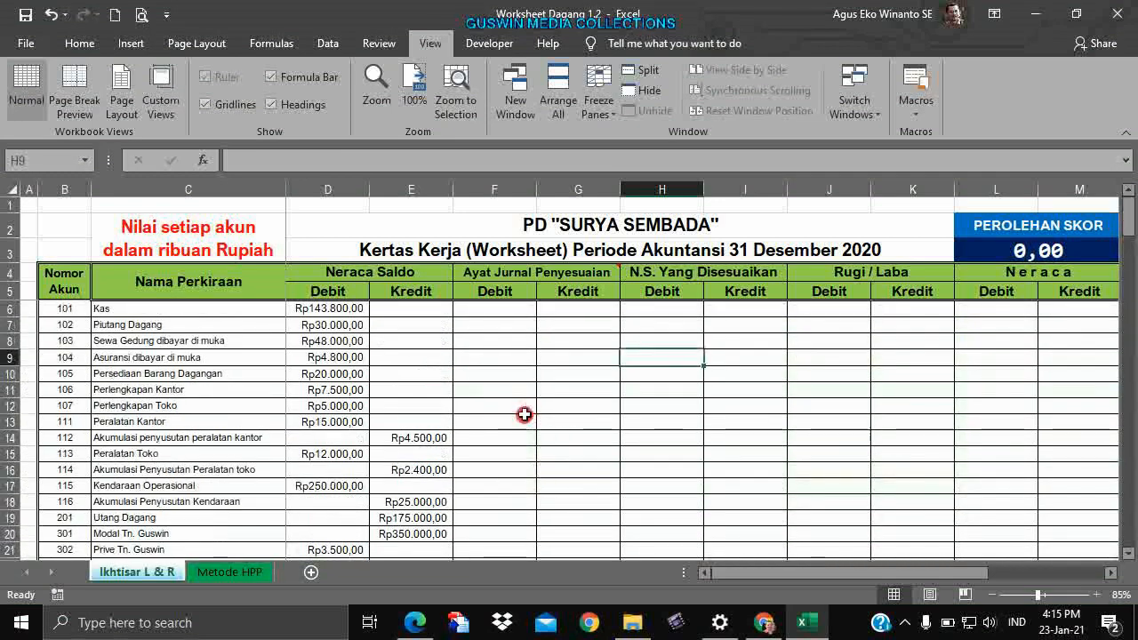
click(531, 420)
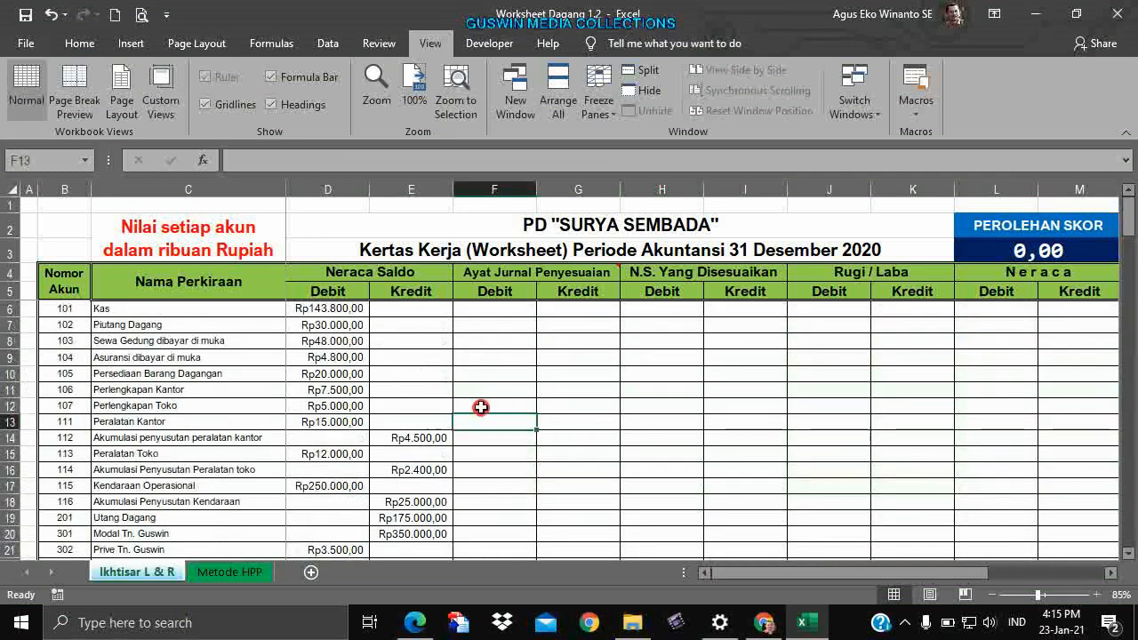
click(539, 379)
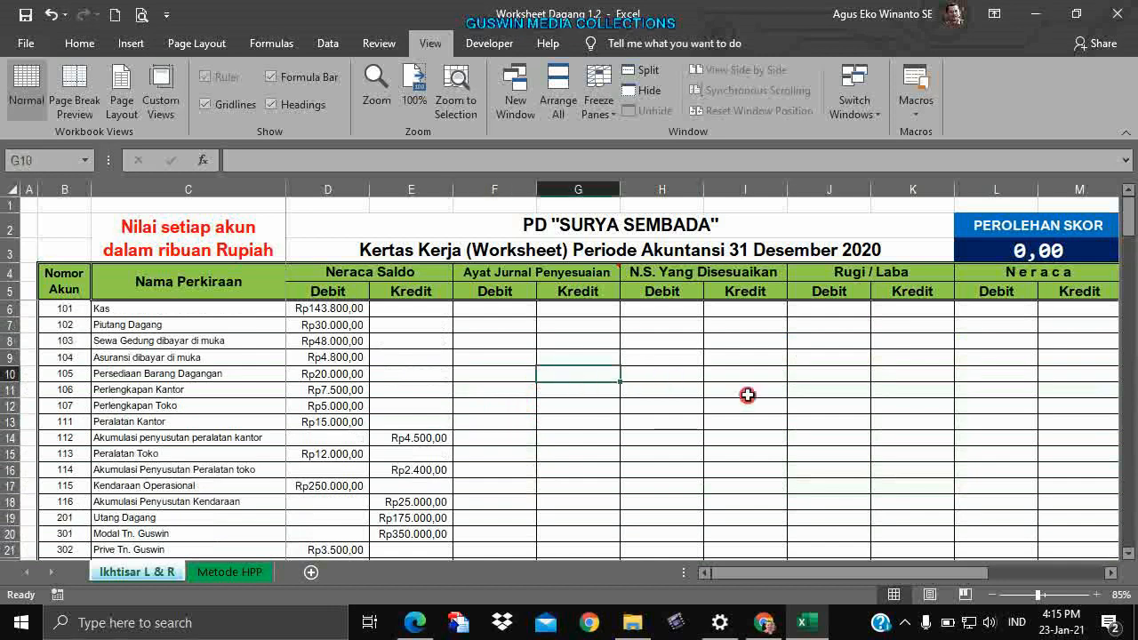
click(694, 353)
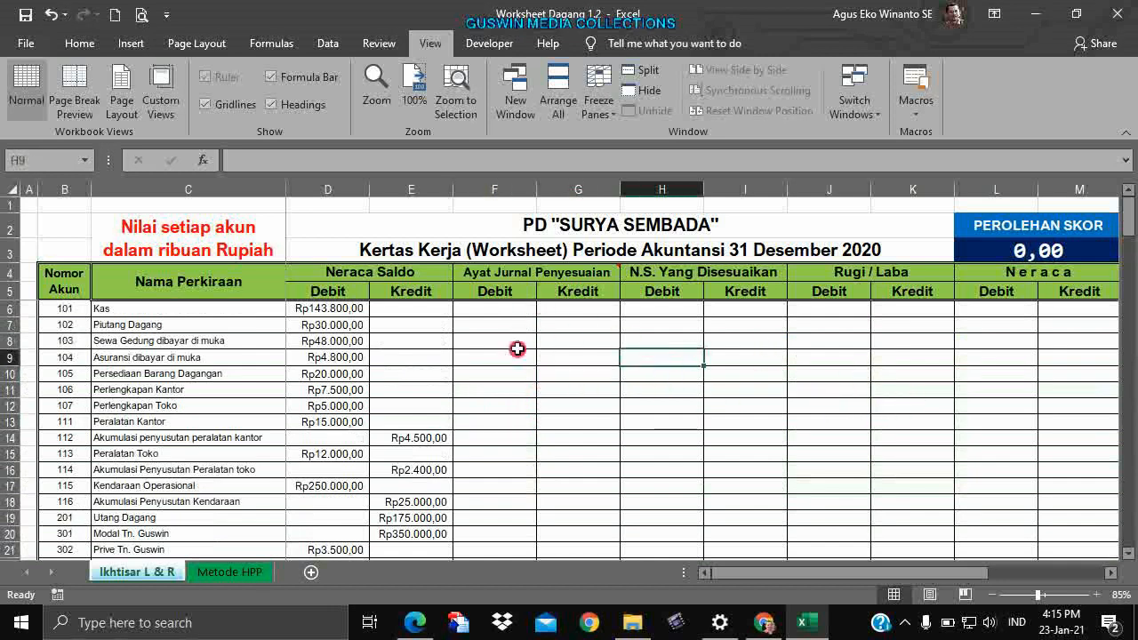
click(749, 373)
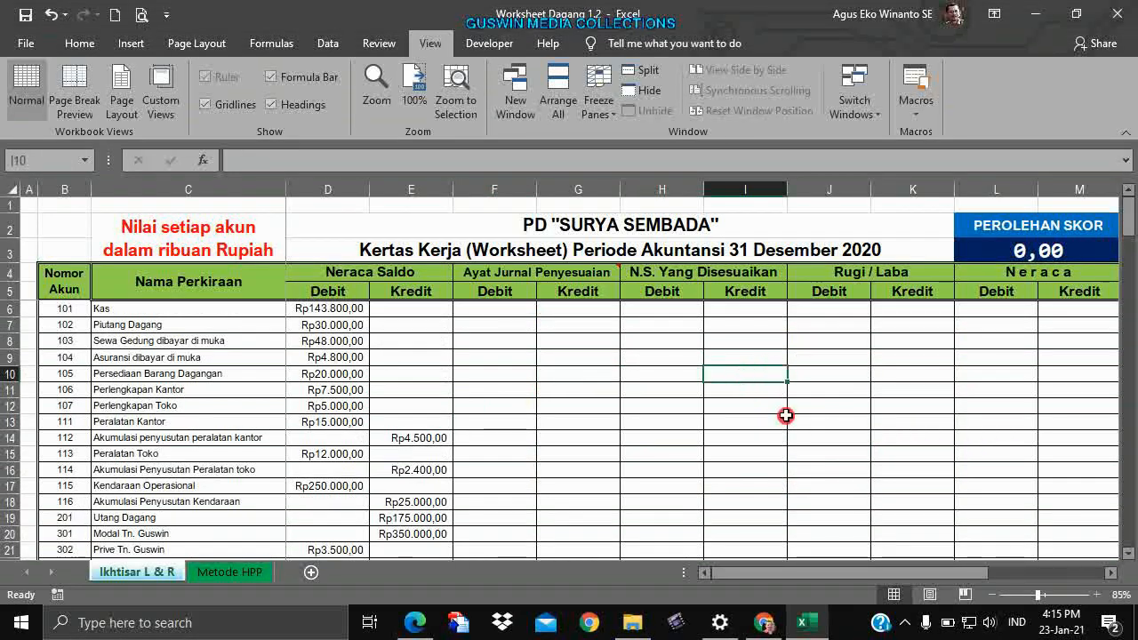
click(730, 412)
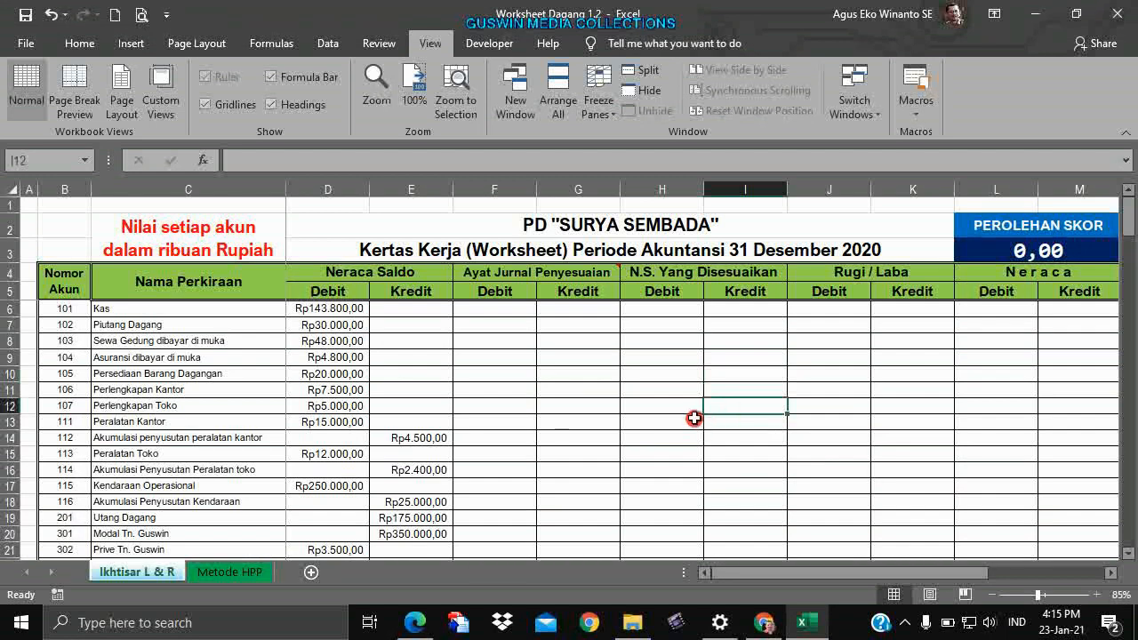
click(694, 418)
click(690, 395)
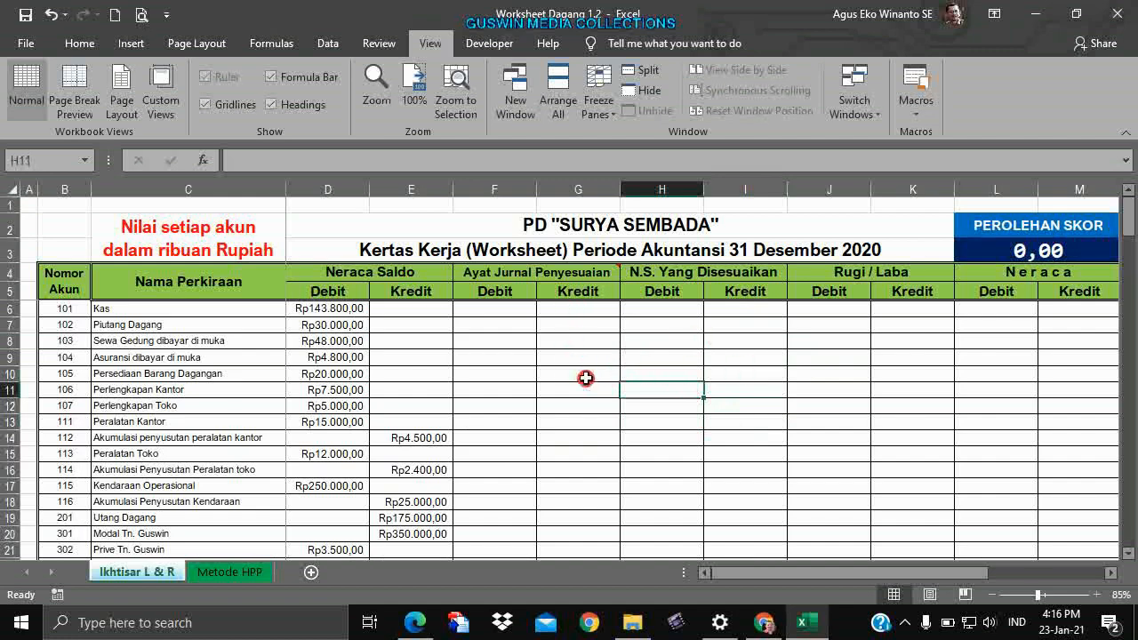
scroll(741, 384, down, 14)
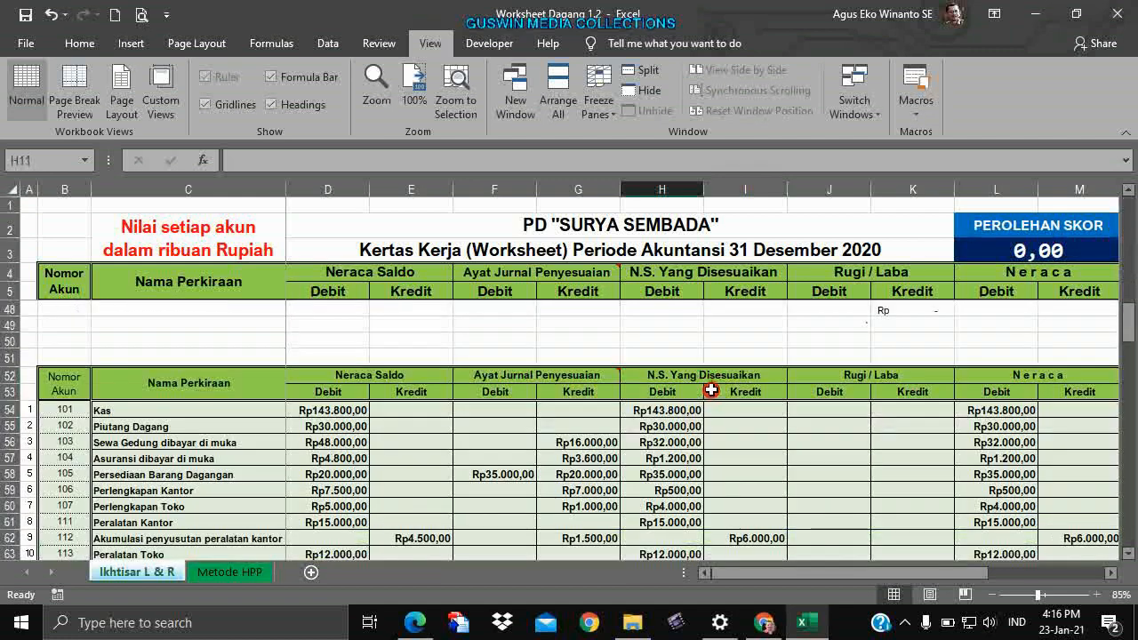
click(687, 409)
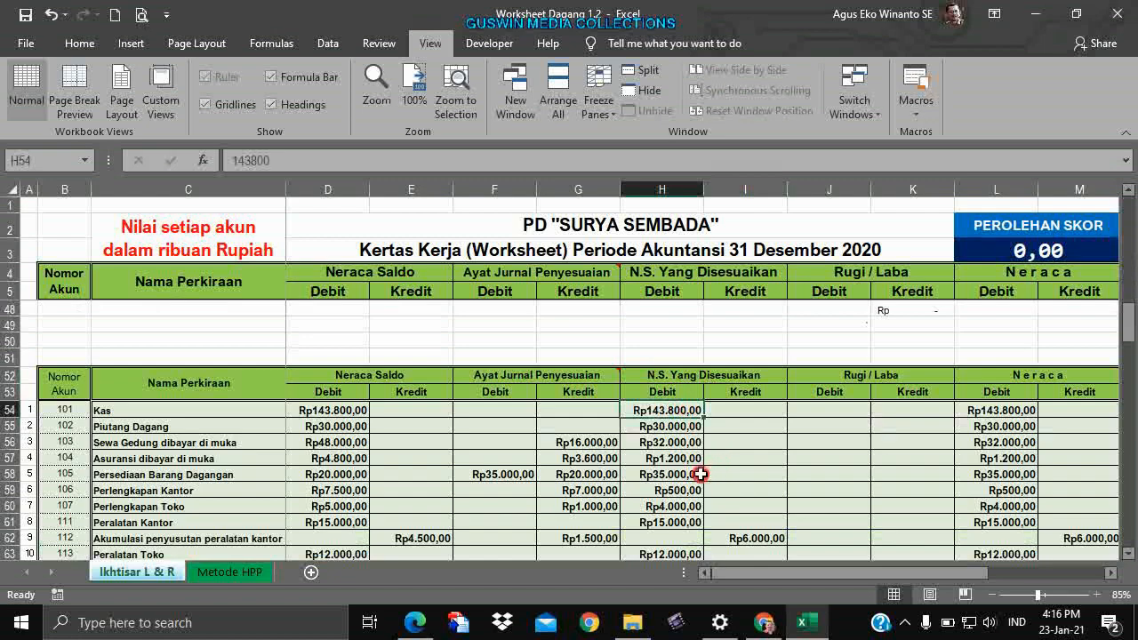
scroll(687, 489, up, 14)
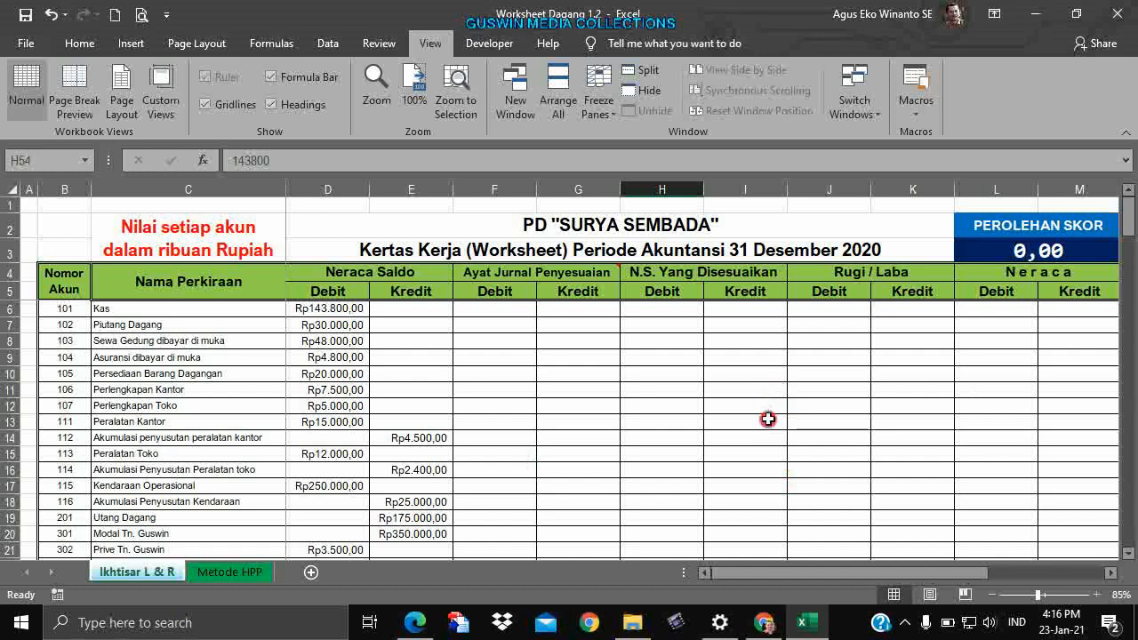
click(774, 375)
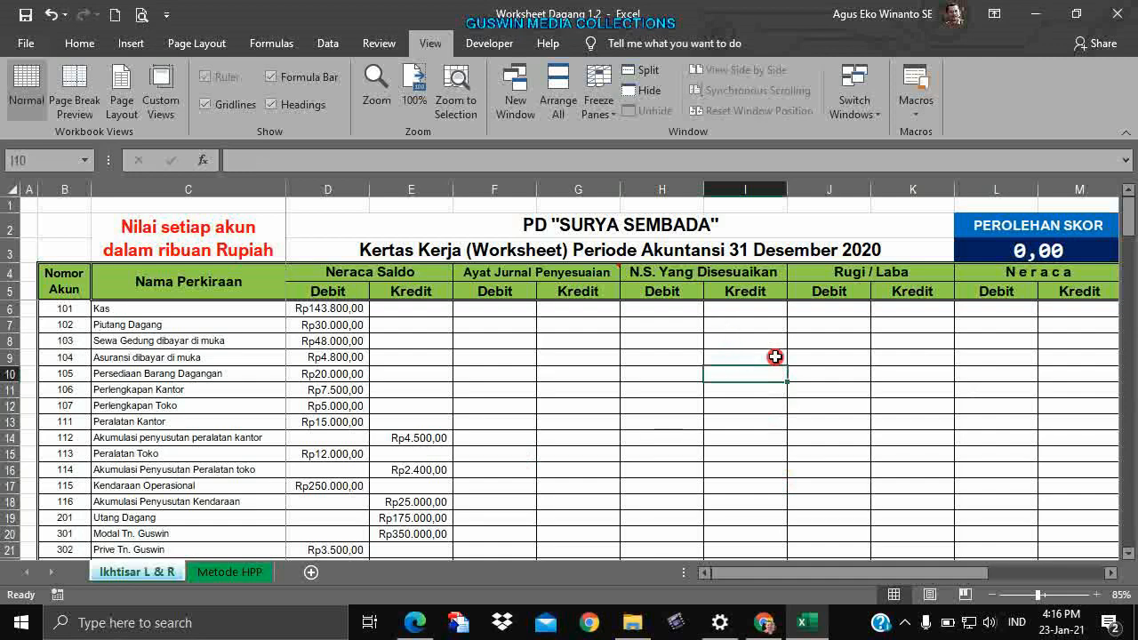
scroll(791, 368, down, 4)
scroll(804, 379, up, 4)
click(618, 405)
scroll(828, 404, down, 5)
scroll(829, 403, down, 5)
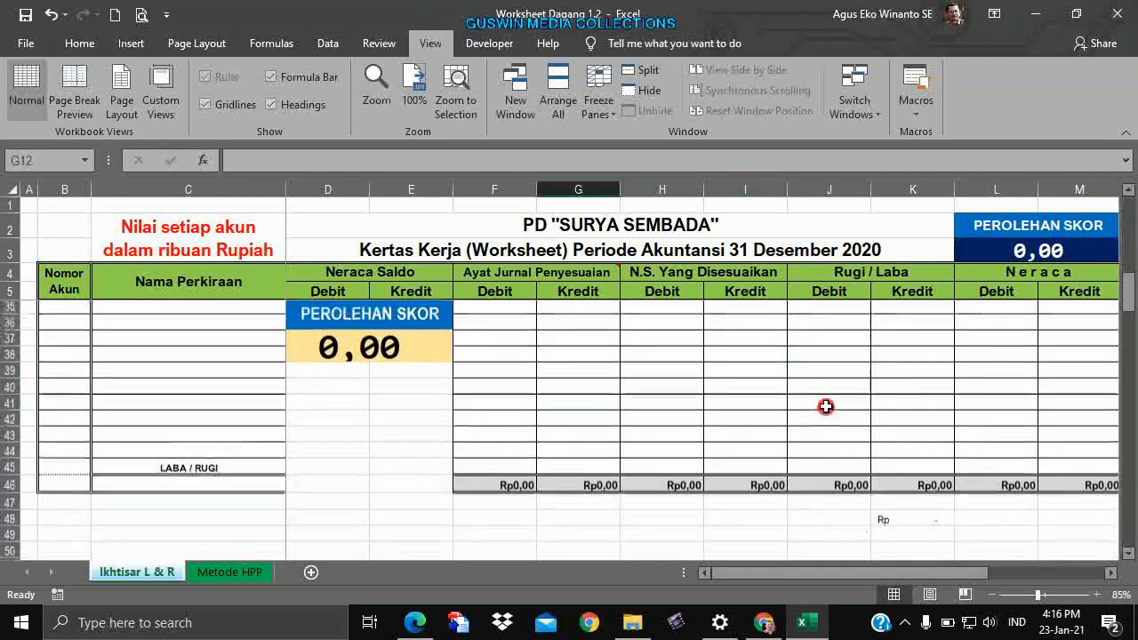
scroll(823, 401, up, 4)
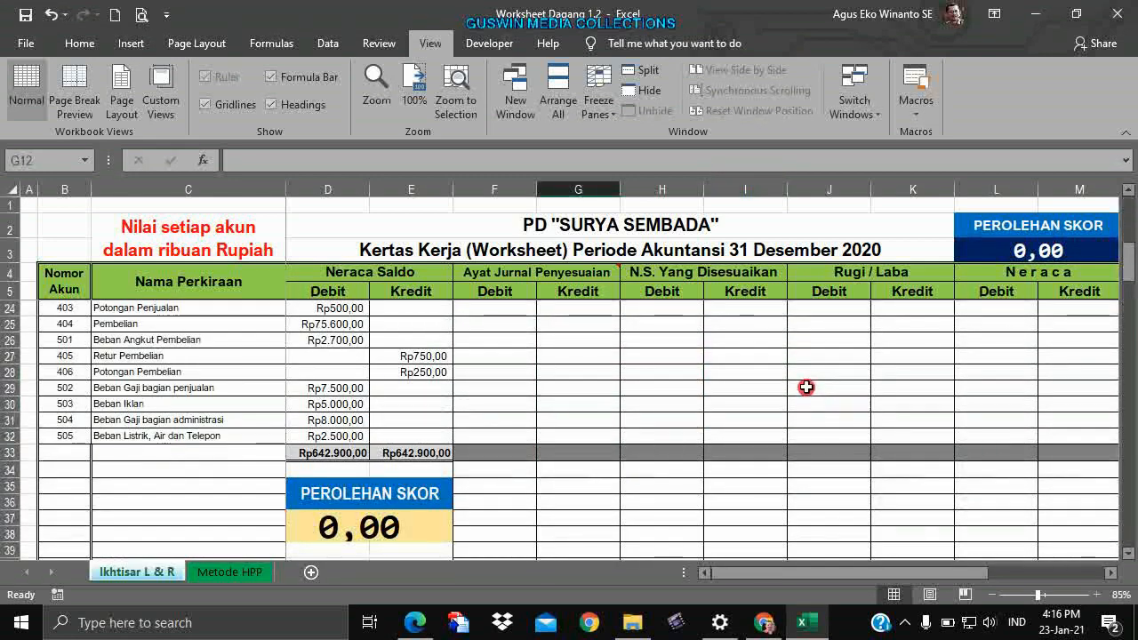
scroll(809, 392, down, 3)
scroll(765, 369, up, 4)
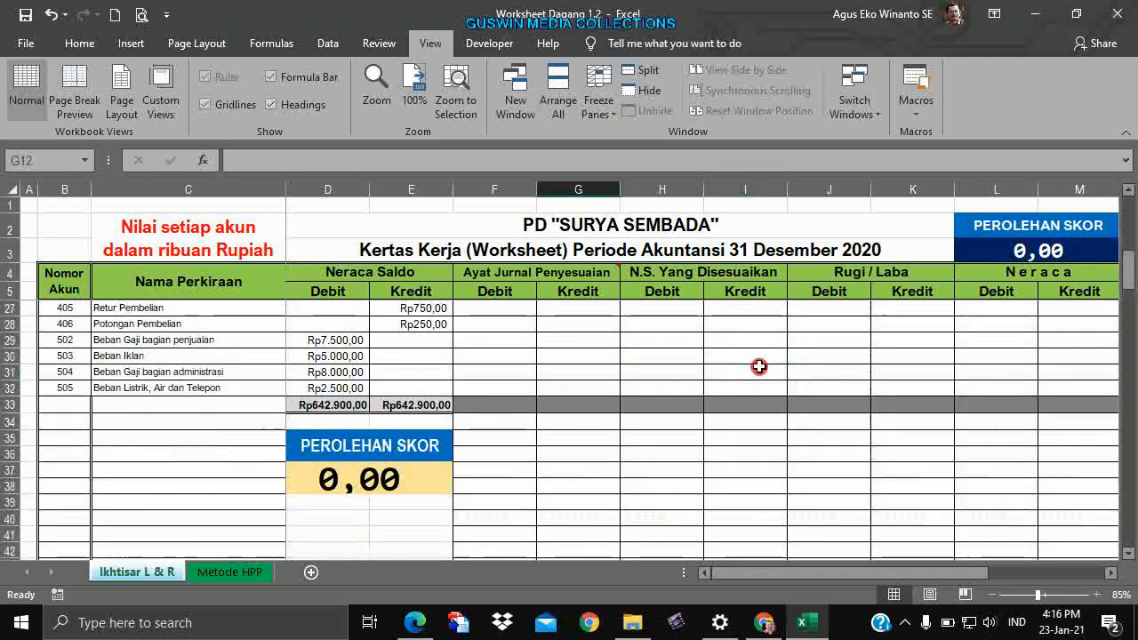
scroll(748, 456, down, 6)
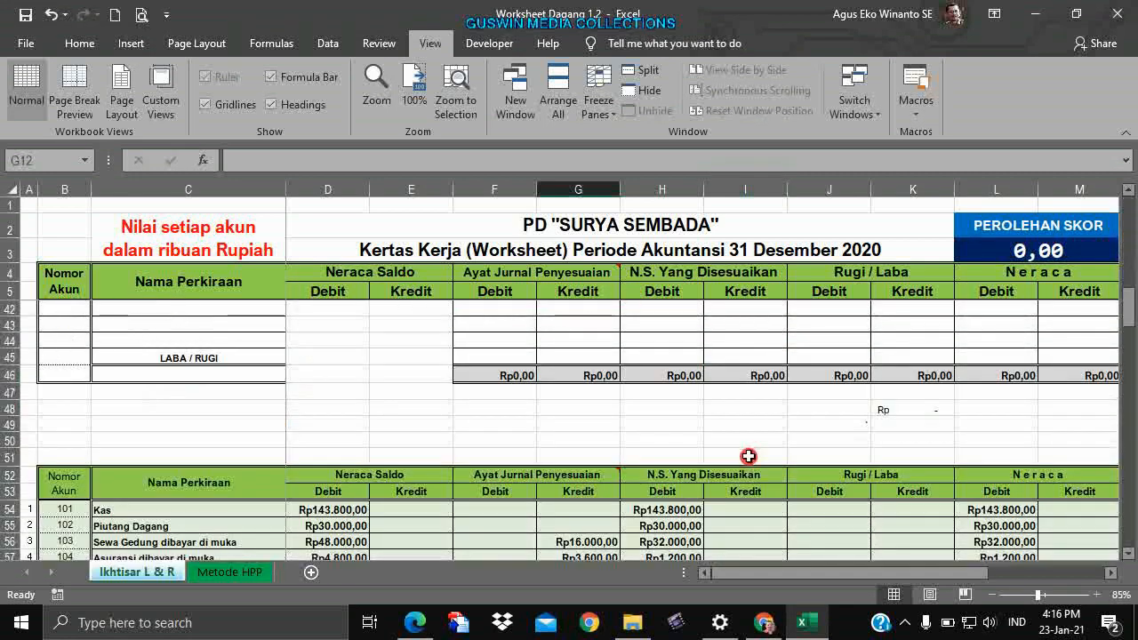
click(498, 375)
click(573, 375)
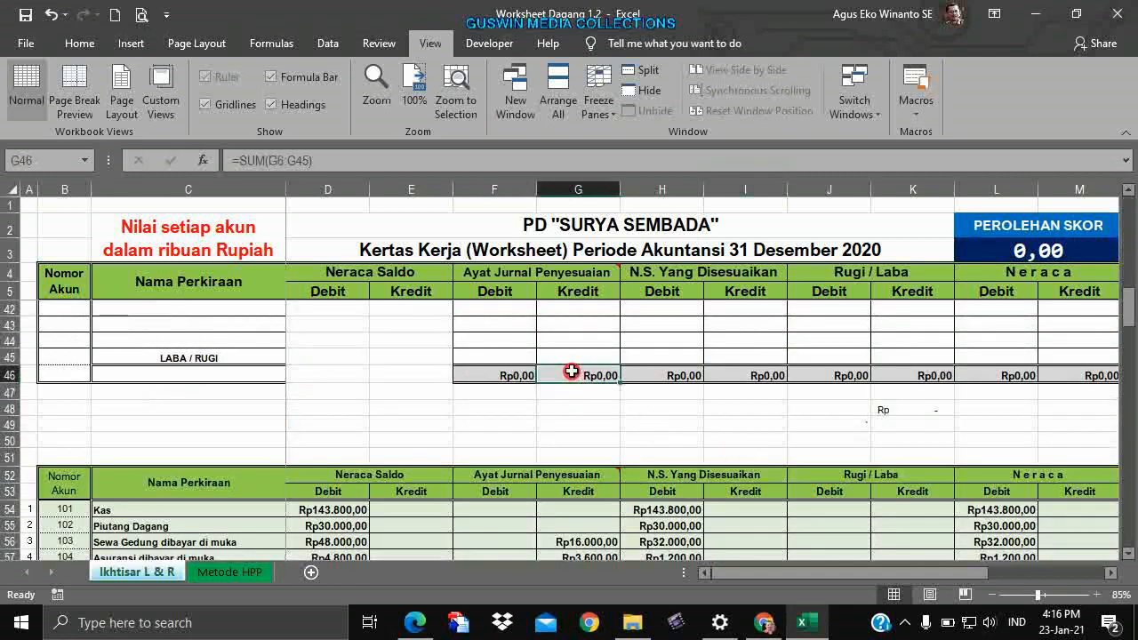
click(657, 375)
click(723, 374)
scroll(724, 369, up, 5)
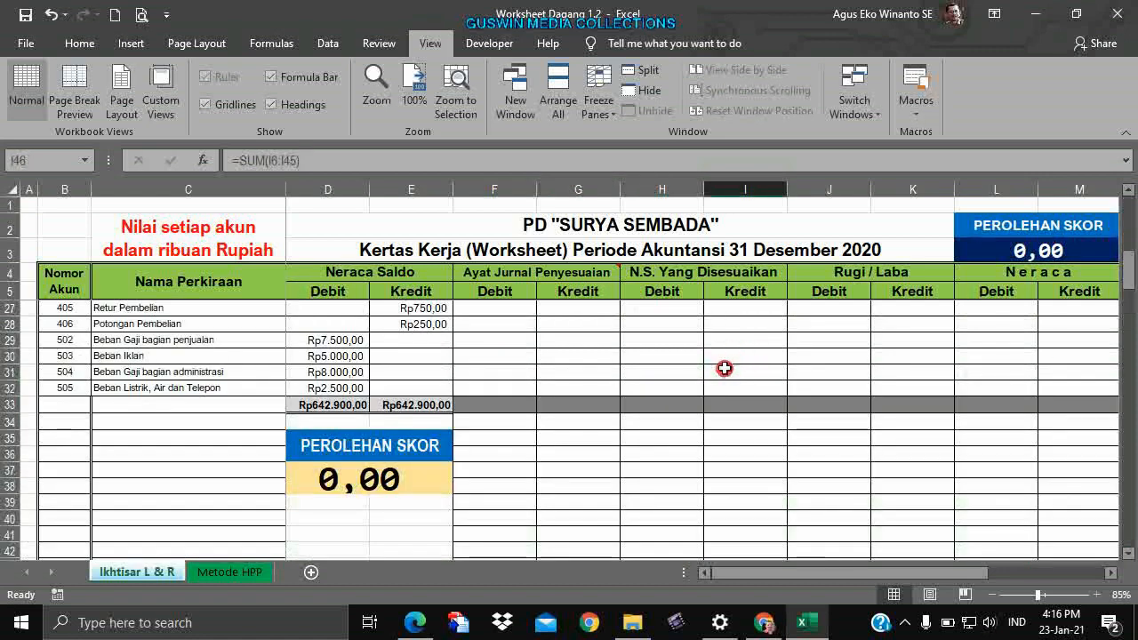
scroll(655, 368, up, 2)
scroll(754, 379, down, 8)
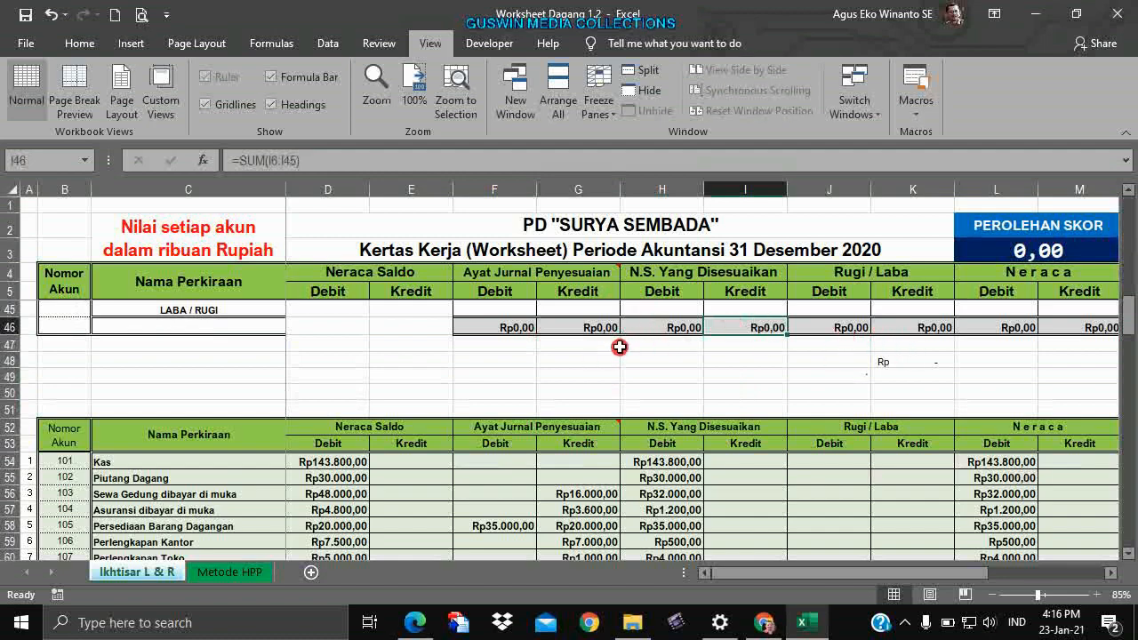
scroll(619, 346, up, 5)
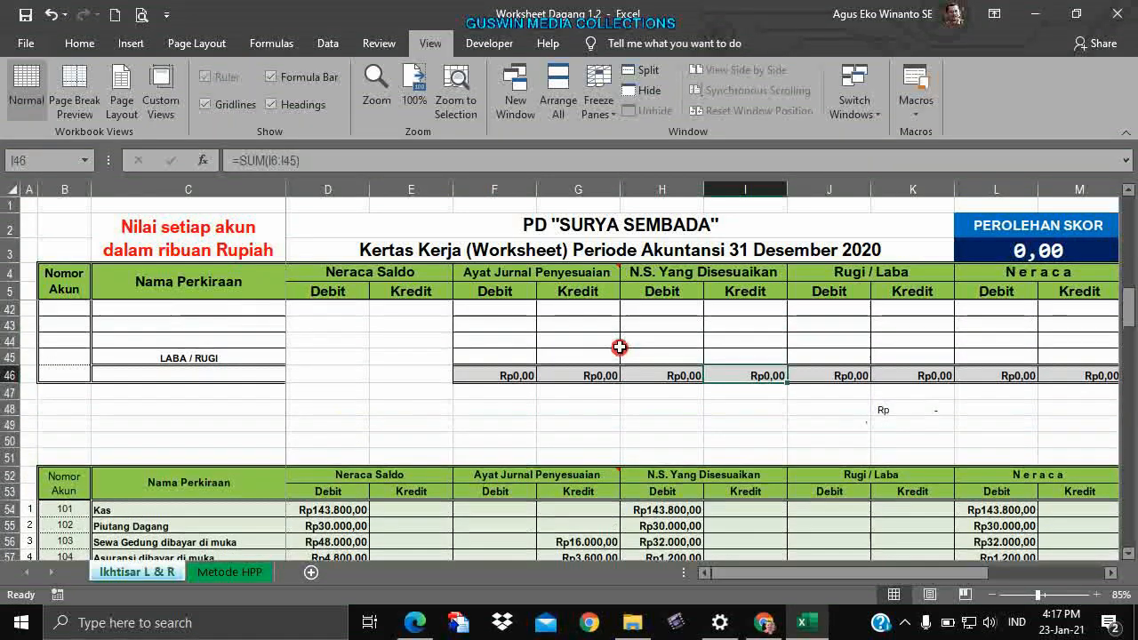
scroll(620, 354, up, 5)
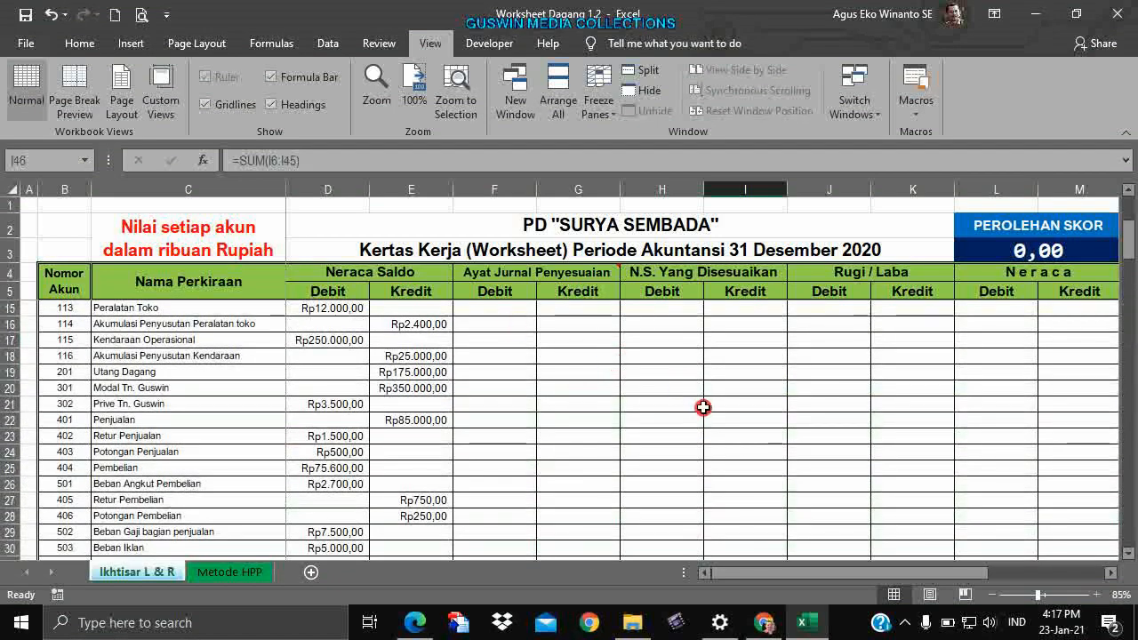
scroll(701, 407, up, 3)
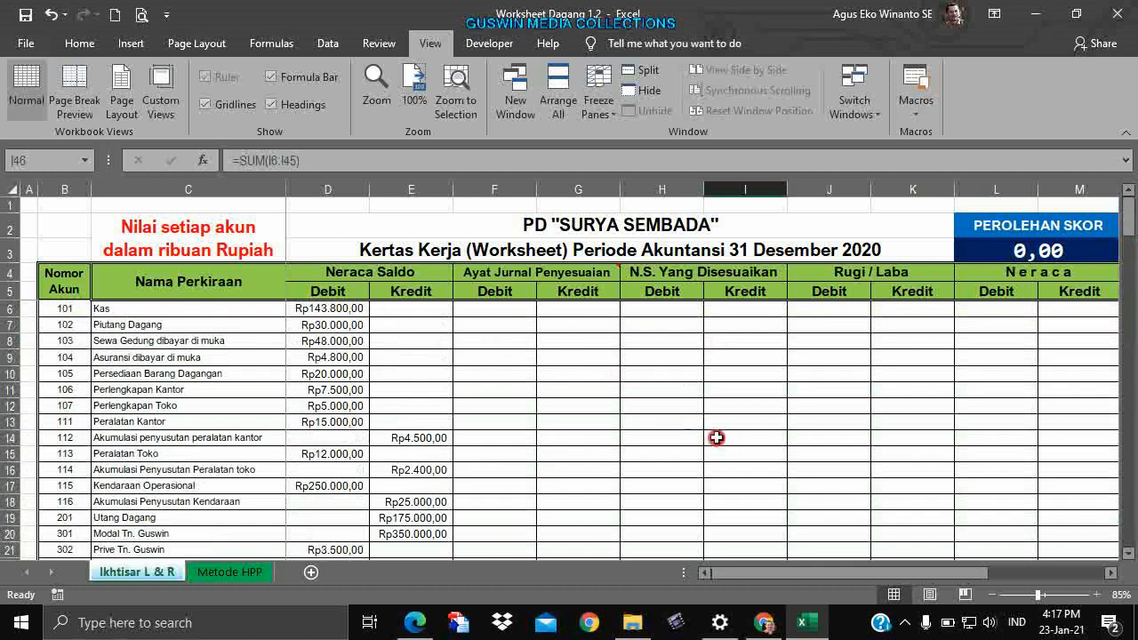
Copy Kas's Rp143.800,00 debit from D6 and paste it into H6 and L6.
click(358, 309)
key(ctrl+c)
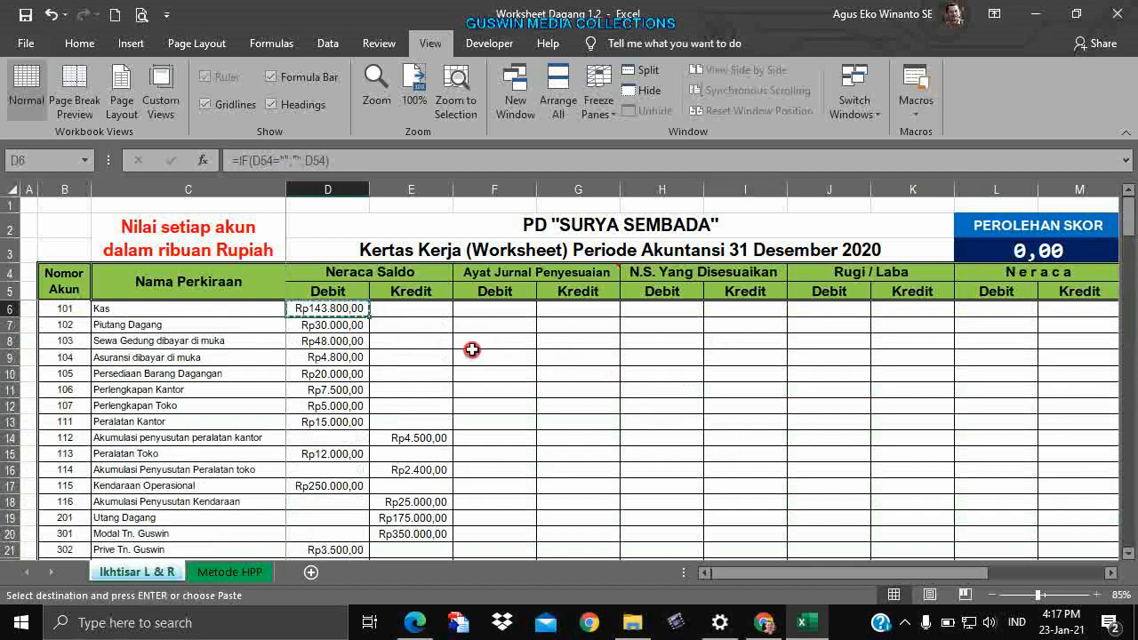
click(659, 314)
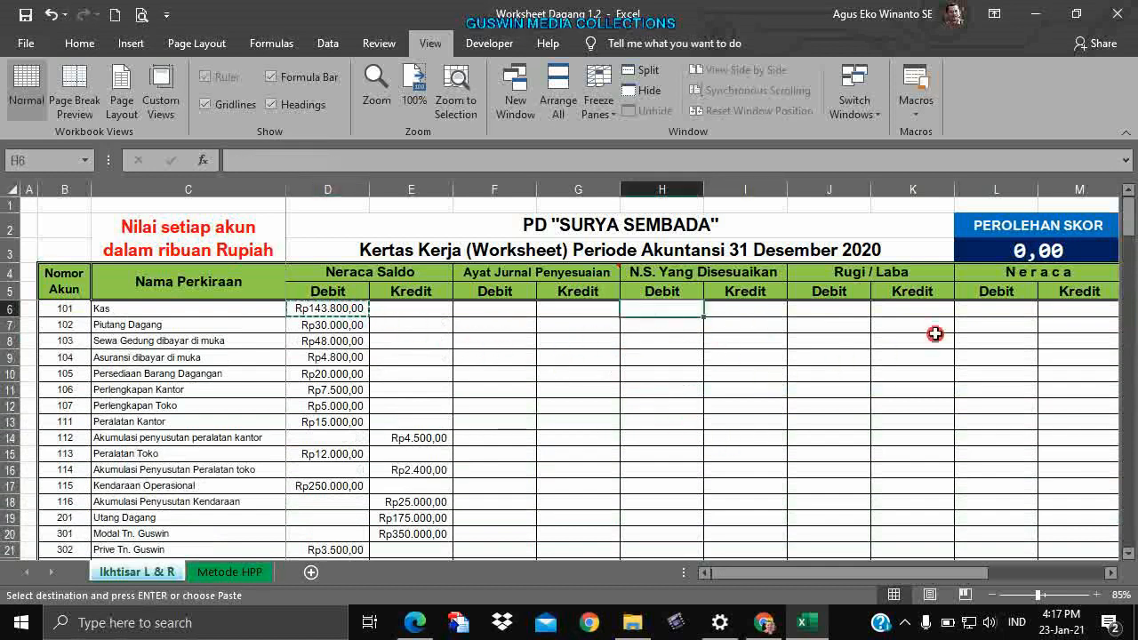
key(ctrl+v)
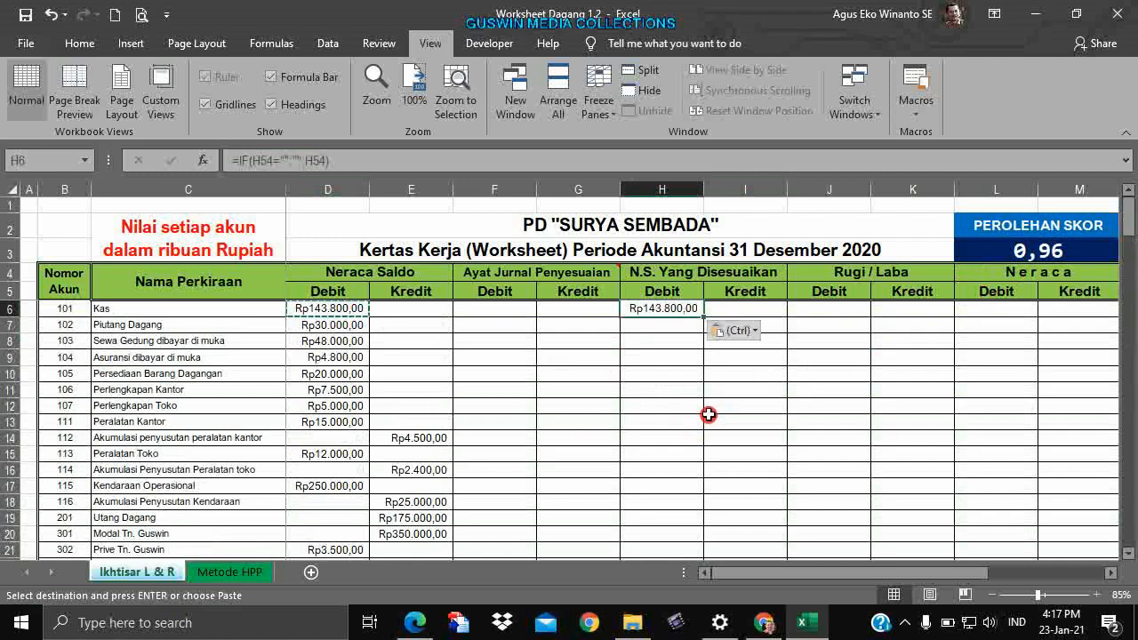
click(997, 307)
key(ctrl)
drag(961, 573, 1081, 578)
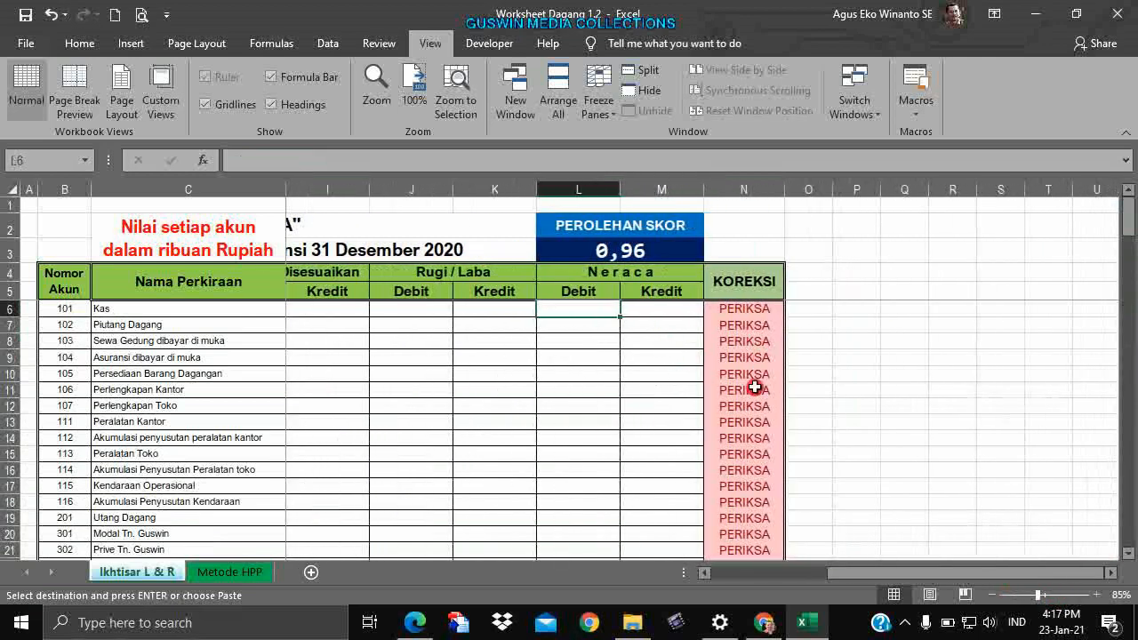
key(ctrl+v)
click(688, 389)
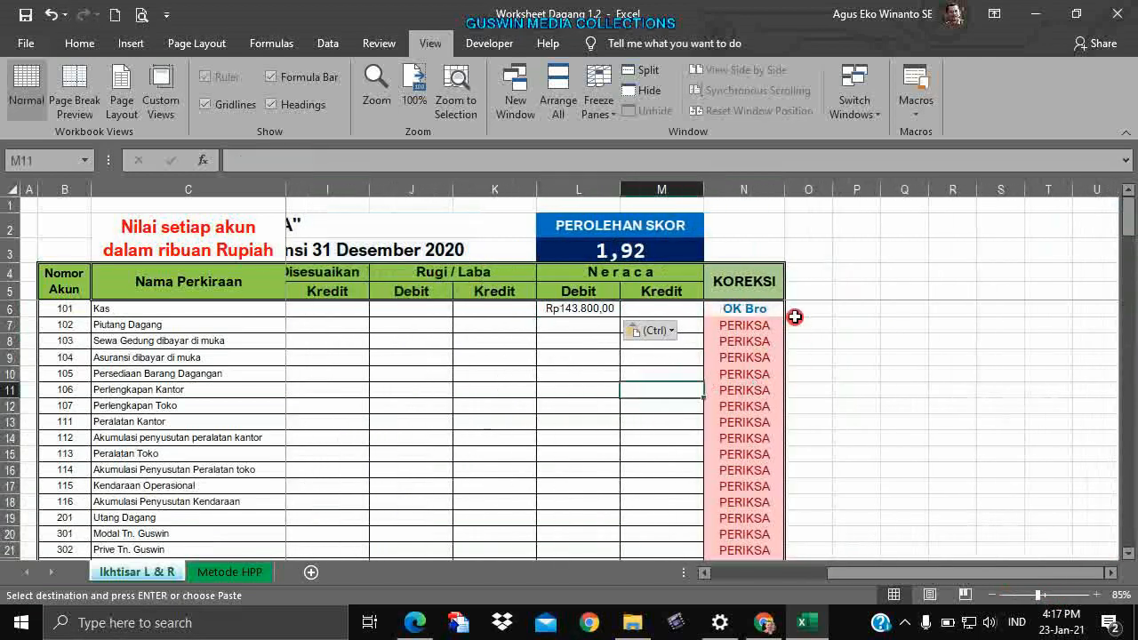
click(630, 372)
drag(849, 571, 700, 569)
click(658, 462)
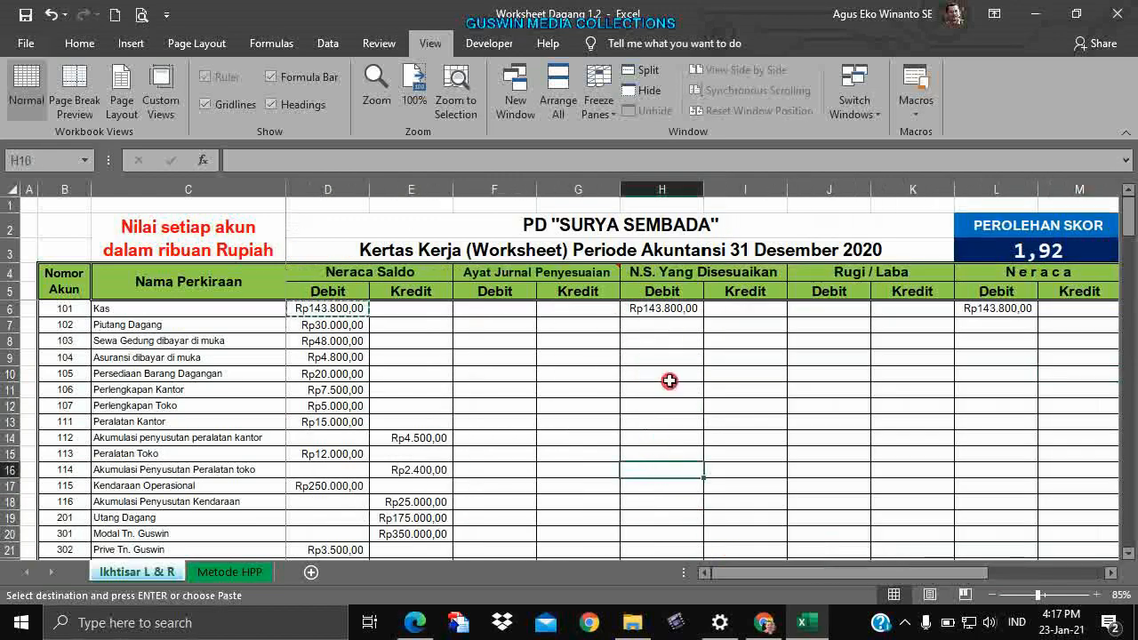
Scroll down to the answer-key comparison table and inspect its formulas and row numbers.
scroll(644, 444, down, 6)
scroll(629, 437, down, 12)
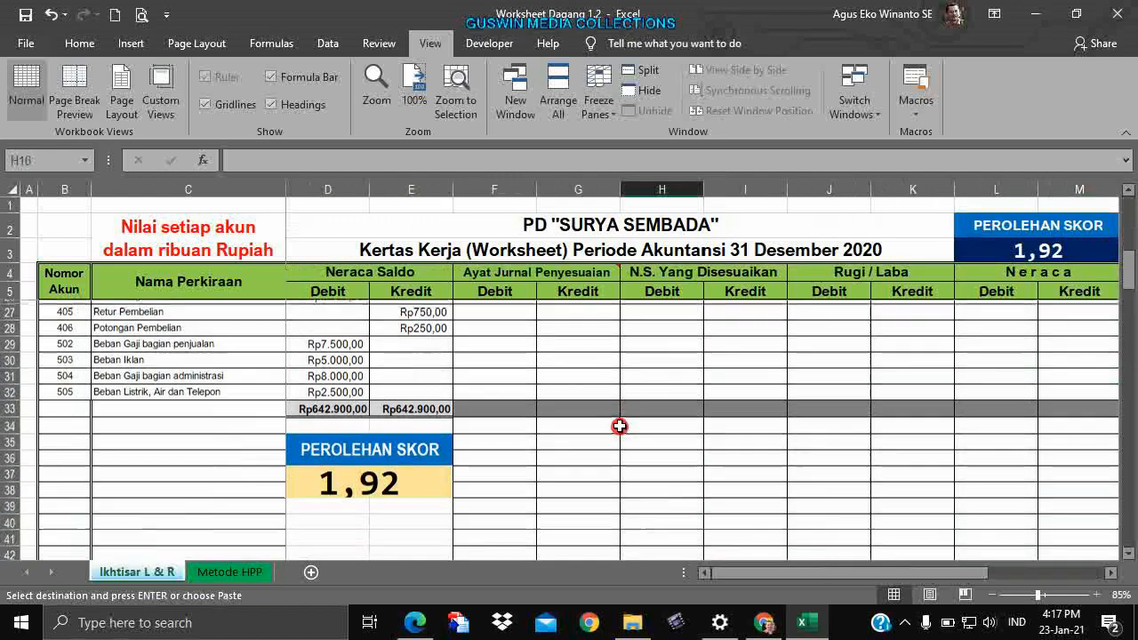
scroll(613, 418, down, 9)
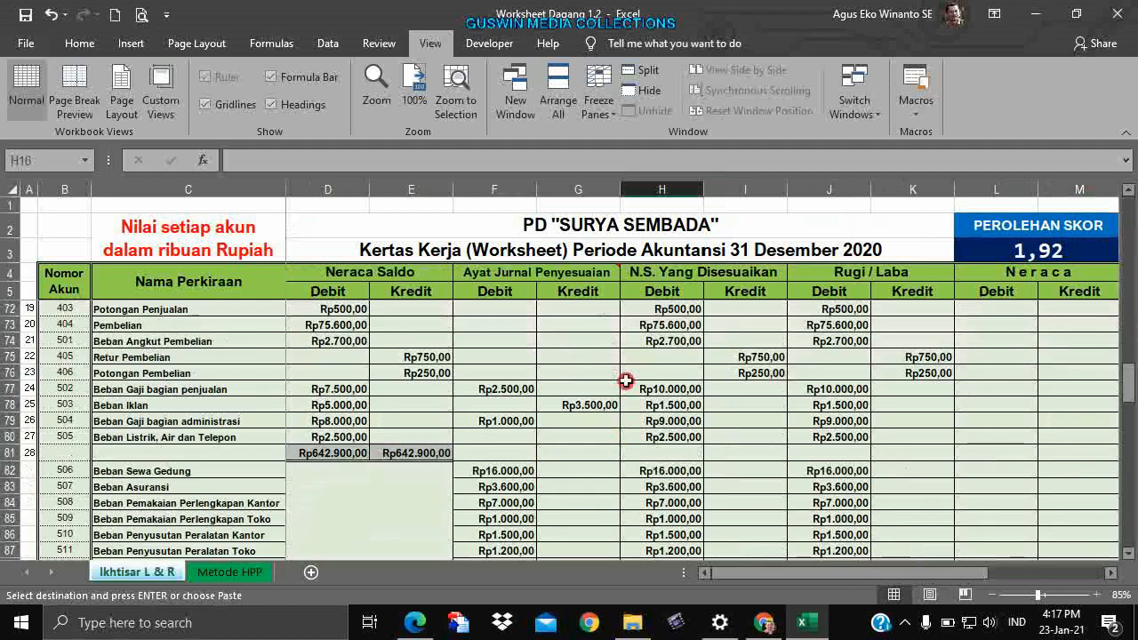
click(562, 436)
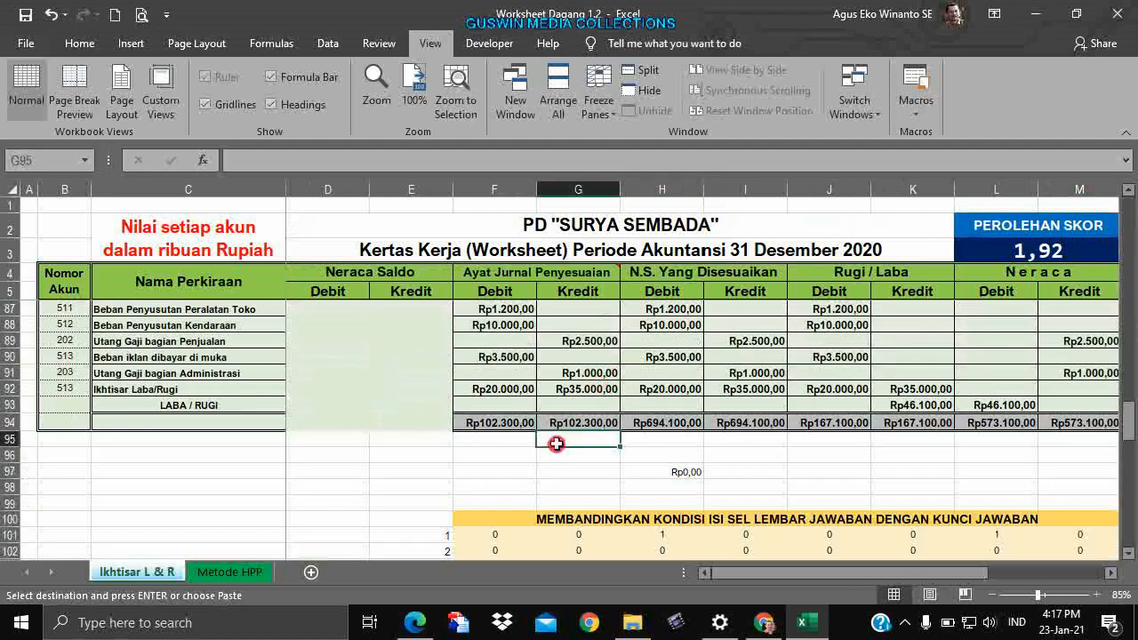
scroll(538, 414, up, 3)
scroll(529, 407, down, 5)
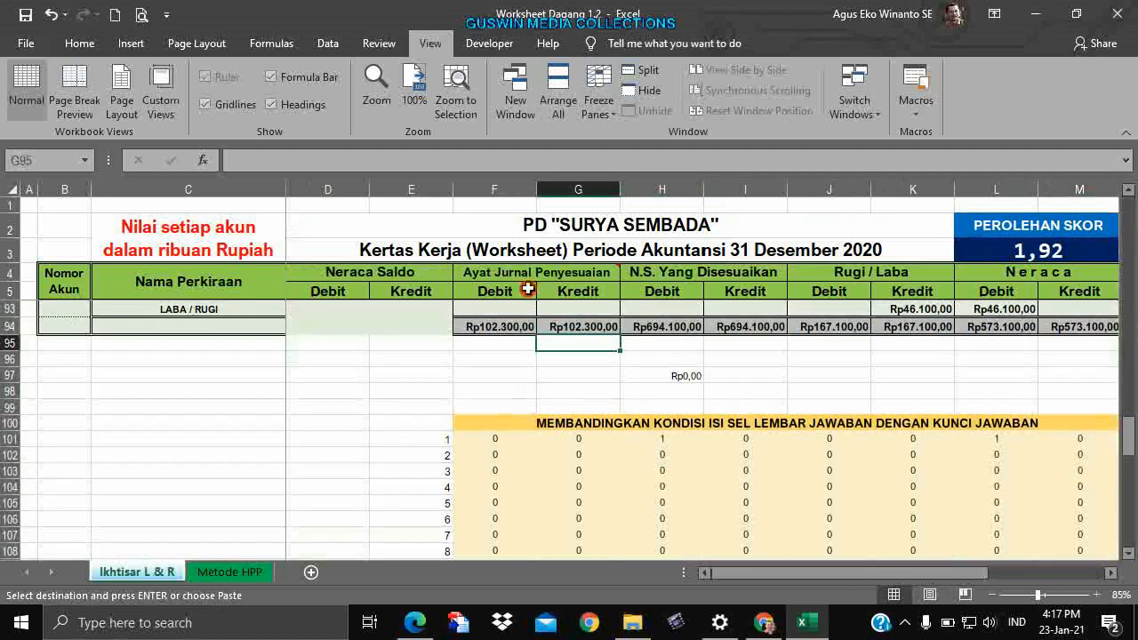
click(615, 469)
scroll(494, 424, down, 2)
scroll(494, 420, up, 1)
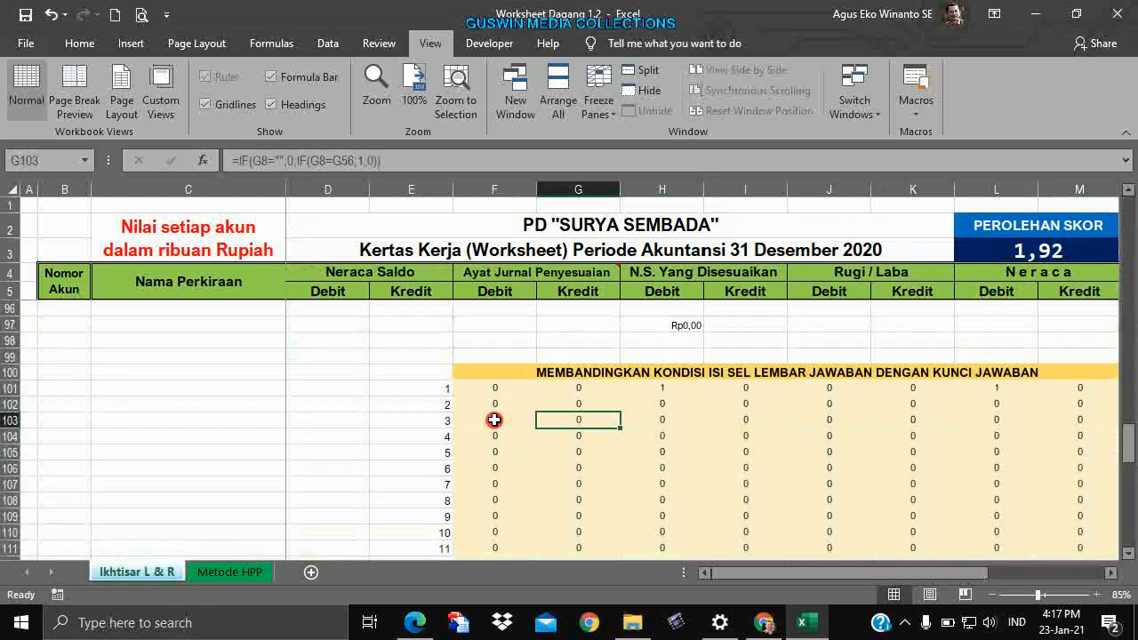
click(438, 389)
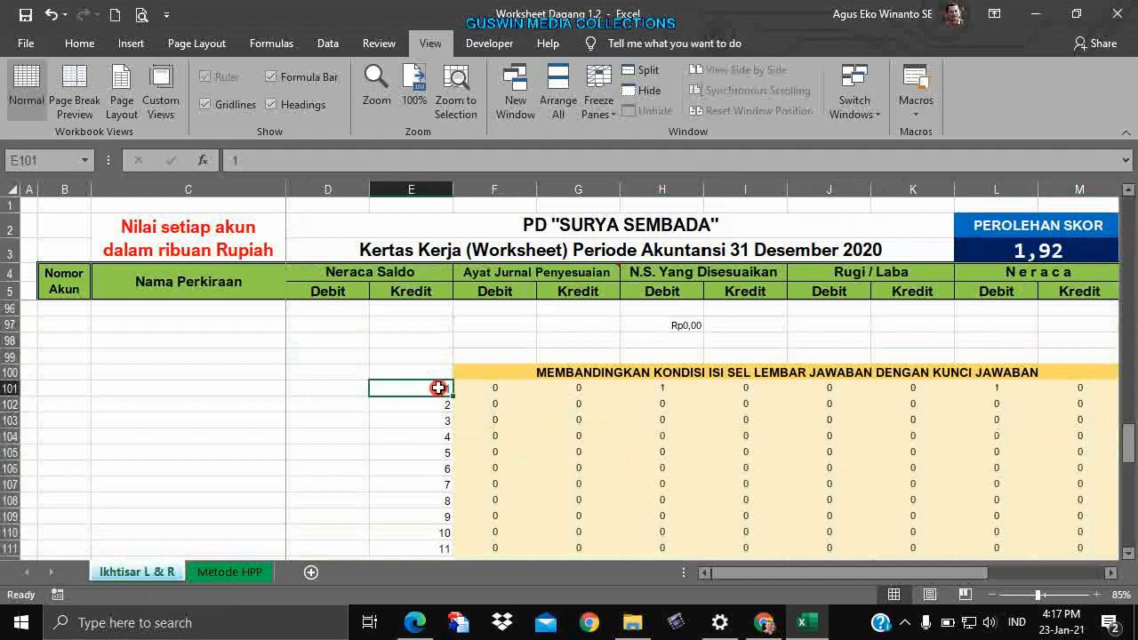
scroll(439, 389, up, 15)
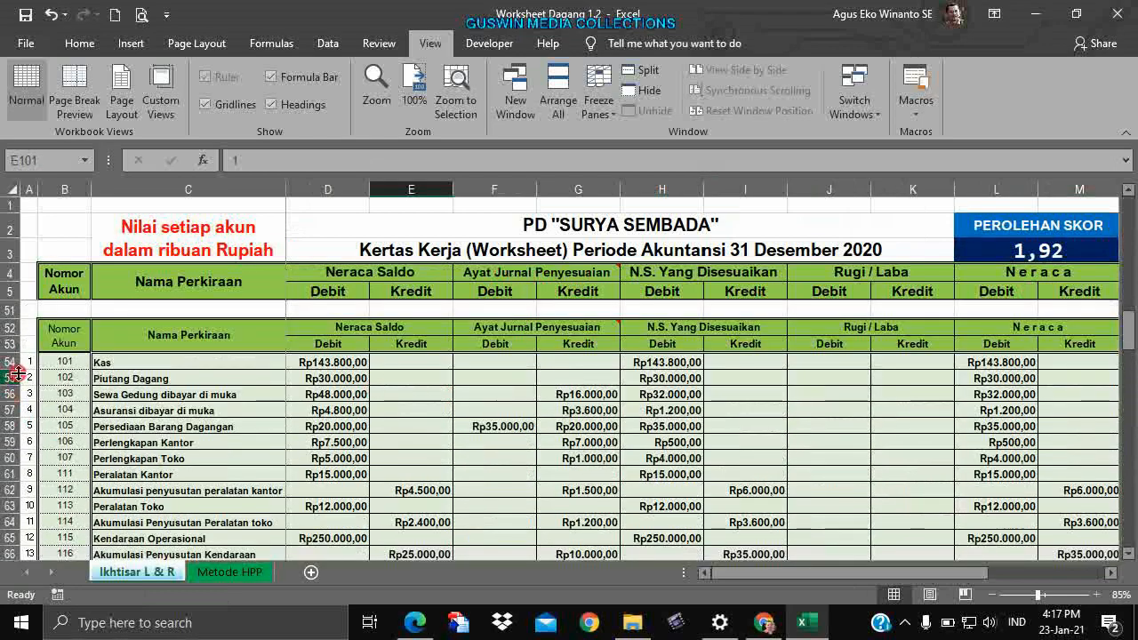
Extend the account row numbering from 27, 28 down to 40.
click(31, 363)
scroll(104, 397, down, 9)
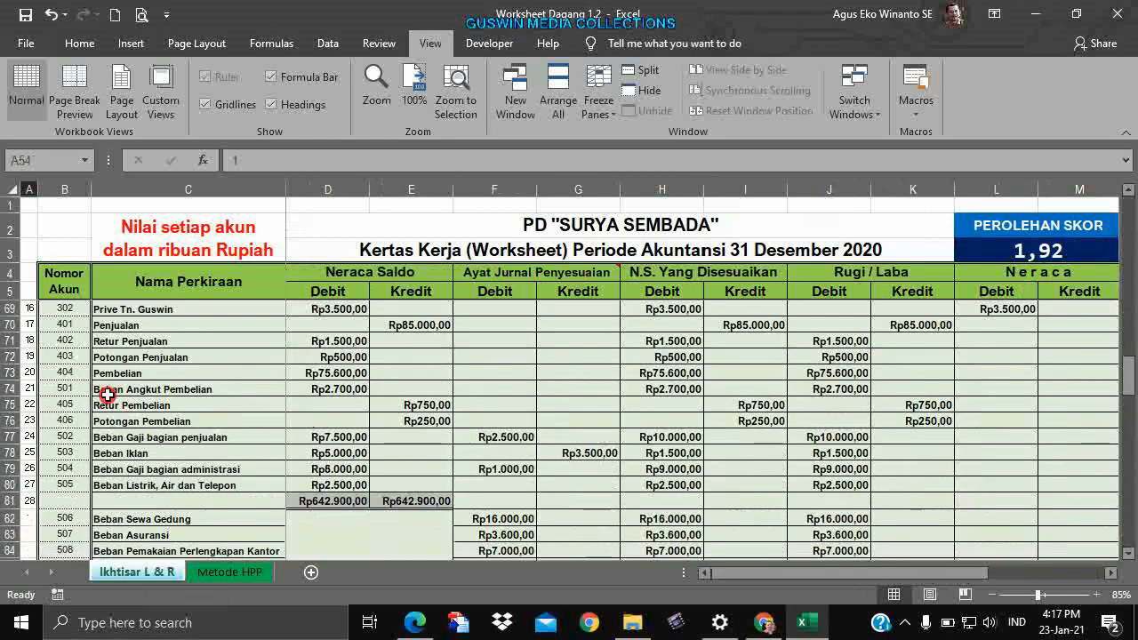
scroll(104, 397, down, 2)
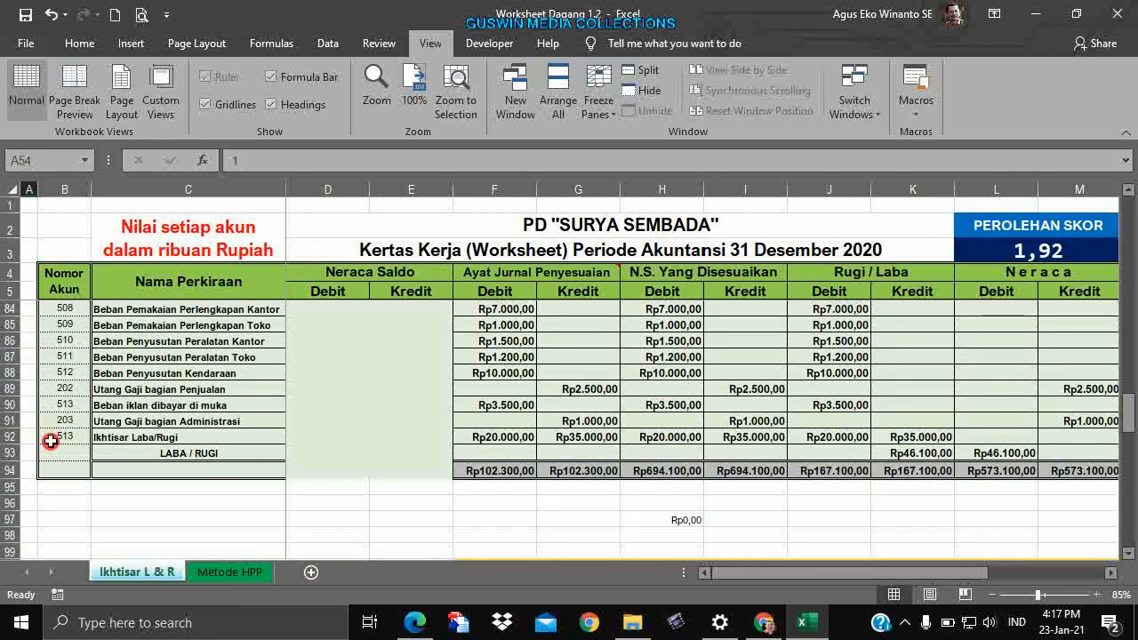
scroll(56, 434, up, 3)
drag(26, 389, 34, 523)
click(114, 488)
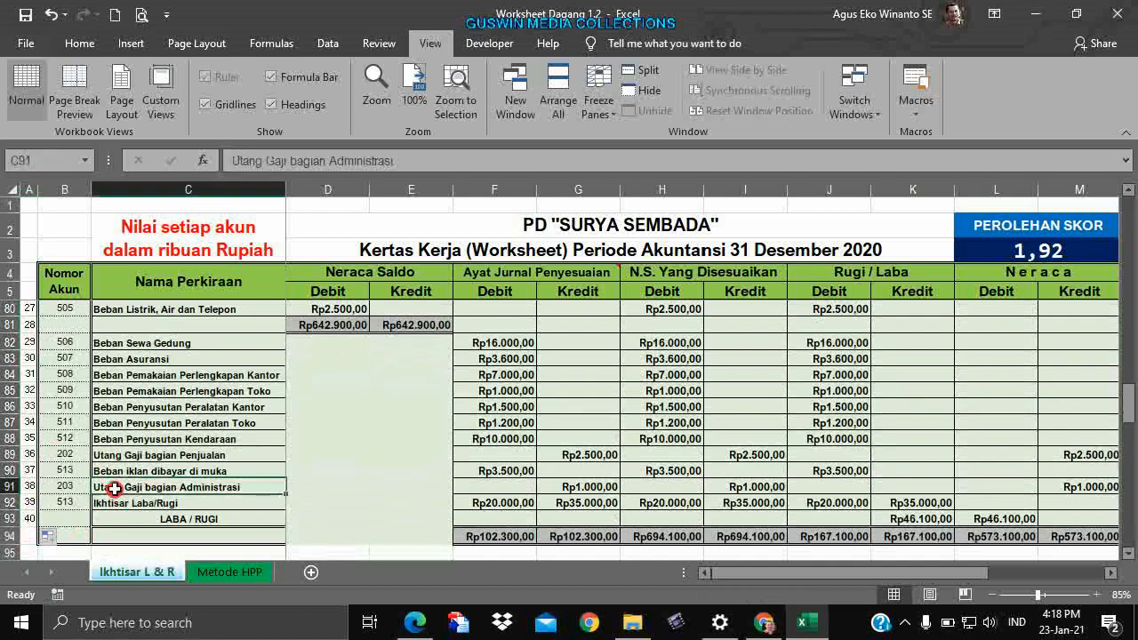
click(414, 424)
Select F101 to show its IF formula comparing answer F6 with key F54.
scroll(647, 444, down, 6)
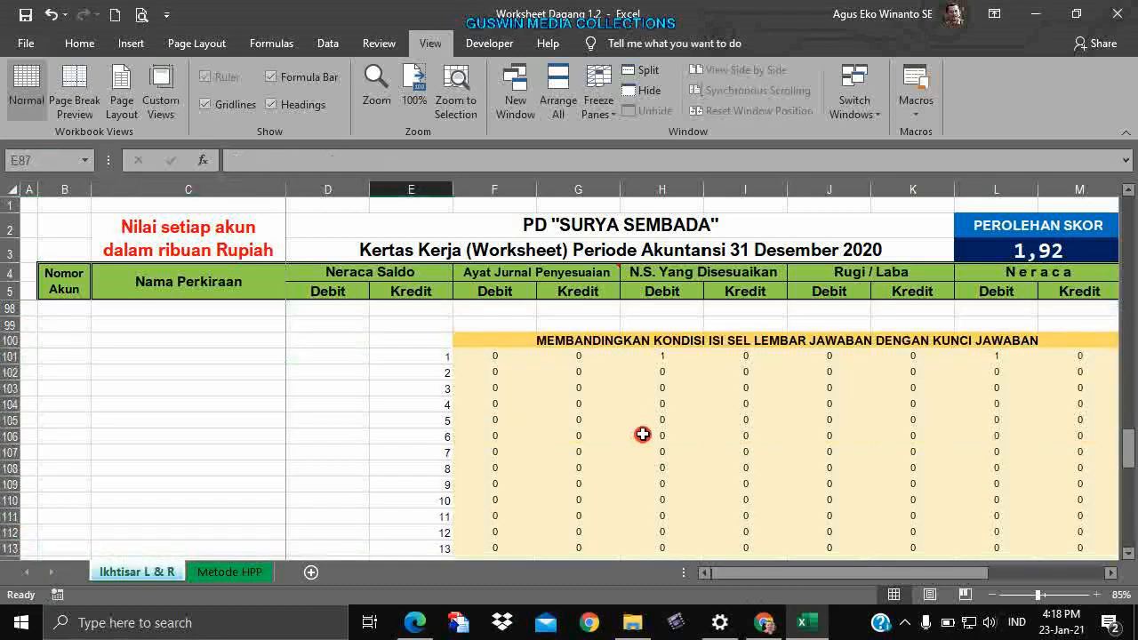
scroll(519, 436, down, 10)
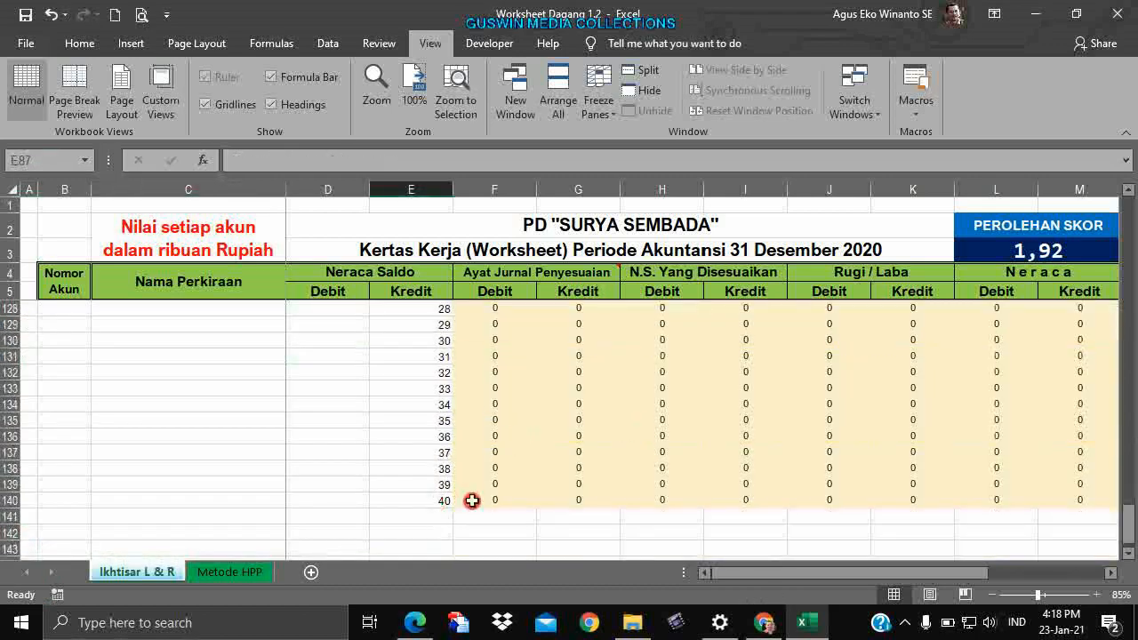
scroll(456, 504, up, 12)
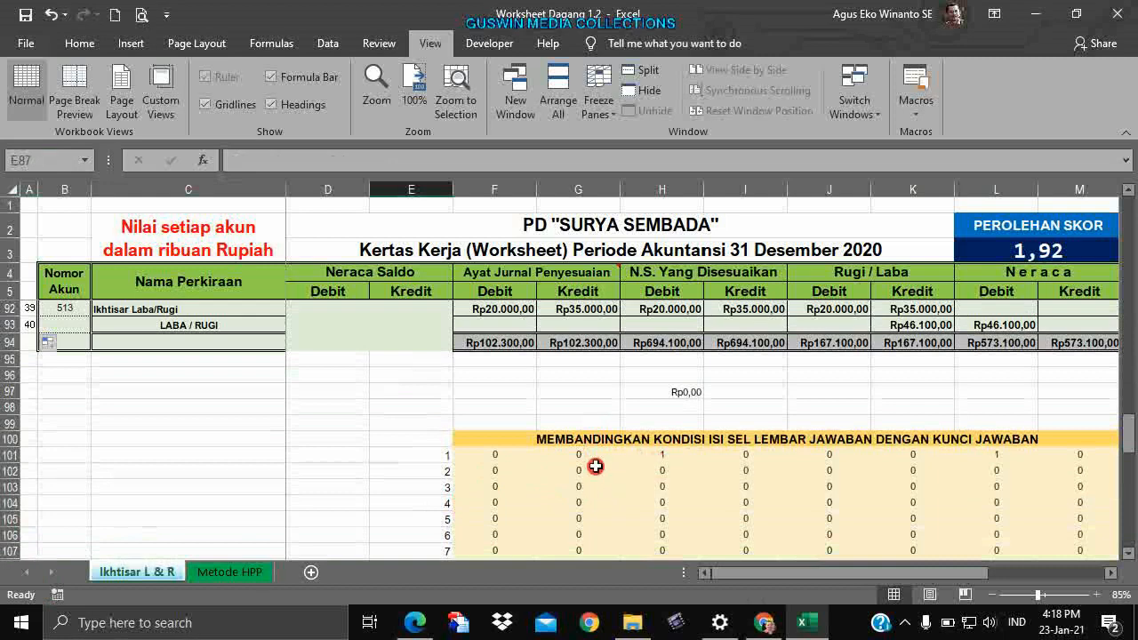
click(504, 459)
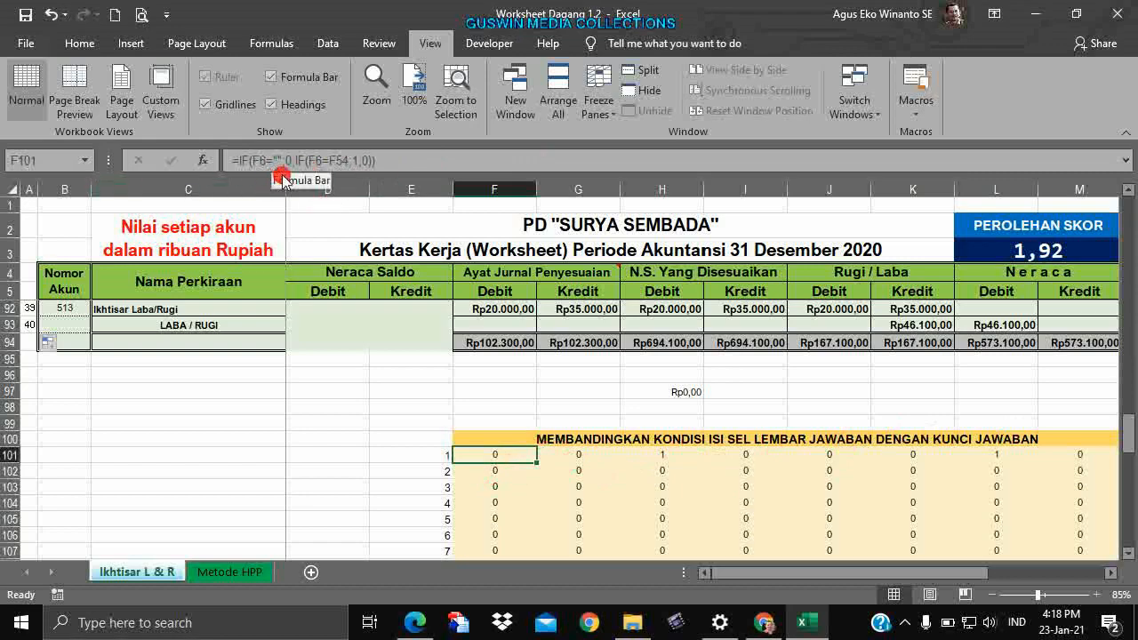
scroll(551, 489, up, 20)
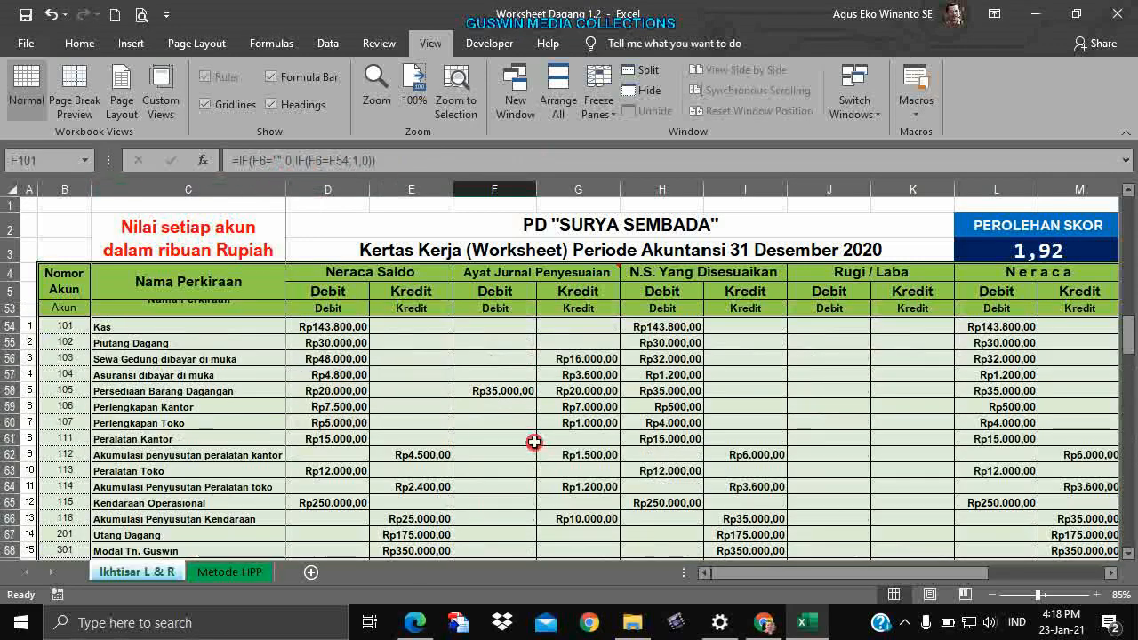
scroll(522, 409, up, 7)
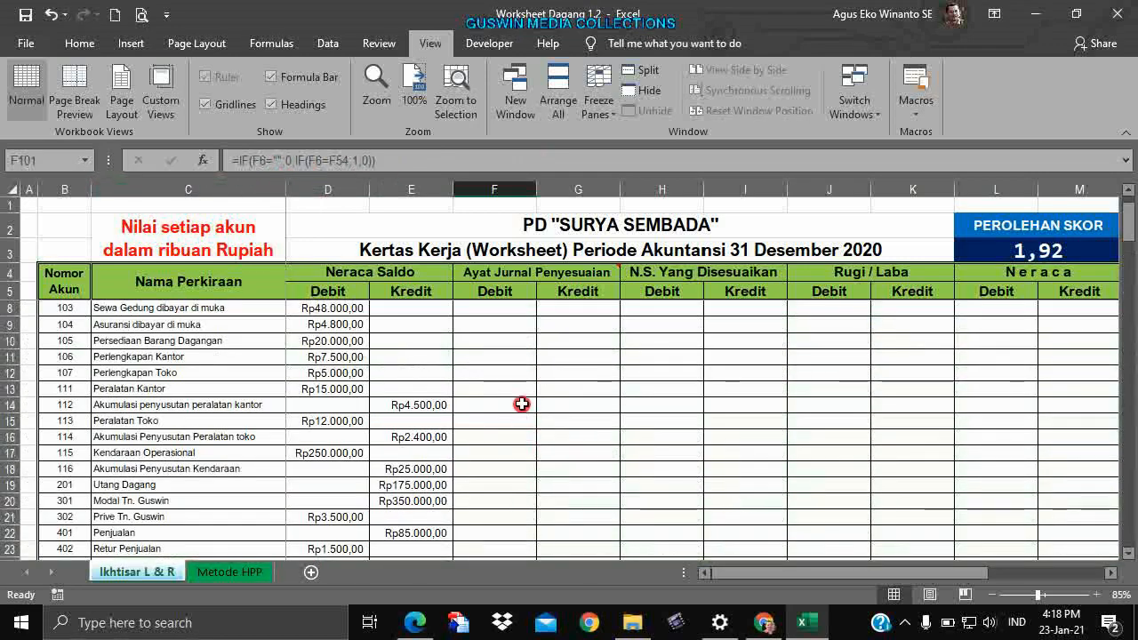
click(496, 307)
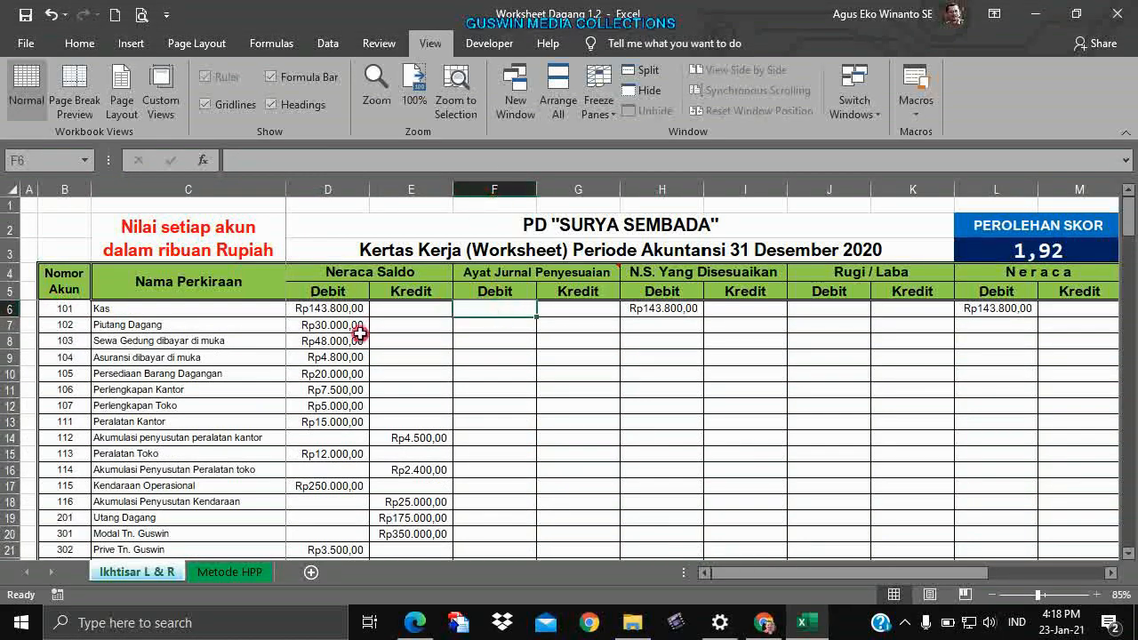
scroll(556, 439, down, 20)
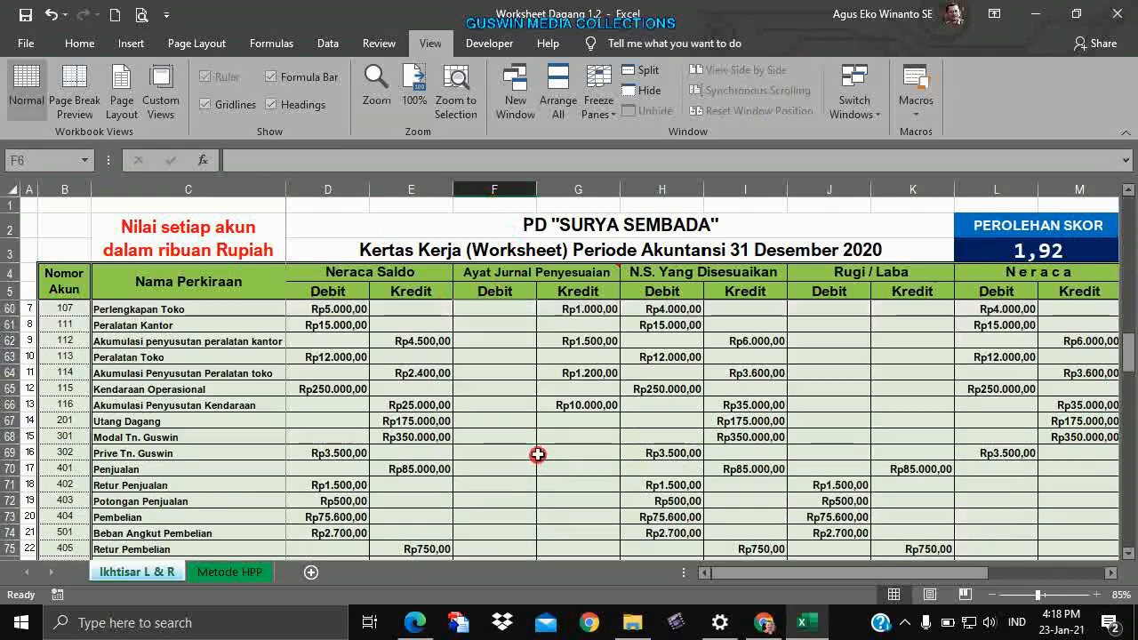
scroll(525, 438, down, 3)
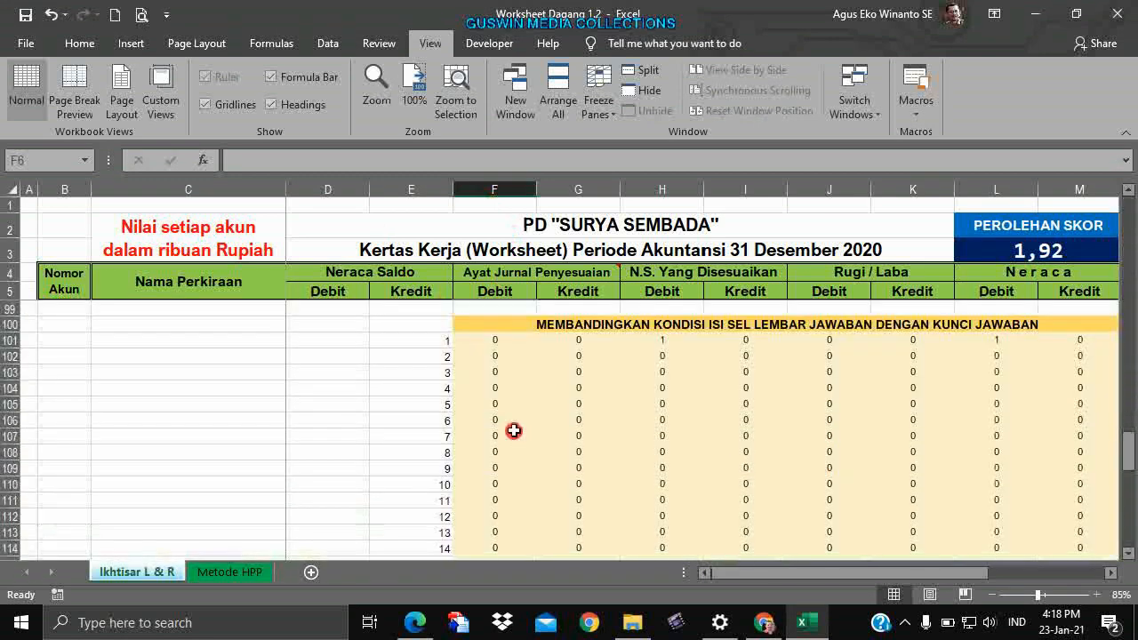
click(495, 340)
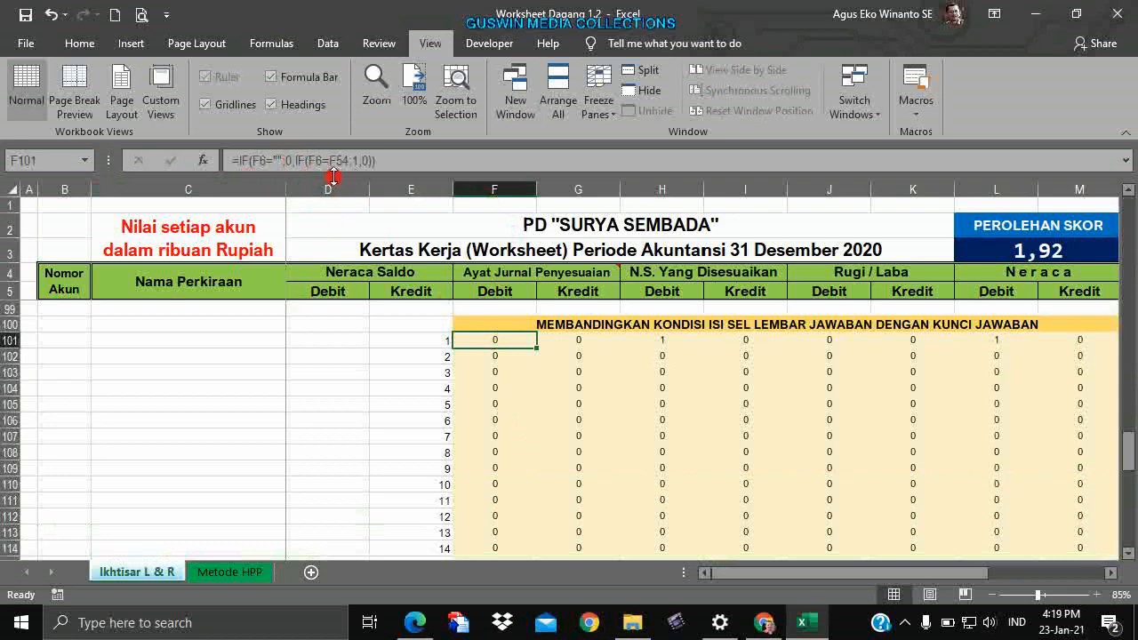
scroll(578, 347, up, 17)
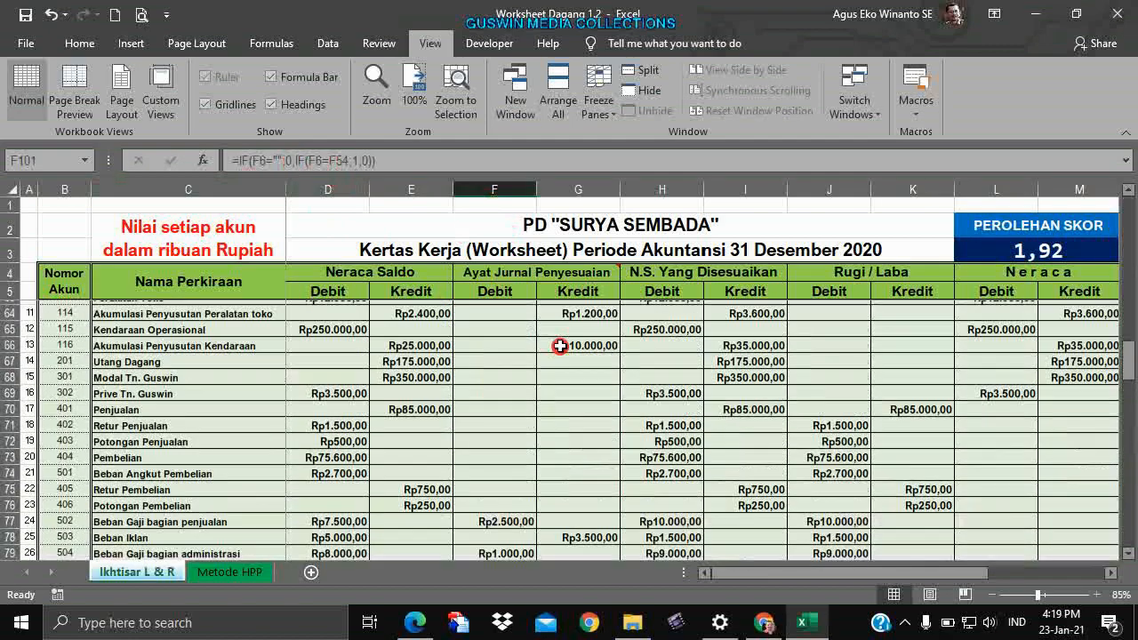
scroll(543, 332, down, 1)
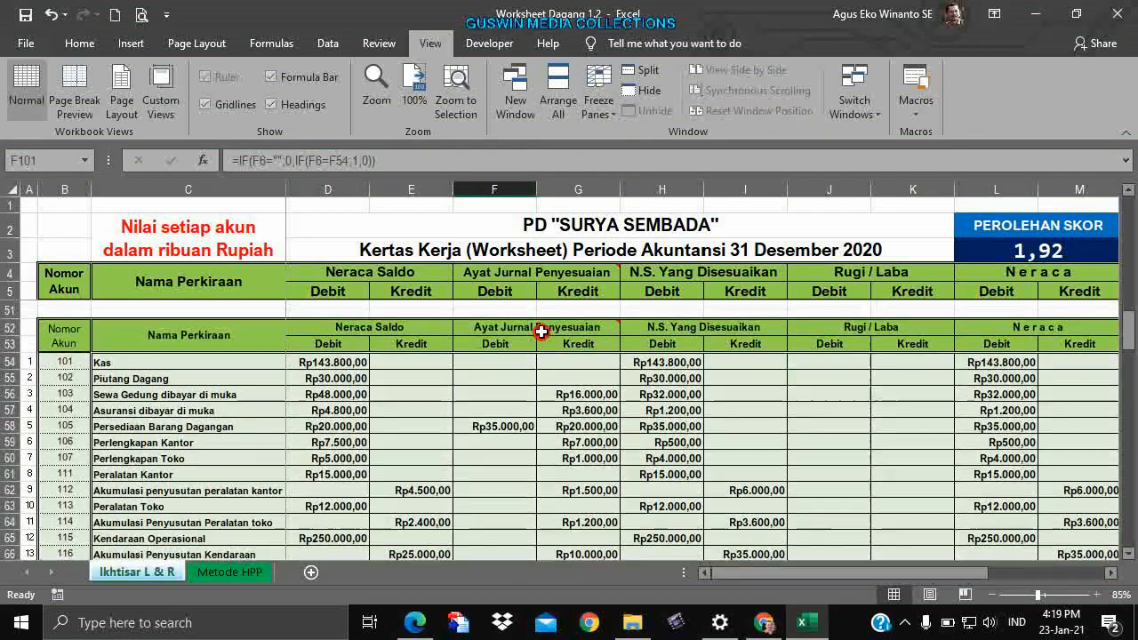
click(508, 363)
scroll(521, 389, down, 16)
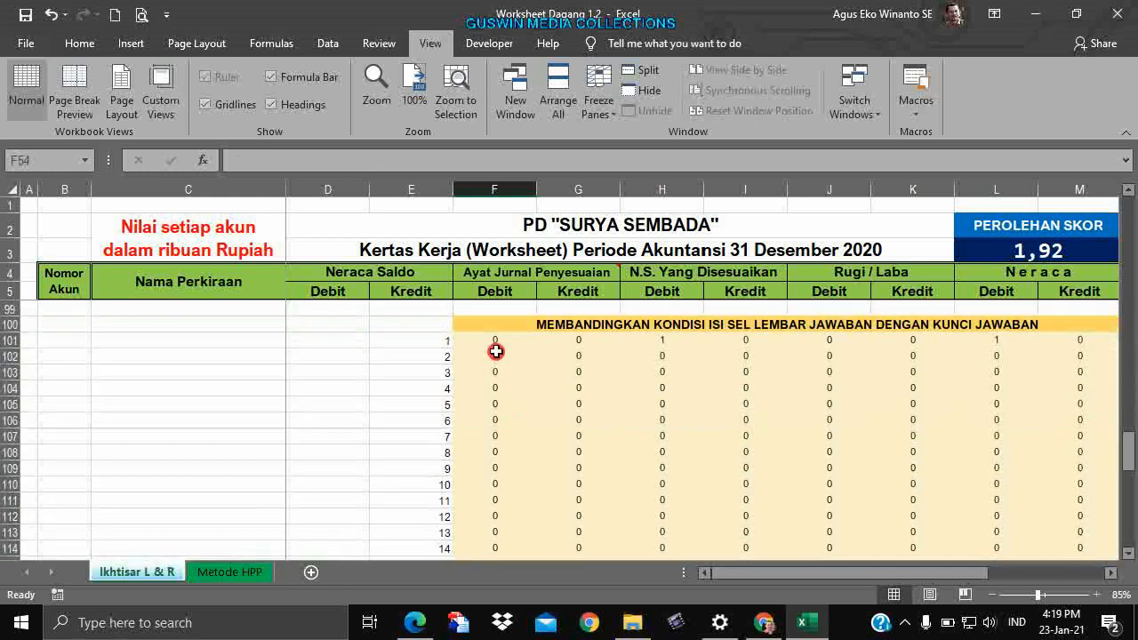
click(496, 343)
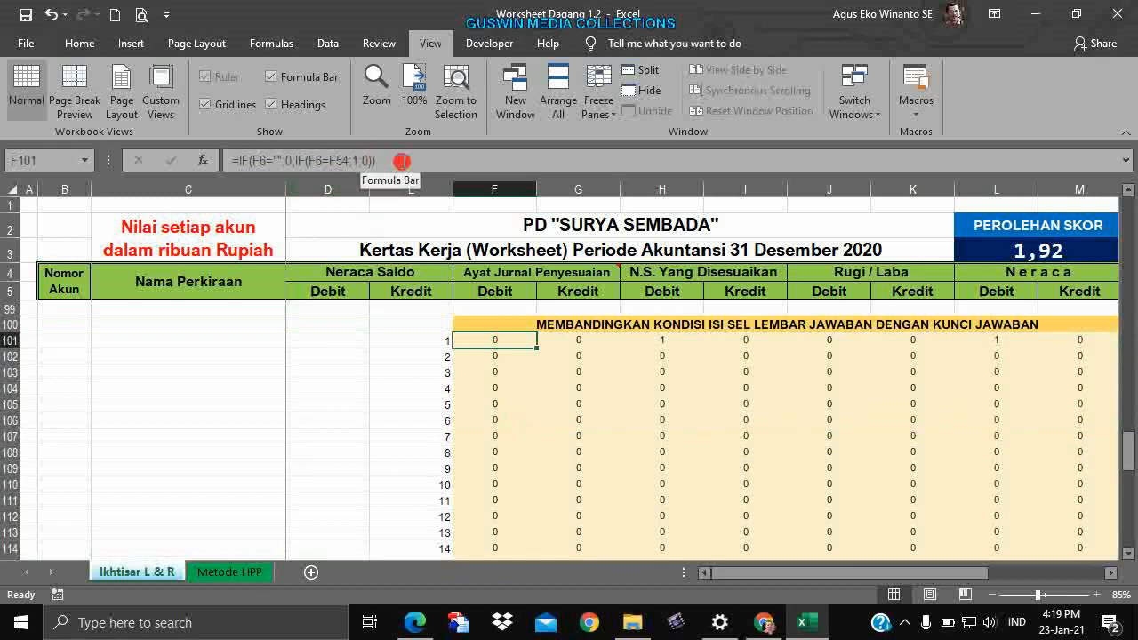
Fill F101's comparison formula right through M101 and verify the copies in H101 and L101.
click(374, 160)
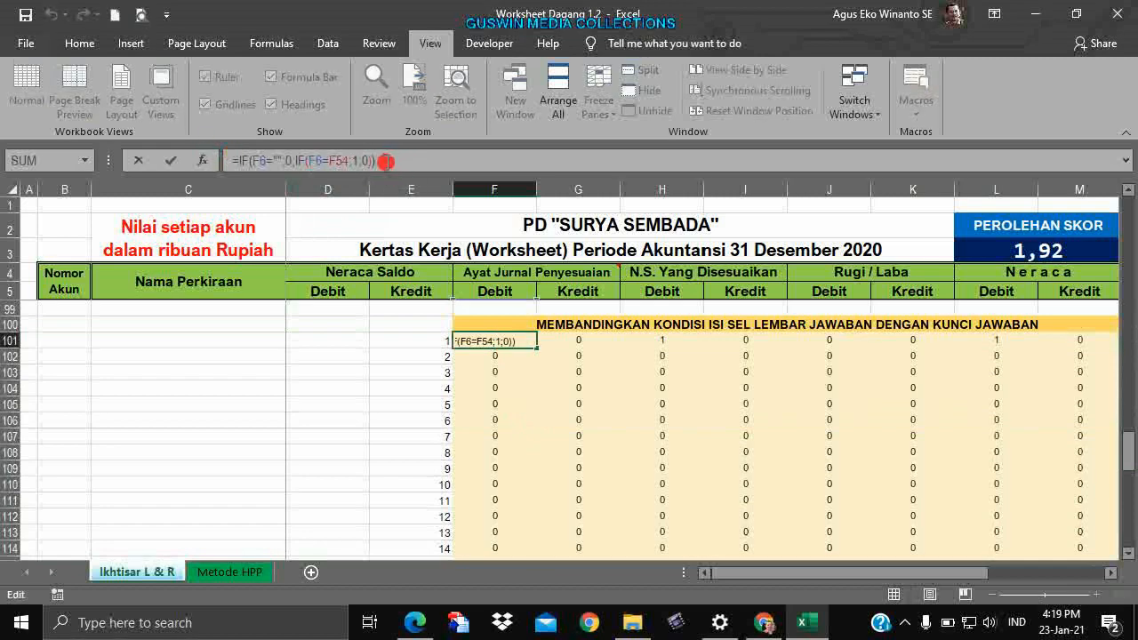
key(Escape)
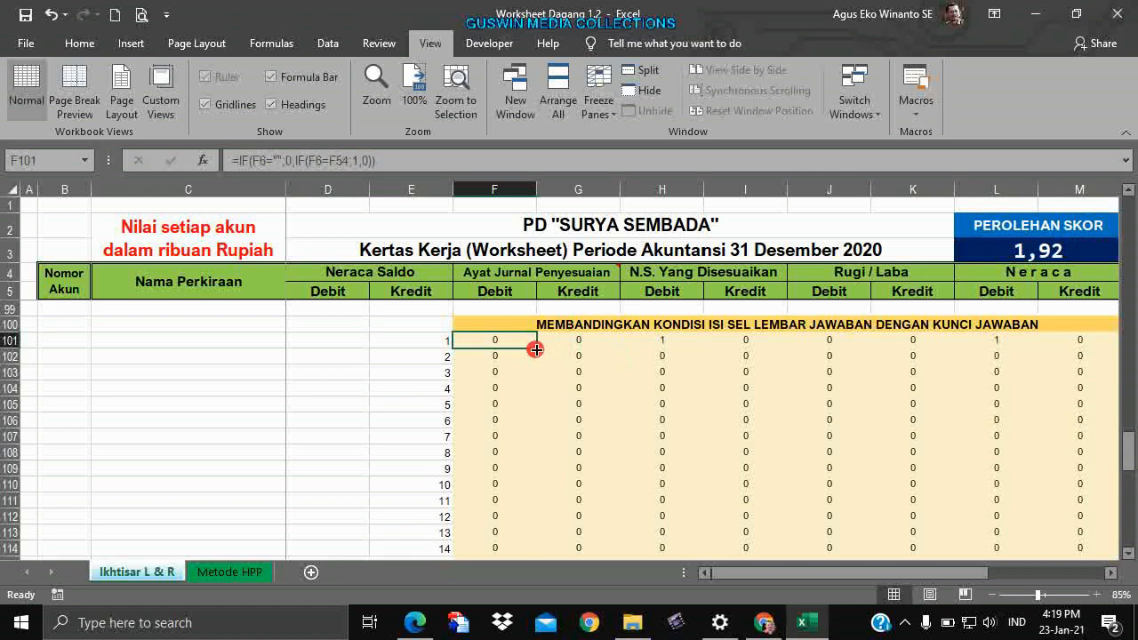
drag(536, 349, 1092, 348)
click(999, 393)
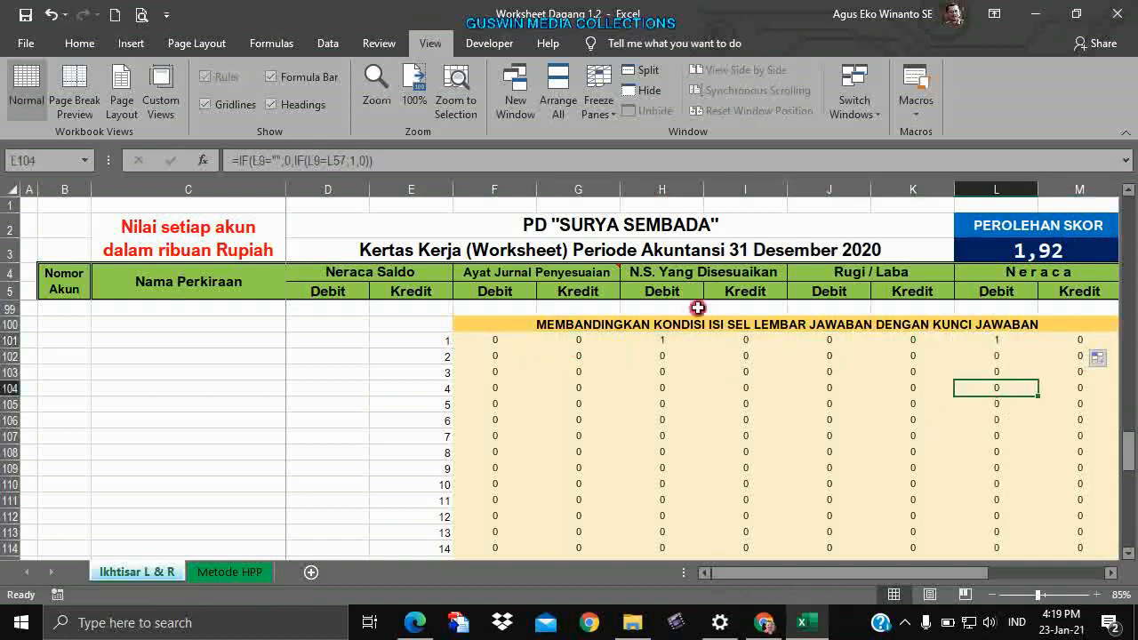
click(661, 345)
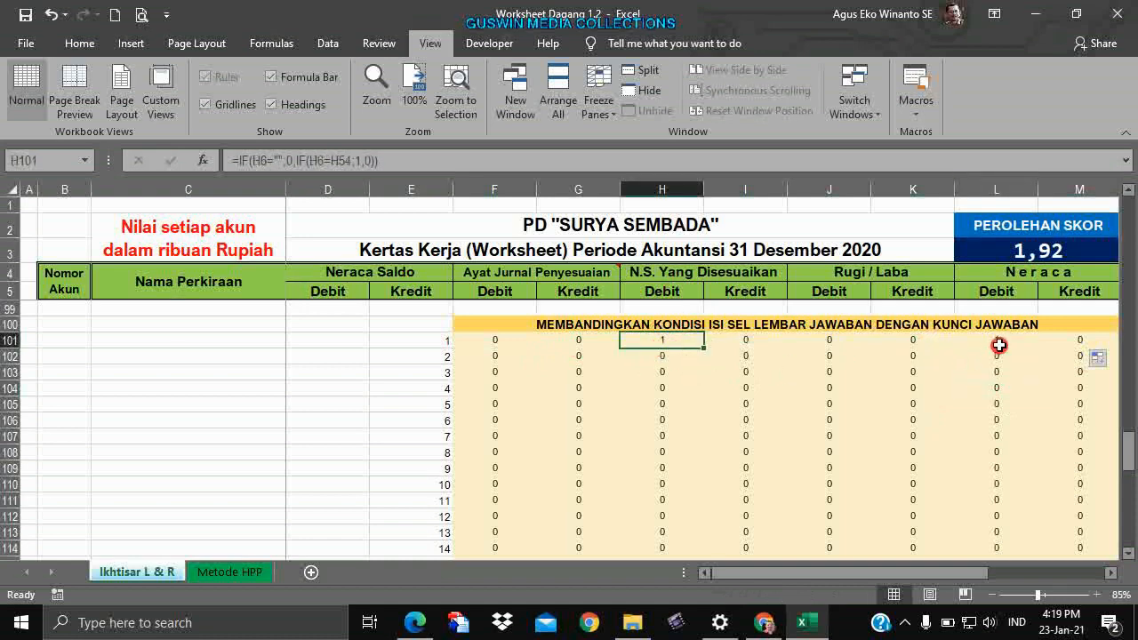
click(999, 342)
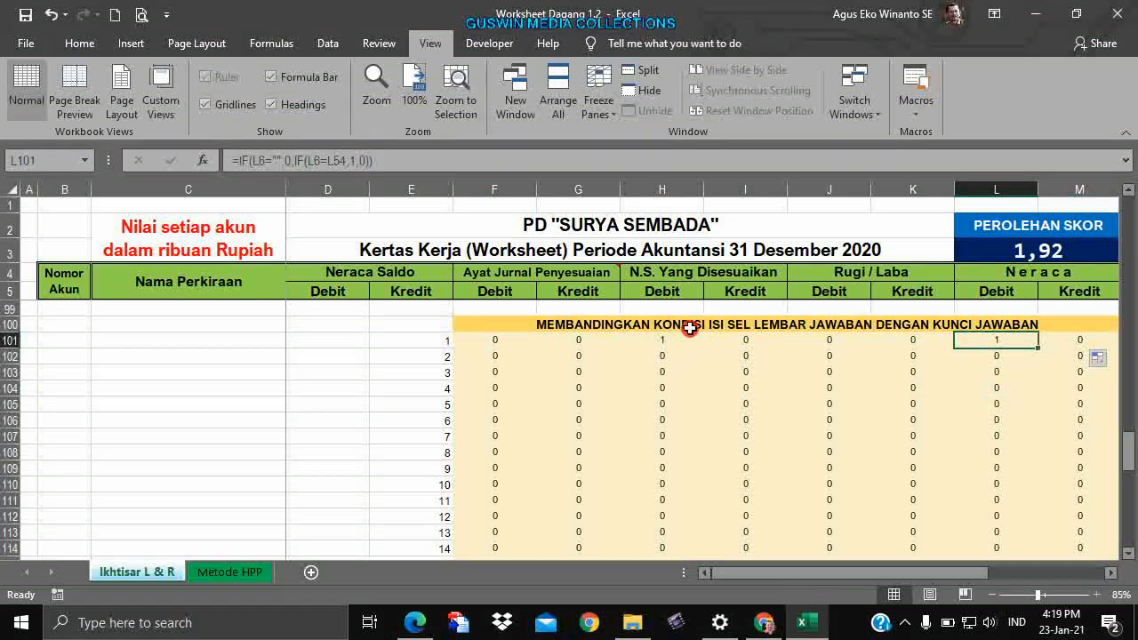
click(665, 345)
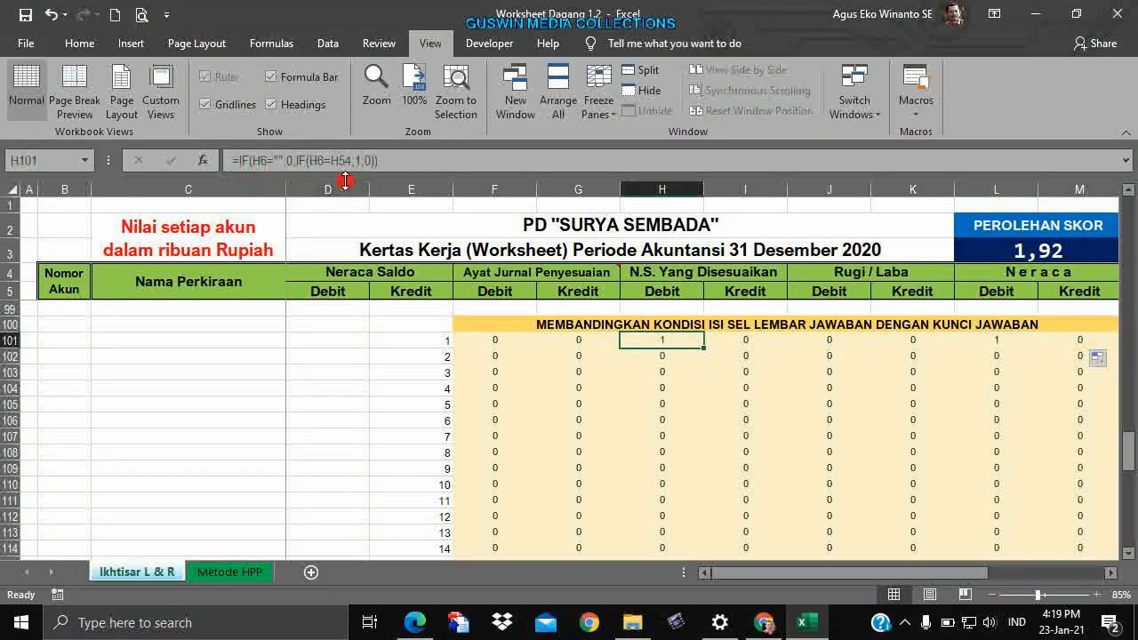
scroll(702, 351, up, 16)
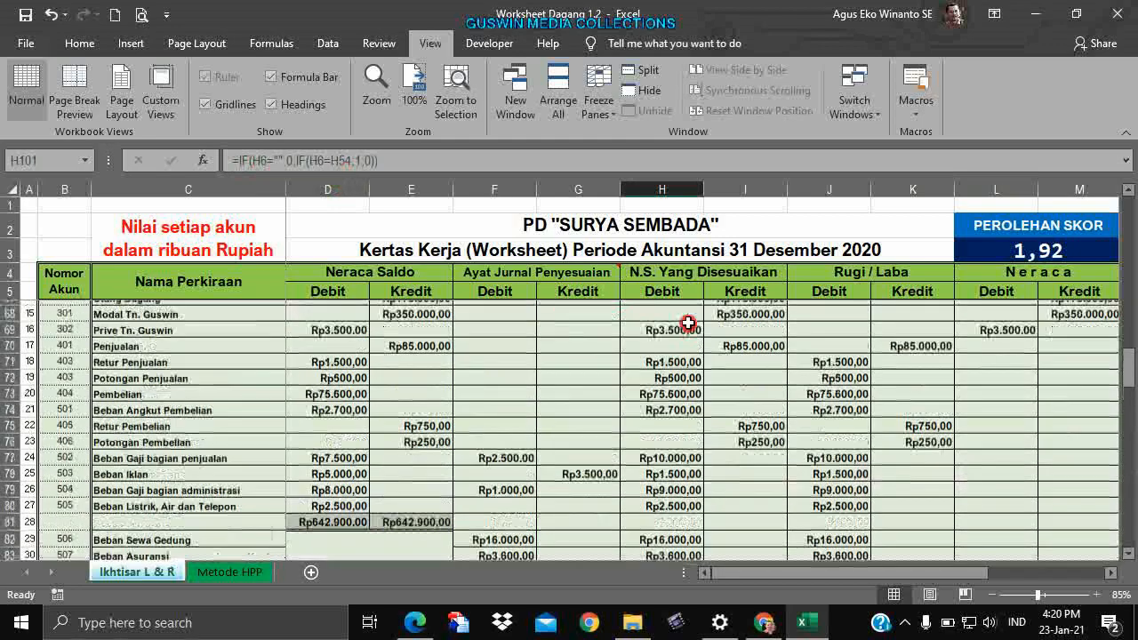
Enter a wrong value of 678 in Kas's adjusted debit H6 and confirm H101 drops to 0.
click(690, 360)
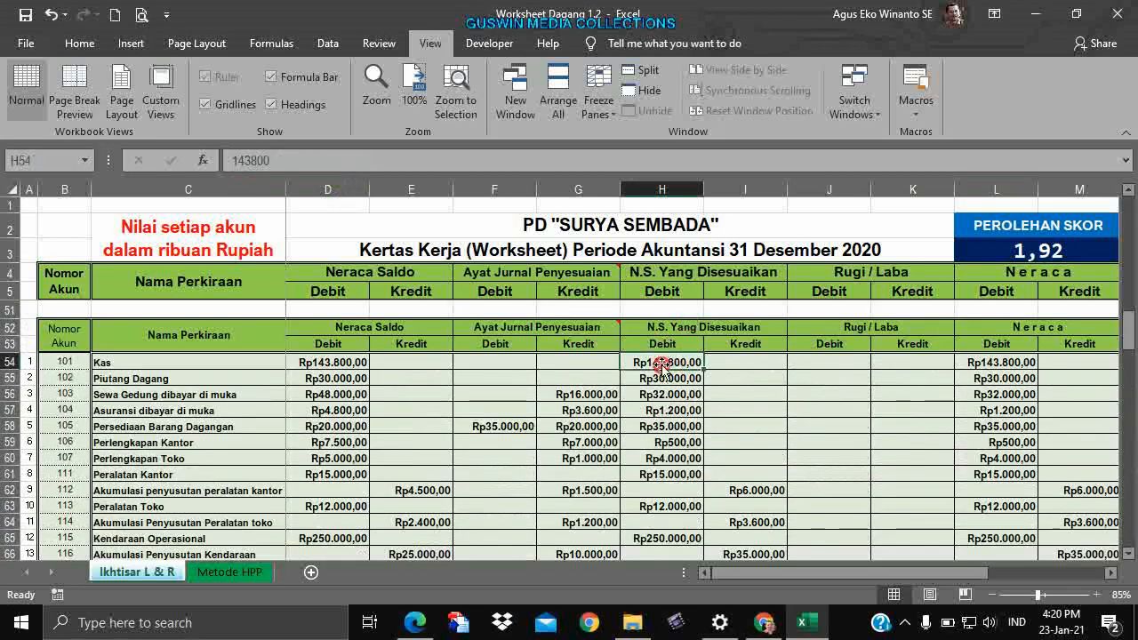
scroll(698, 357, up, 6)
scroll(698, 357, up, 9)
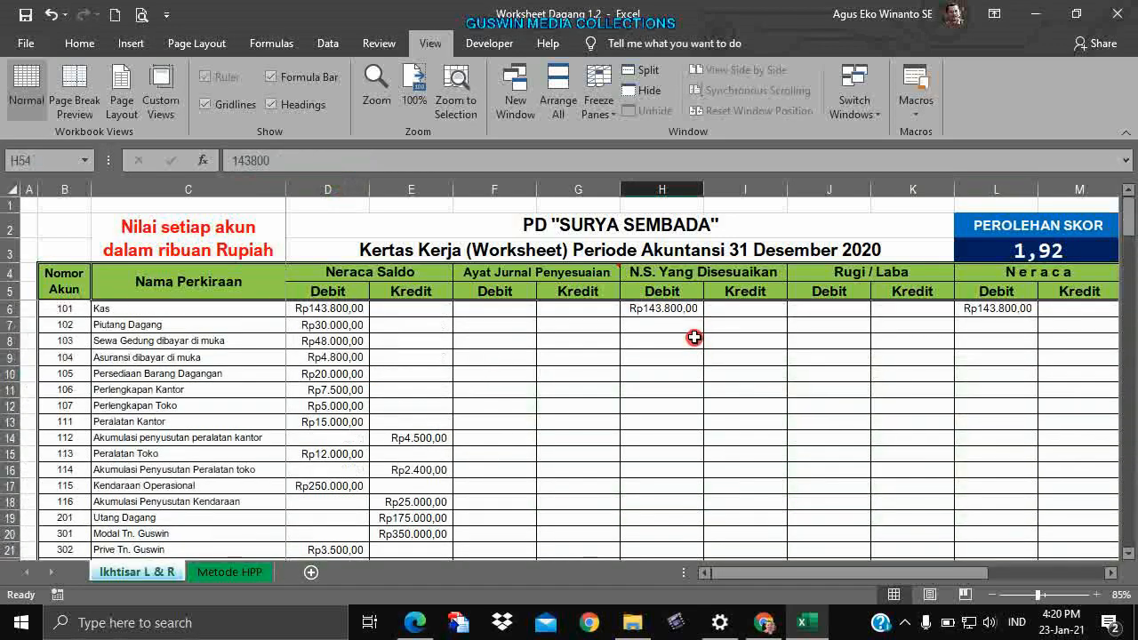
click(683, 312)
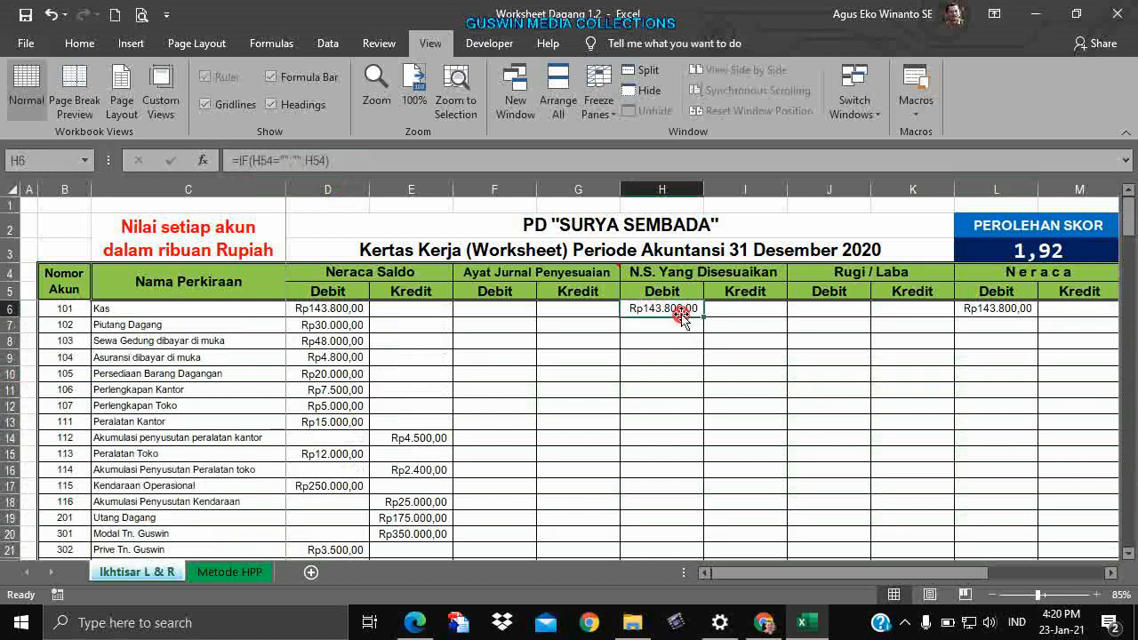
text(678)
click(678, 359)
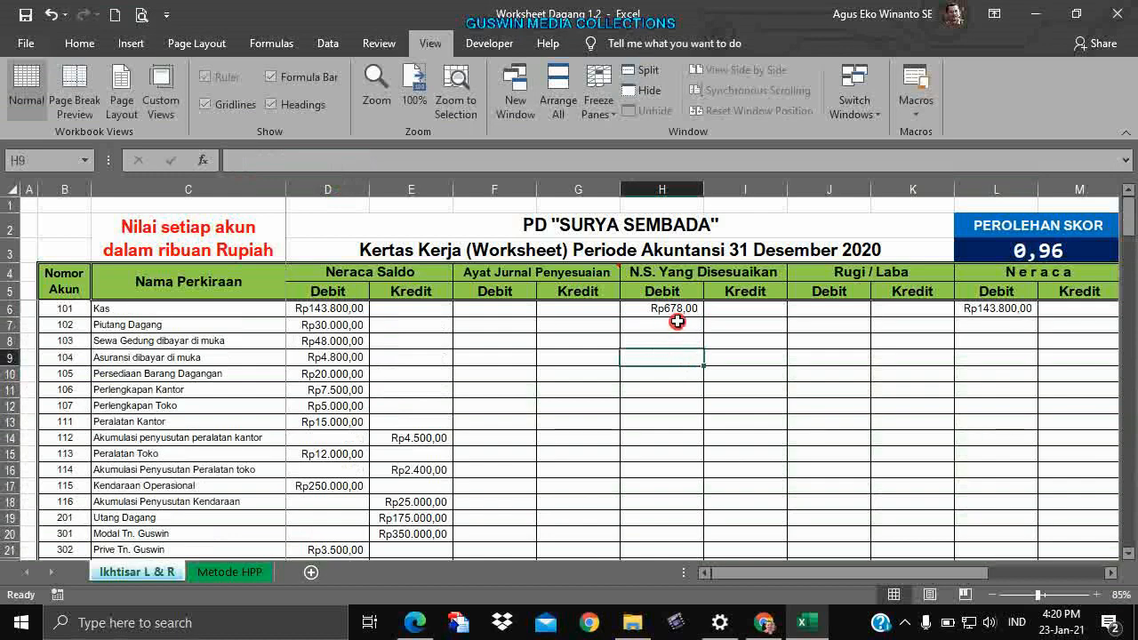
scroll(681, 323, down, 20)
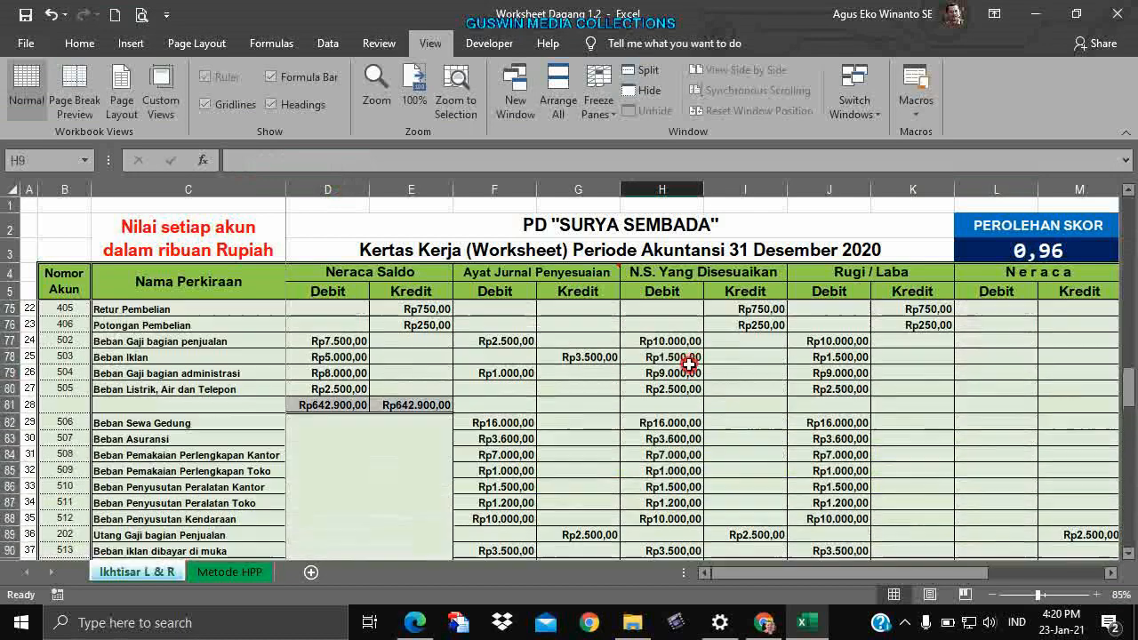
scroll(674, 394, down, 2)
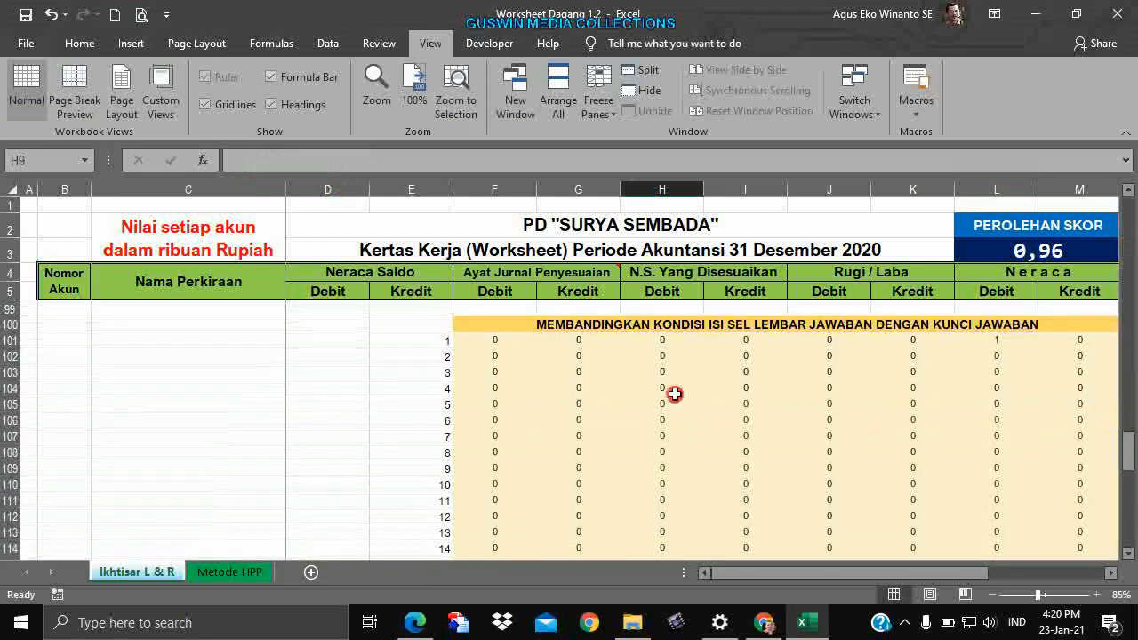
click(670, 339)
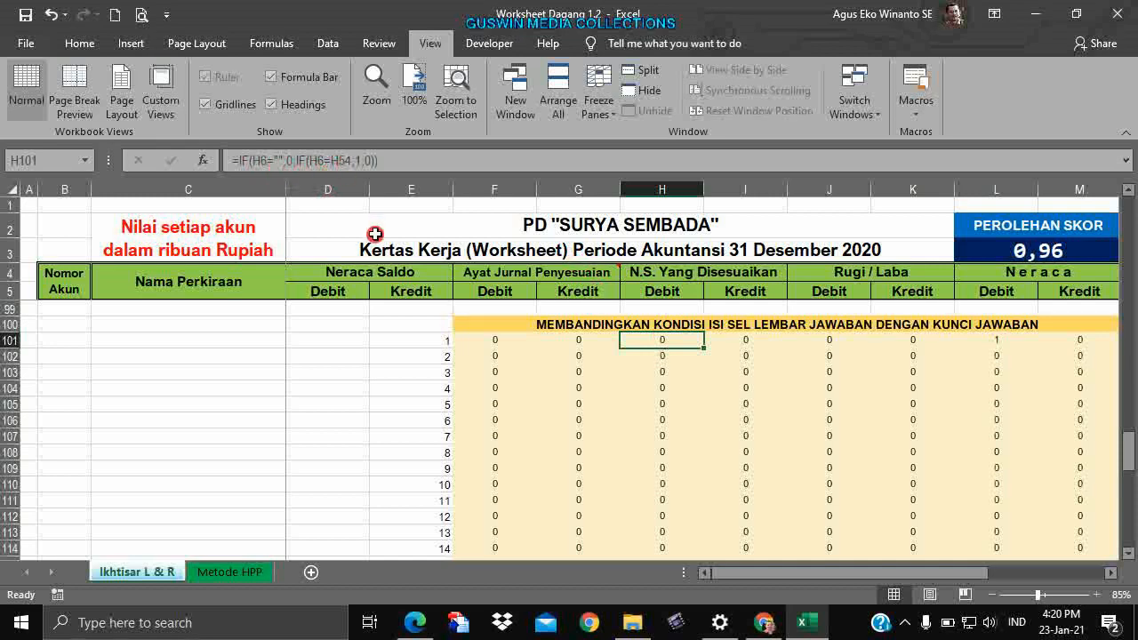
scroll(676, 342, up, 7)
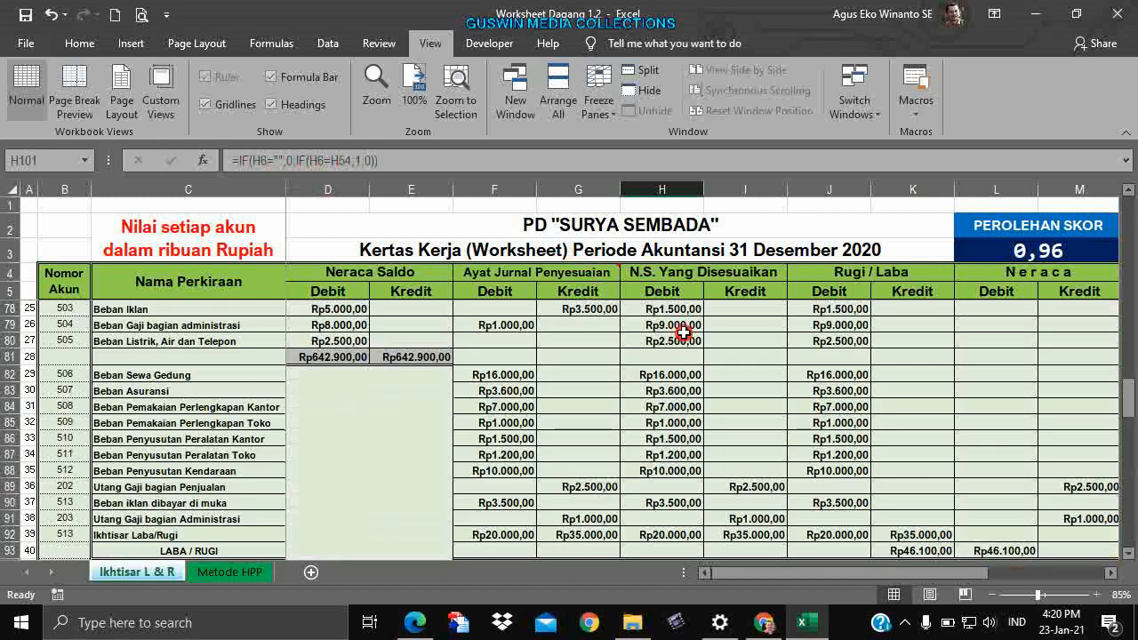
scroll(682, 332, up, 20)
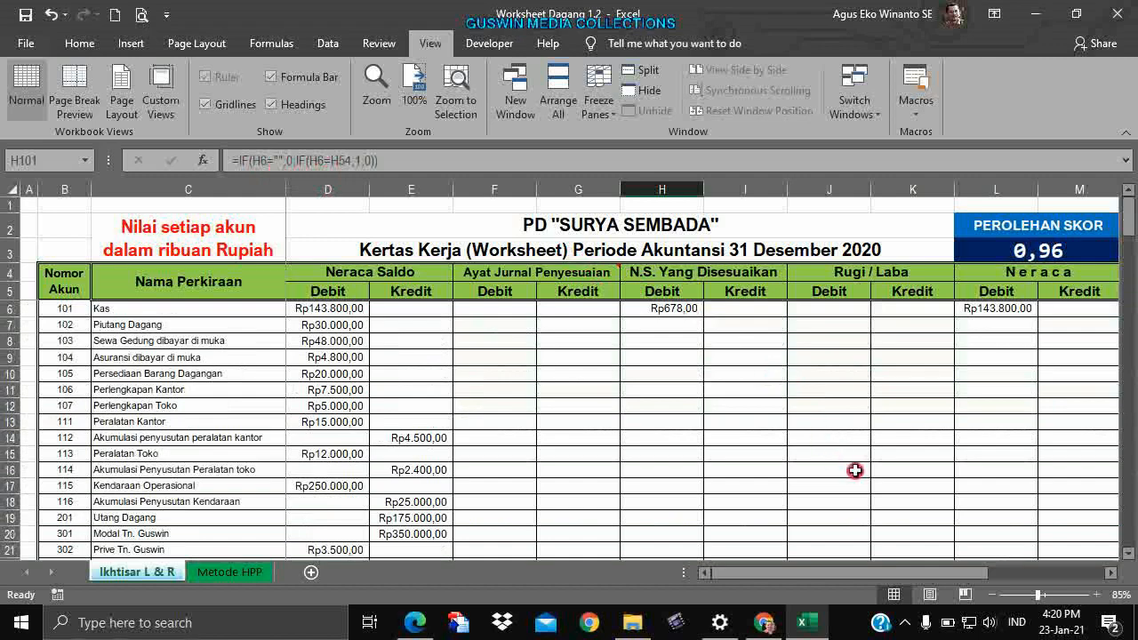
drag(892, 573, 988, 573)
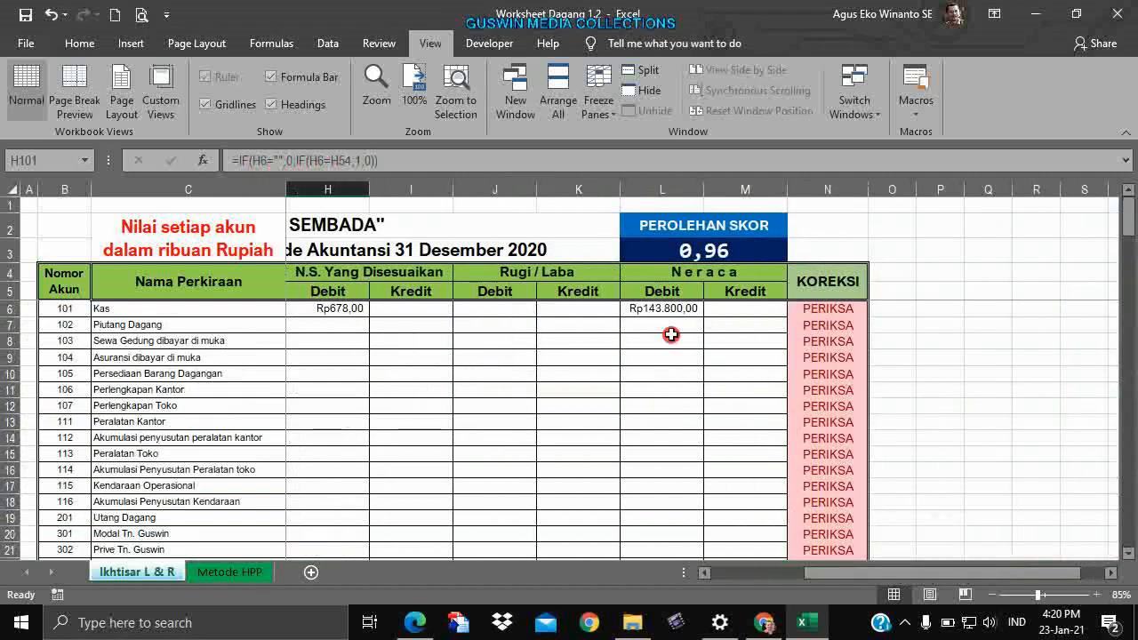
click(335, 310)
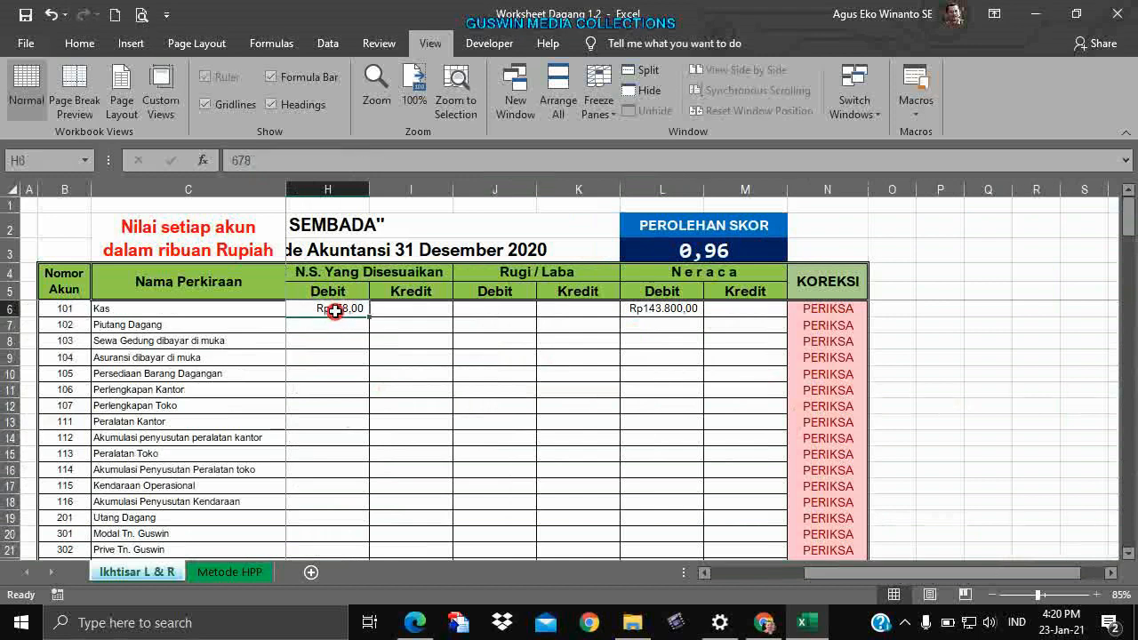
click(688, 303)
key(ctrl+c)
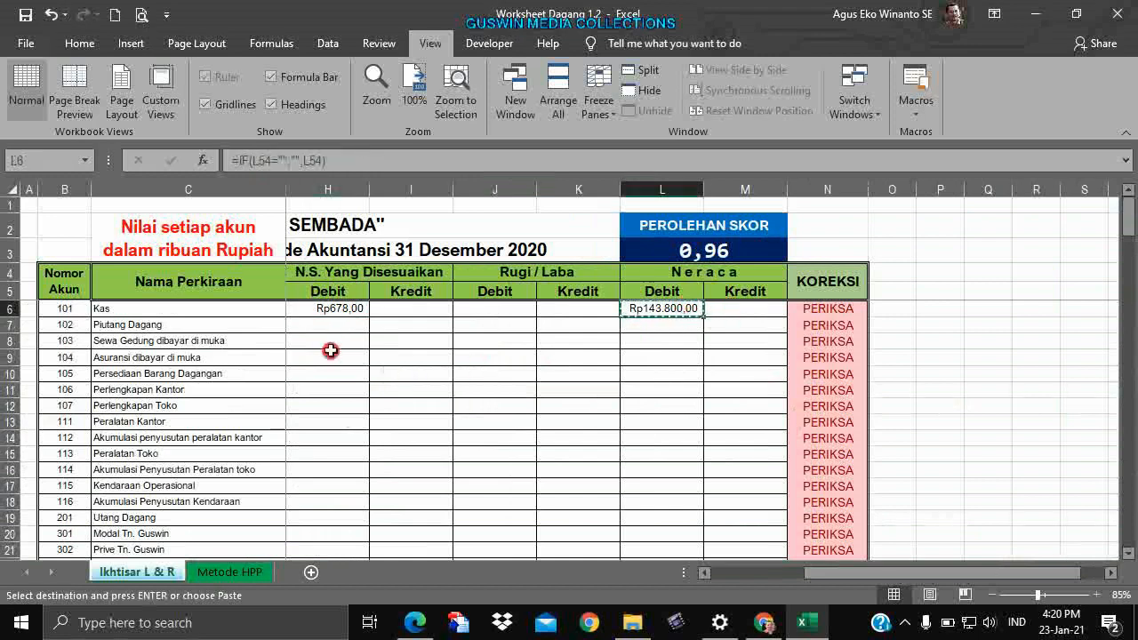
click(343, 311)
key(Return)
click(427, 470)
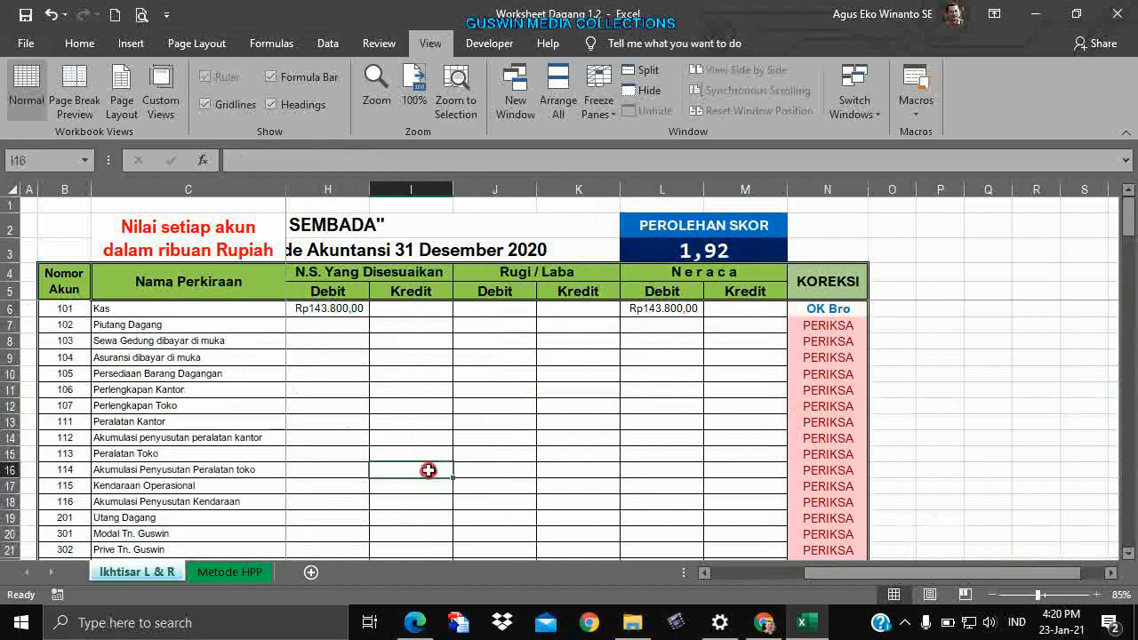
scroll(583, 470, down, 20)
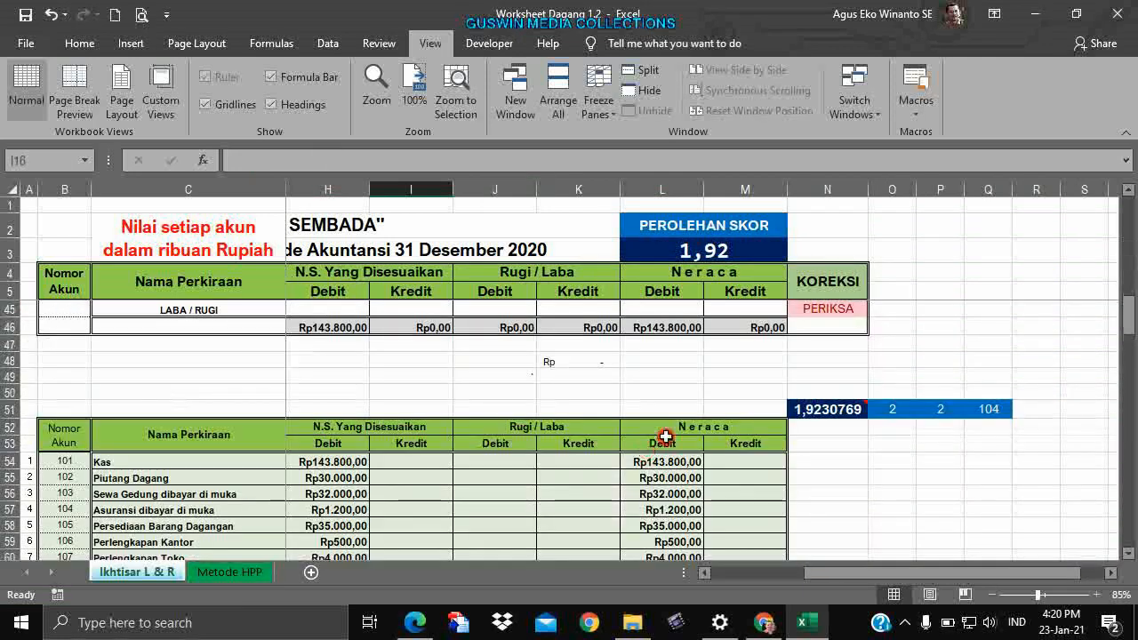
scroll(670, 436, down, 12)
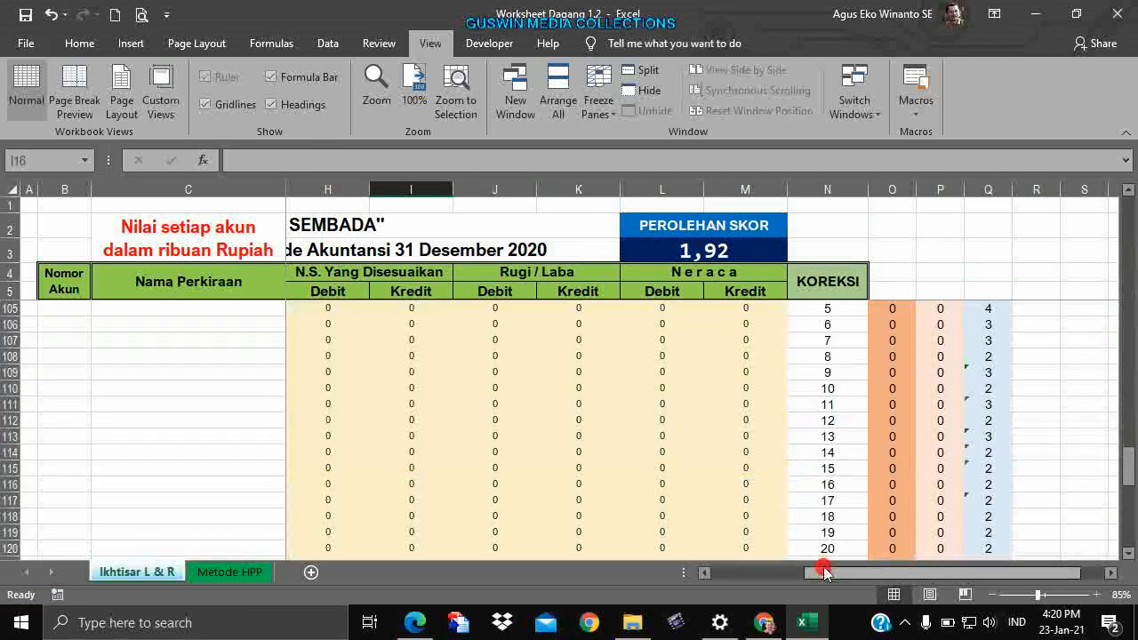
drag(809, 573, 706, 587)
scroll(716, 459, up, 4)
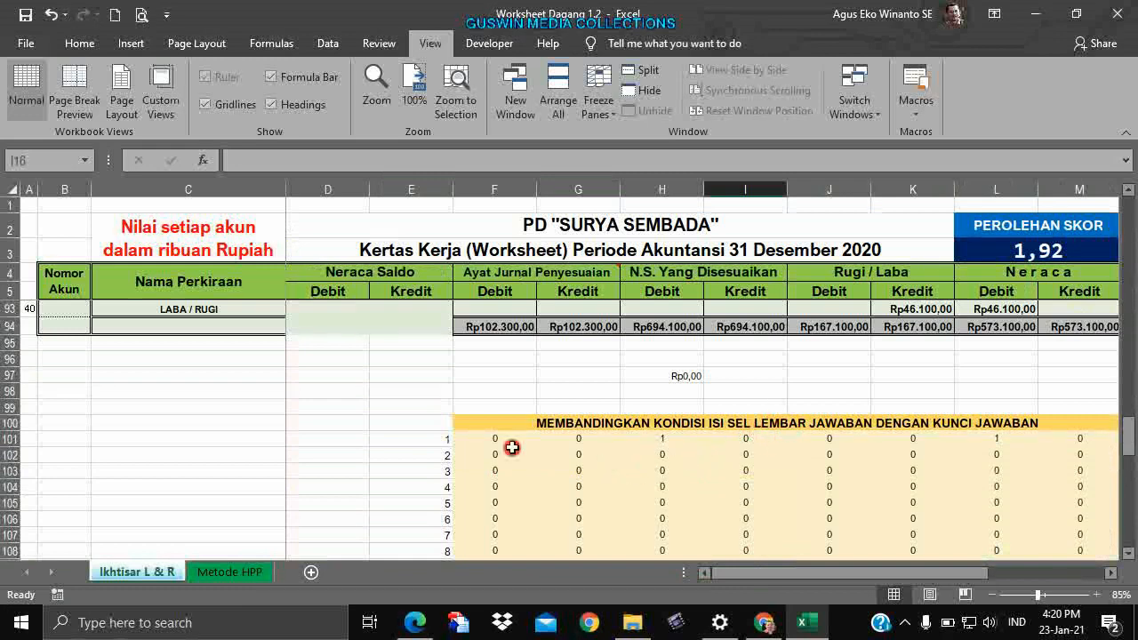
drag(808, 571, 842, 567)
click(381, 436)
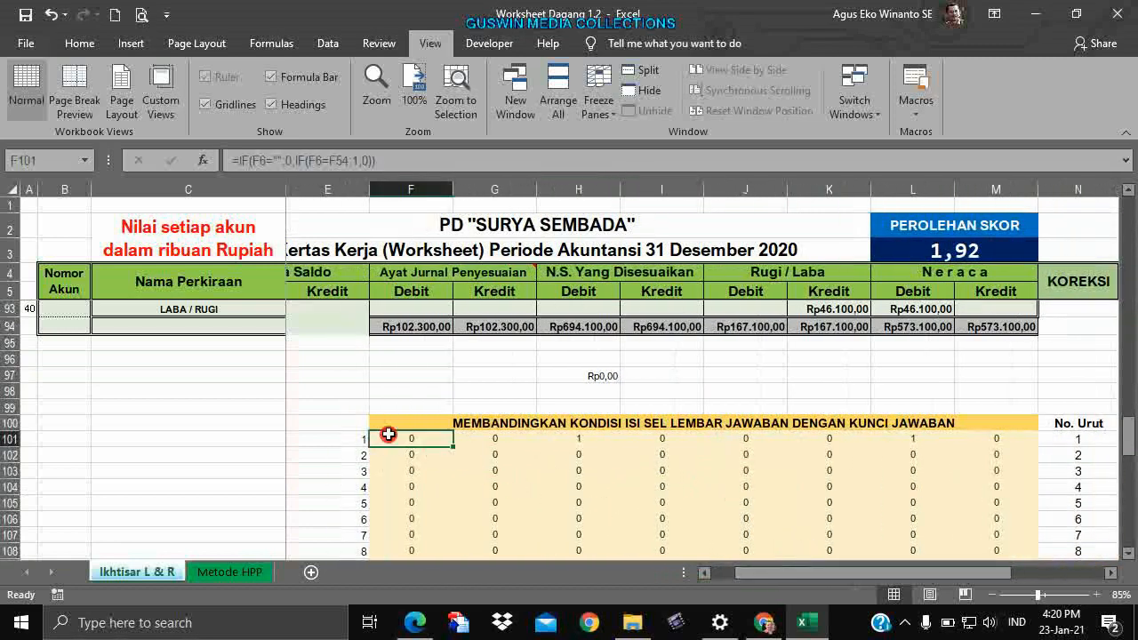
drag(469, 444, 1031, 449)
scroll(666, 506, down, 11)
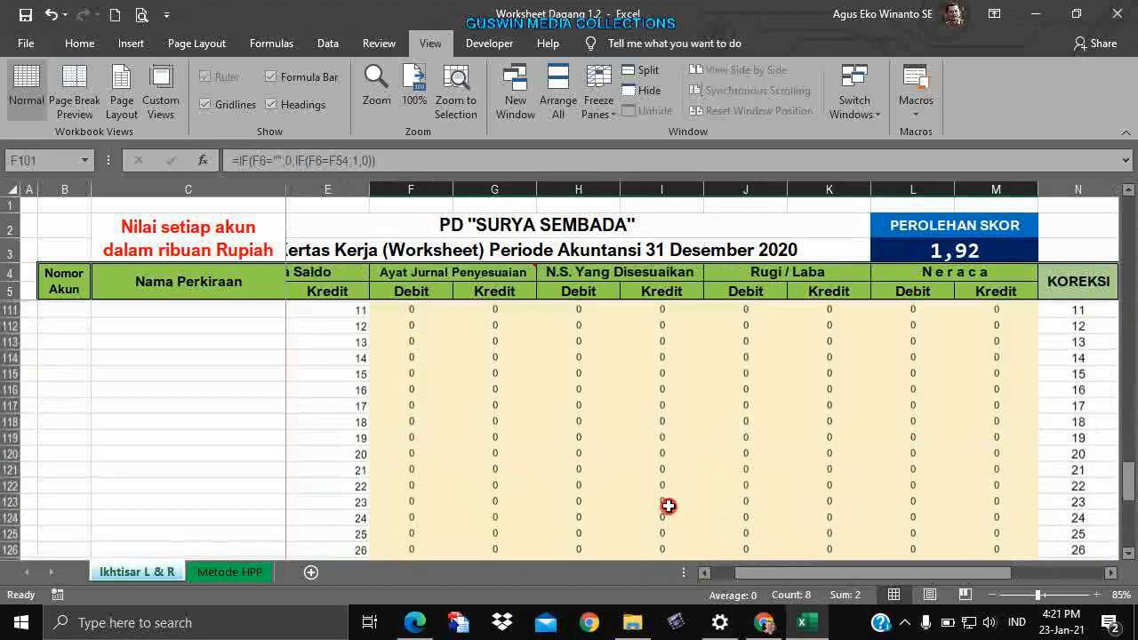
click(359, 534)
click(659, 519)
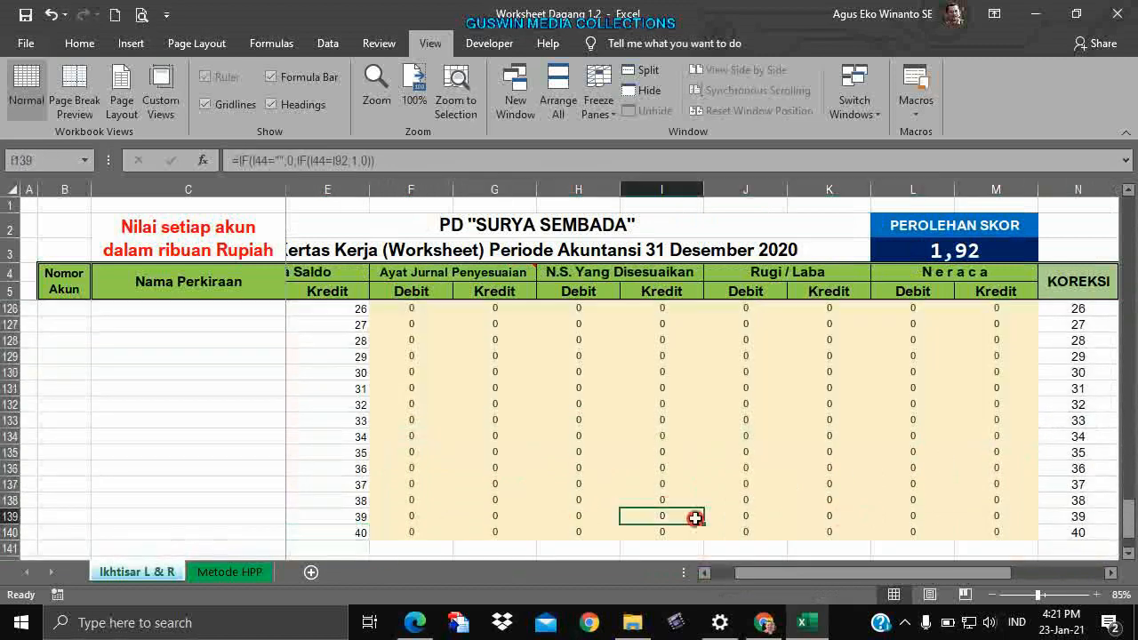
scroll(776, 539, up, 11)
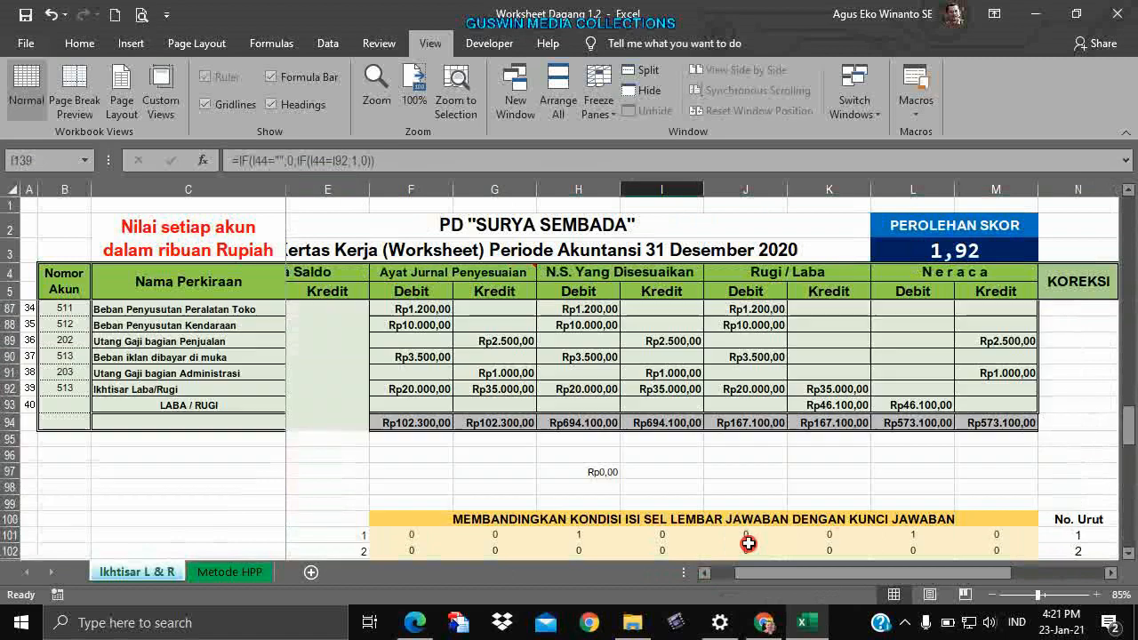
click(1110, 574)
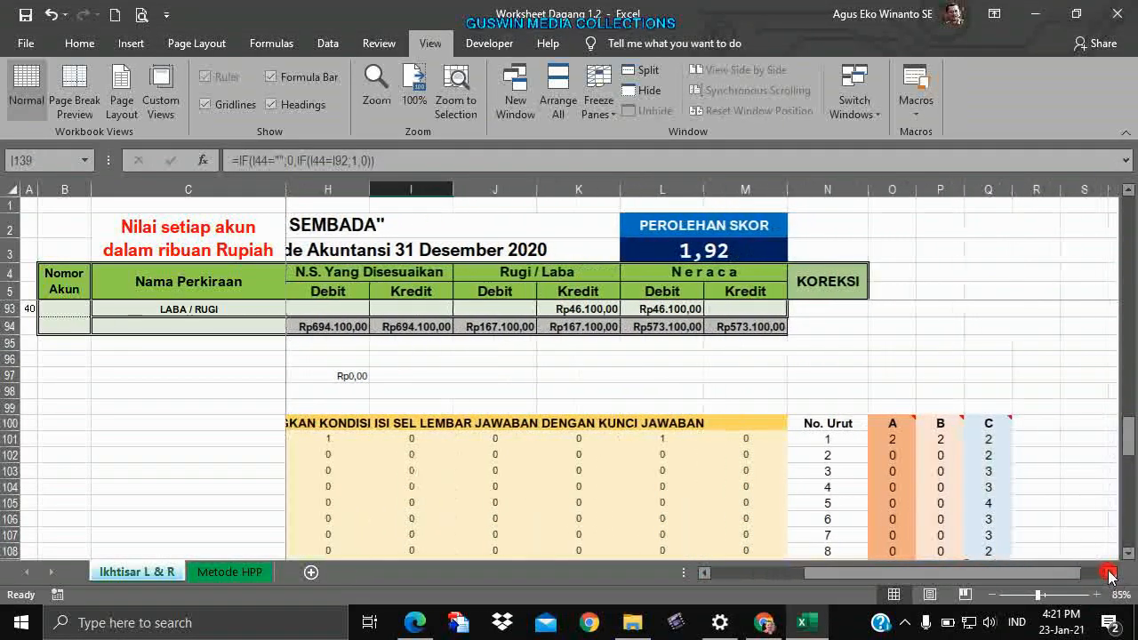
click(850, 471)
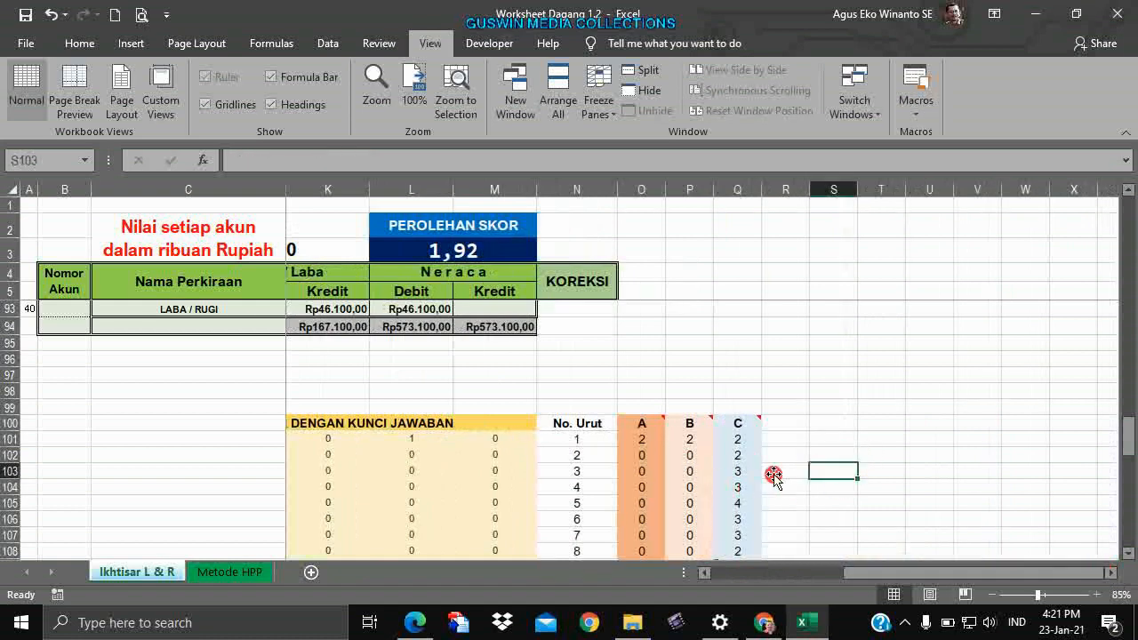
mouse_move(644, 424)
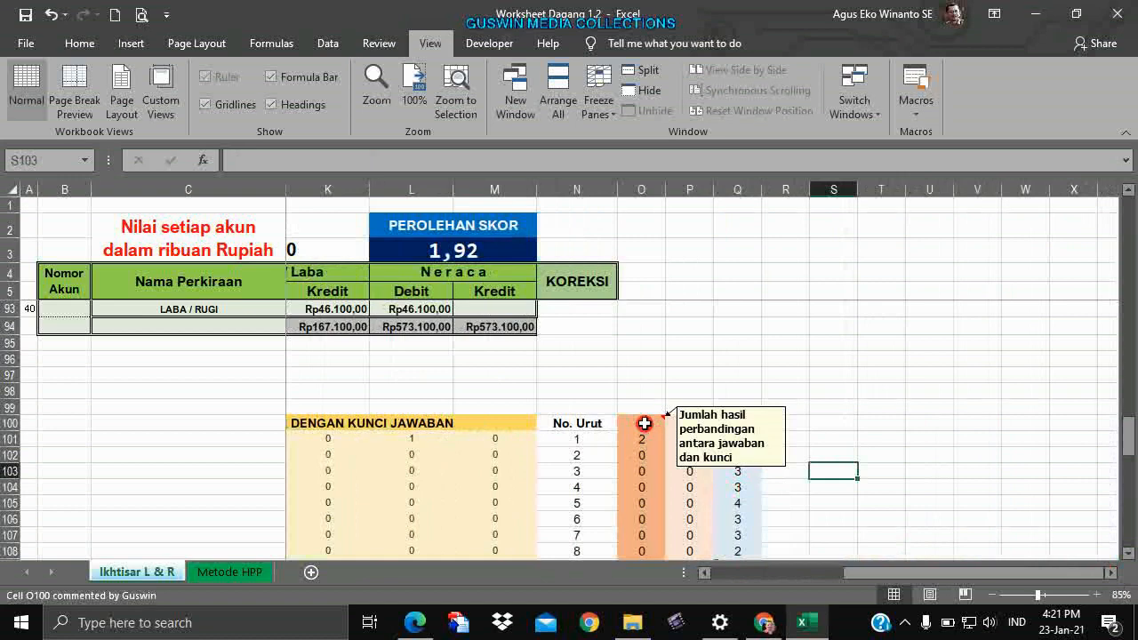
click(644, 424)
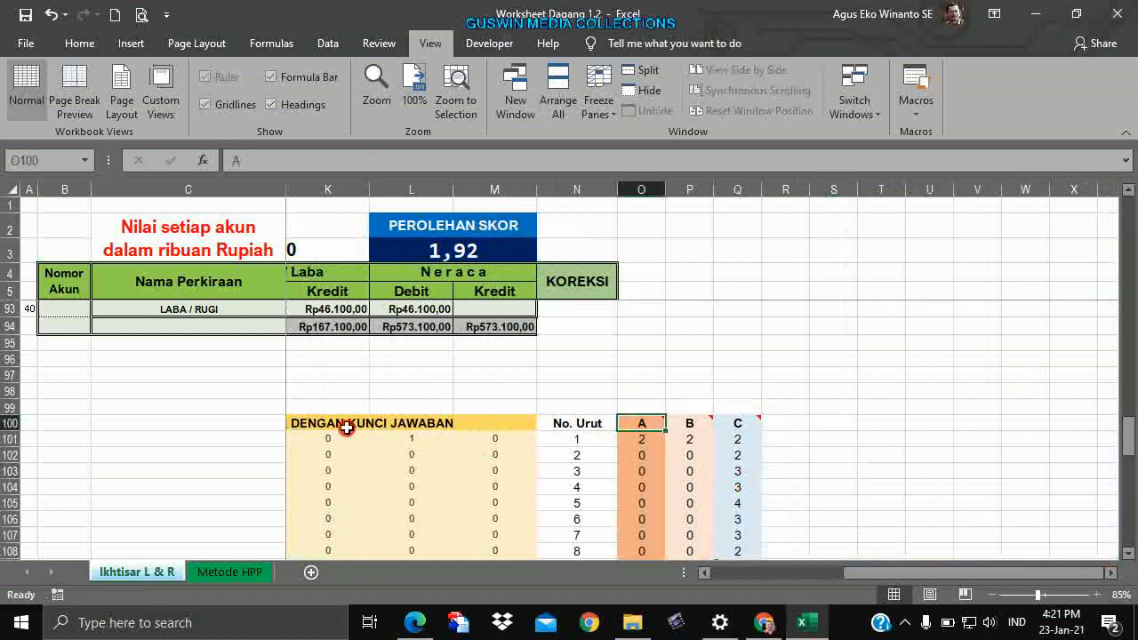
click(640, 441)
click(640, 456)
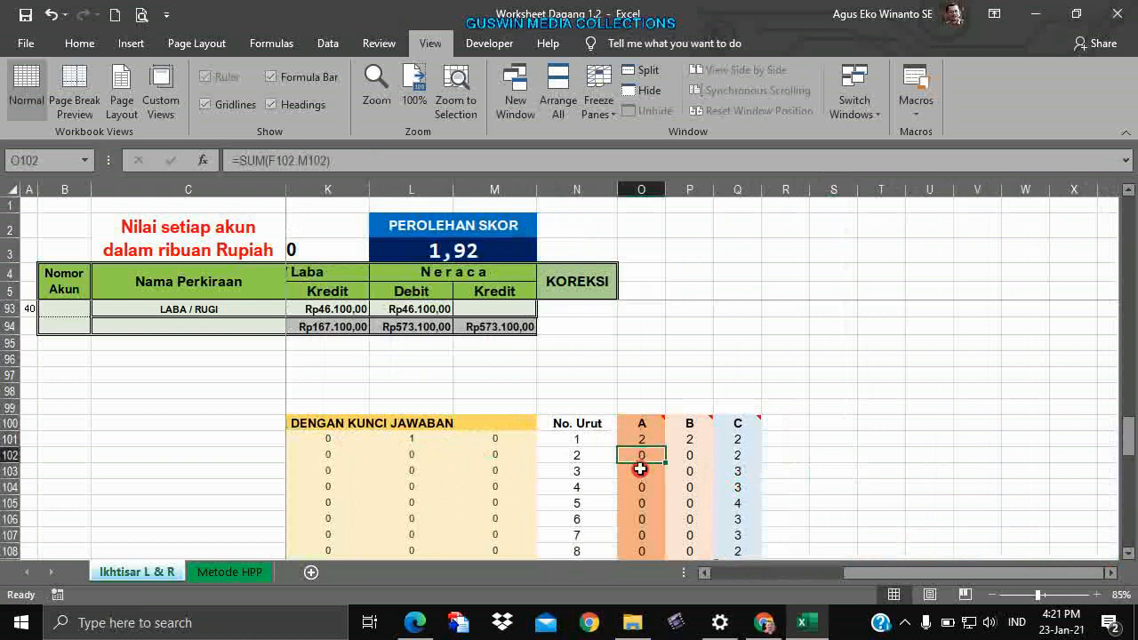
click(642, 439)
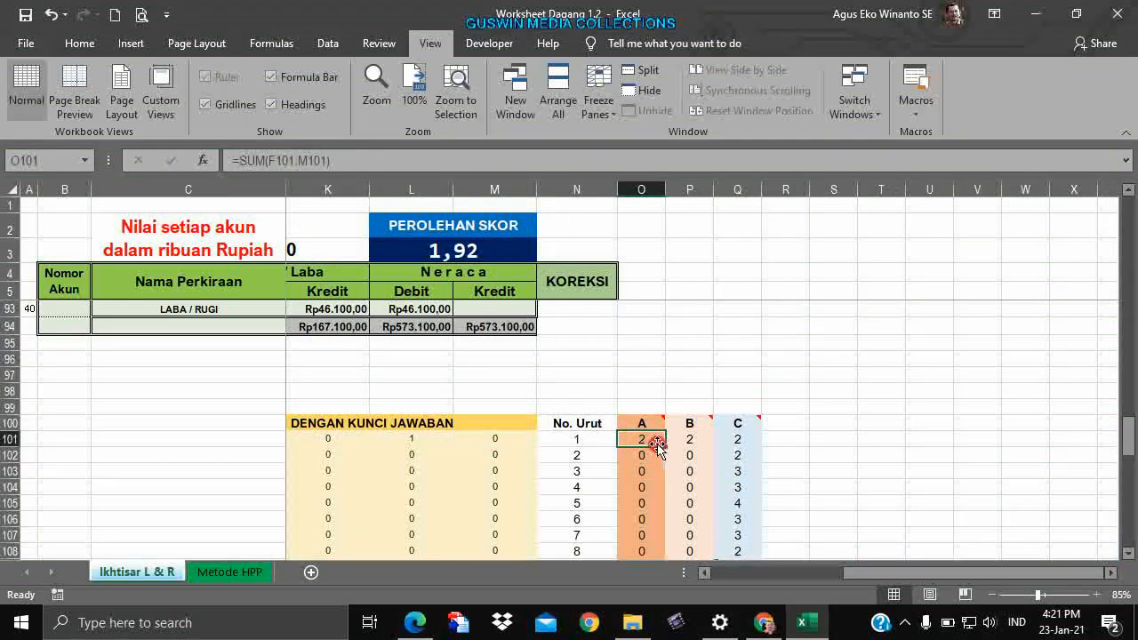
mouse_move(699, 422)
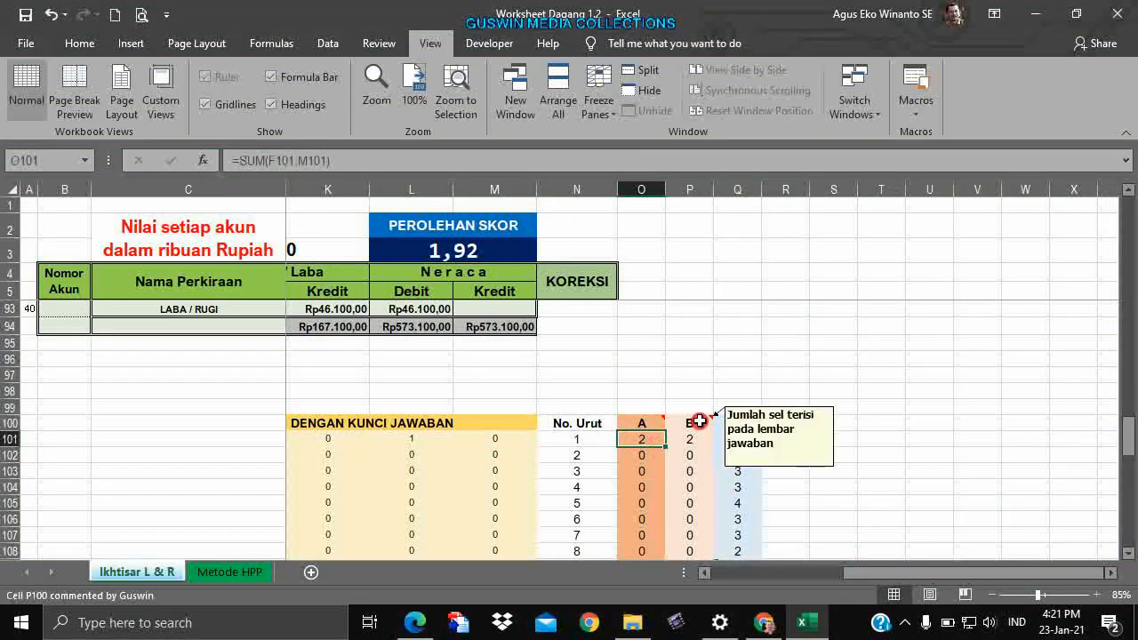
click(700, 421)
scroll(681, 376, up, 20)
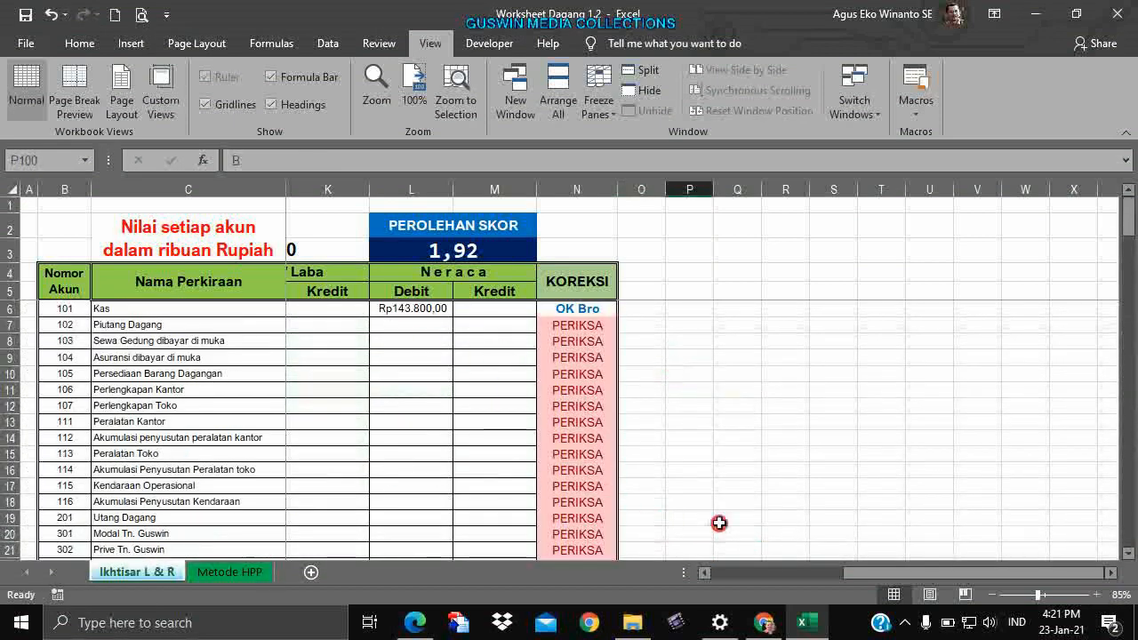
drag(864, 576, 828, 561)
scroll(725, 511, down, 5)
scroll(725, 512, down, 16)
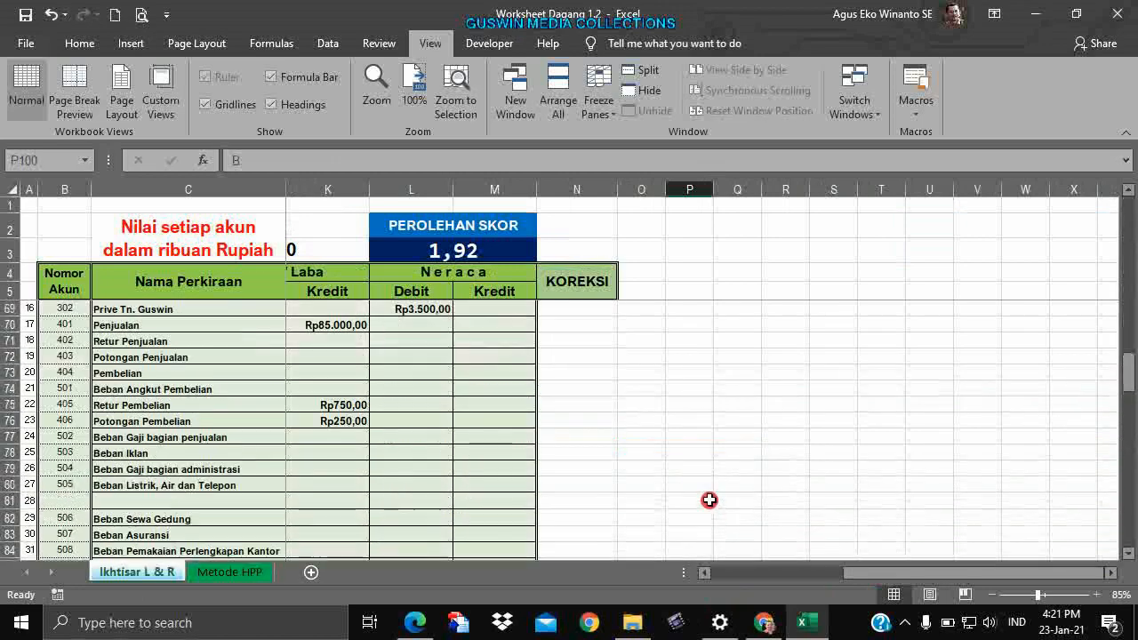
drag(900, 572, 782, 576)
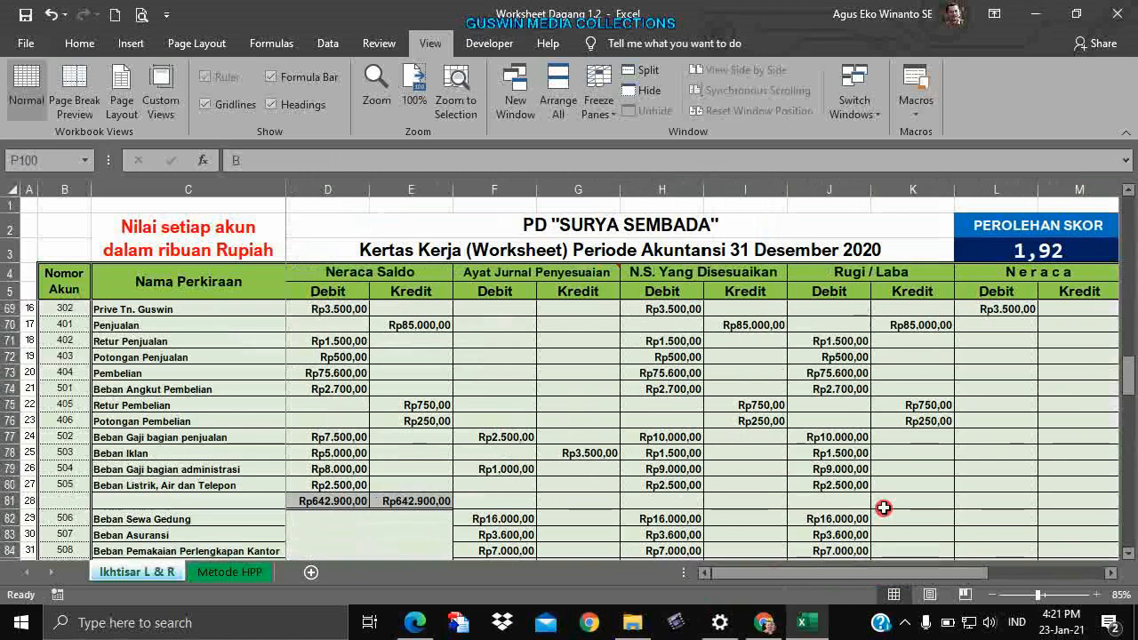
scroll(879, 508, down, 11)
drag(878, 571, 1029, 543)
scroll(1011, 486, up, 3)
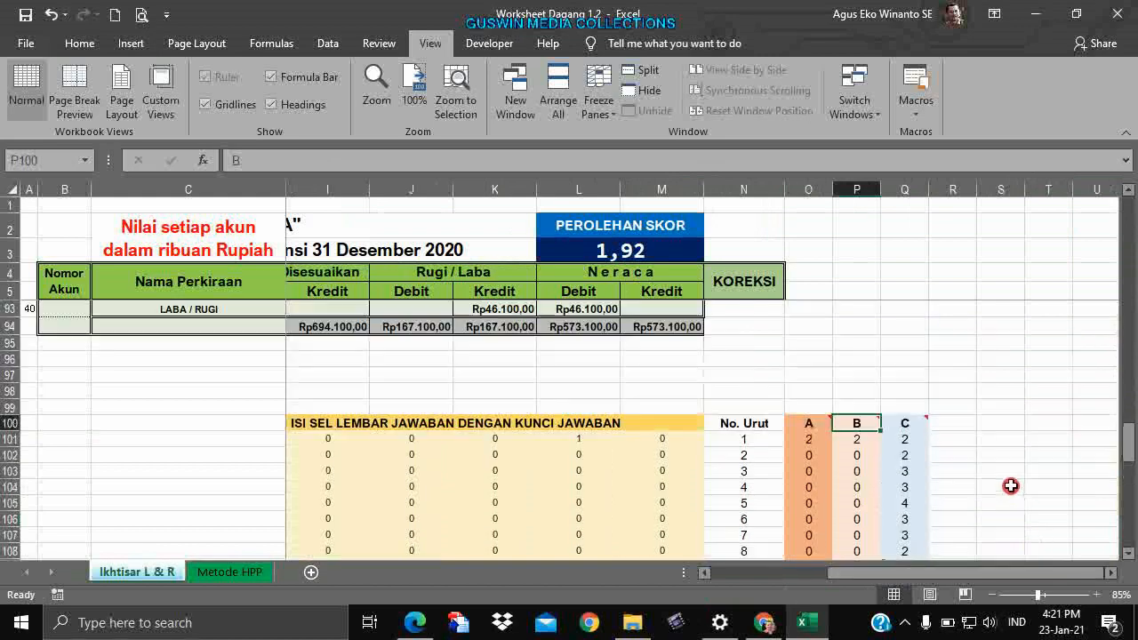
click(861, 441)
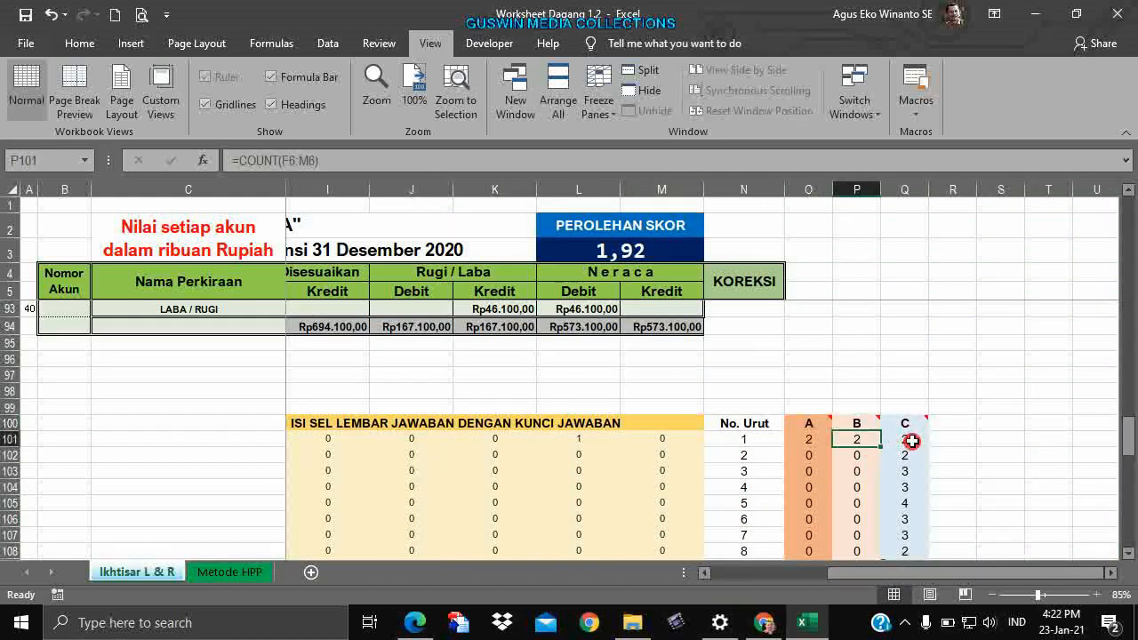
mouse_move(908, 425)
scroll(768, 383, up, 15)
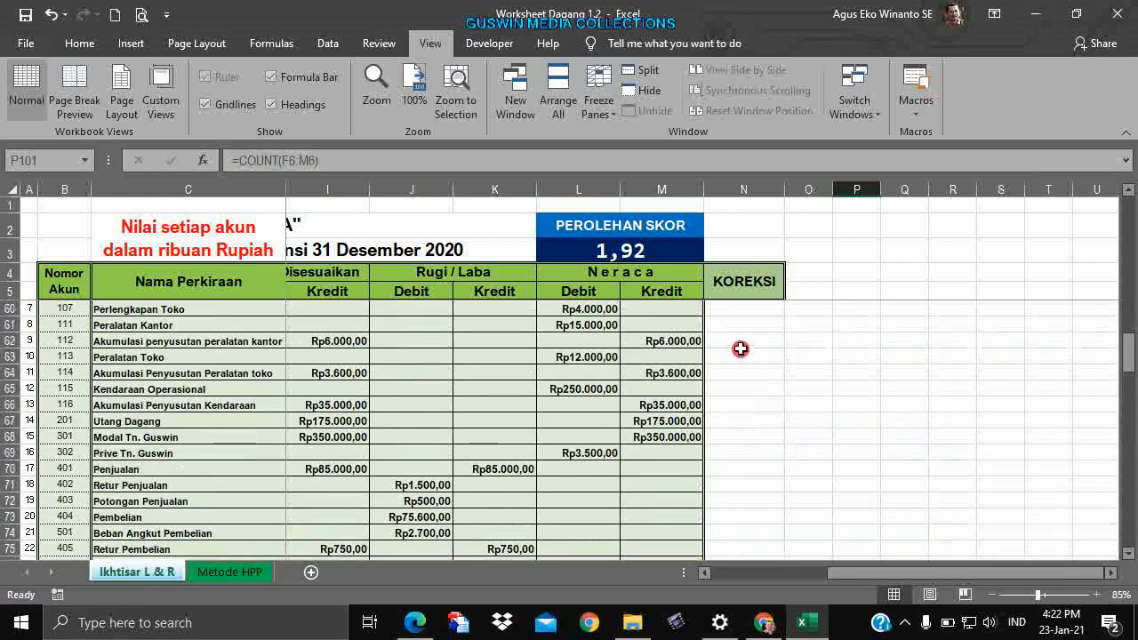
mouse_move(739, 355)
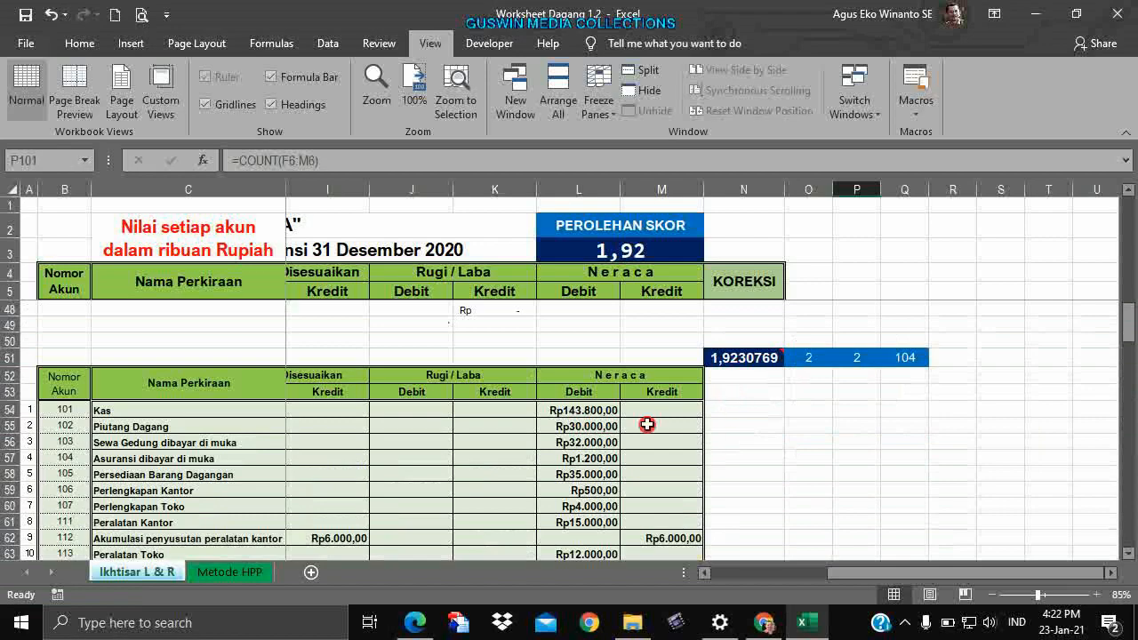
scroll(783, 489, down, 17)
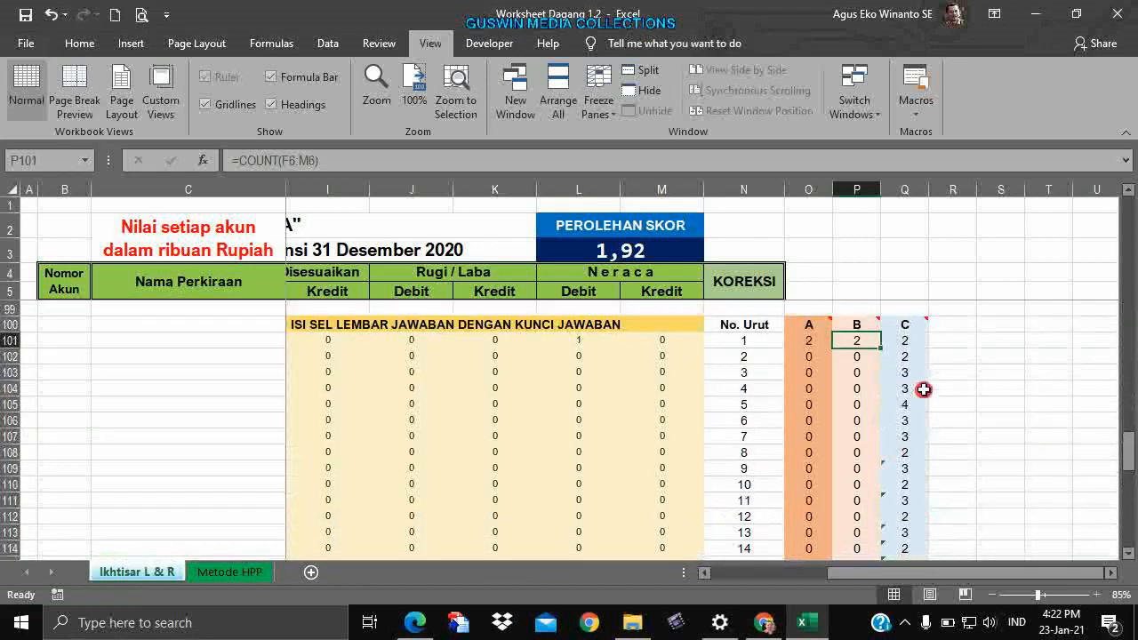
click(907, 348)
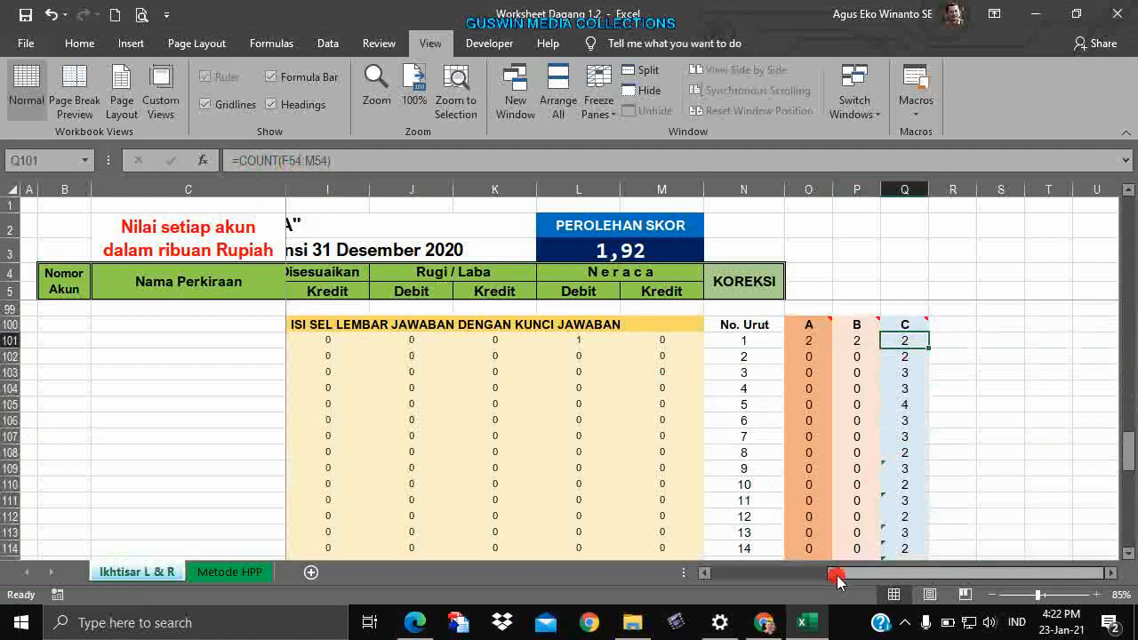
scroll(782, 442, up, 9)
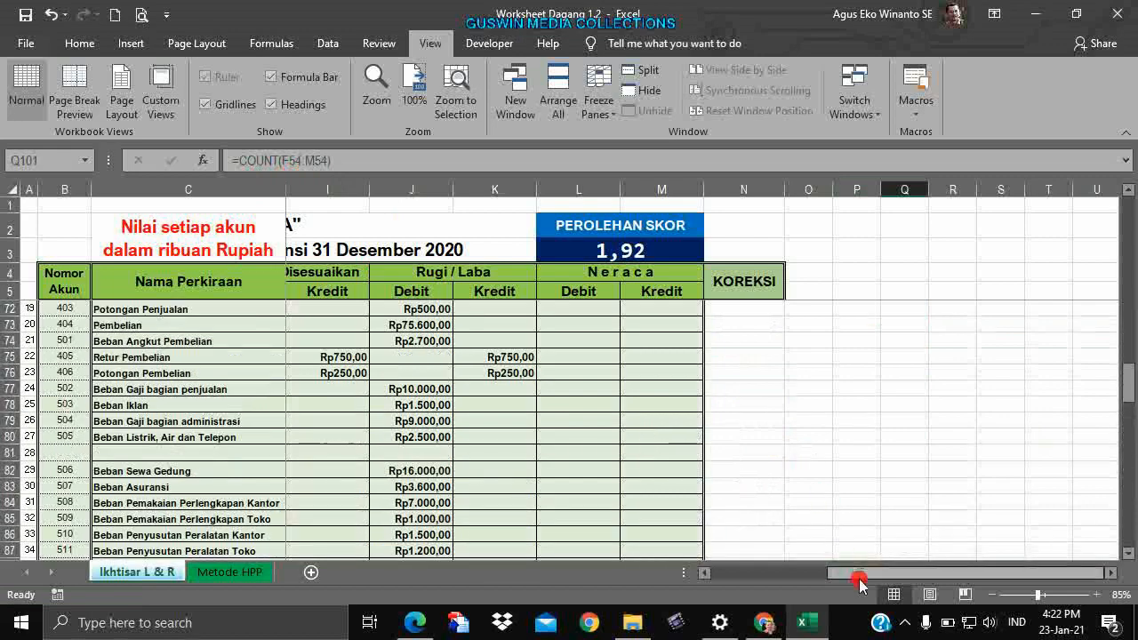
drag(860, 572, 670, 569)
scroll(579, 481, up, 5)
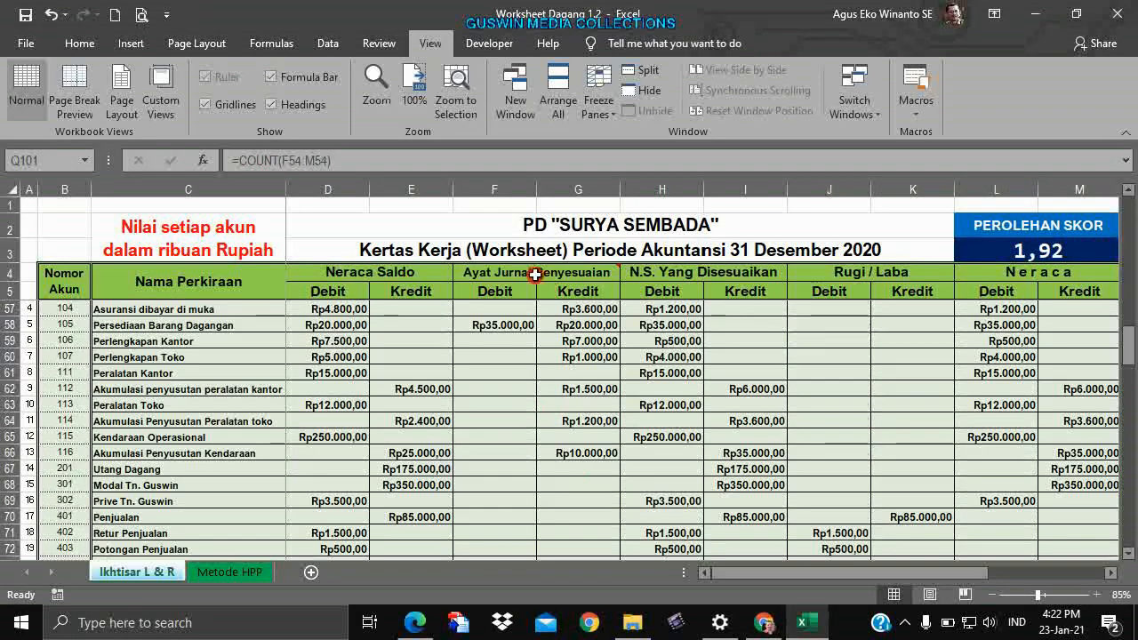
click(510, 310)
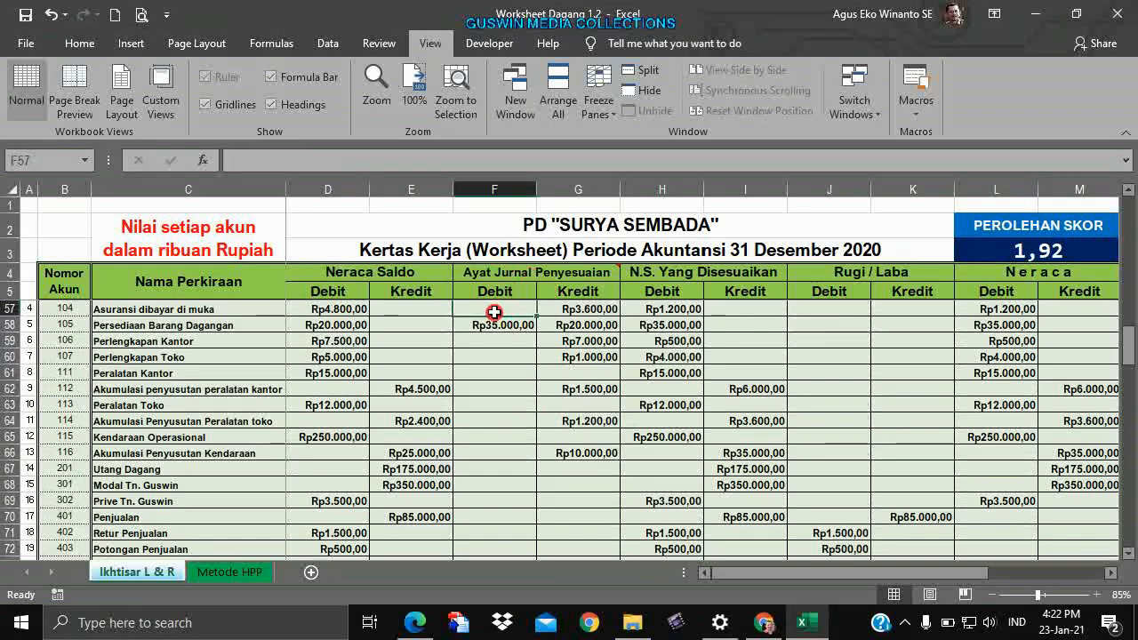
scroll(495, 313, up, 4)
click(498, 458)
scroll(556, 447, down, 2)
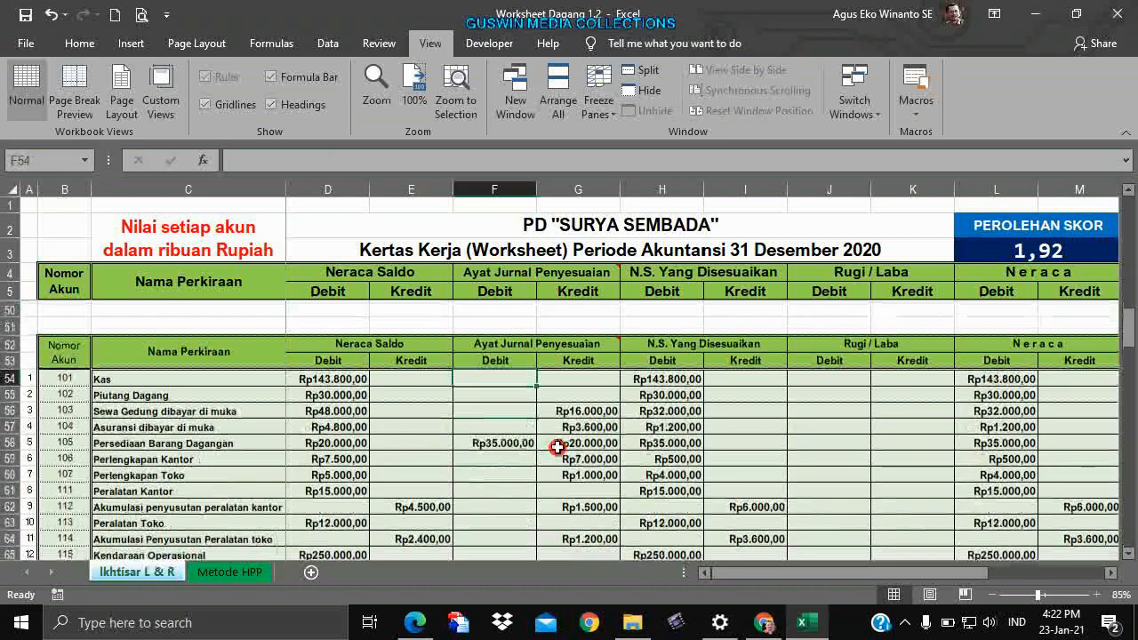
scroll(557, 447, down, 1)
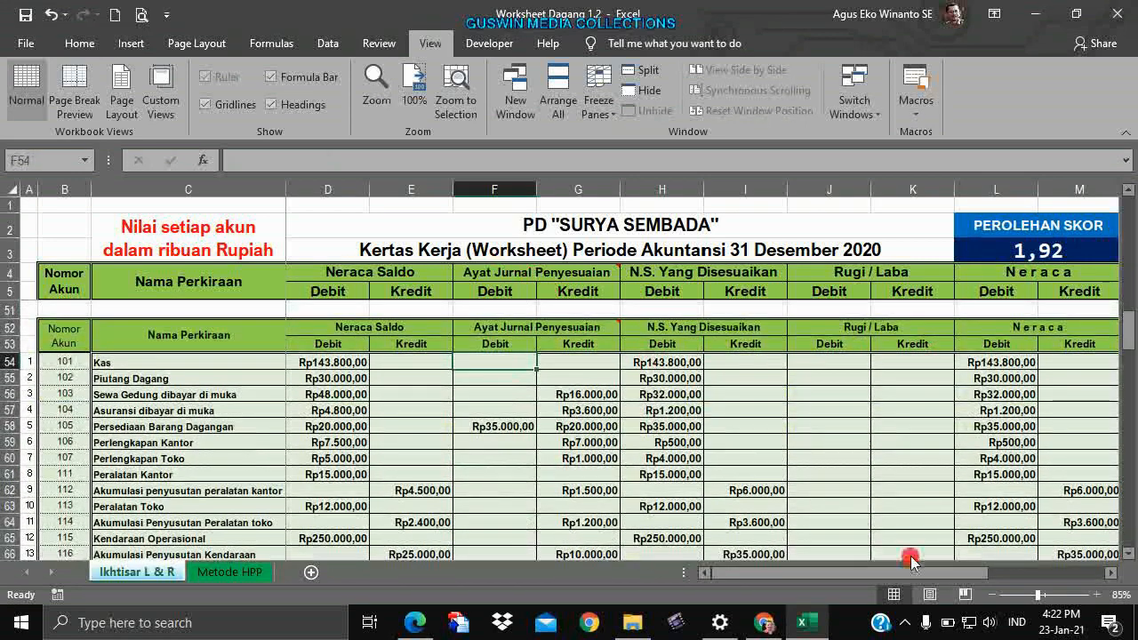
drag(910, 573, 1004, 573)
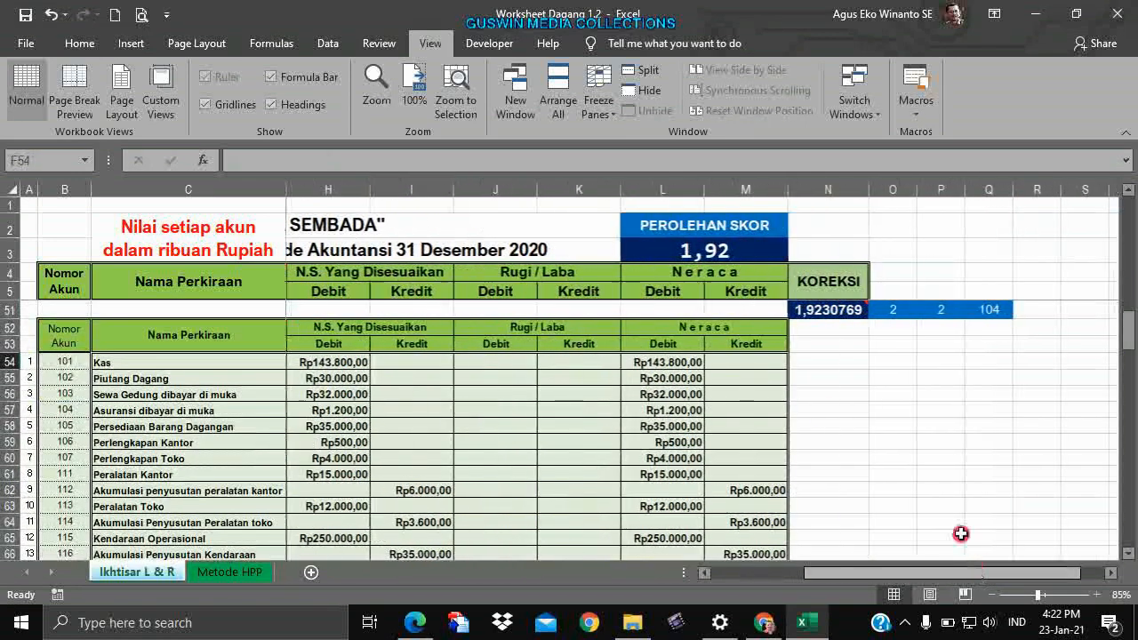
click(751, 360)
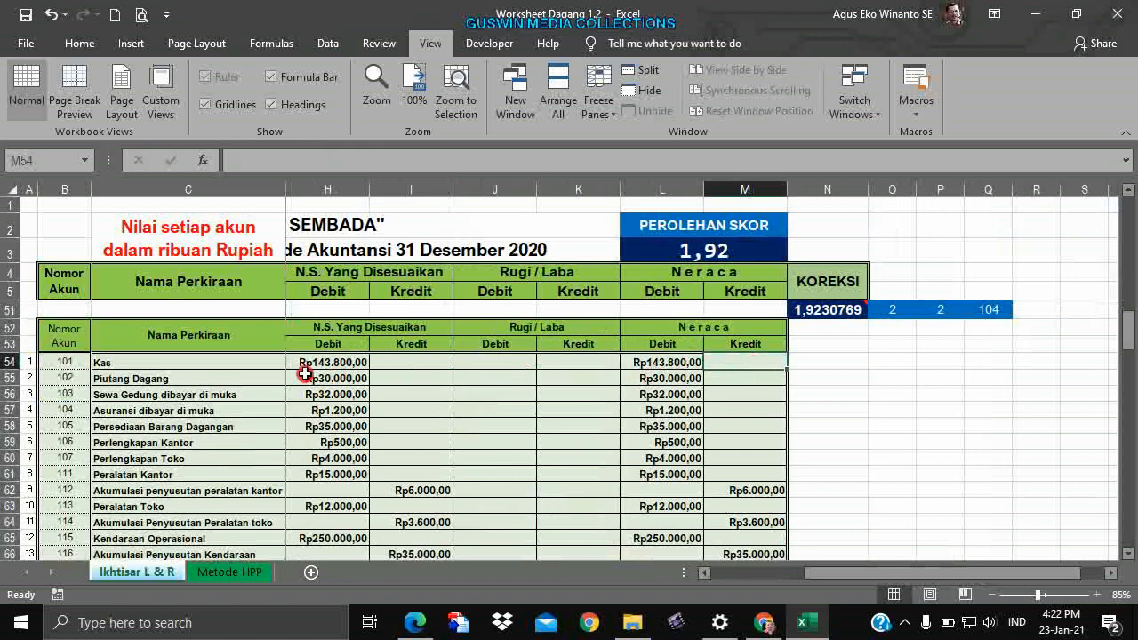
scroll(996, 485, down, 15)
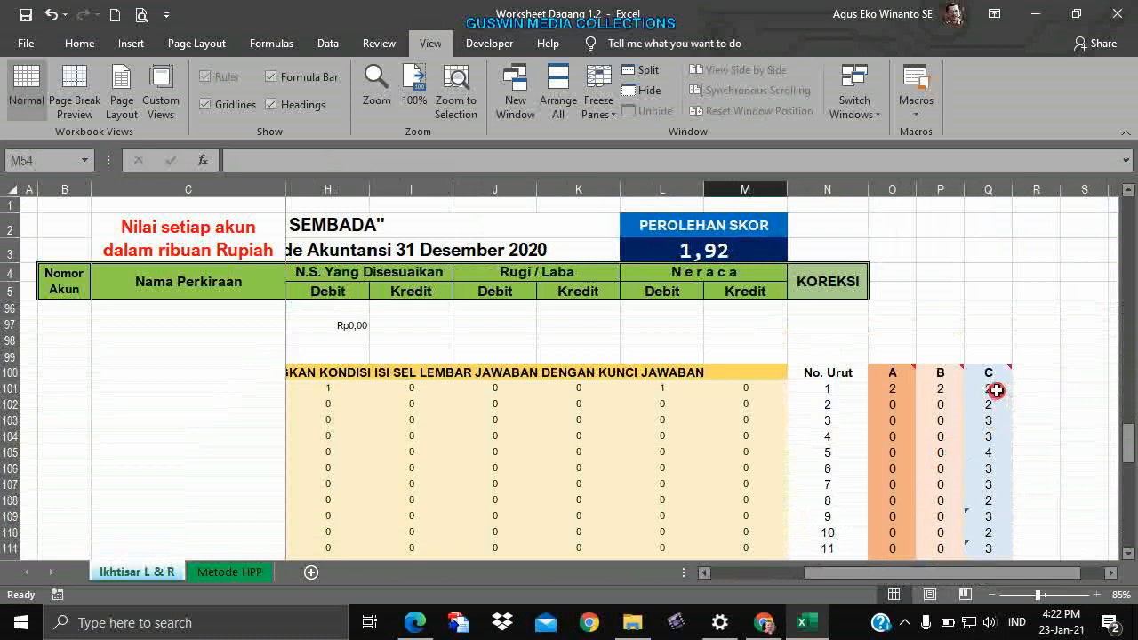
click(994, 389)
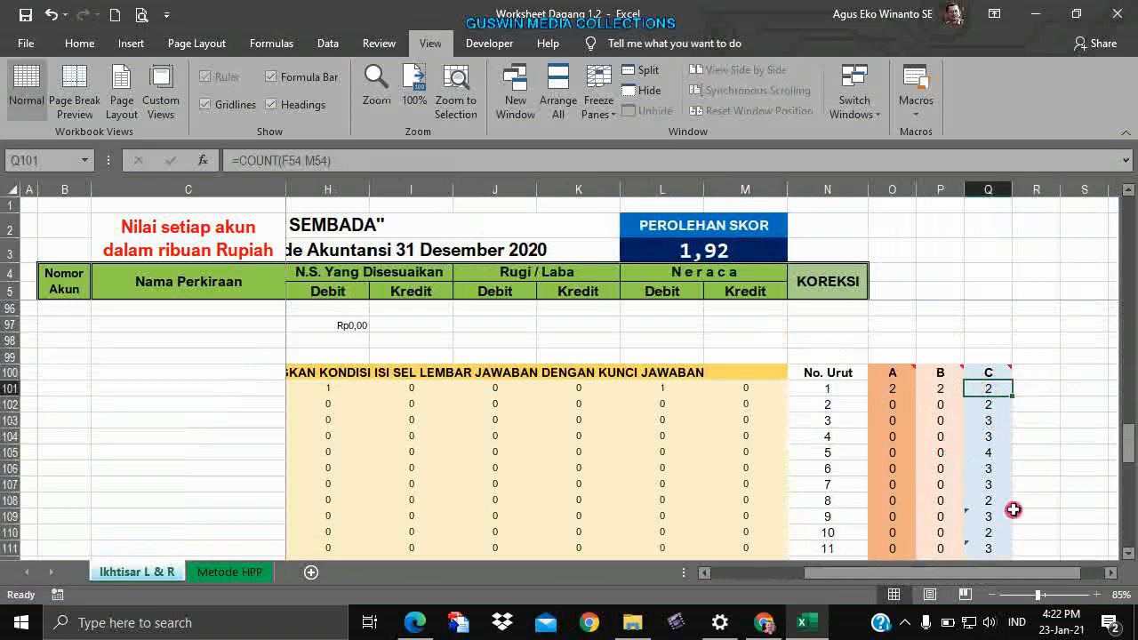
click(941, 402)
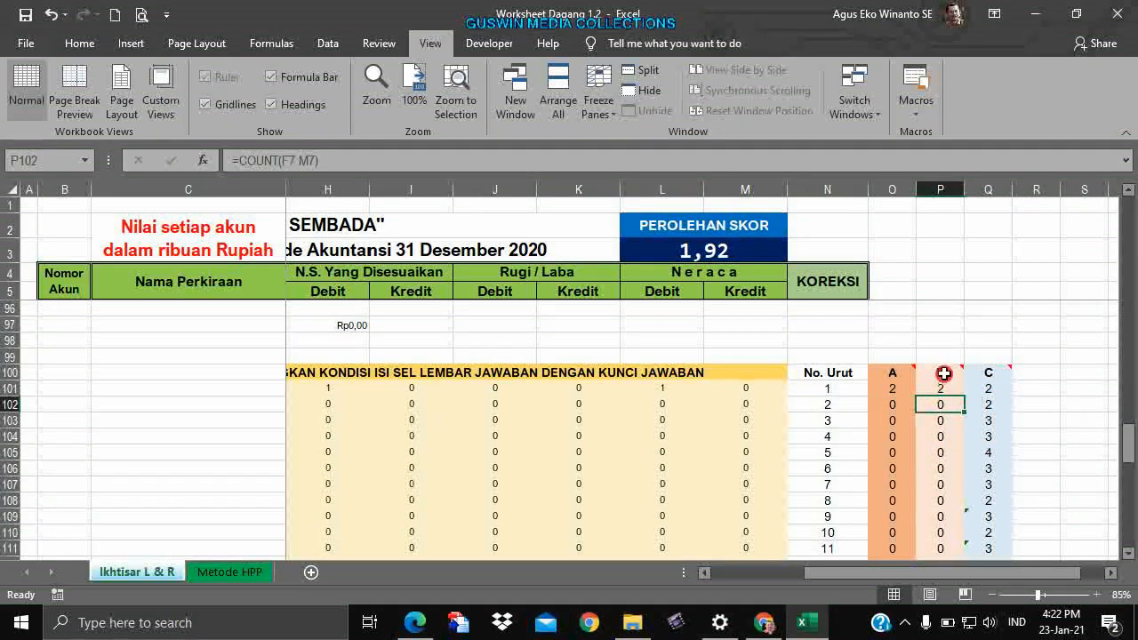
click(944, 373)
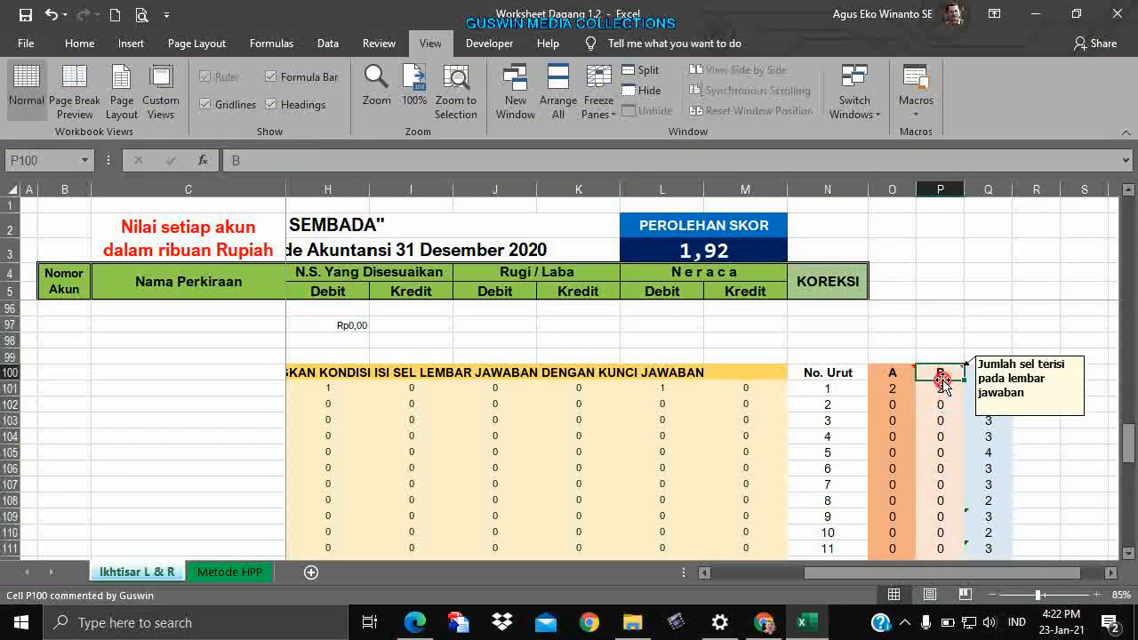
click(943, 389)
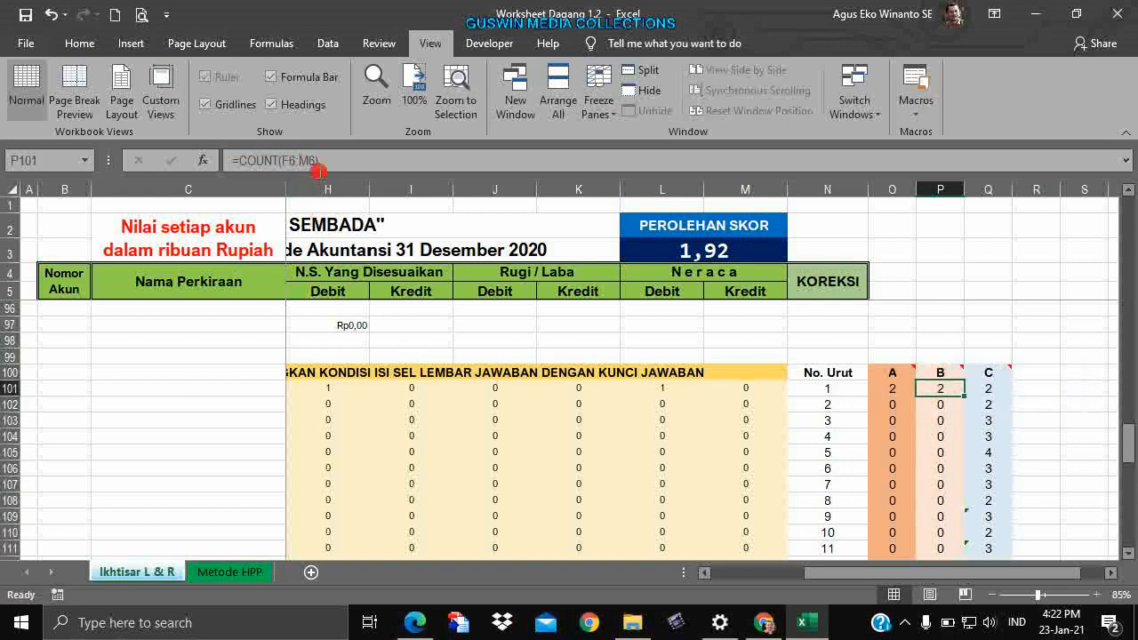
click(992, 395)
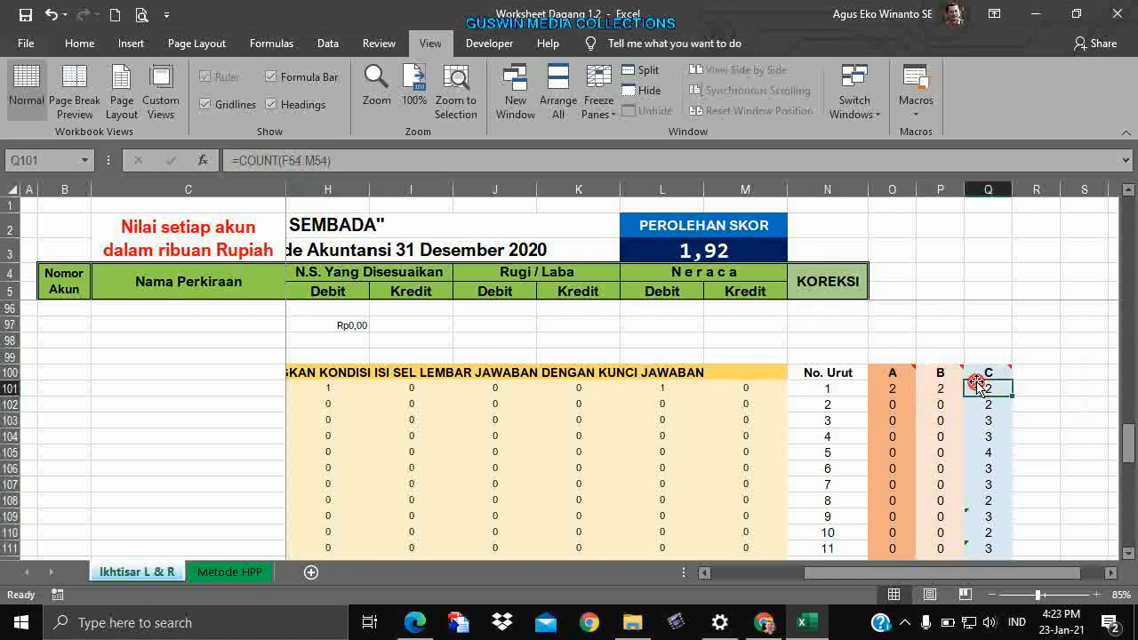
scroll(978, 383, down, 5)
scroll(974, 382, down, 9)
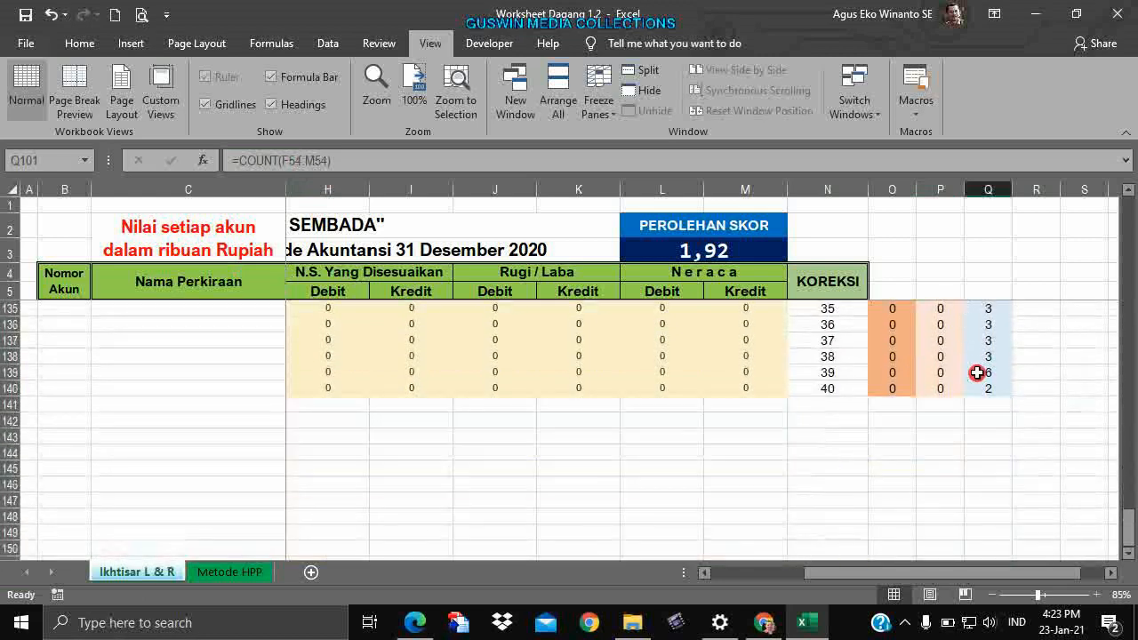
scroll(977, 367, up, 2)
scroll(978, 366, up, 16)
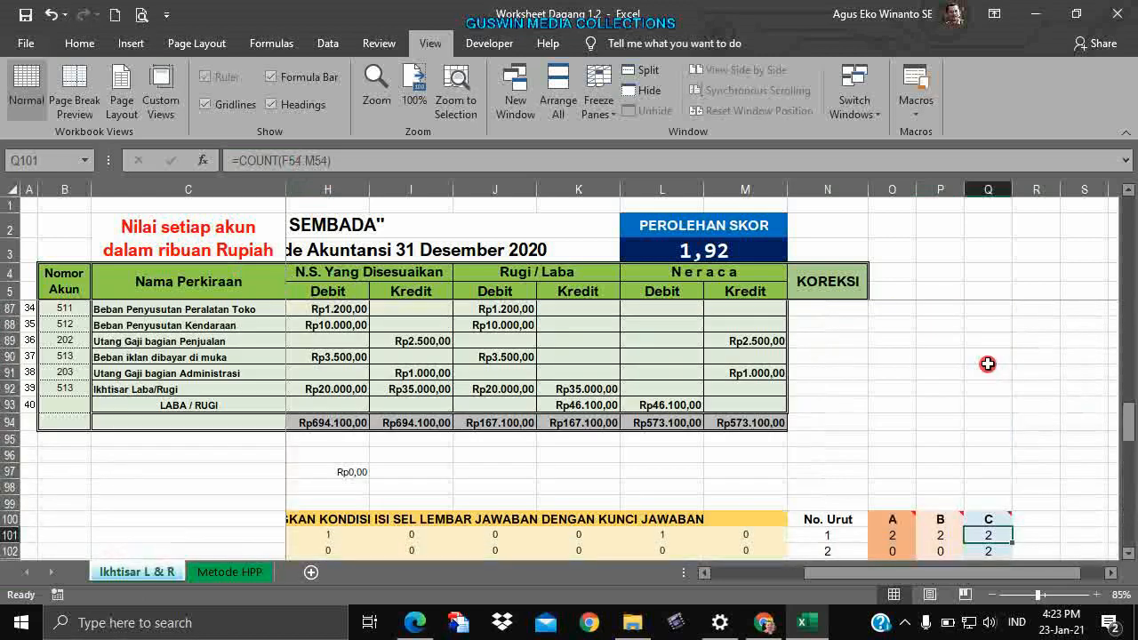
scroll(974, 361, down, 4)
scroll(974, 359, down, 13)
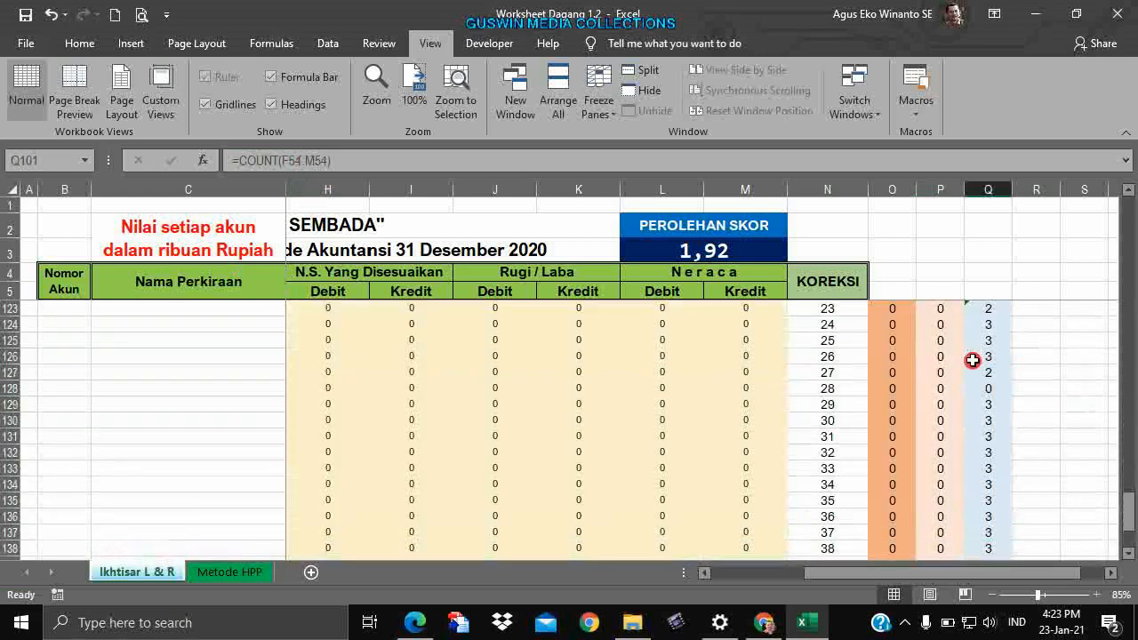
scroll(971, 361, up, 10)
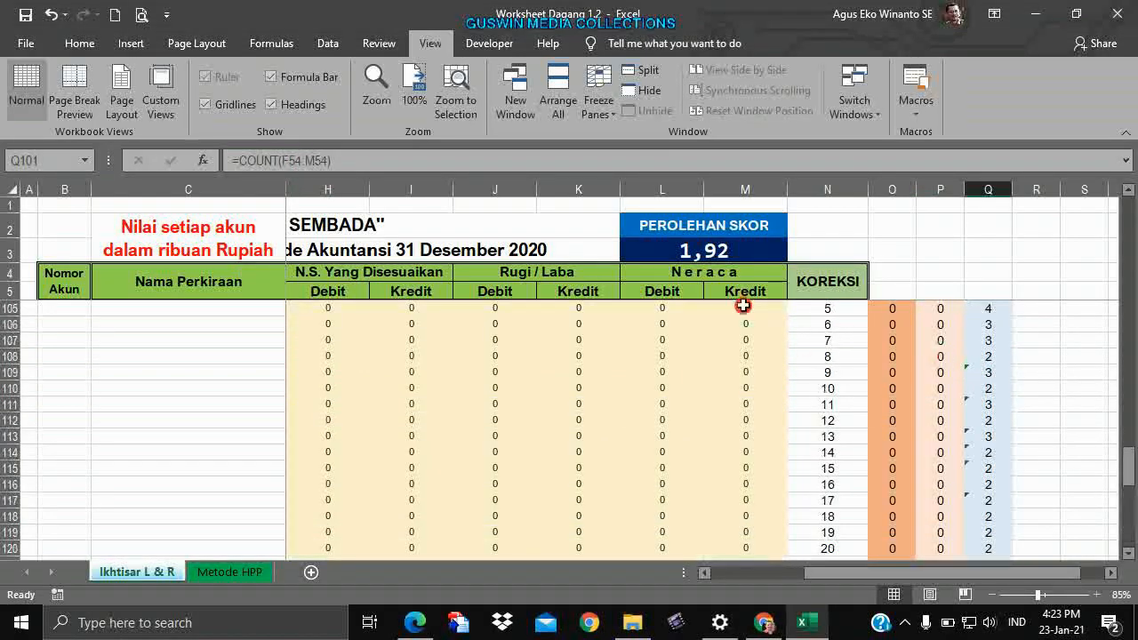
click(708, 256)
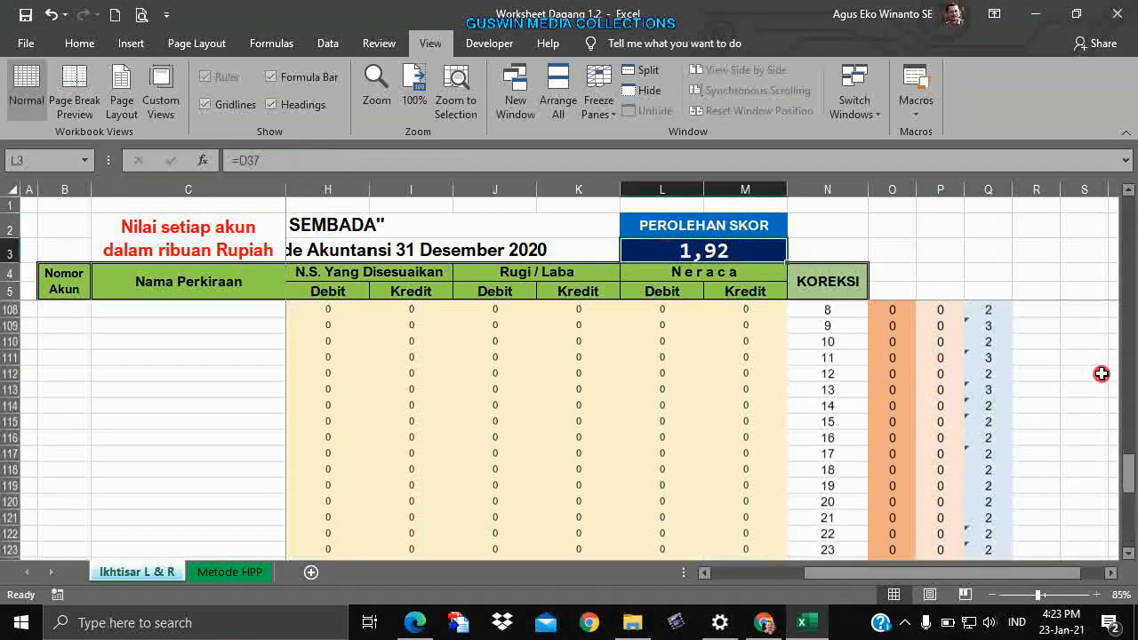
scroll(971, 404, up, 8)
scroll(972, 404, down, 2)
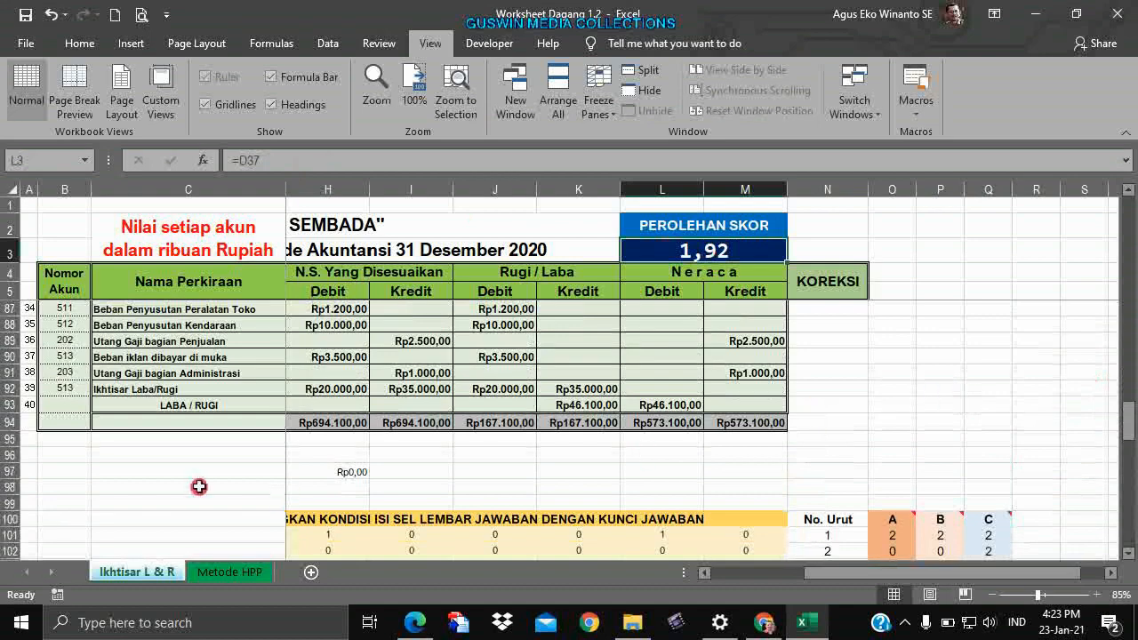
scroll(658, 485, up, 15)
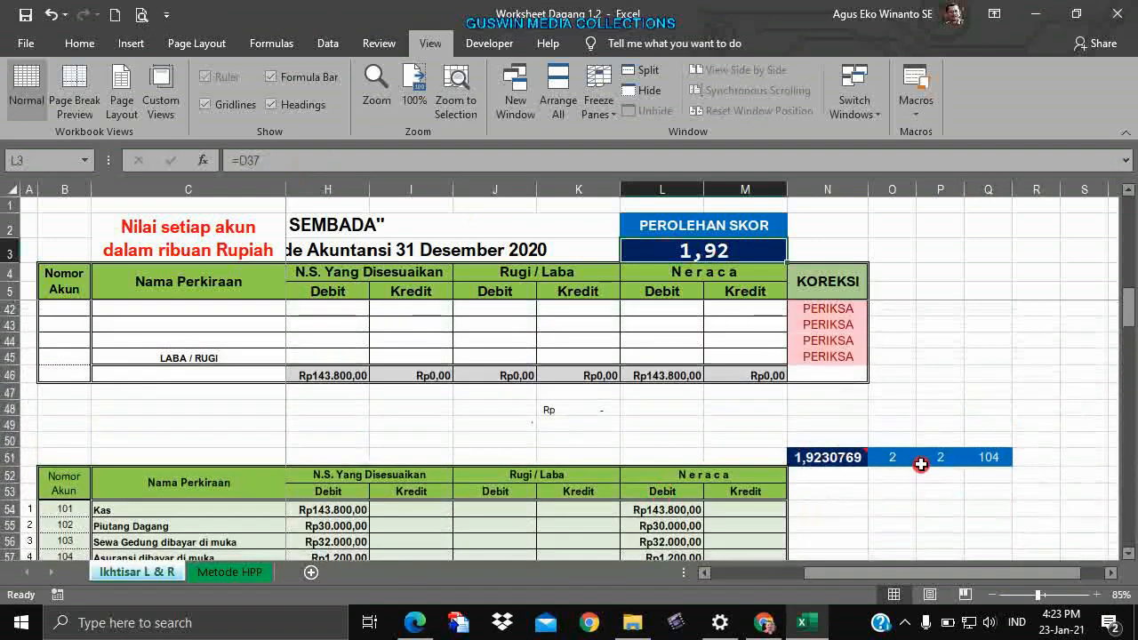
Copy the score cells N51:Q51 (1,9230769, 2, 2, 104) and paste them at N141.
click(908, 458)
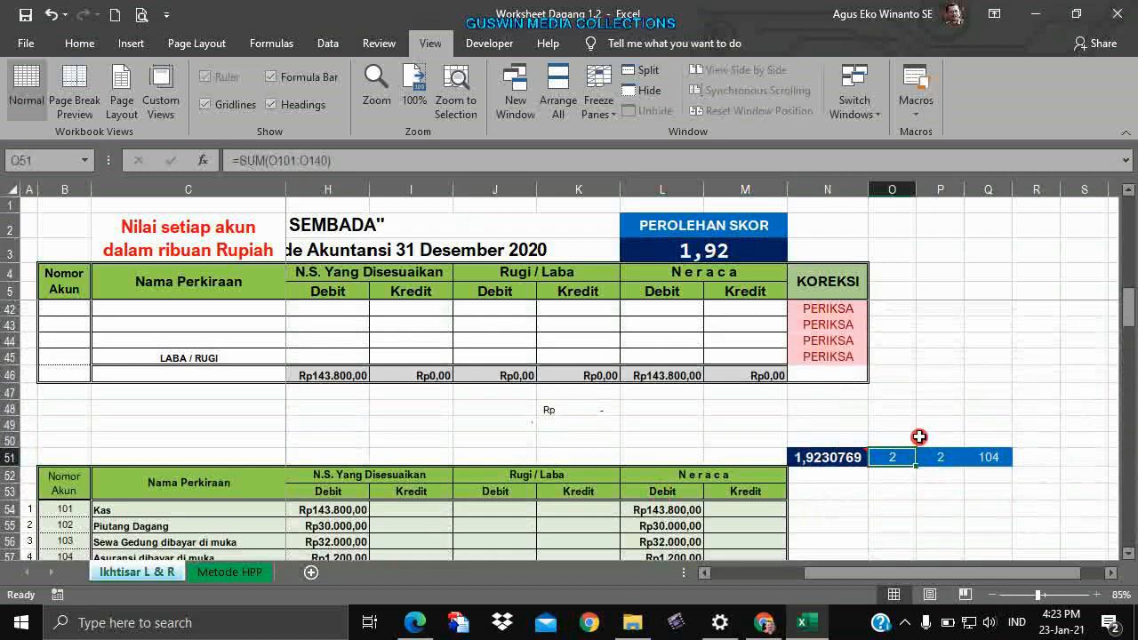
click(303, 190)
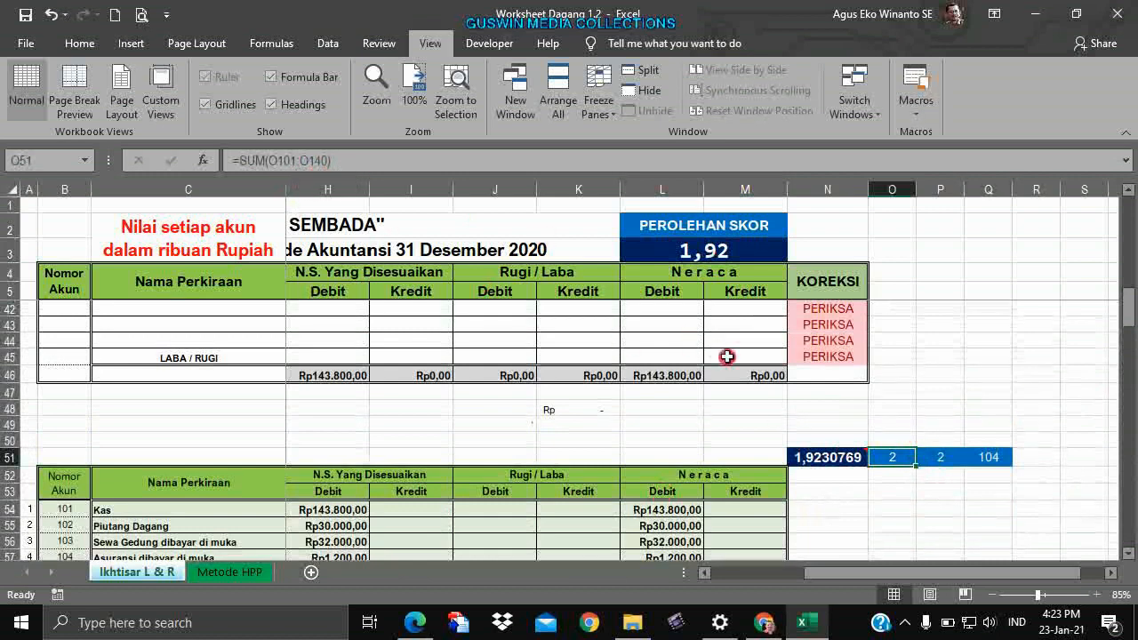
drag(827, 457, 988, 454)
key(ctrl+c)
scroll(970, 472, down, 20)
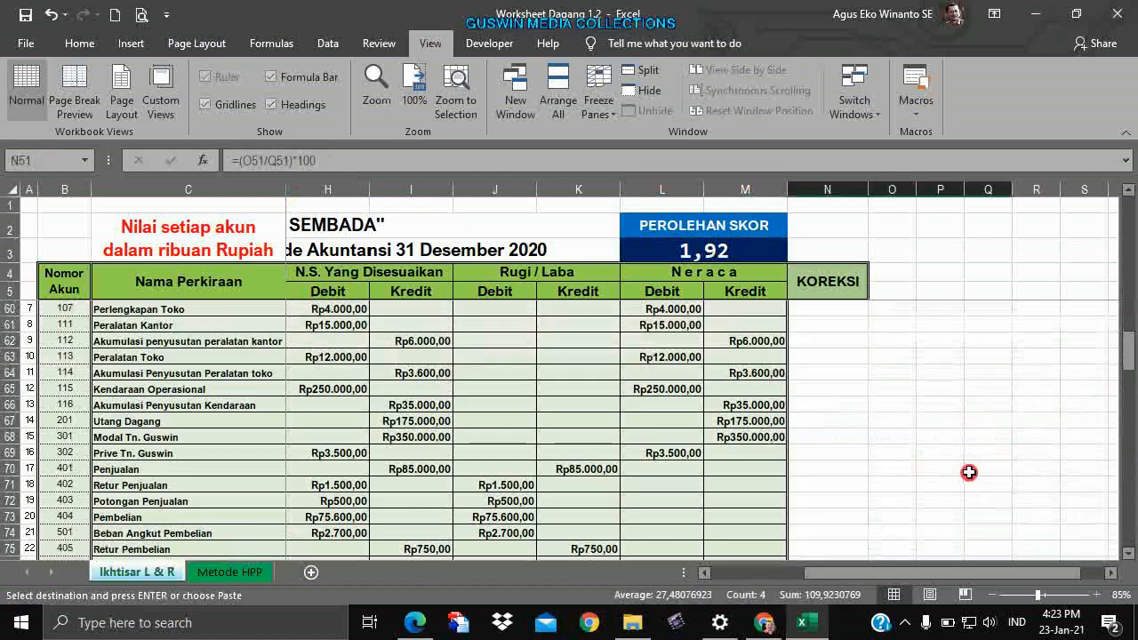
scroll(873, 478, down, 7)
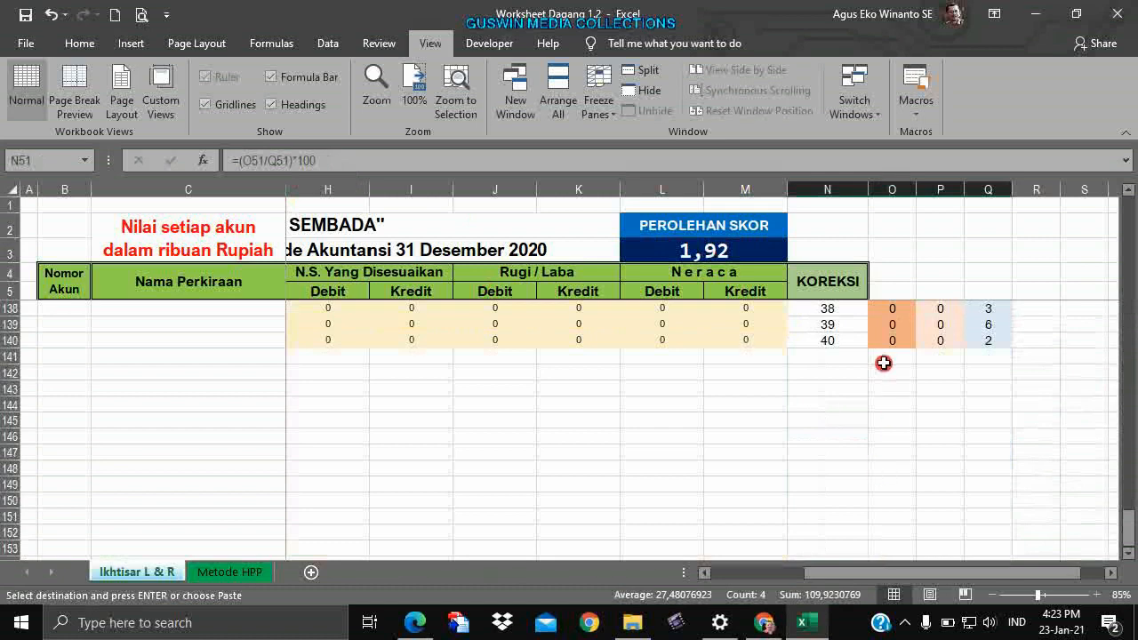
click(836, 362)
key(Return)
click(880, 420)
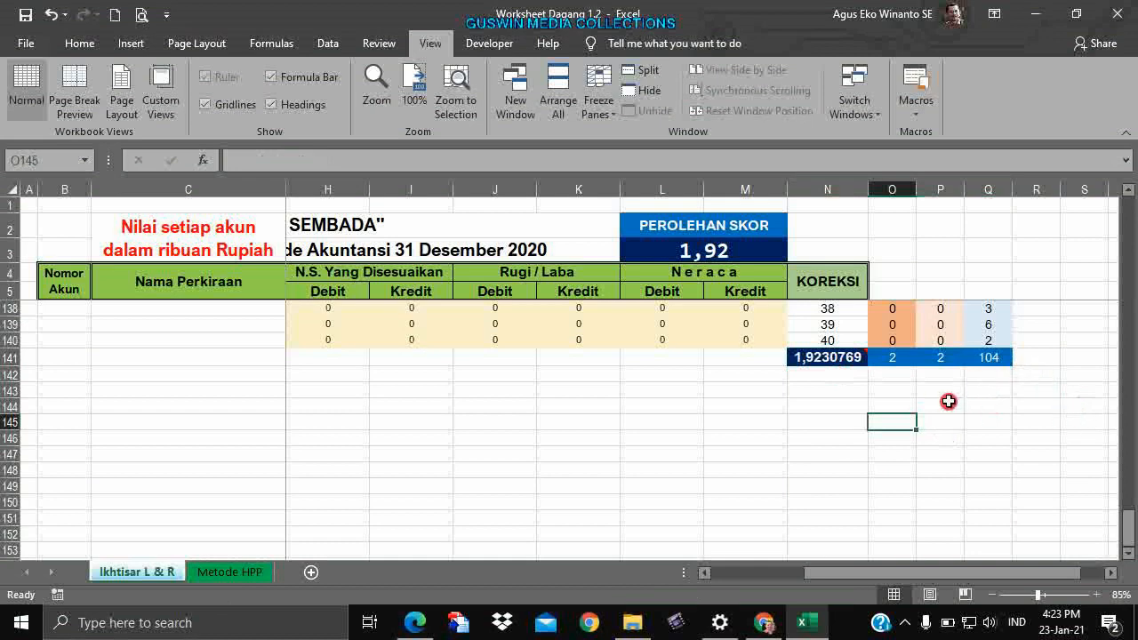
click(898, 359)
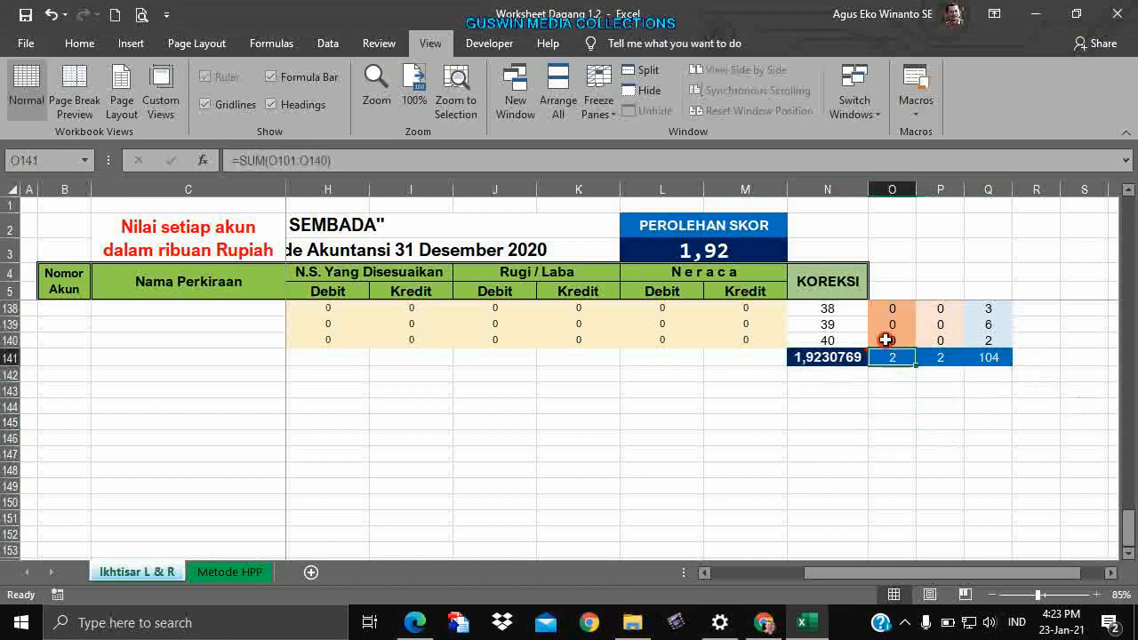
click(939, 359)
click(992, 358)
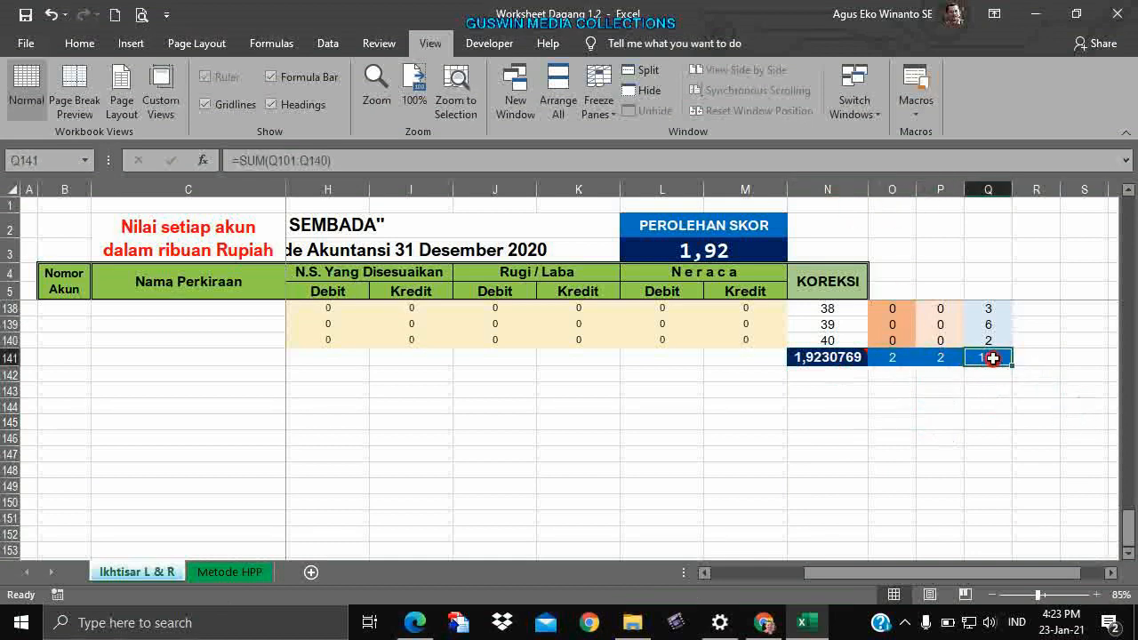
click(835, 360)
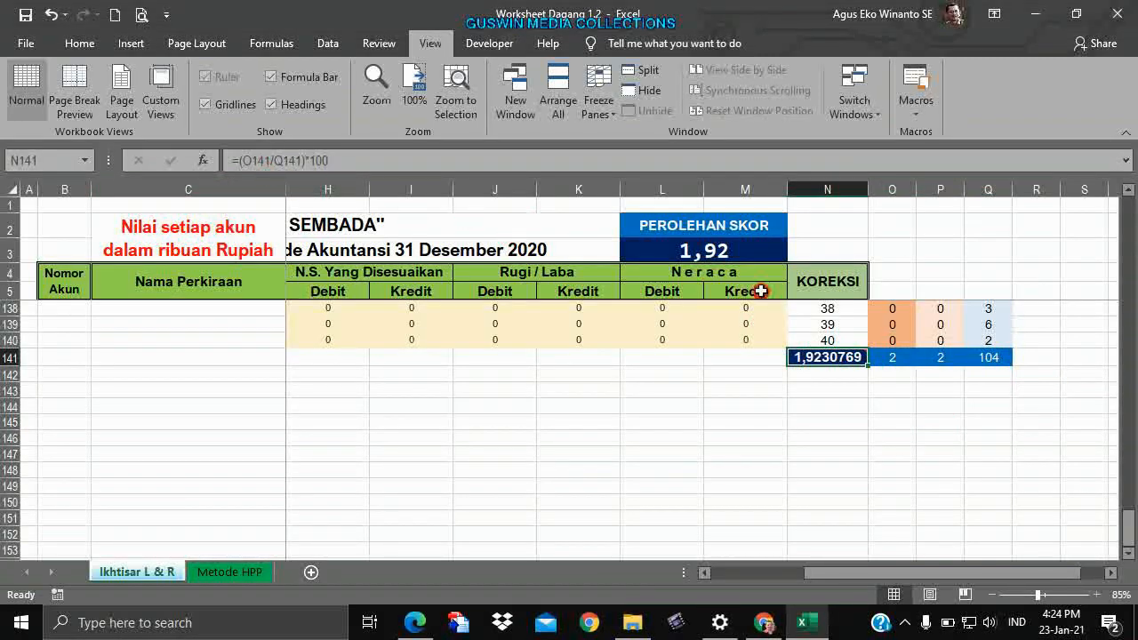
click(896, 356)
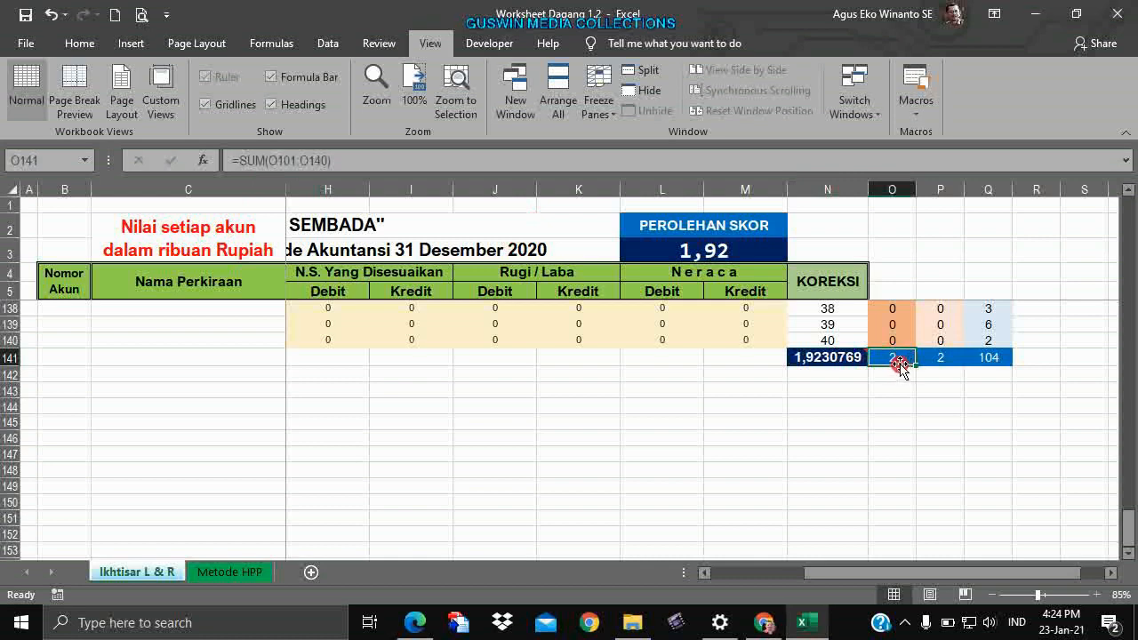
click(944, 360)
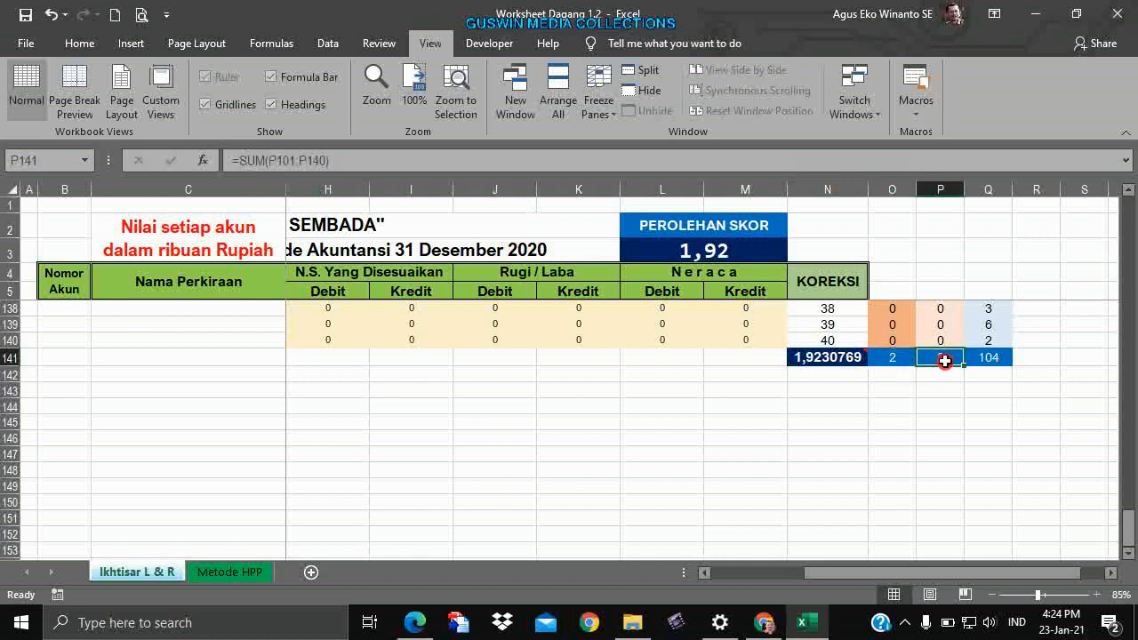
click(826, 360)
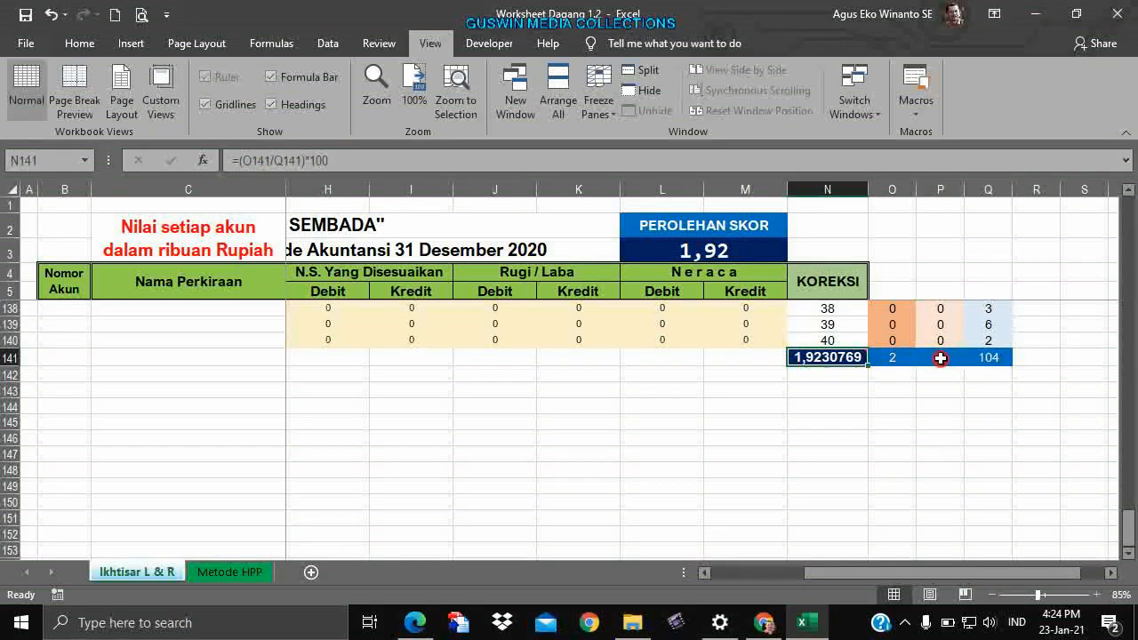
mouse_move(828, 359)
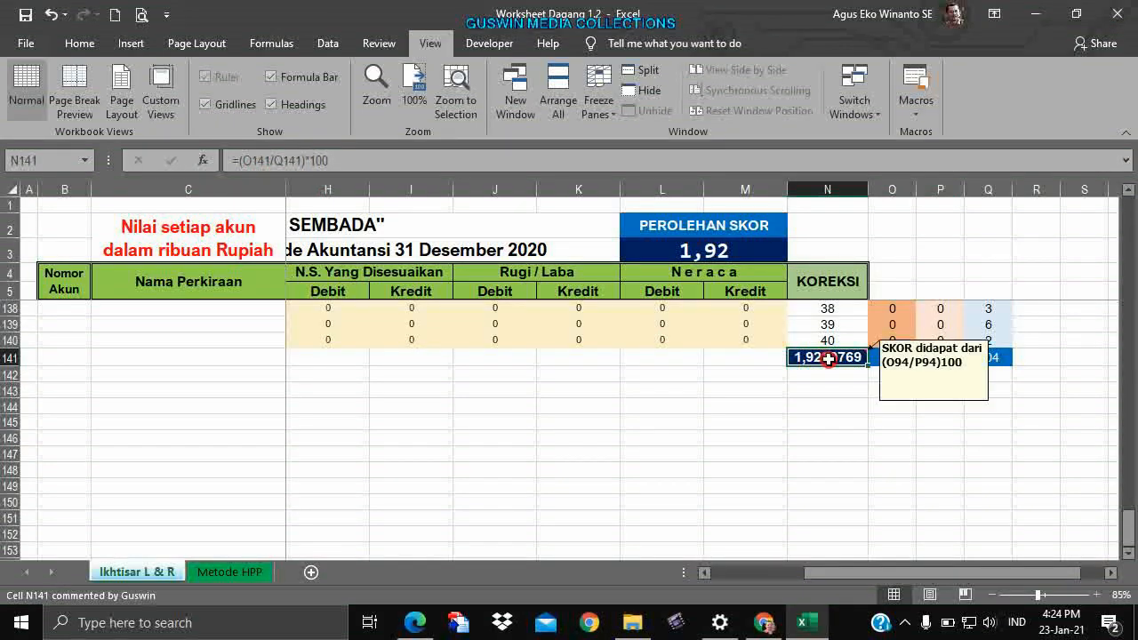
click(725, 253)
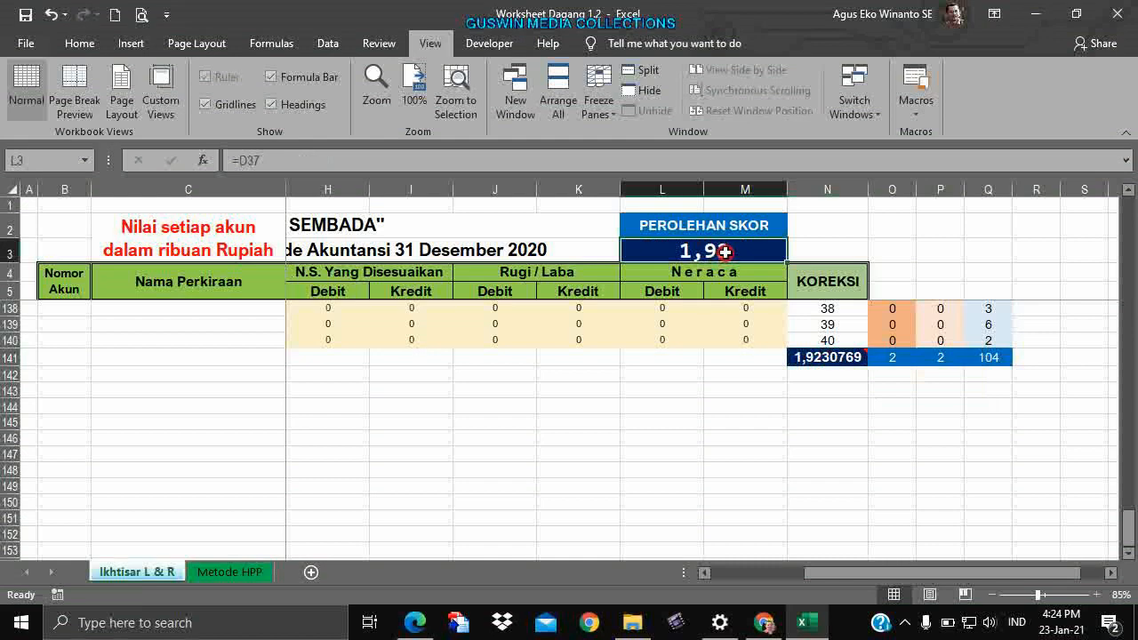
click(815, 358)
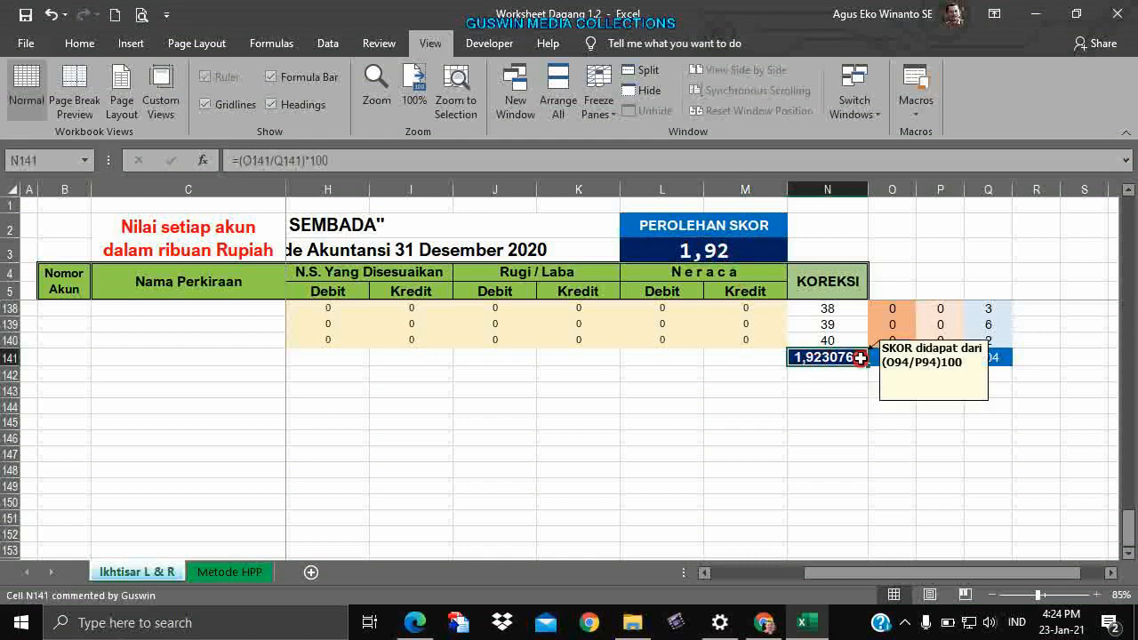
click(994, 357)
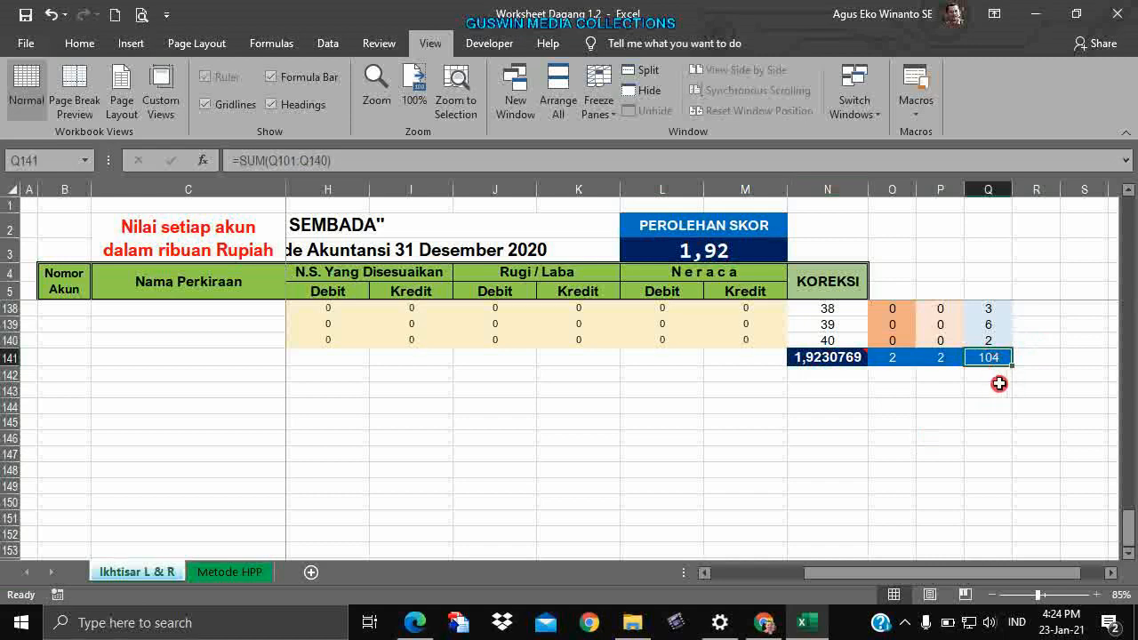
scroll(998, 378, up, 13)
scroll(999, 383, up, 1)
mouse_move(1000, 371)
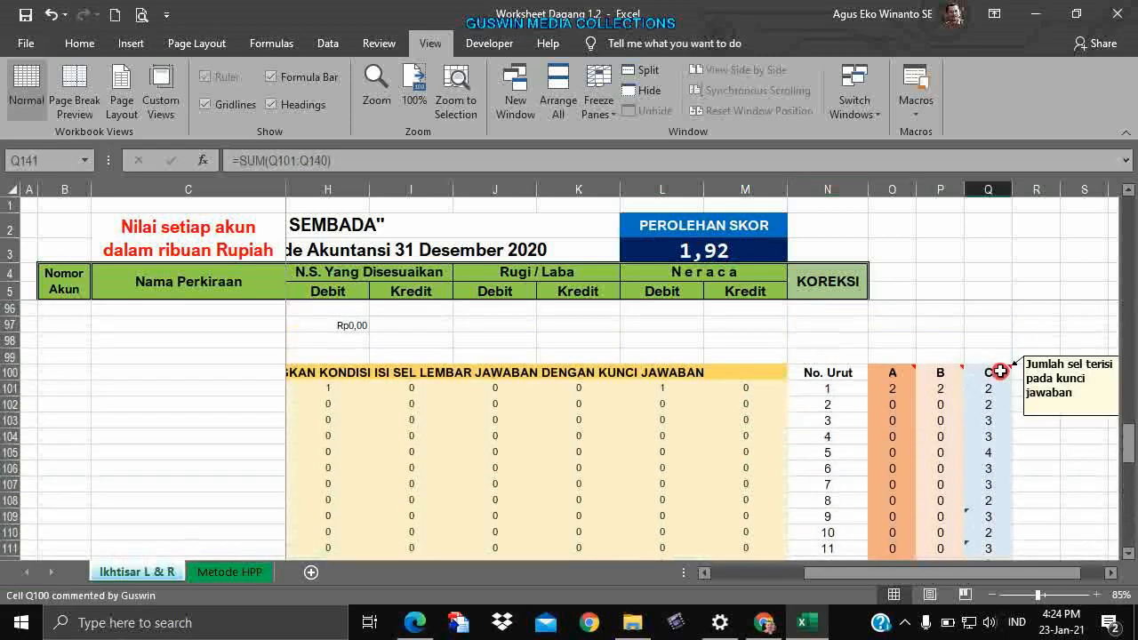
scroll(997, 377, down, 16)
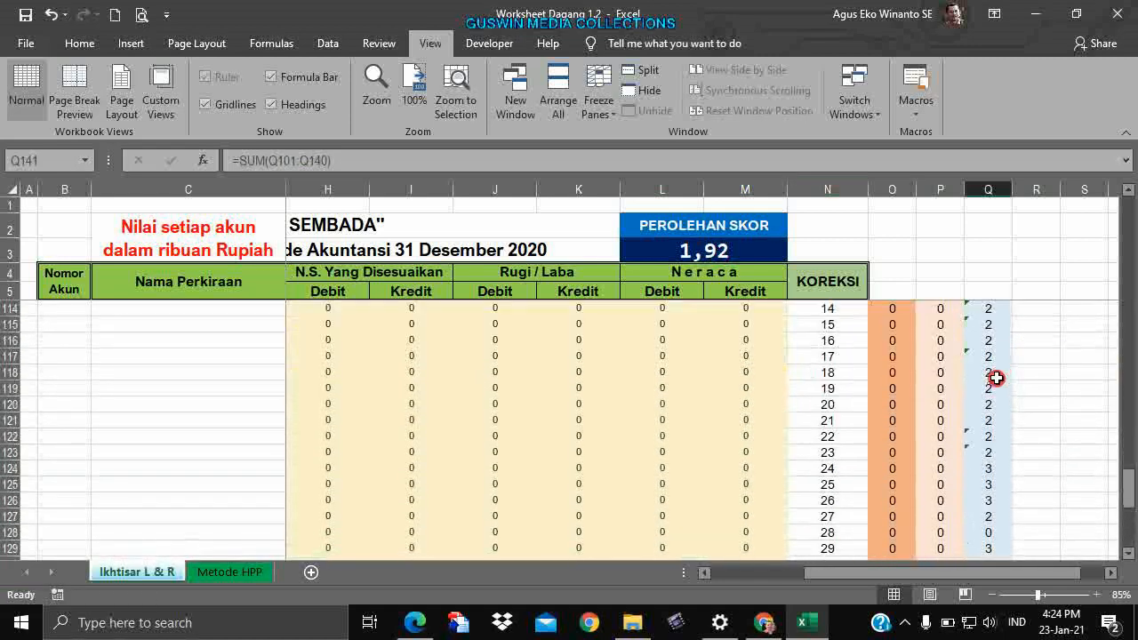
scroll(994, 380, up, 5)
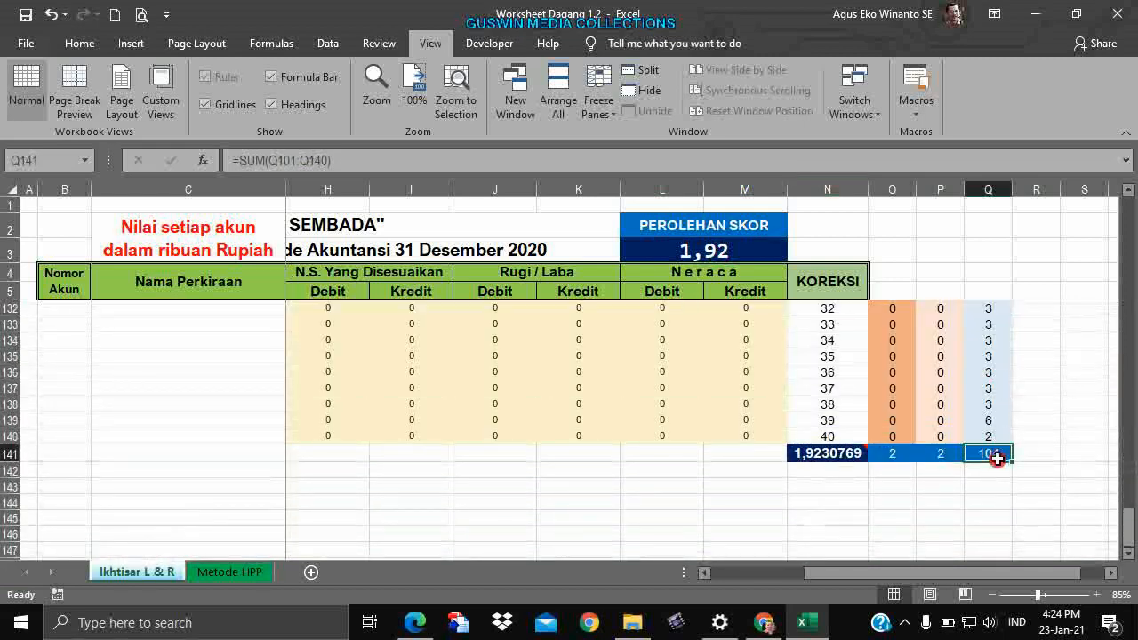
click(896, 455)
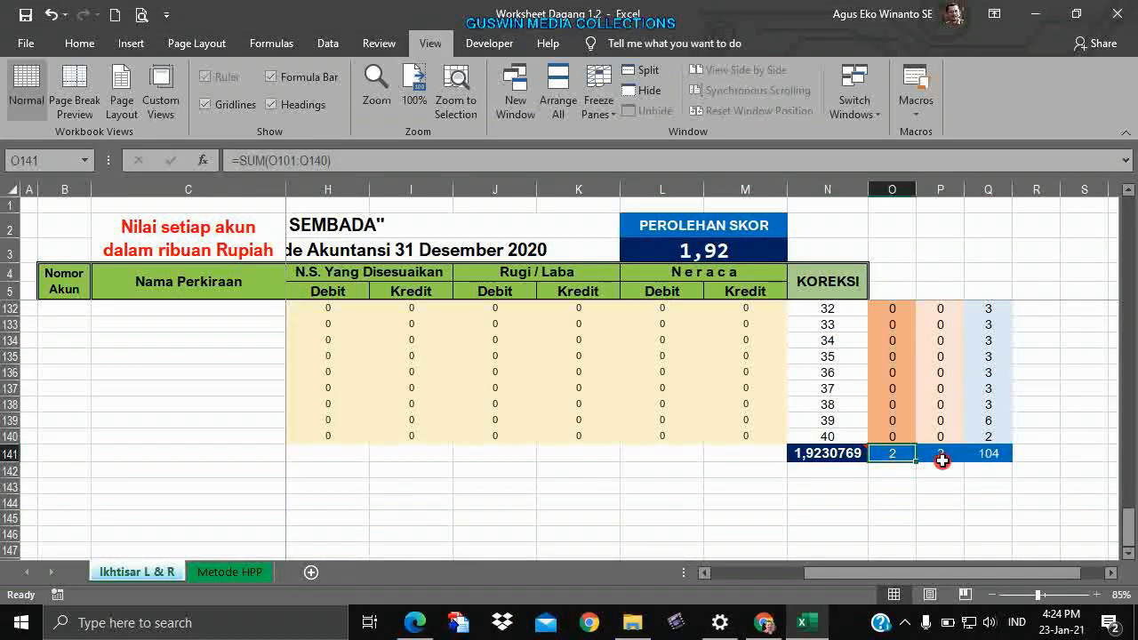
click(943, 456)
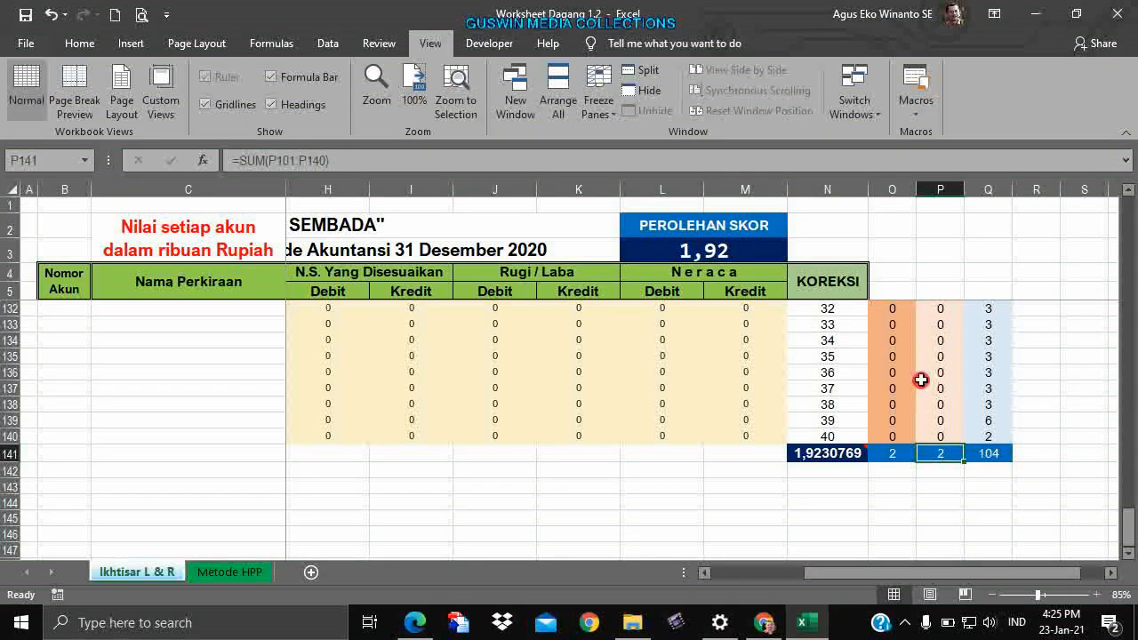
click(920, 434)
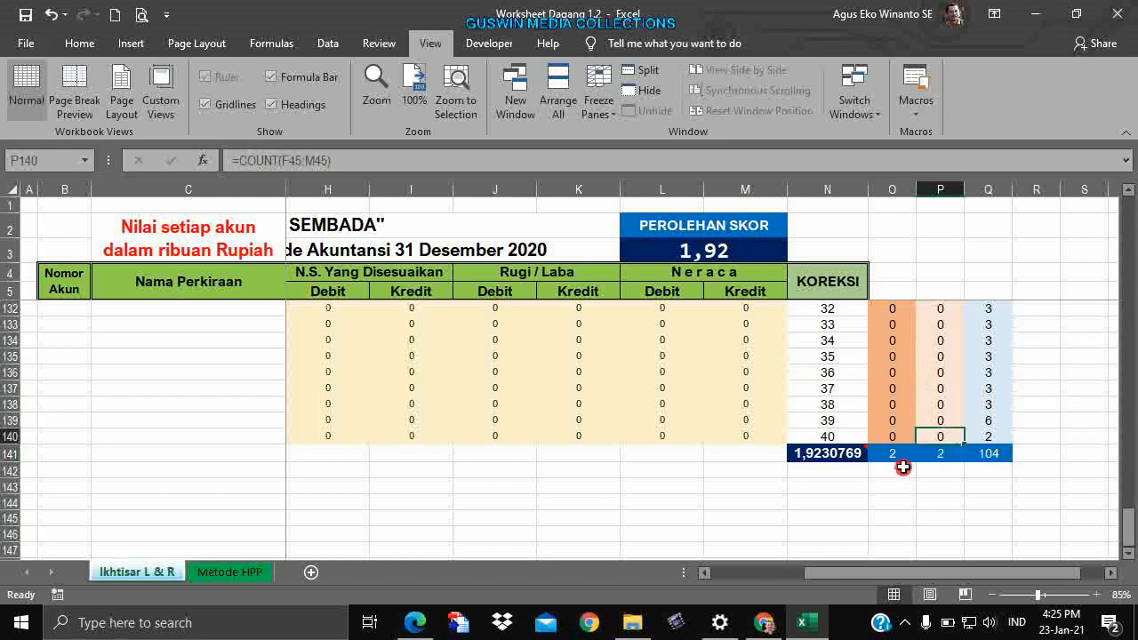
click(902, 459)
click(952, 474)
scroll(861, 463, up, 1)
scroll(861, 463, up, 14)
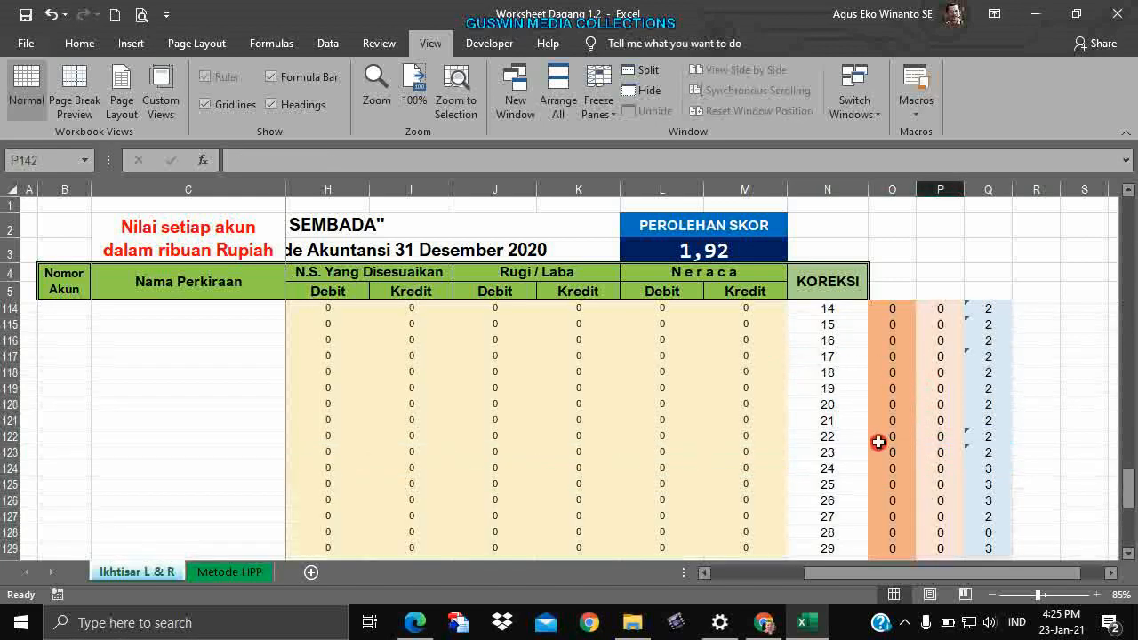
scroll(893, 381, up, 20)
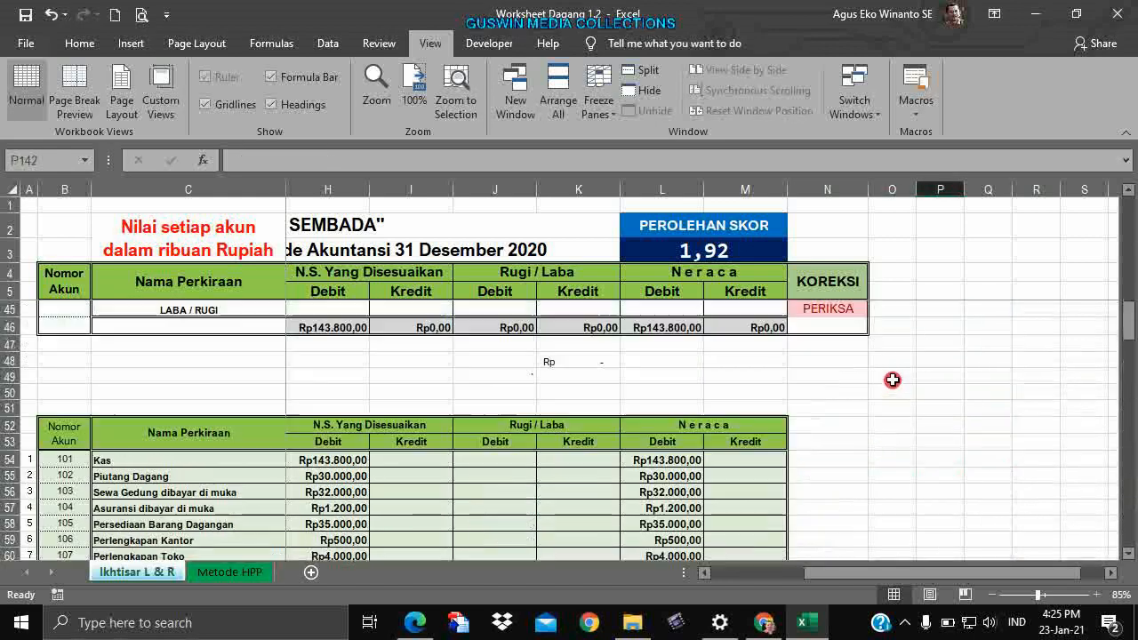
scroll(892, 379, up, 3)
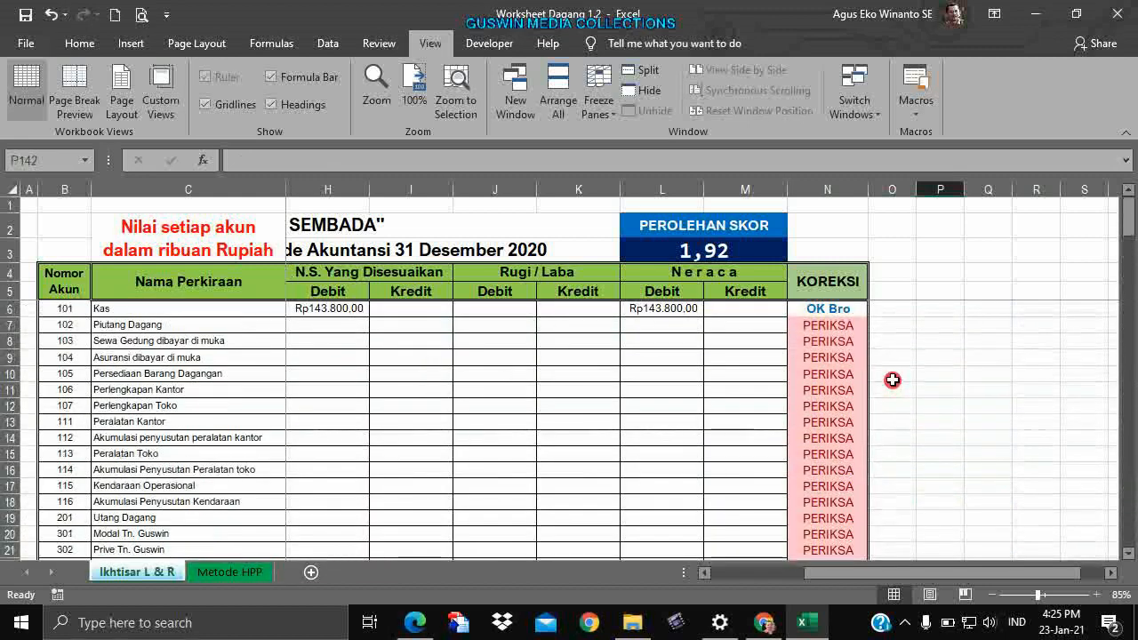
click(836, 276)
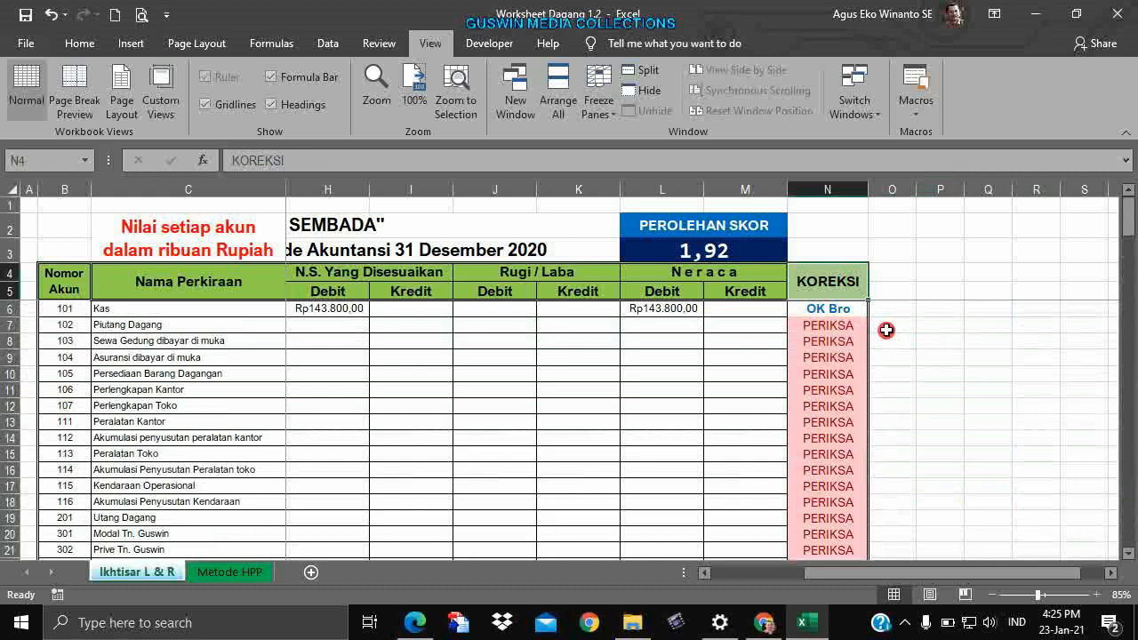
click(821, 307)
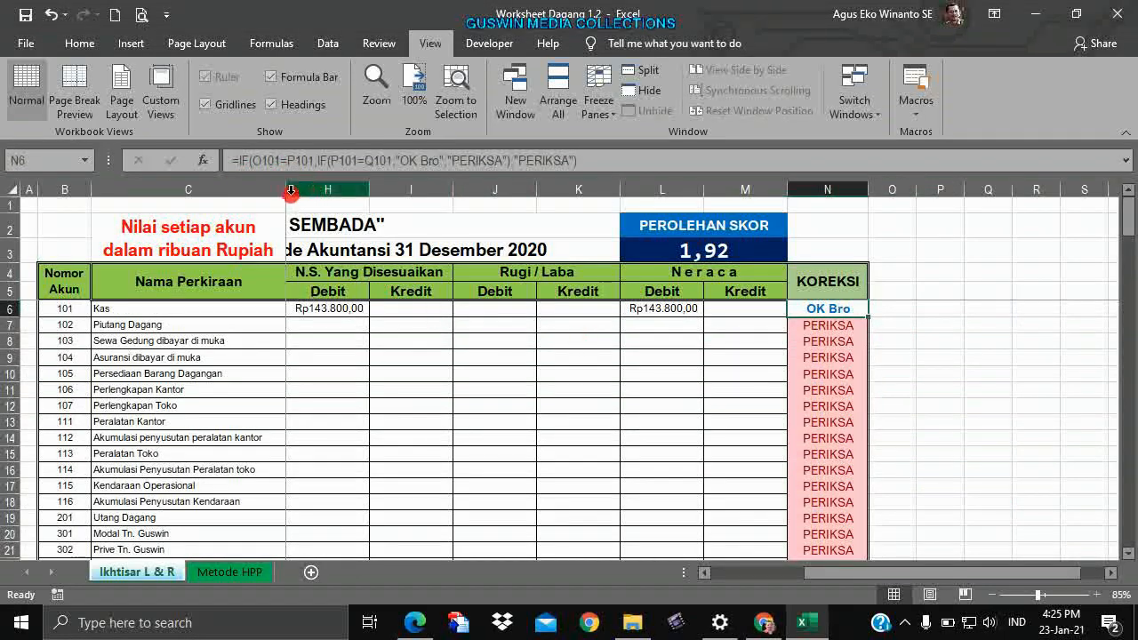
scroll(844, 400, down, 20)
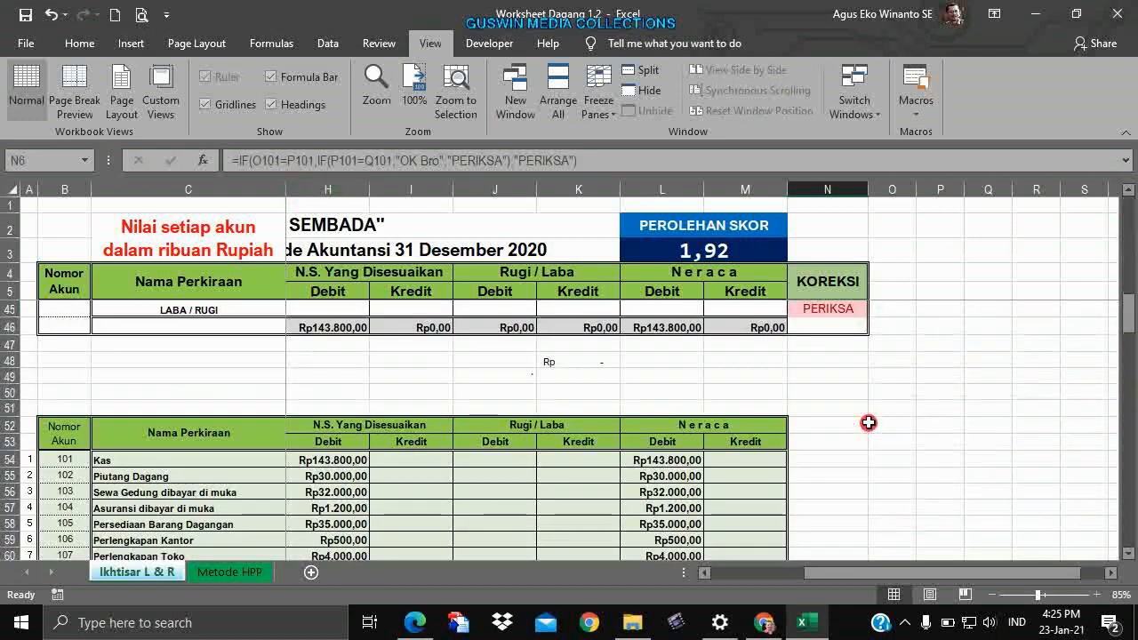
scroll(868, 422, down, 9)
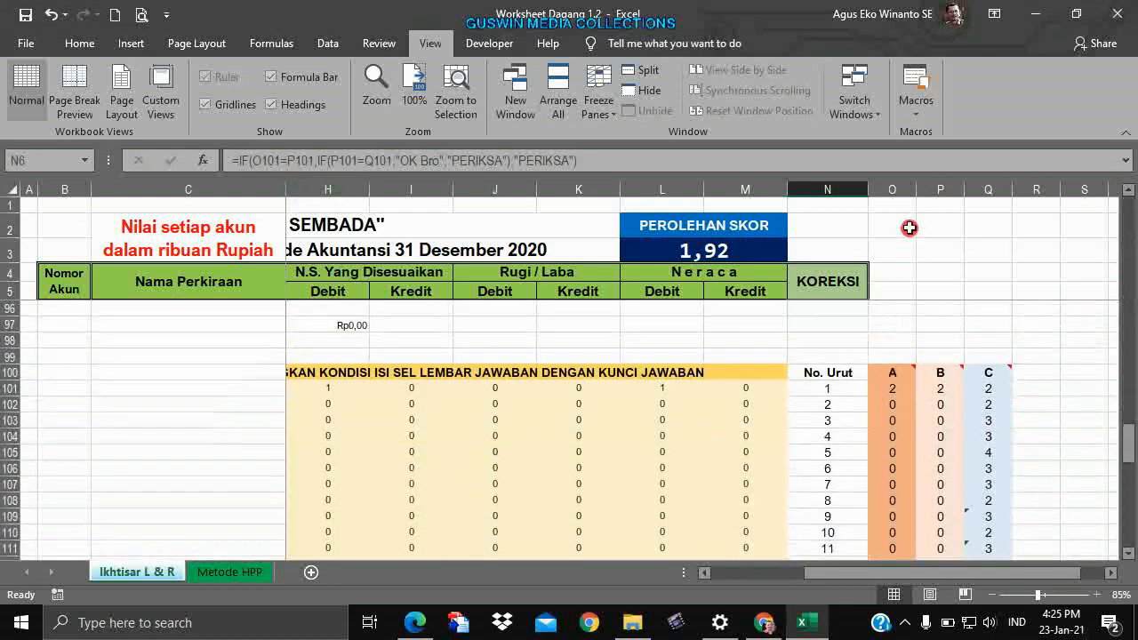
click(896, 387)
click(930, 389)
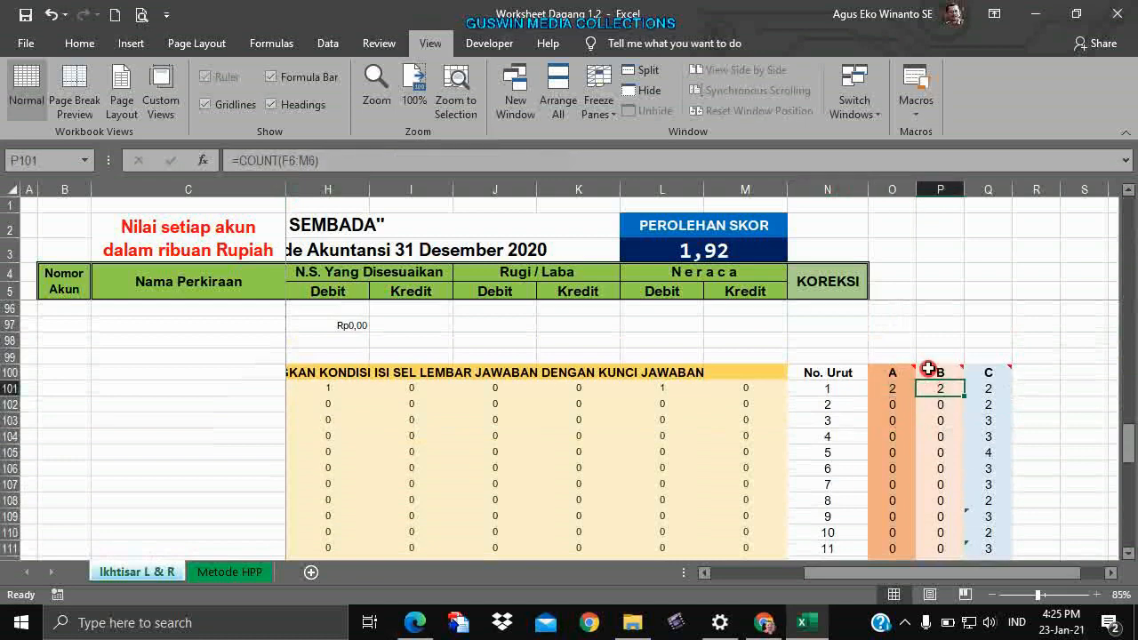
scroll(895, 361, up, 20)
scroll(894, 357, down, 5)
scroll(894, 355, up, 5)
click(818, 309)
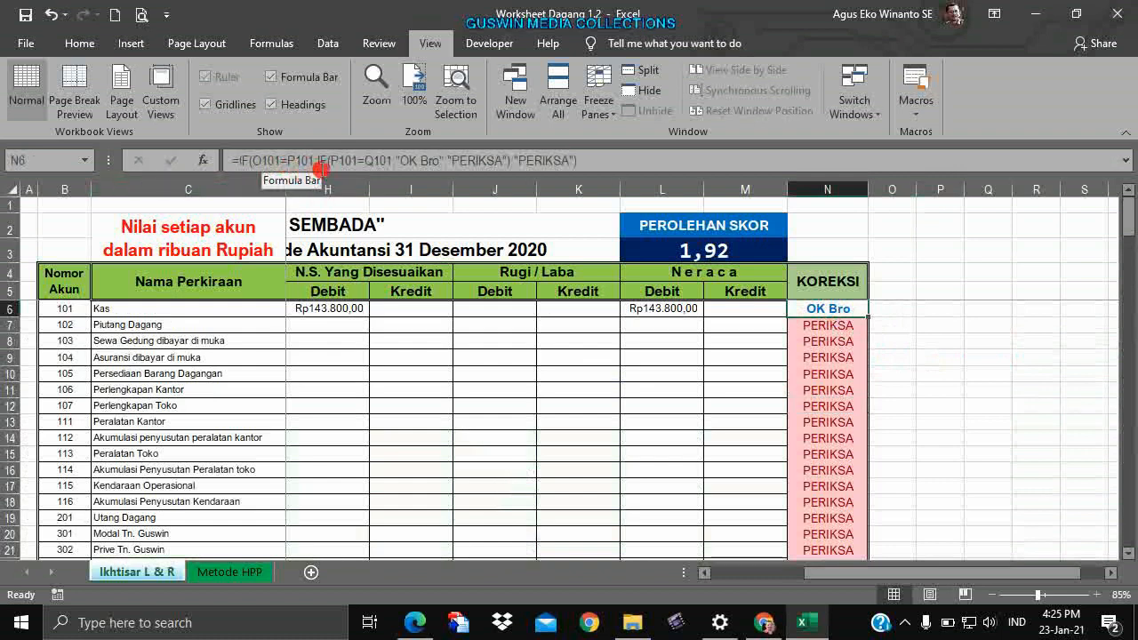
scroll(941, 396, down, 7)
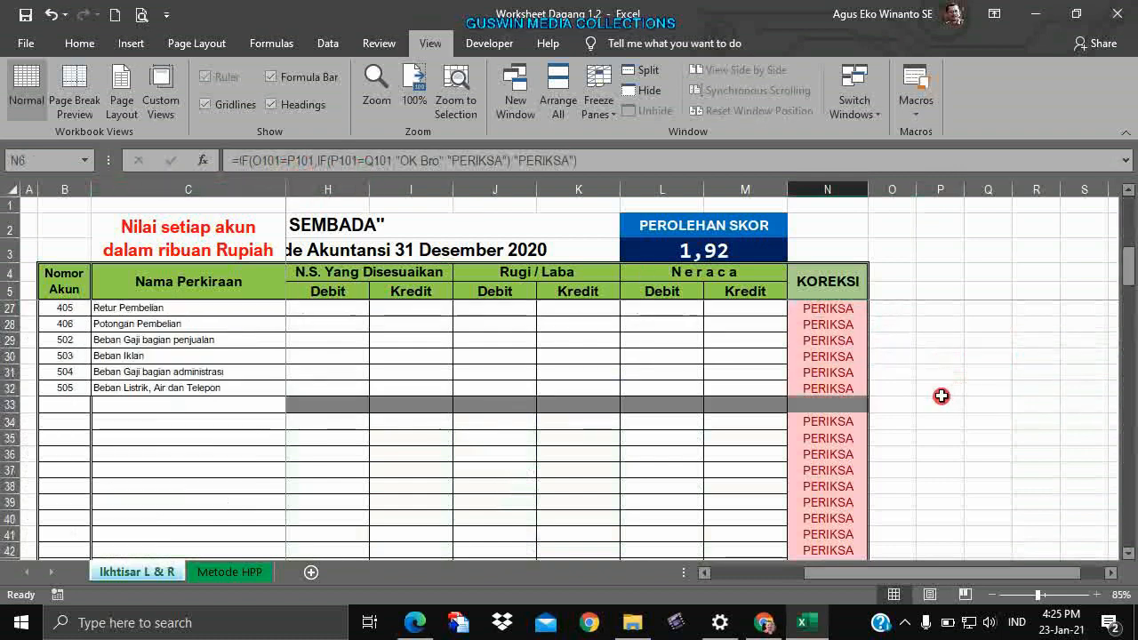
scroll(942, 395, down, 20)
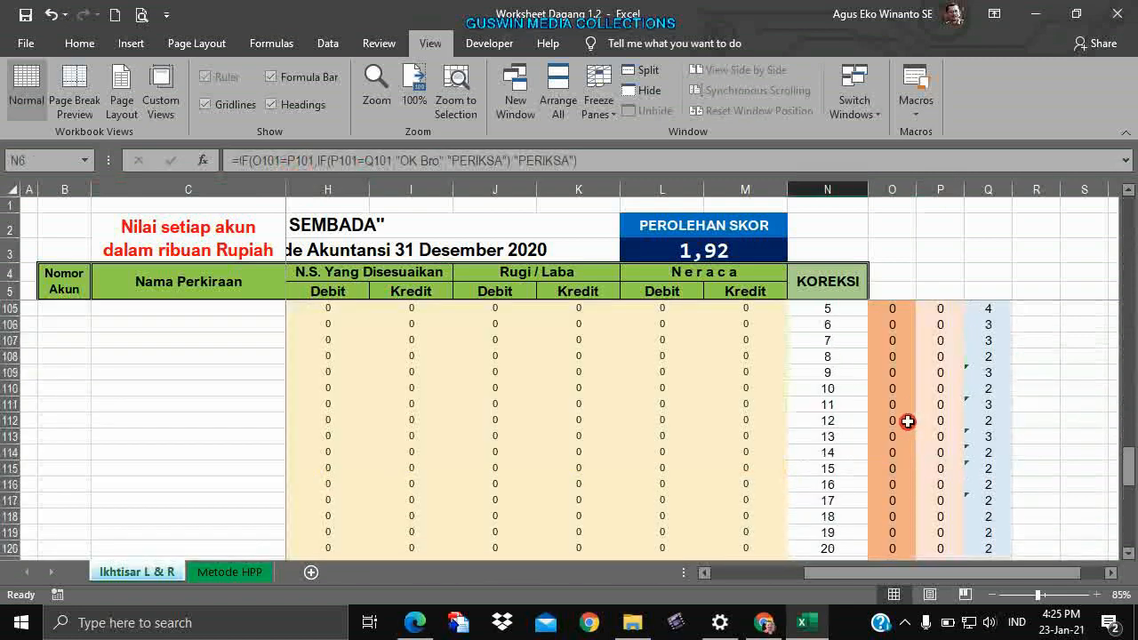
scroll(898, 391, up, 3)
mouse_move(891, 365)
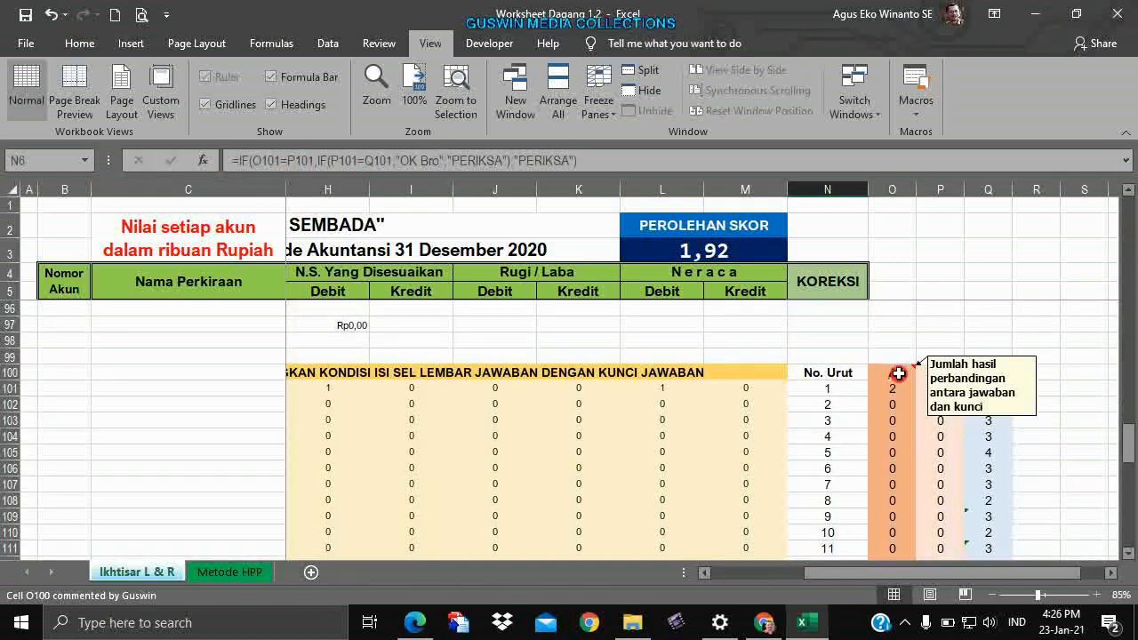
mouse_move(951, 371)
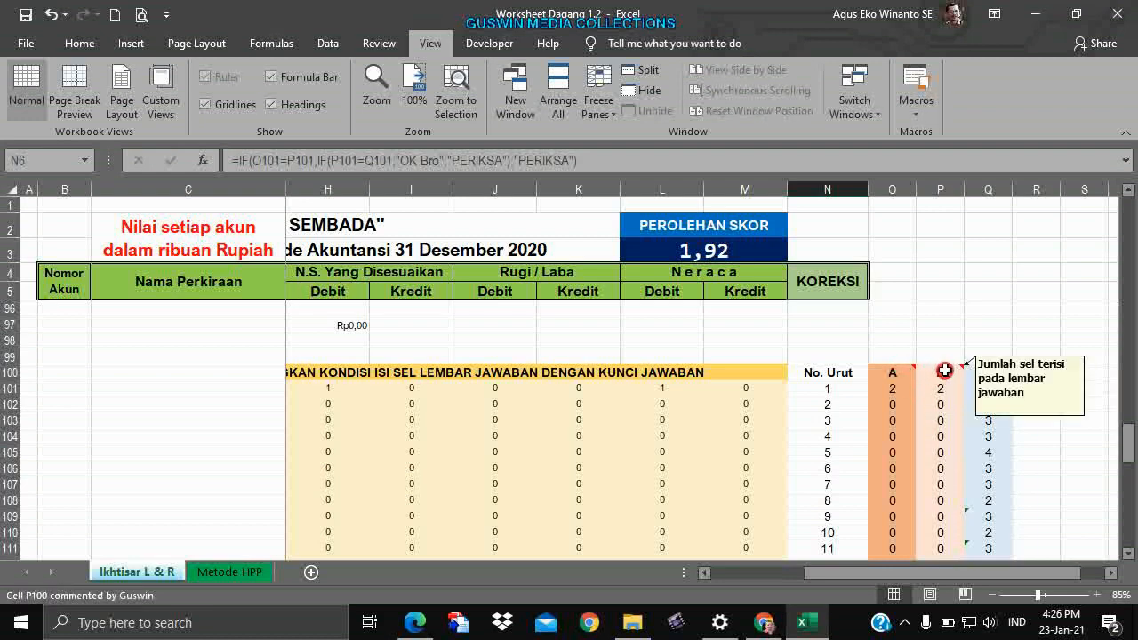
mouse_move(992, 365)
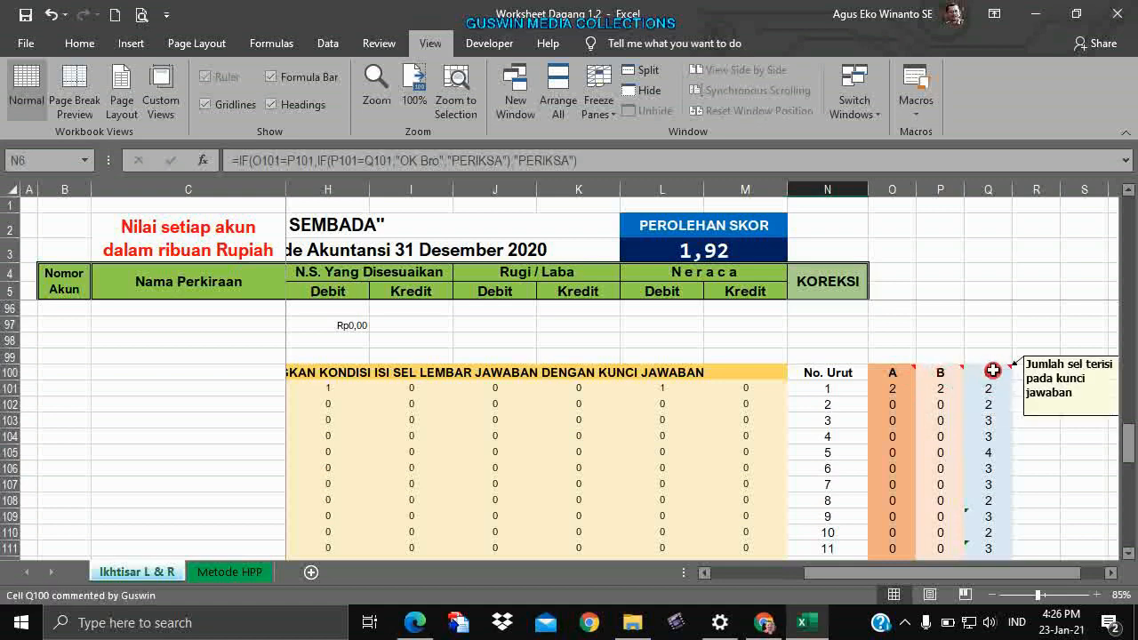
scroll(946, 374, up, 20)
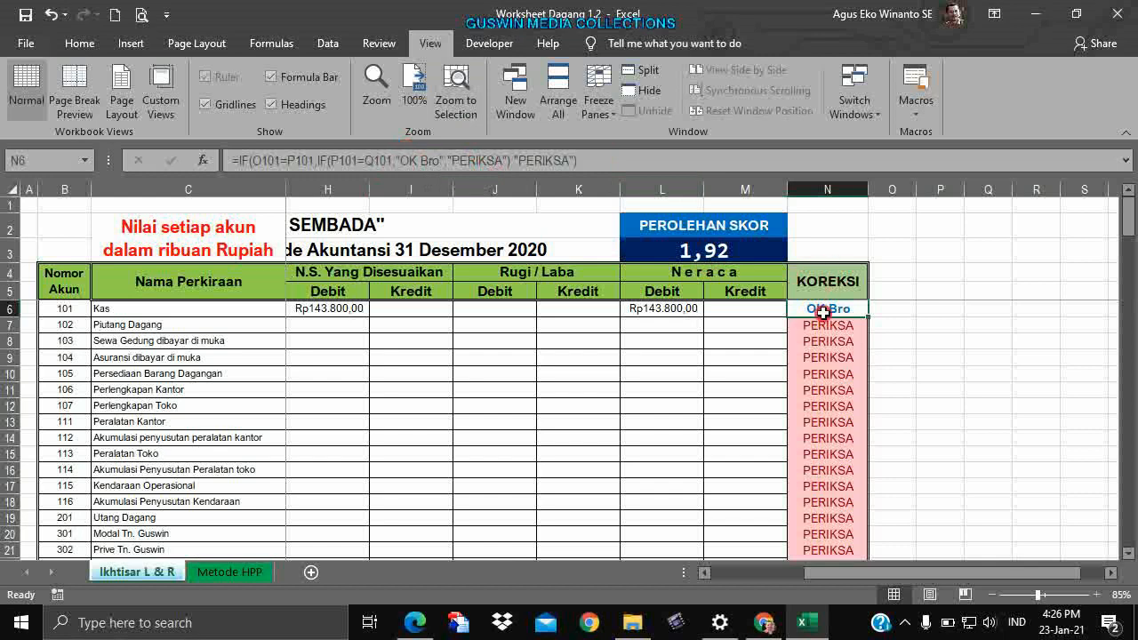
click(947, 339)
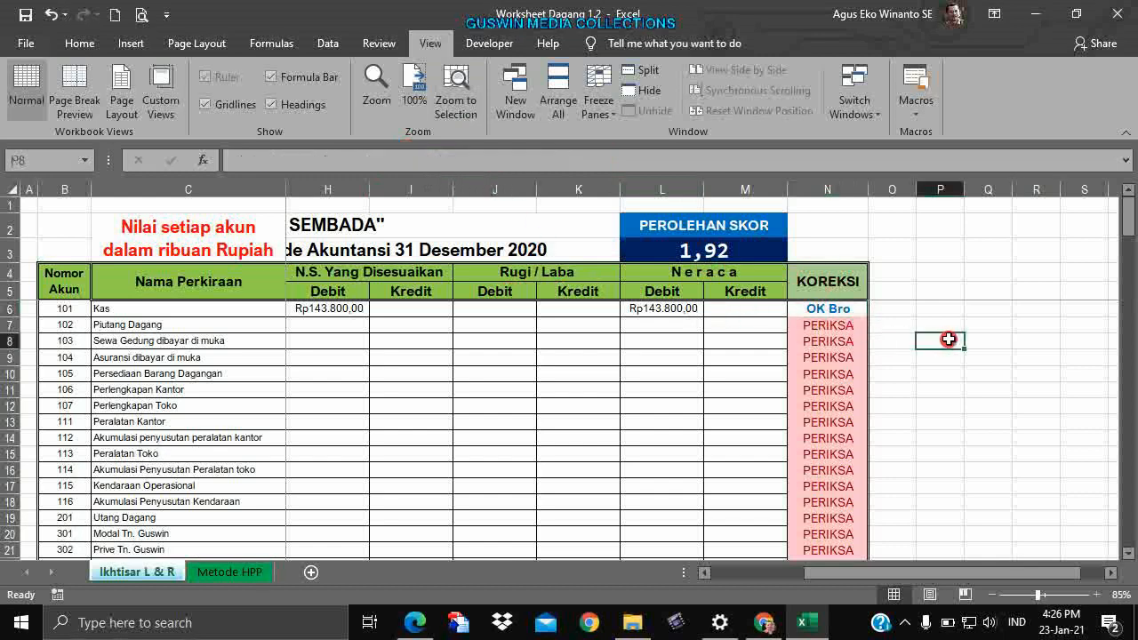
click(833, 305)
scroll(884, 386, down, 13)
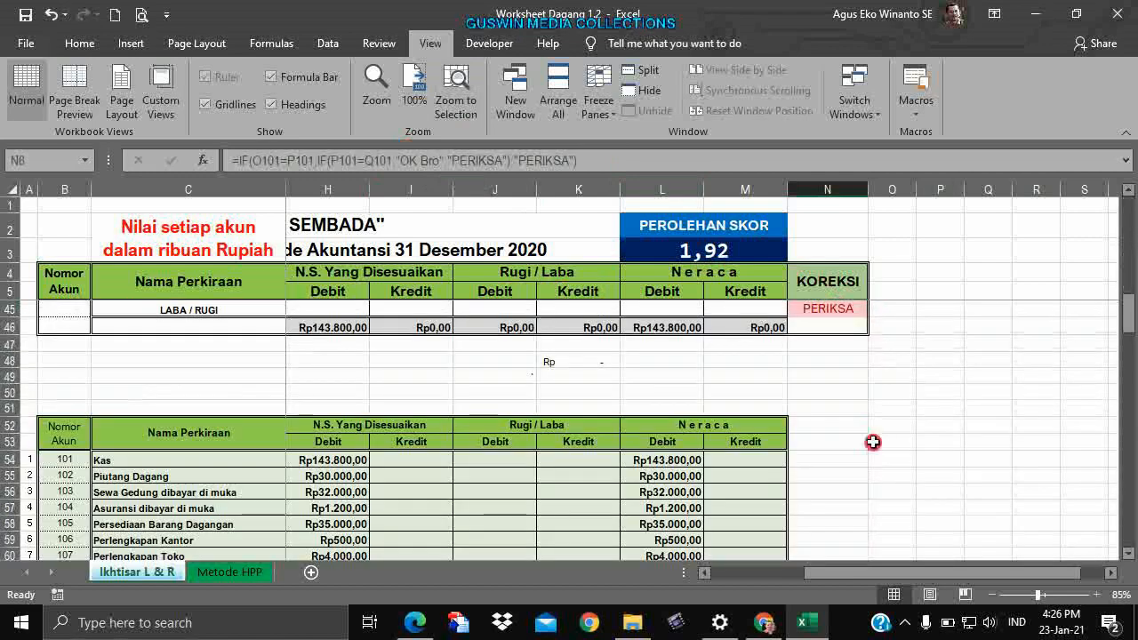
scroll(868, 486, up, 13)
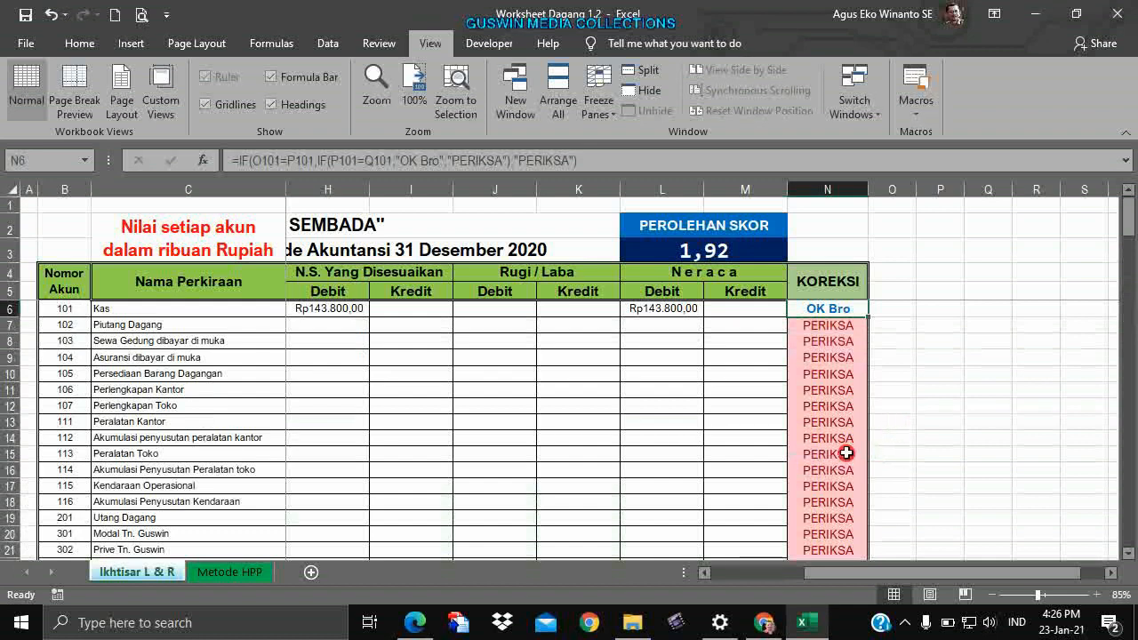
click(900, 402)
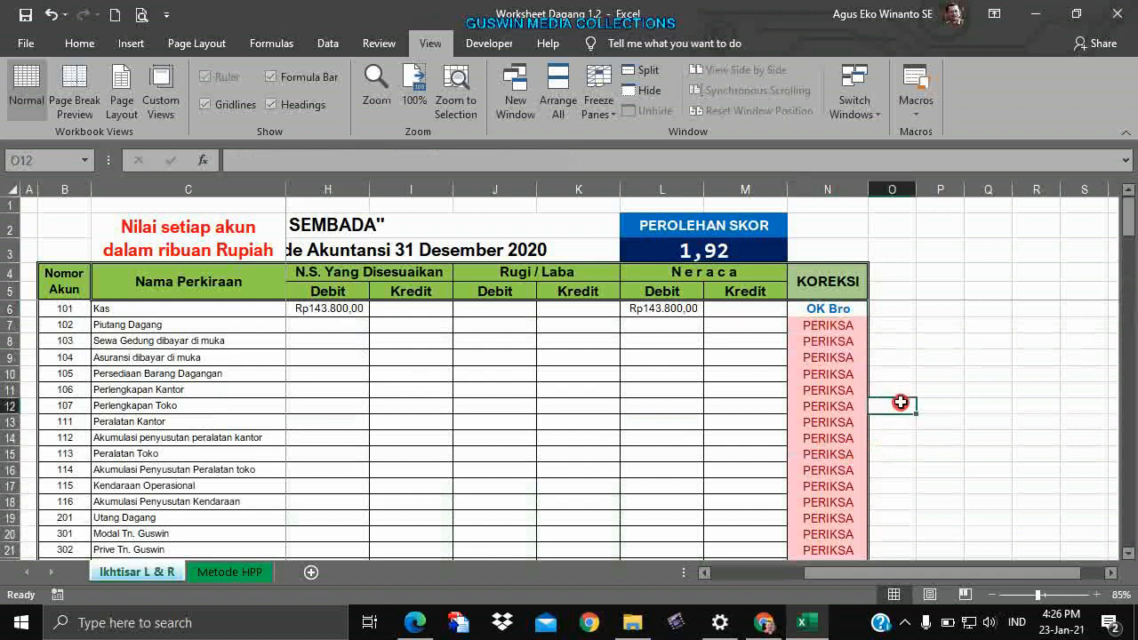
click(698, 340)
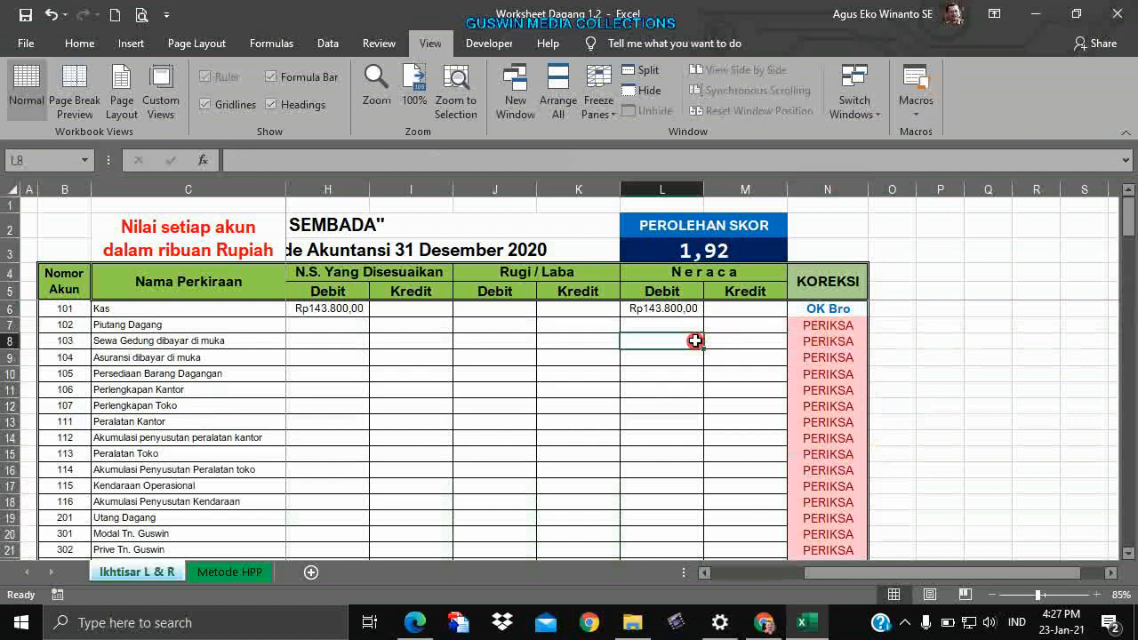
click(637, 409)
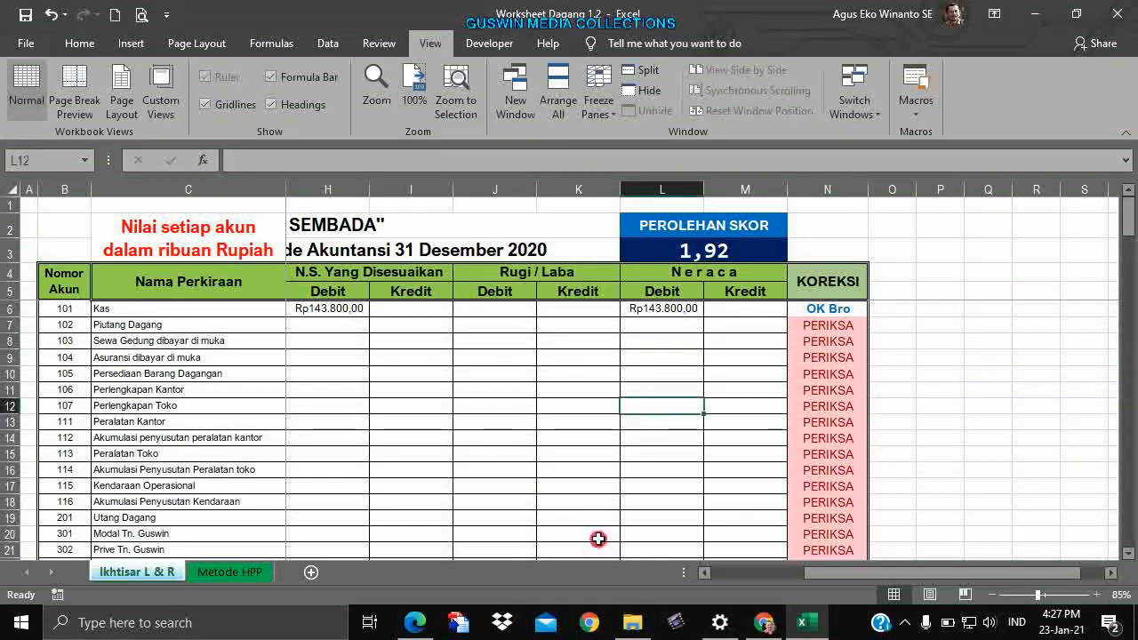
click(722, 373)
click(697, 229)
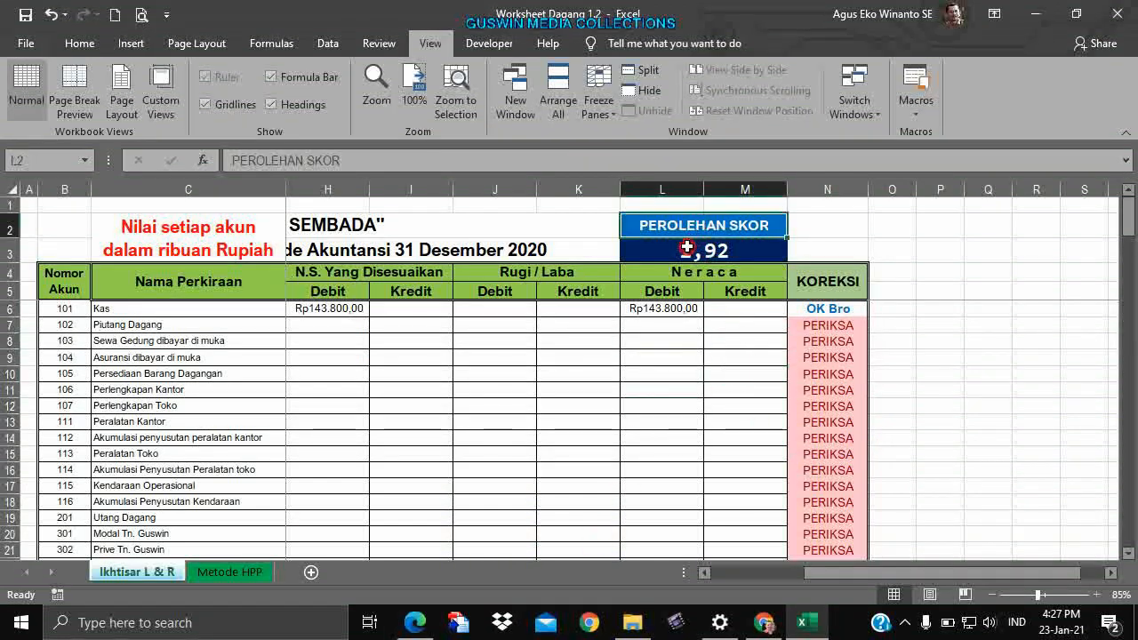
click(692, 250)
click(673, 309)
click(702, 228)
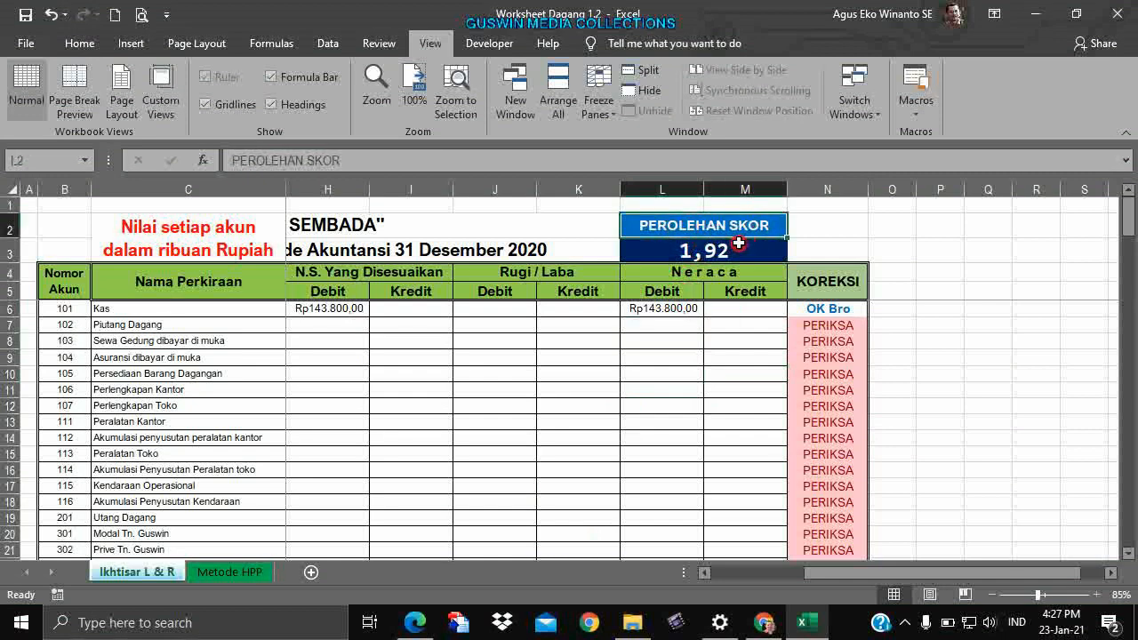
click(738, 242)
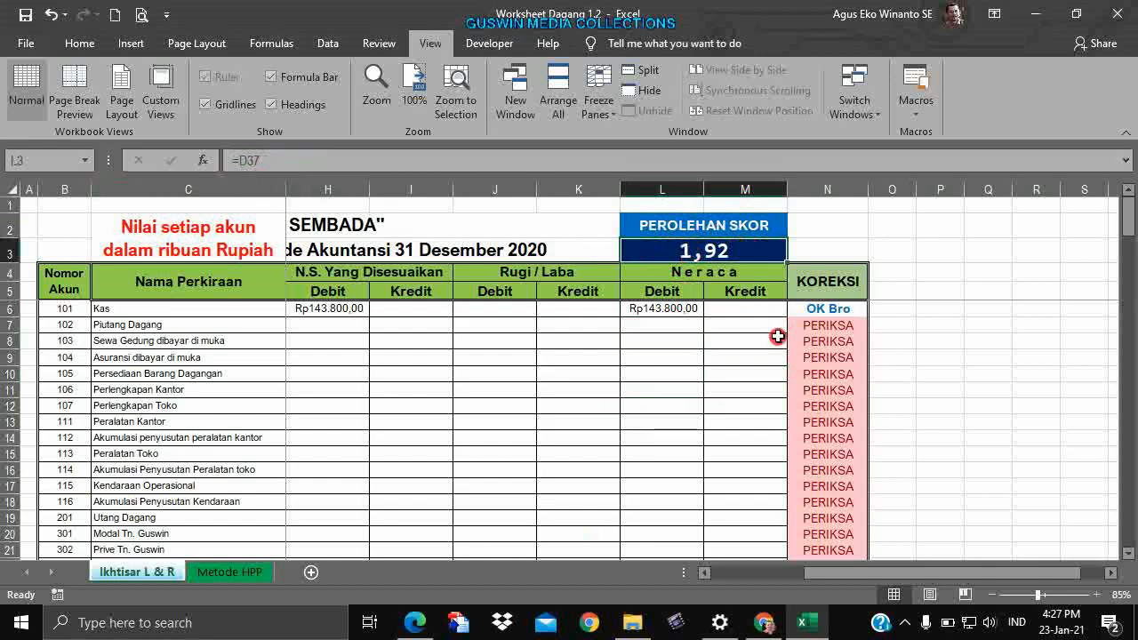
Undo the last change to row 141 in the lower comparison table.
scroll(736, 352, down, 14)
click(779, 390)
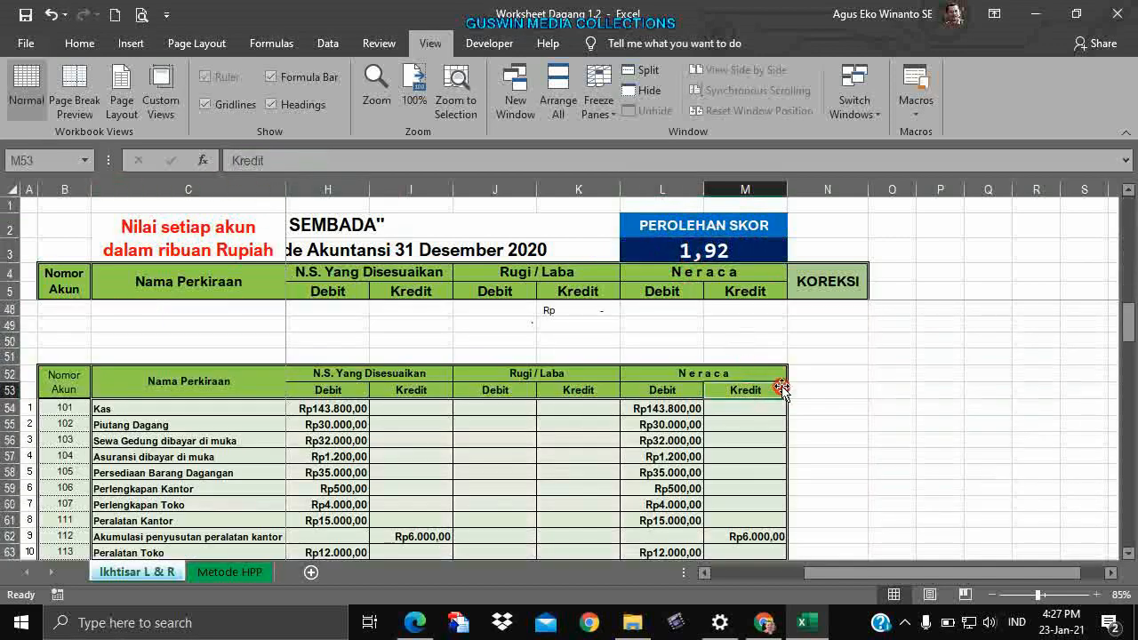
scroll(781, 382, down, 20)
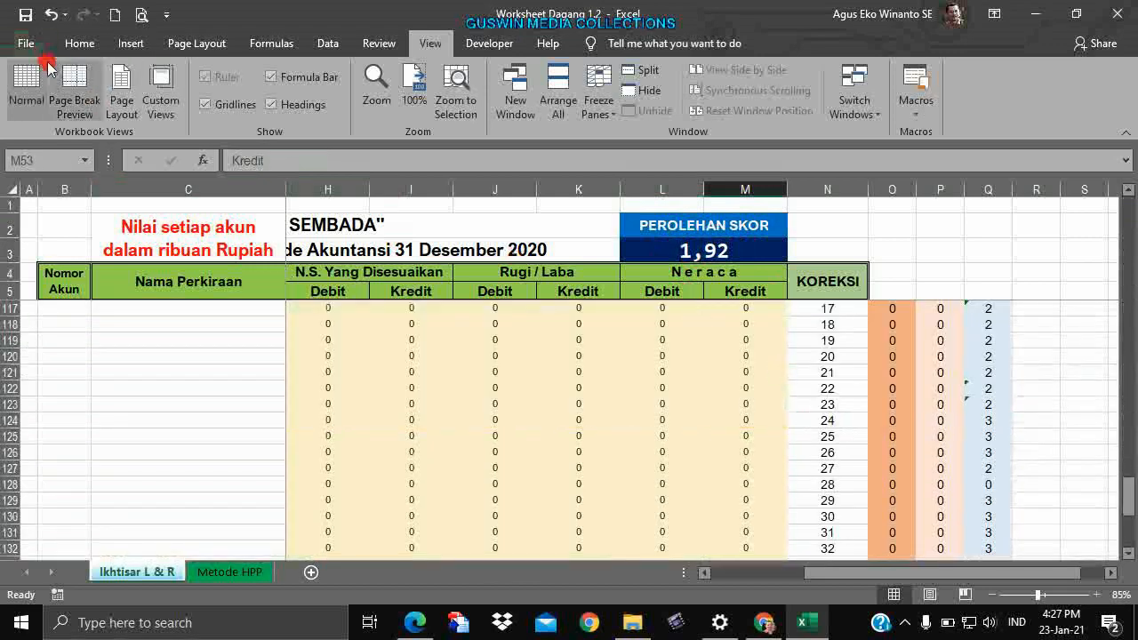
click(53, 16)
click(771, 362)
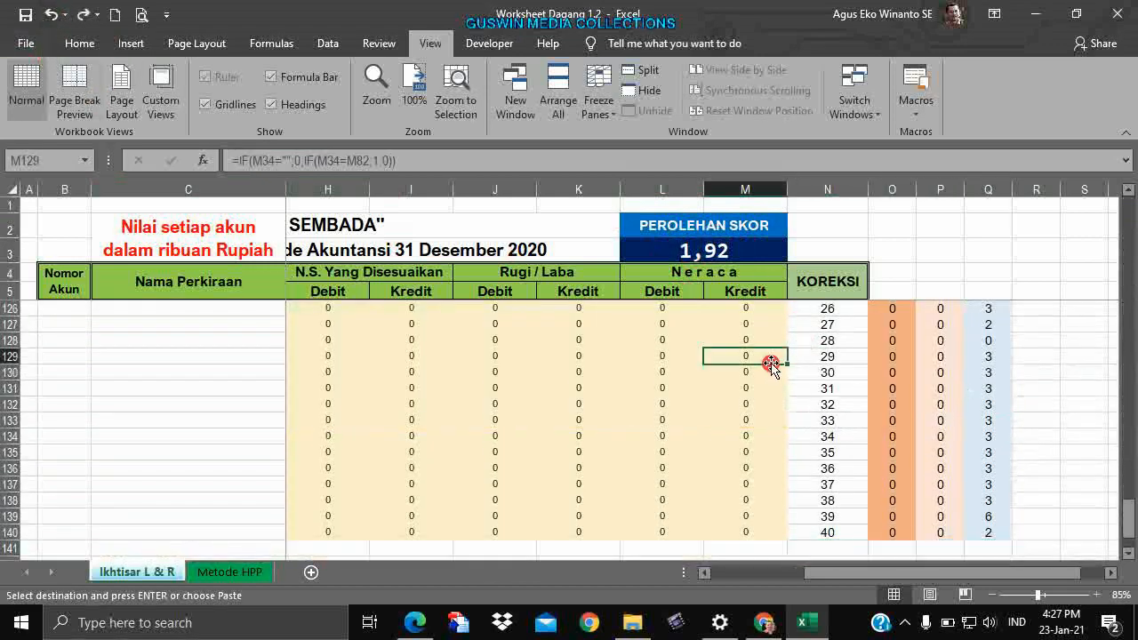
Select F6 and show the totals row and the second table from row 52.
scroll(776, 366, up, 13)
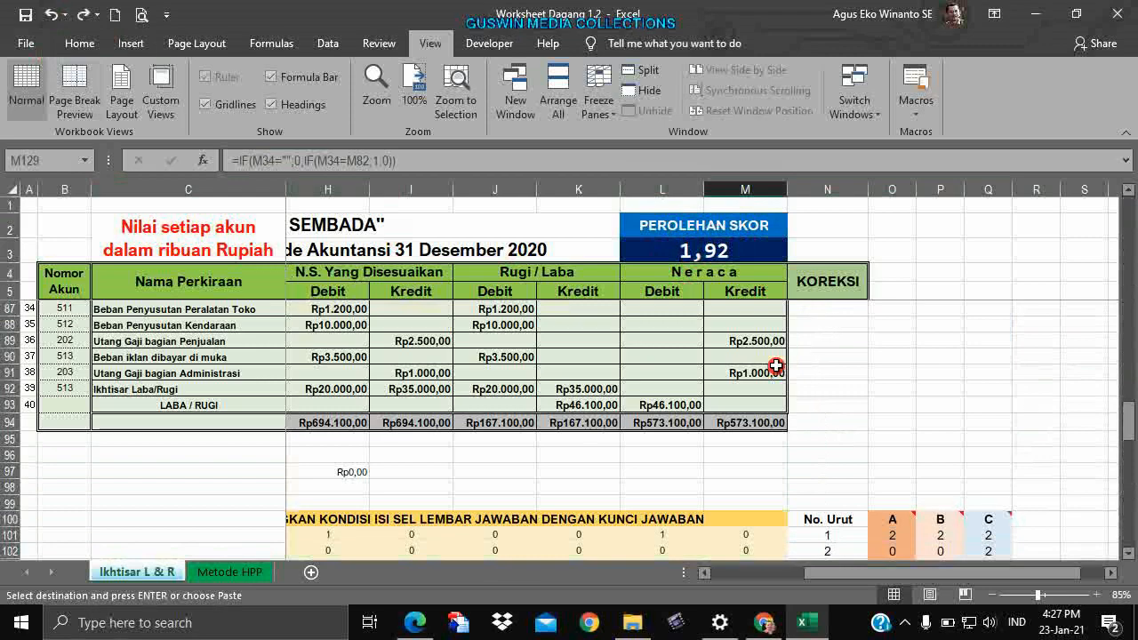
scroll(776, 367, up, 6)
scroll(776, 367, down, 4)
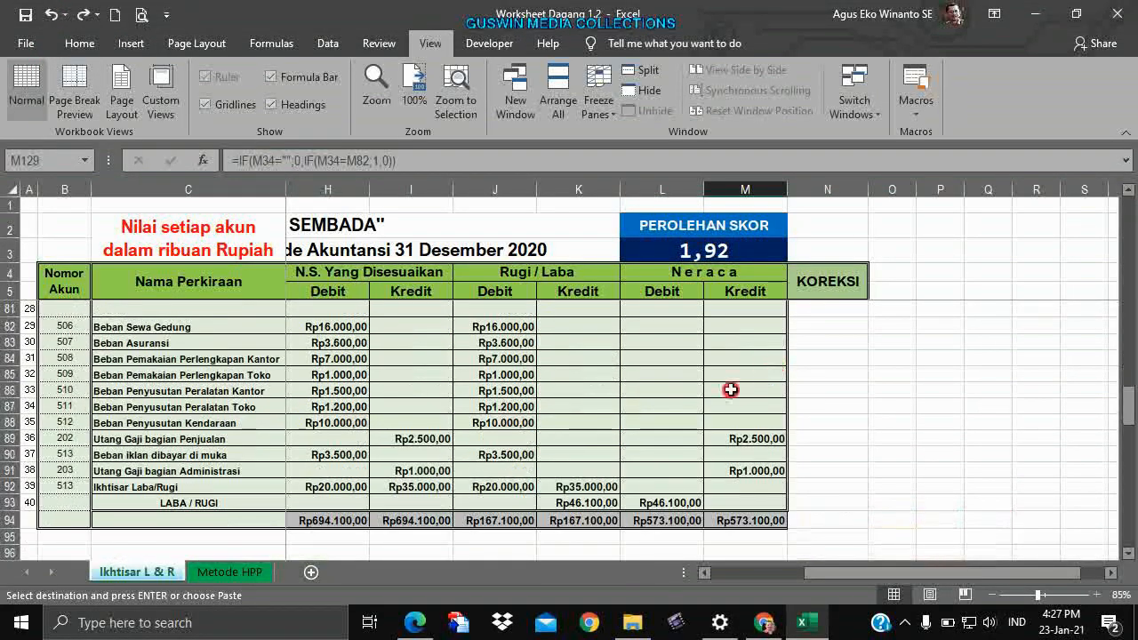
scroll(702, 387, up, 11)
drag(840, 573, 727, 586)
scroll(601, 484, up, 4)
scroll(599, 471, down, 5)
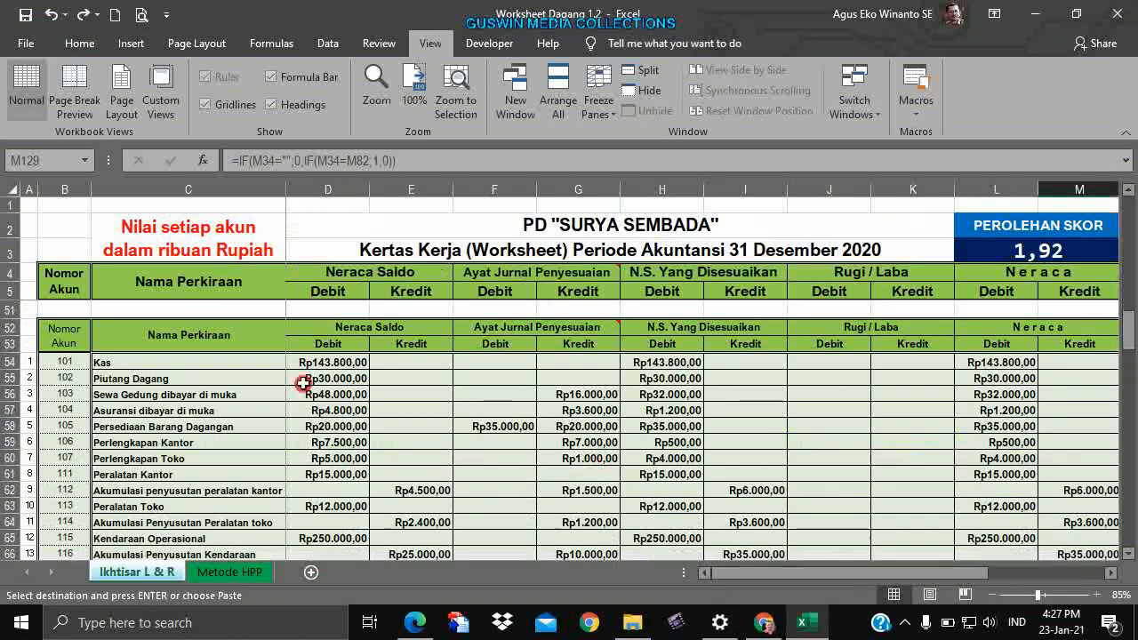
scroll(952, 398, down, 7)
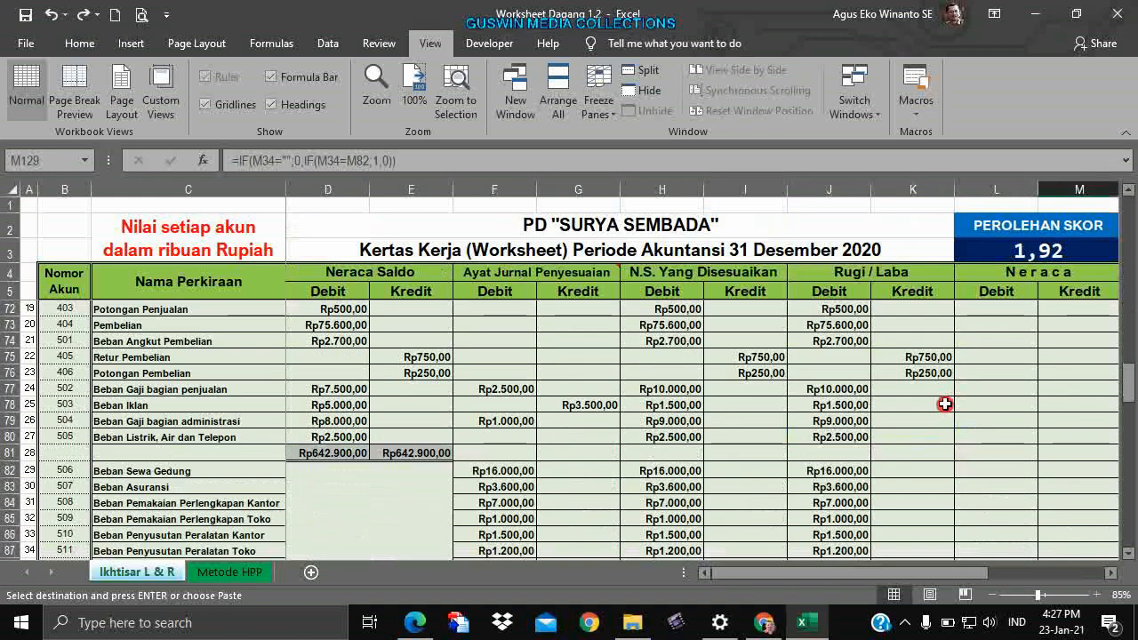
scroll(944, 404, down, 6)
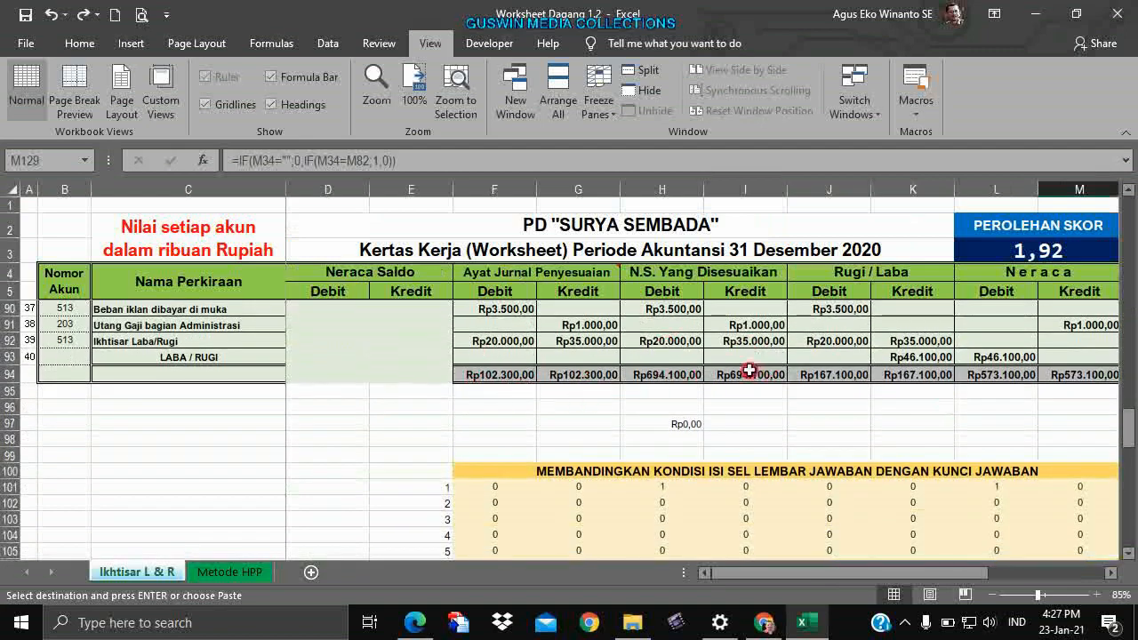
scroll(787, 361, up, 20)
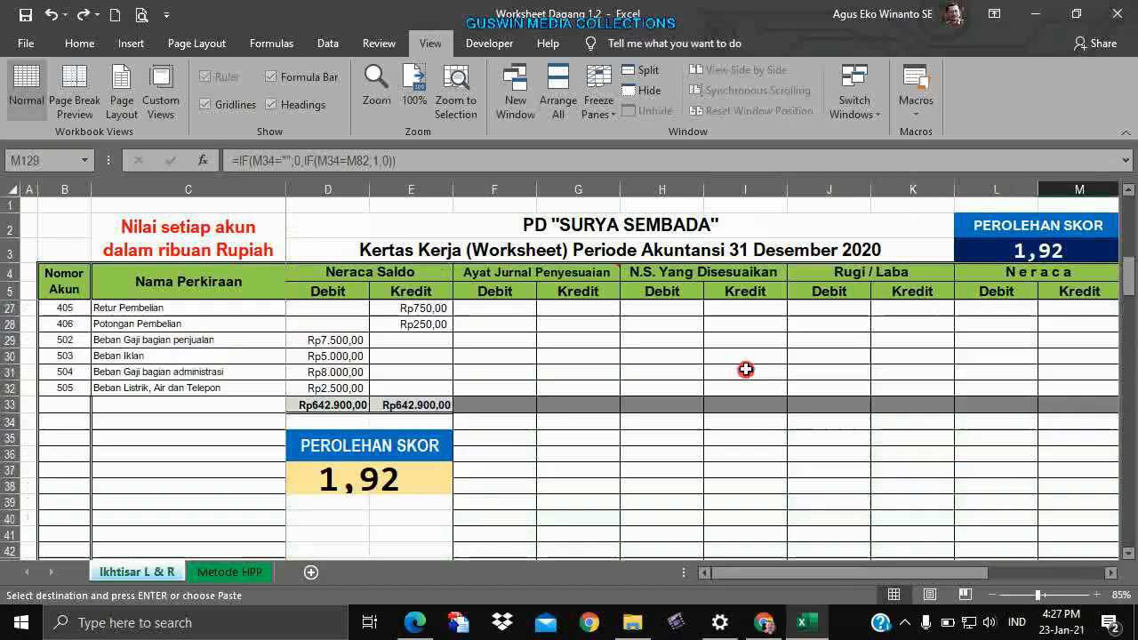
click(485, 310)
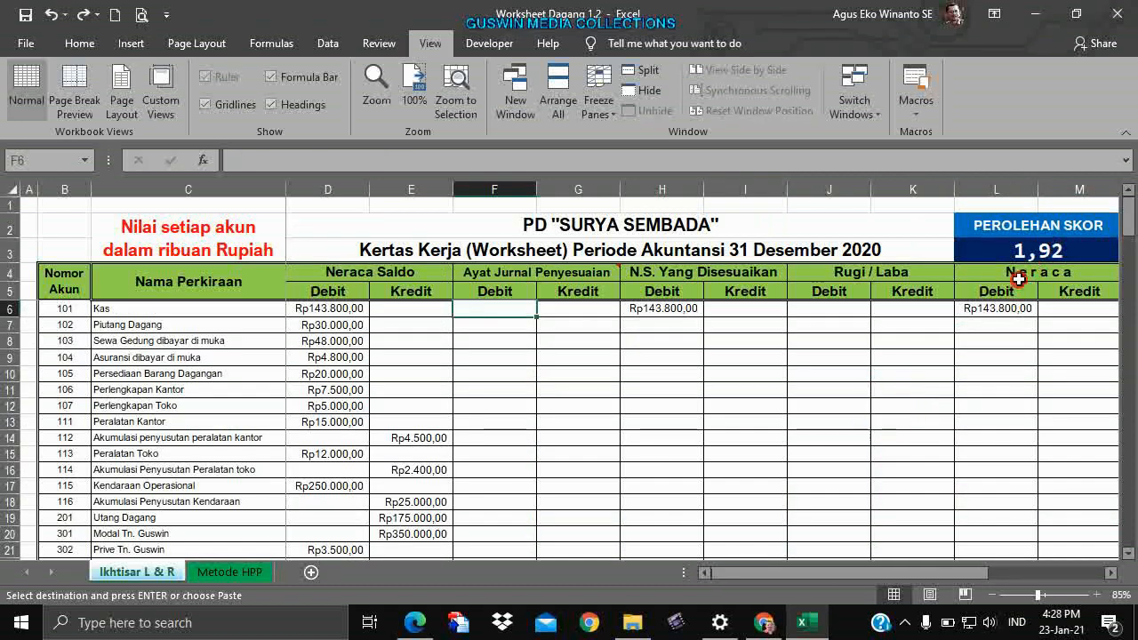
scroll(776, 483, down, 13)
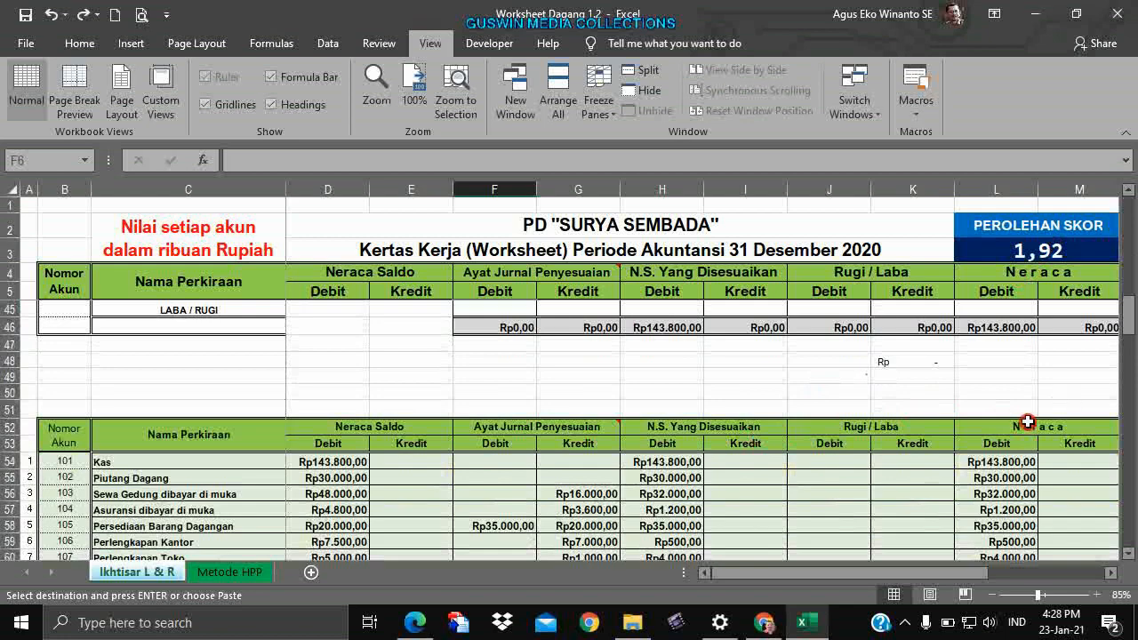
Hide rows 51 through 144, which hold the answer key and comparison tables.
click(9, 407)
drag(9, 407, 118, 525)
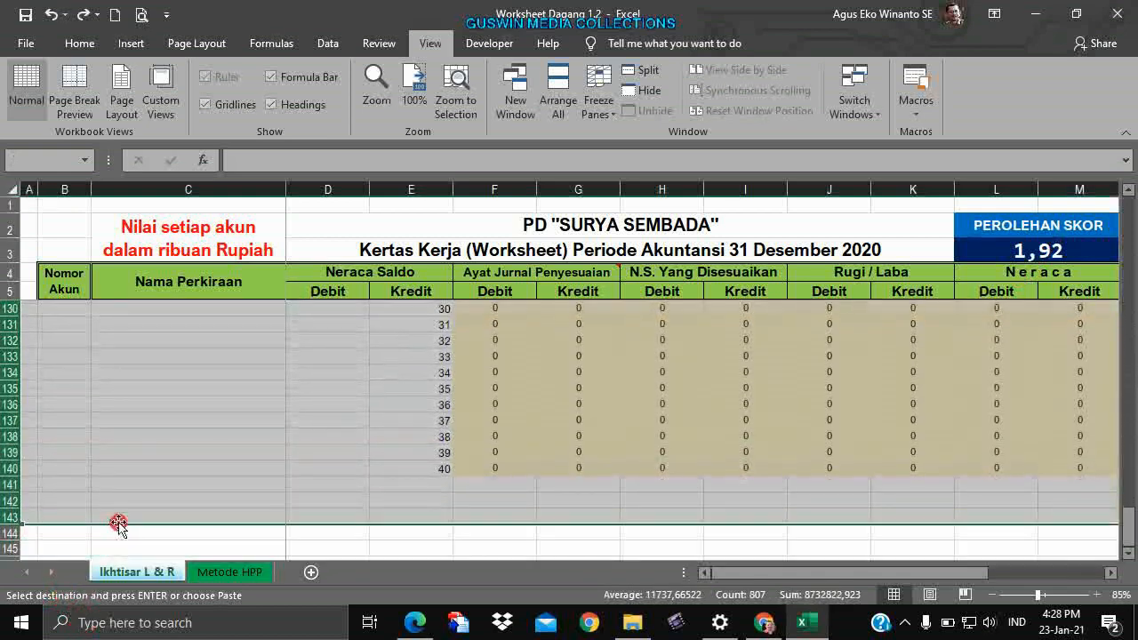
right_click(77, 394)
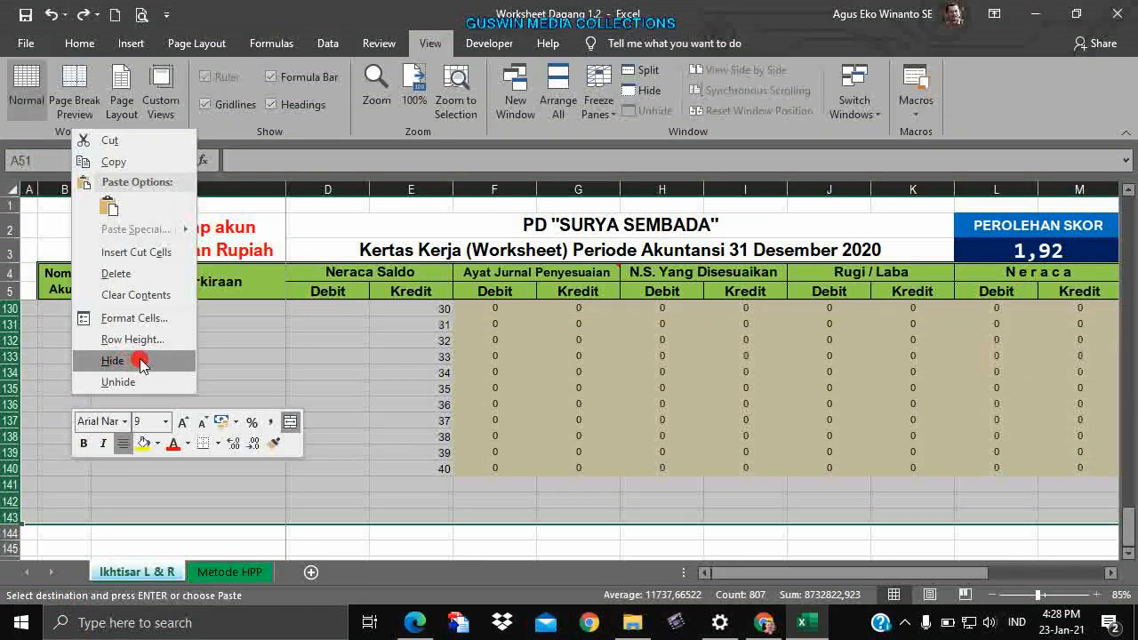
click(113, 360)
click(460, 418)
scroll(469, 440, up, 6)
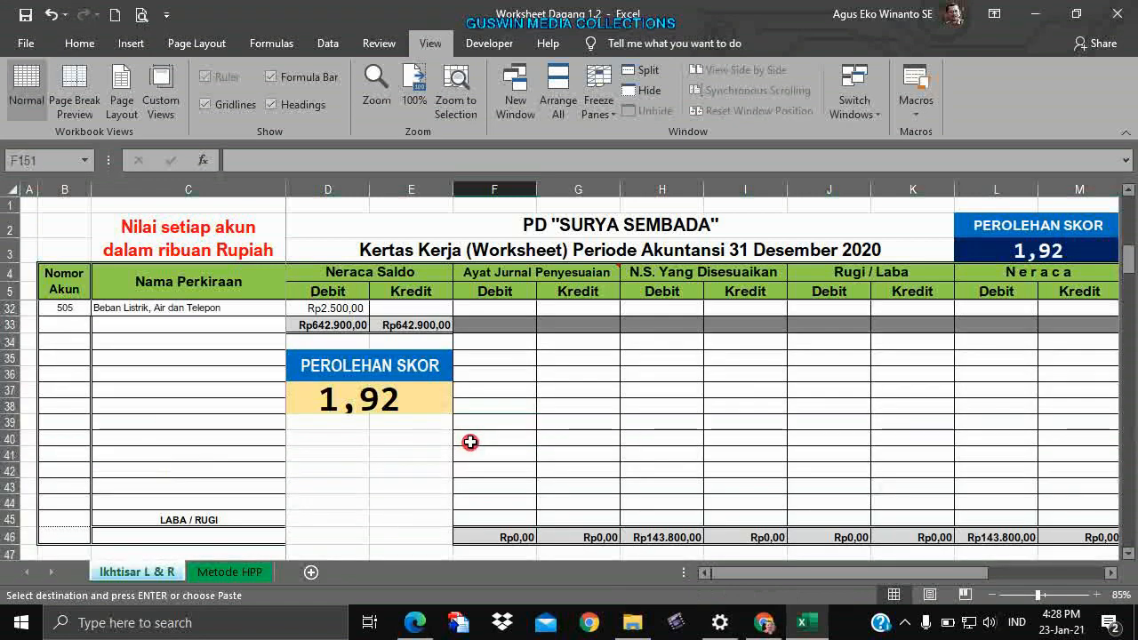
scroll(469, 441, down, 5)
scroll(467, 451, up, 5)
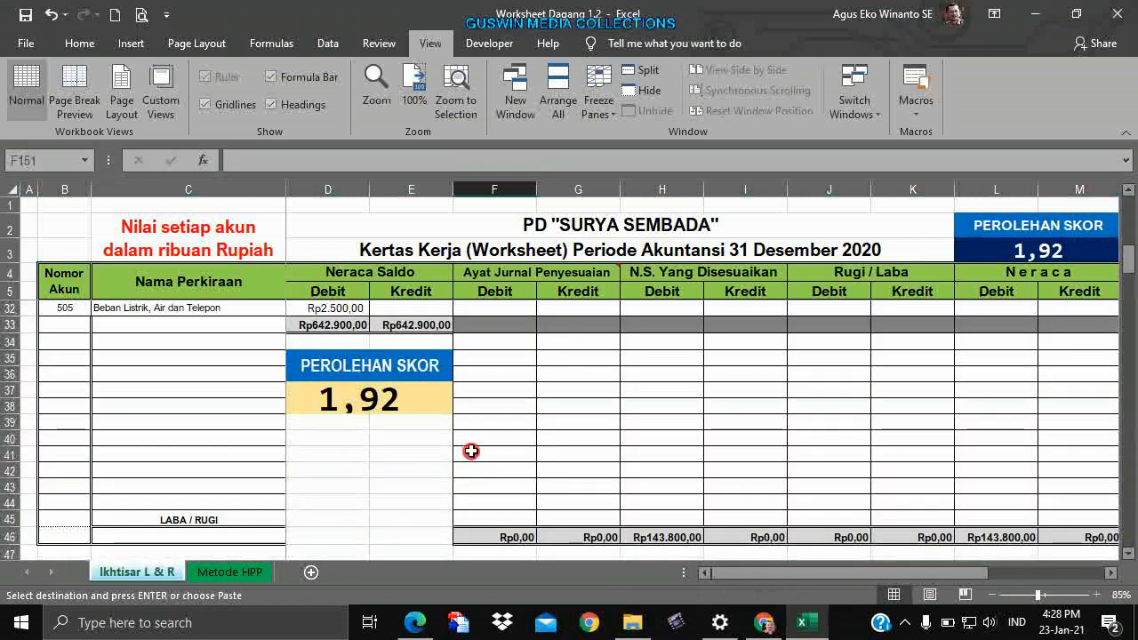
scroll(472, 451, up, 9)
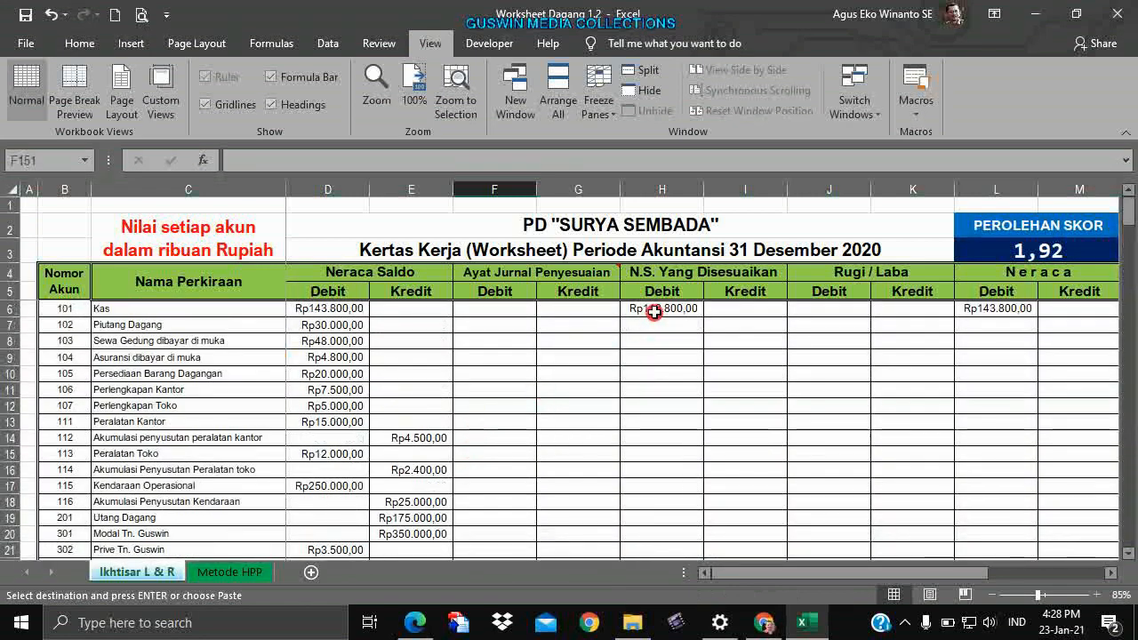
Delete the Rp143.800,00 Kas amounts from H6 and L6.
click(654, 311)
key(Delete)
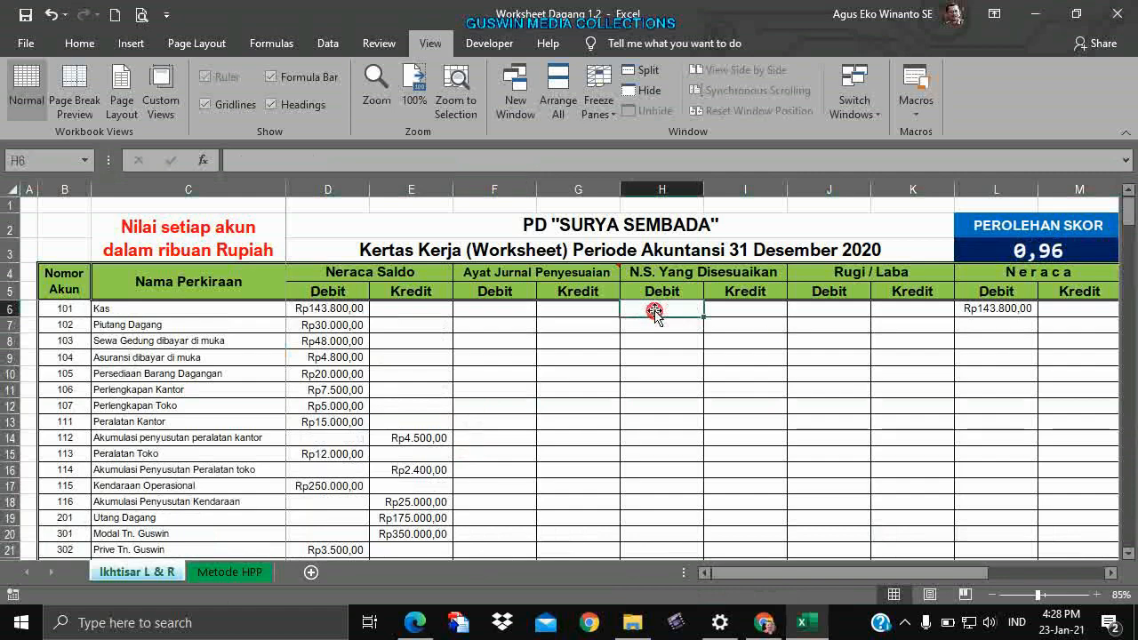
click(1020, 308)
key(Delete)
click(967, 355)
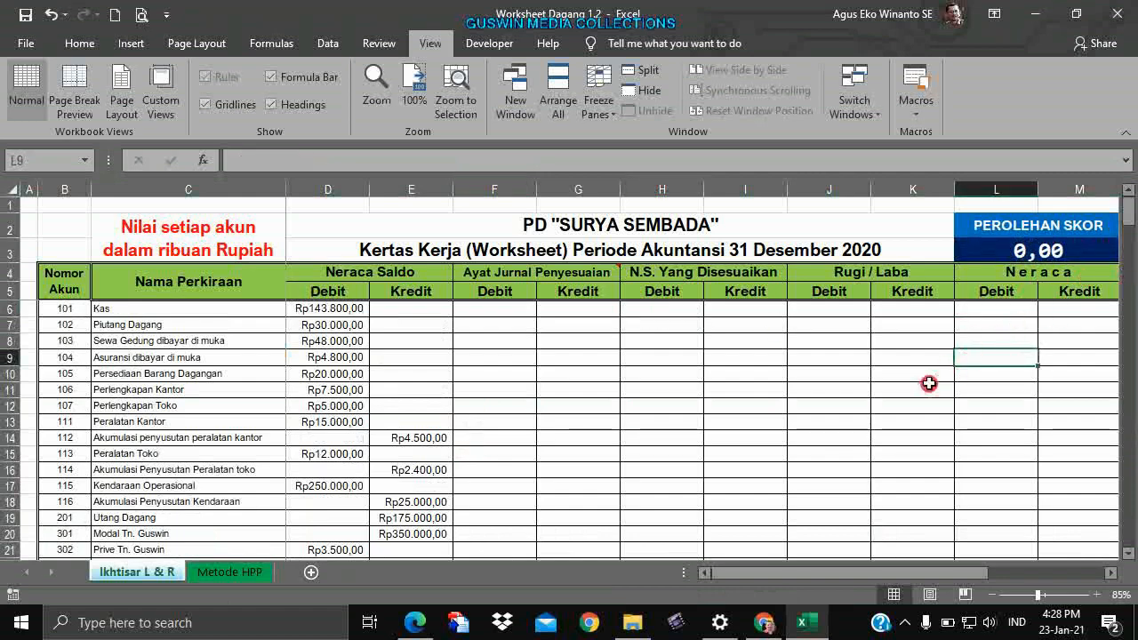
Check the exercise table to confirm every answer column is blank and the score is 0,00.
scroll(929, 384, down, 9)
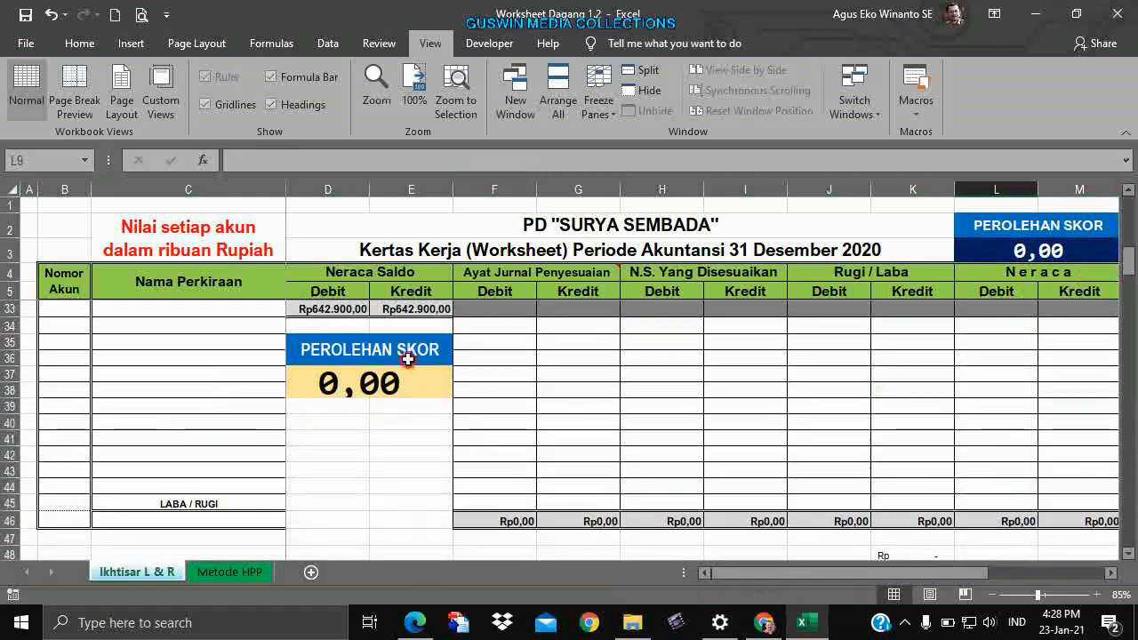
scroll(469, 397, up, 3)
scroll(470, 398, down, 2)
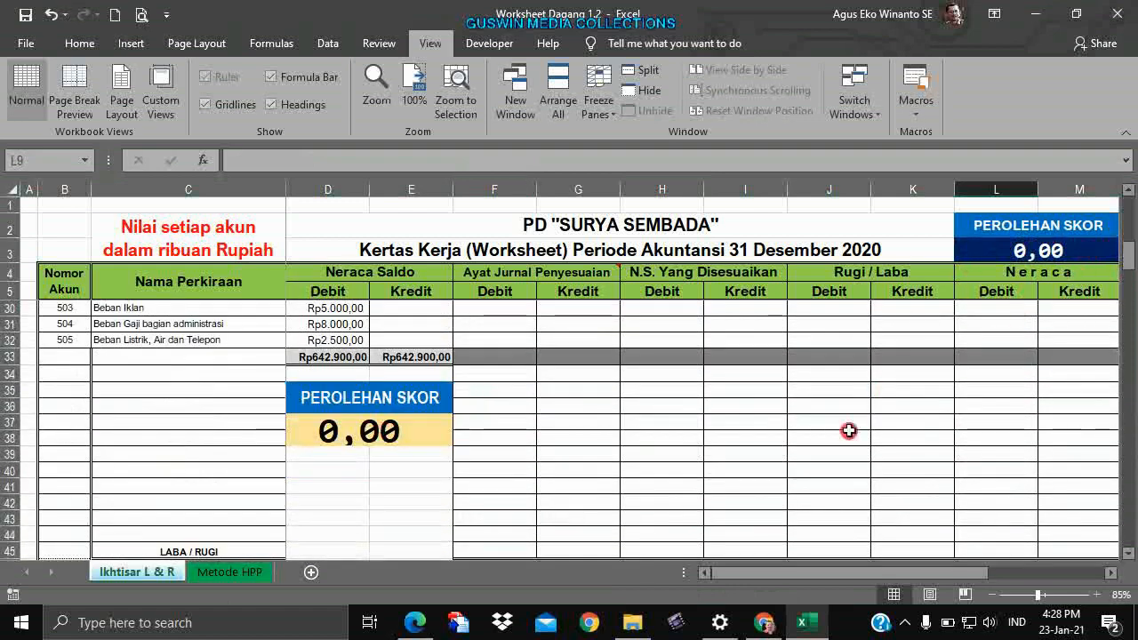
click(759, 407)
scroll(753, 404, up, 8)
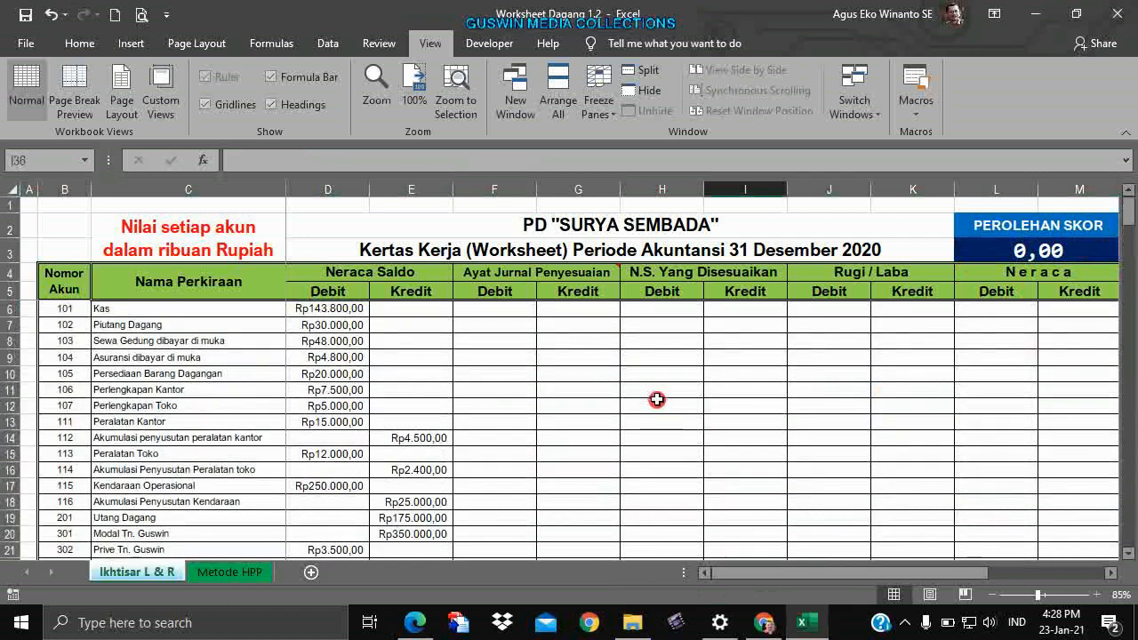
scroll(658, 398, down, 5)
scroll(623, 395, up, 5)
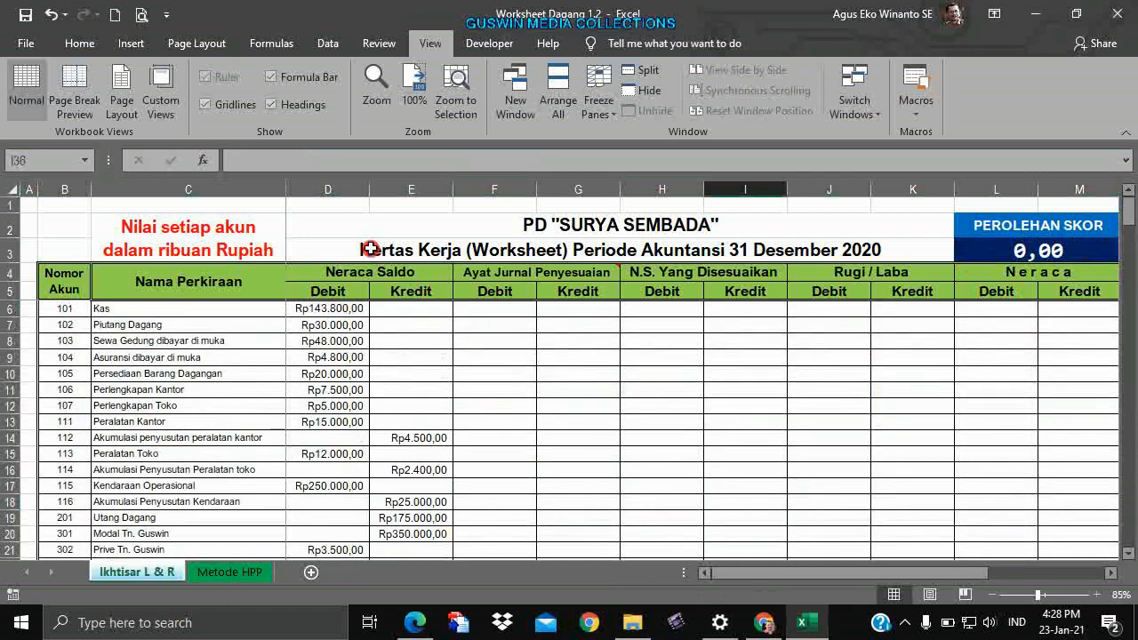
scroll(400, 445, down, 5)
scroll(400, 444, up, 4)
scroll(400, 445, up, 1)
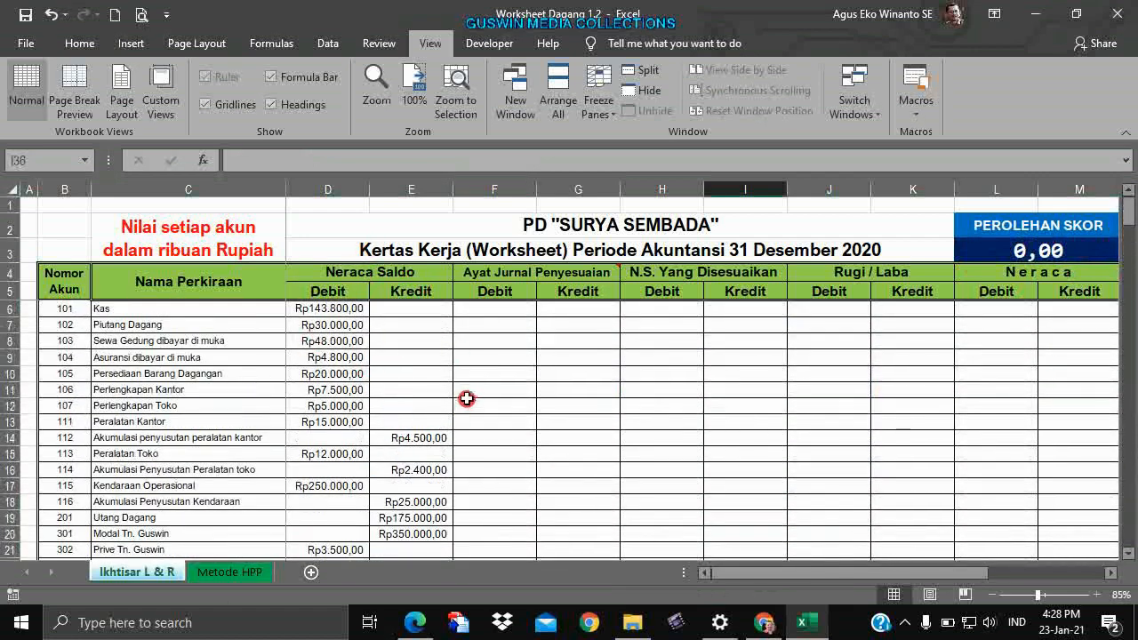
scroll(556, 388, down, 3)
scroll(534, 307, up, 3)
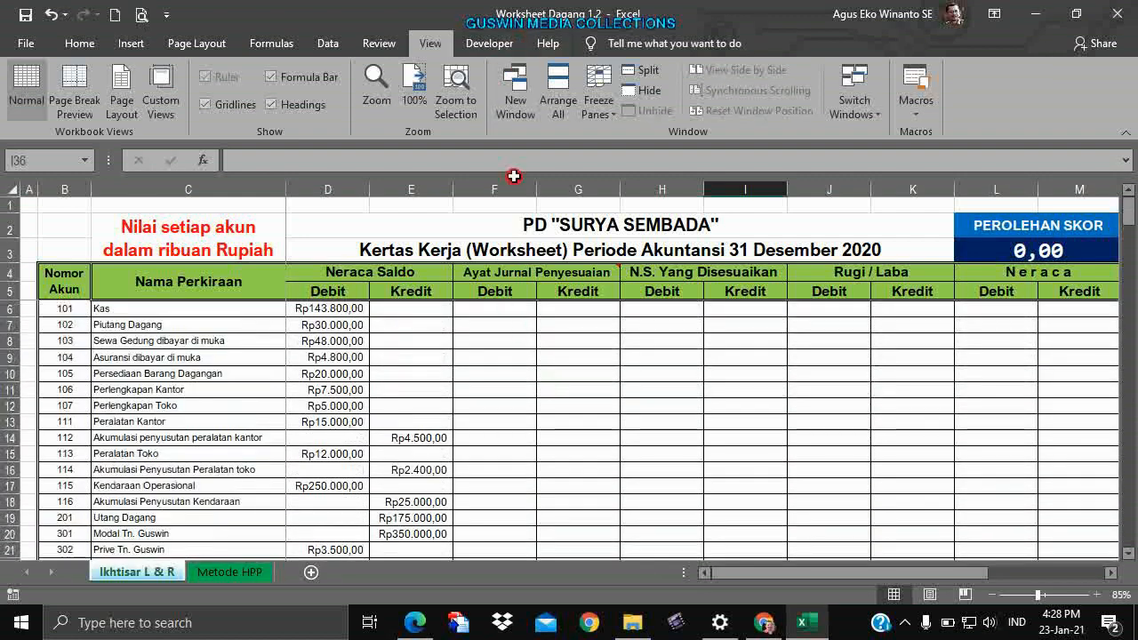
click(516, 322)
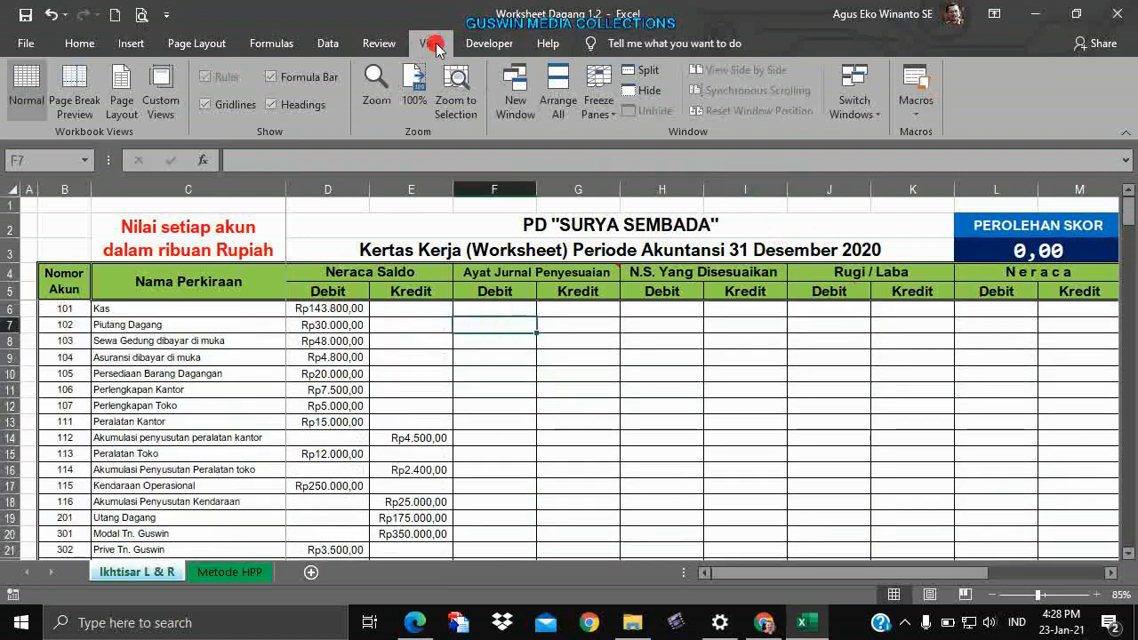
Unfreeze the panes, then refreeze them at cell D6.
click(599, 103)
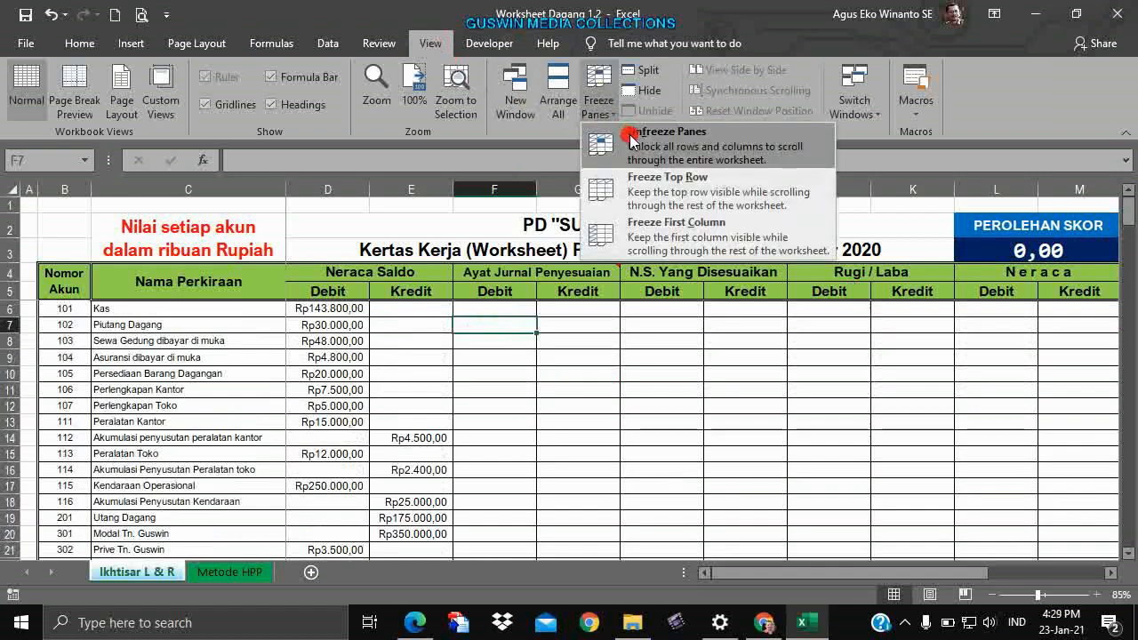
click(631, 136)
scroll(635, 384, down, 7)
scroll(627, 386, up, 7)
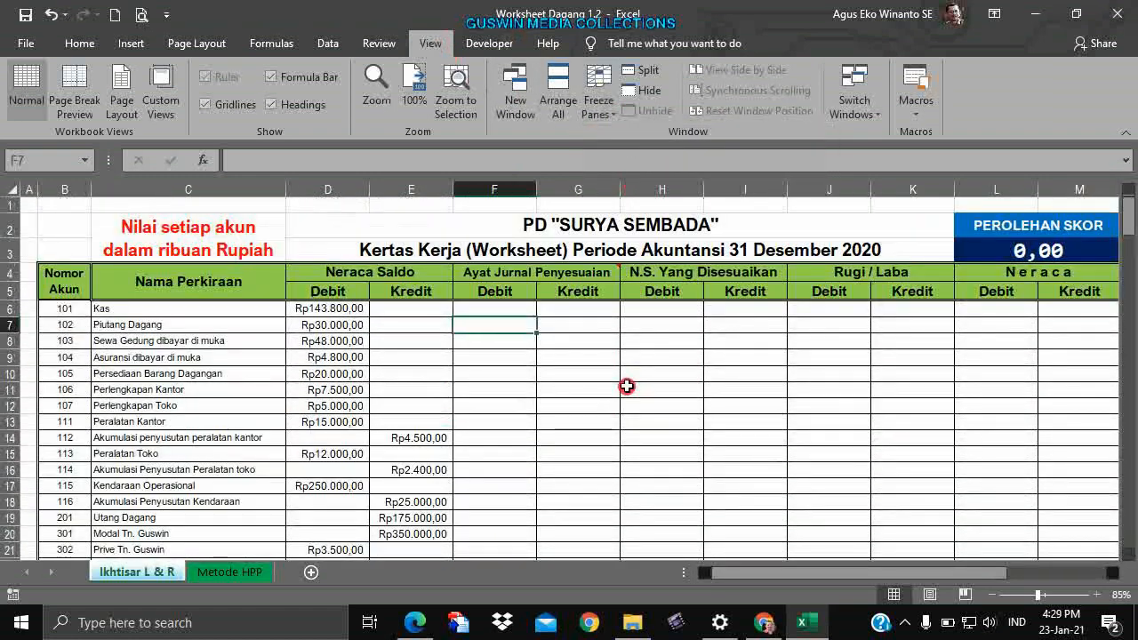
click(658, 370)
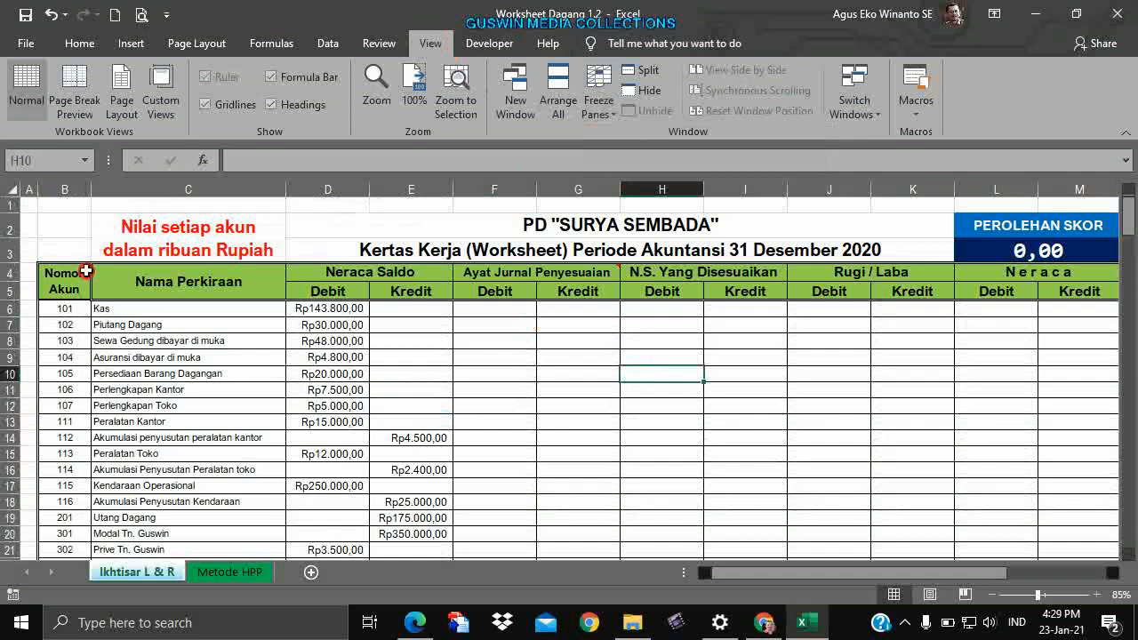
click(729, 380)
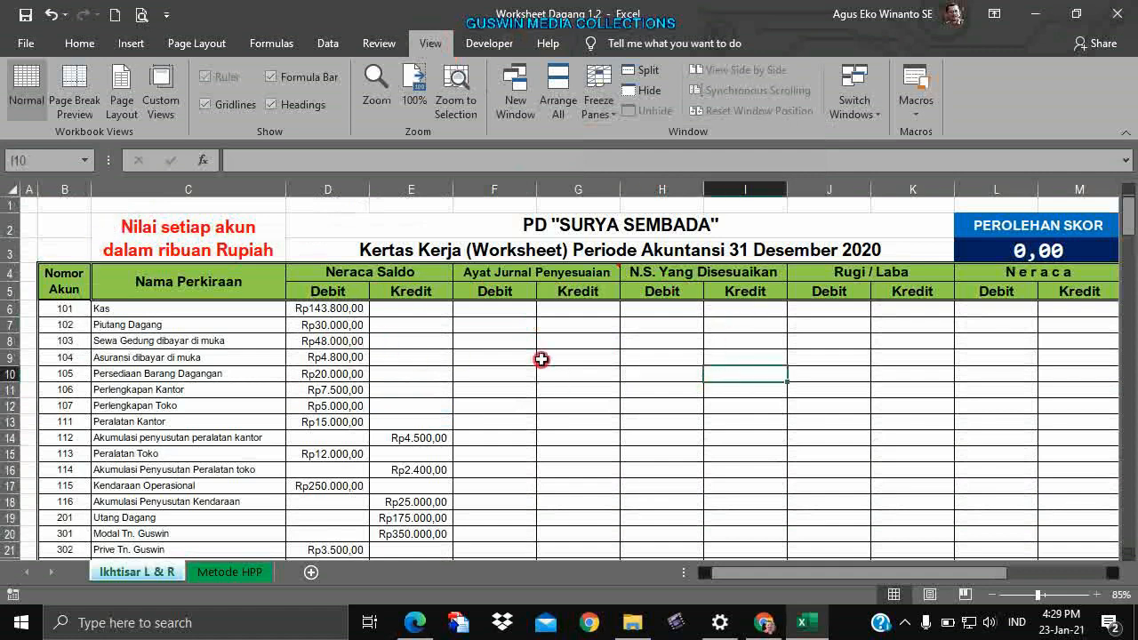
click(488, 309)
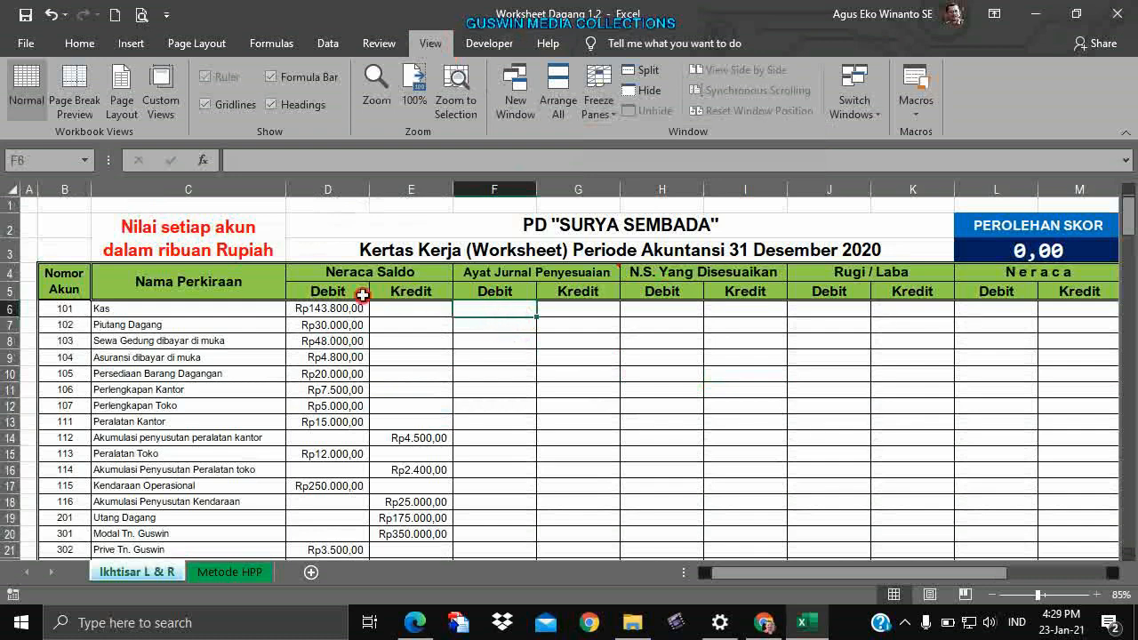
click(338, 309)
click(553, 355)
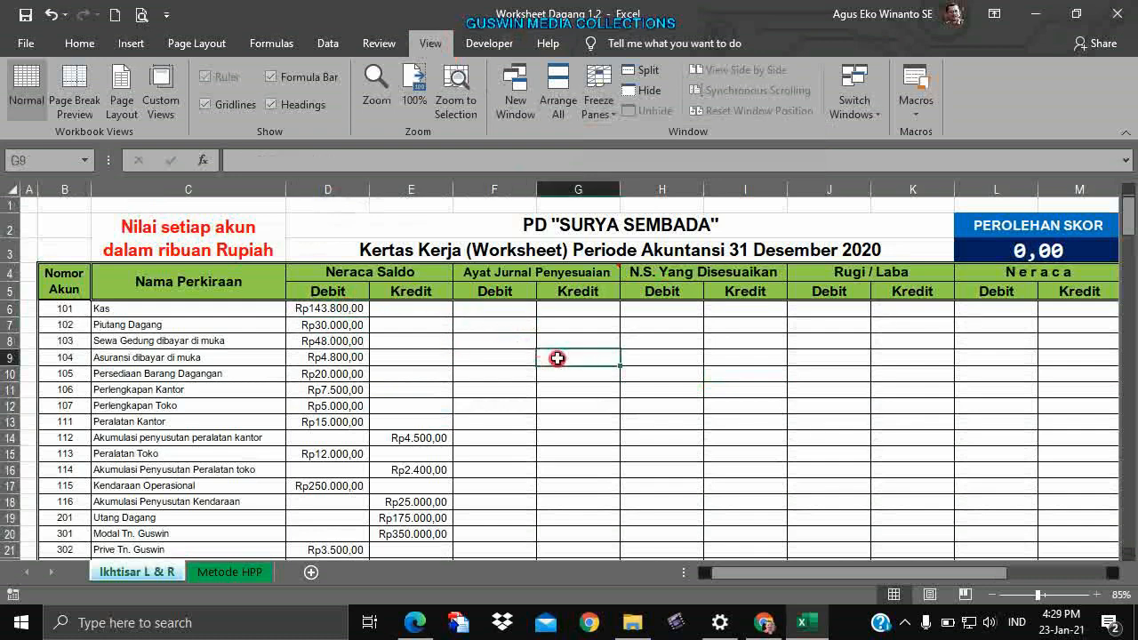
click(338, 308)
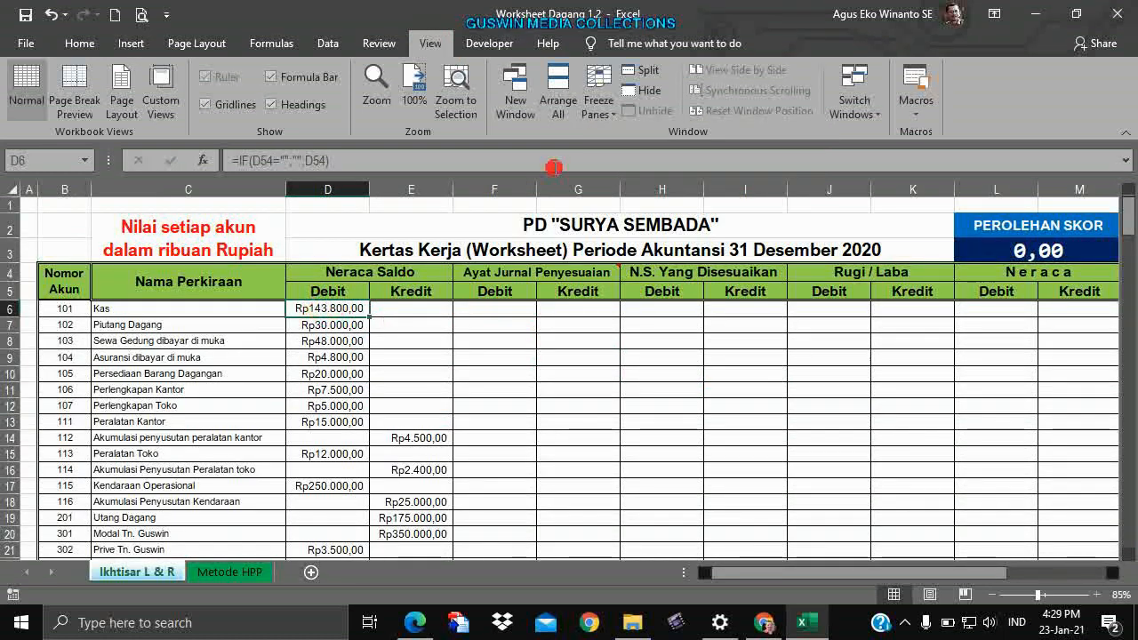
click(599, 105)
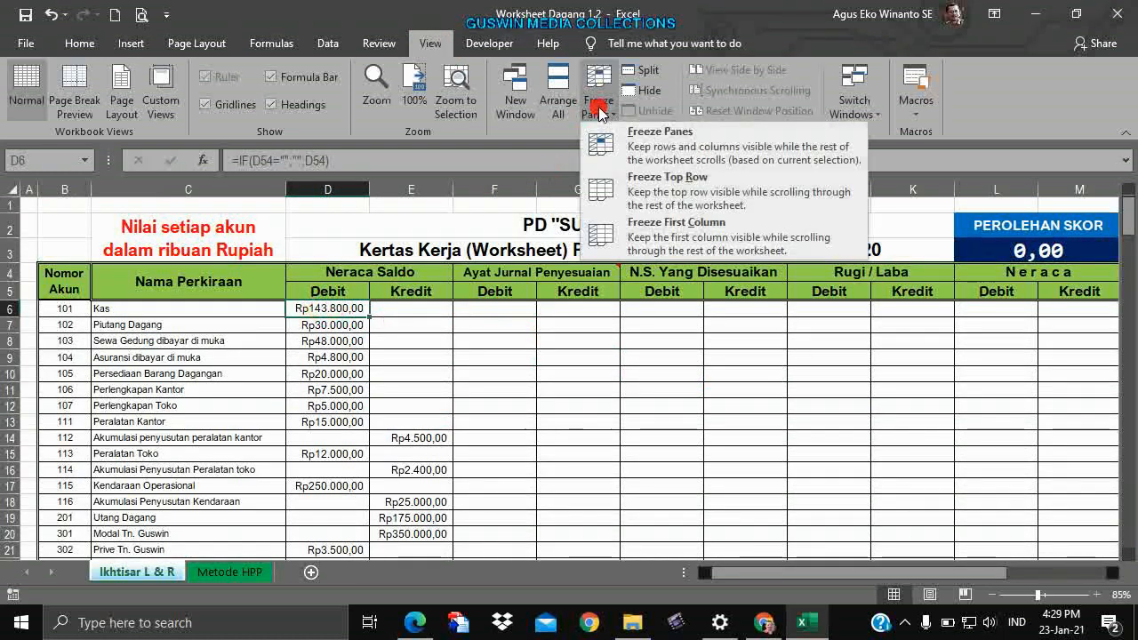
click(658, 132)
Scroll the sheet to confirm rows 1–5 and the account columns stay fixed.
click(548, 414)
scroll(551, 409, down, 7)
scroll(551, 409, up, 7)
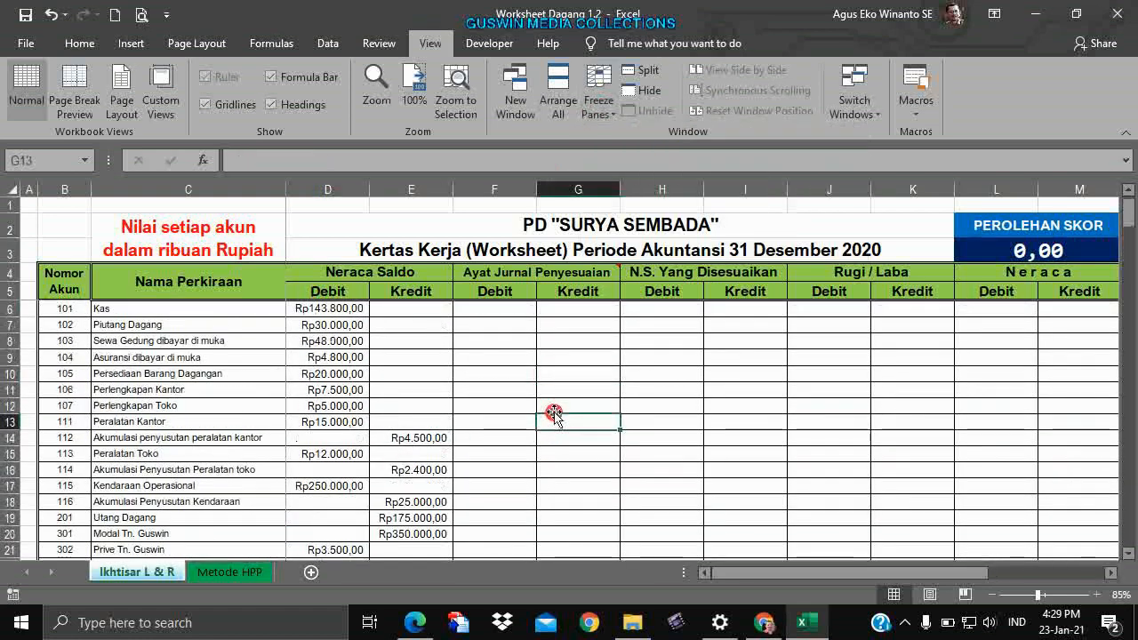
scroll(541, 422, down, 6)
scroll(534, 427, up, 6)
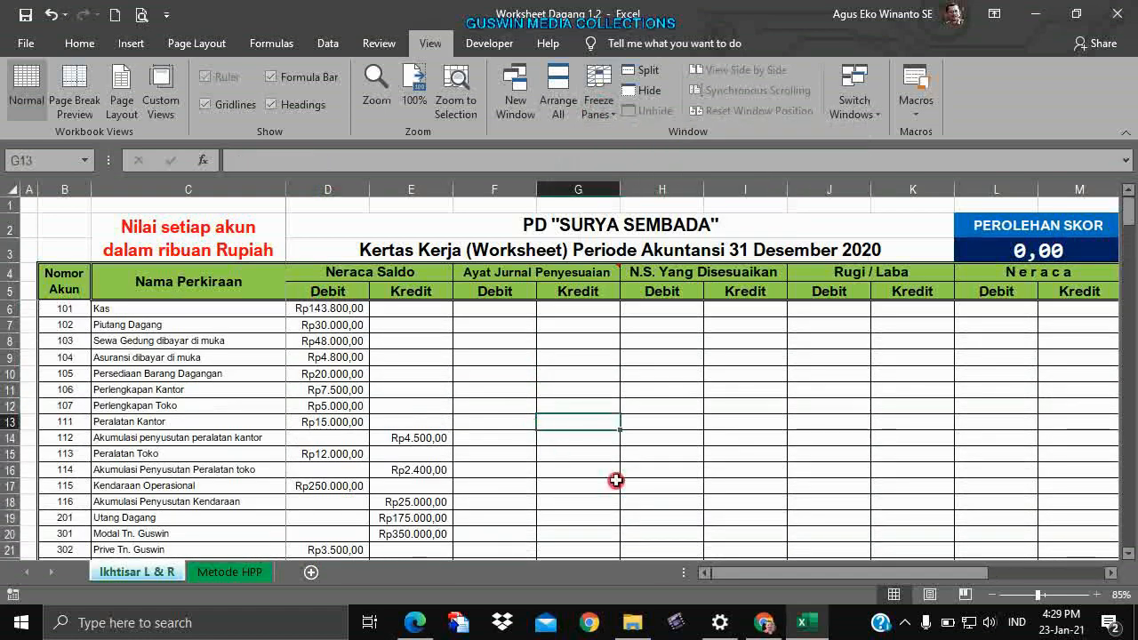
drag(747, 572, 539, 542)
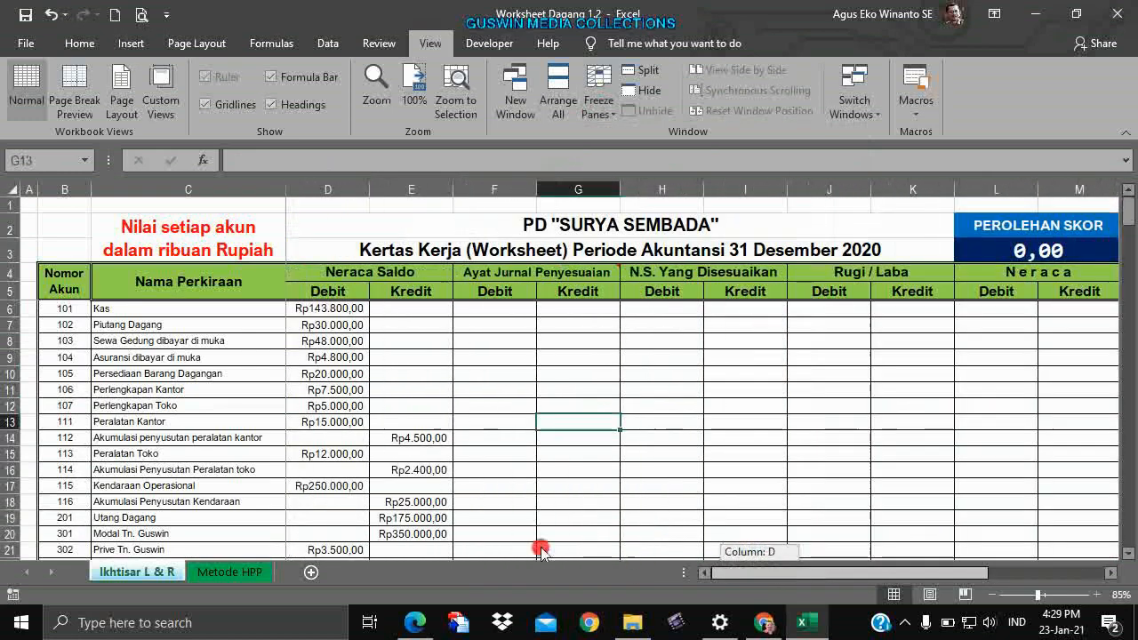
scroll(525, 457, down, 10)
scroll(531, 452, up, 10)
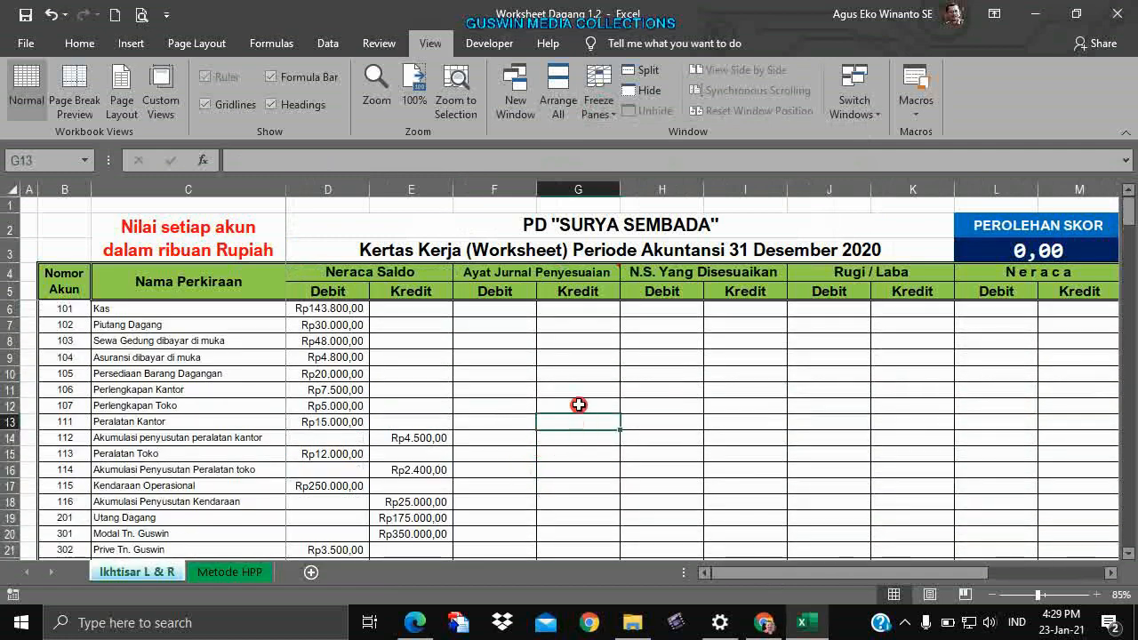
Check C8's formula and the empty answer cells F11 and I14, then select the whole sheet.
click(118, 345)
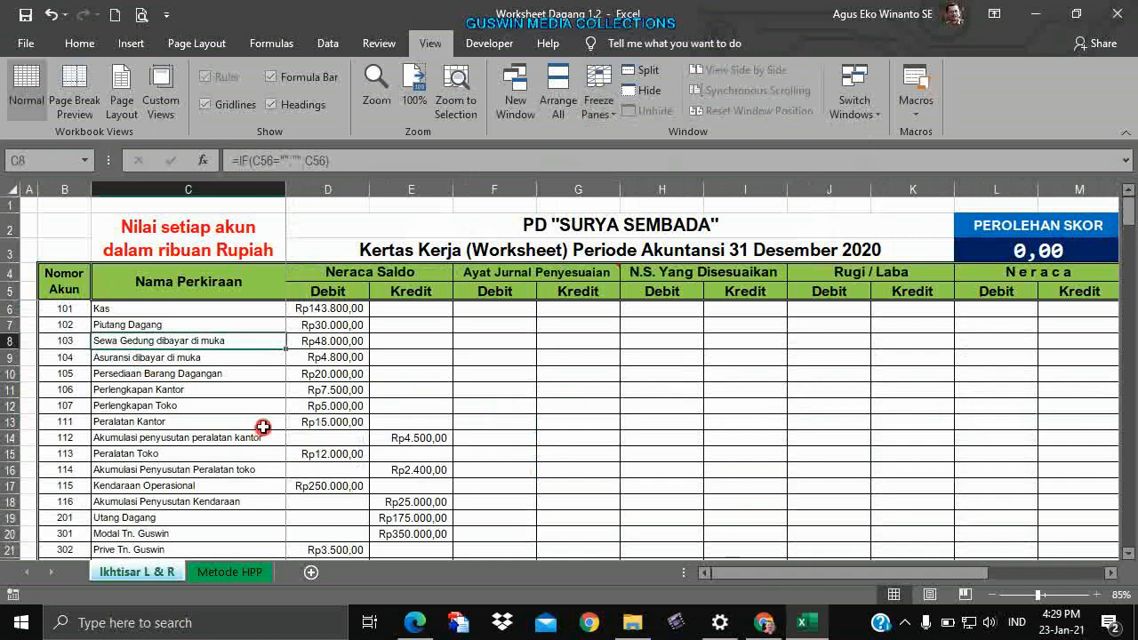
click(478, 390)
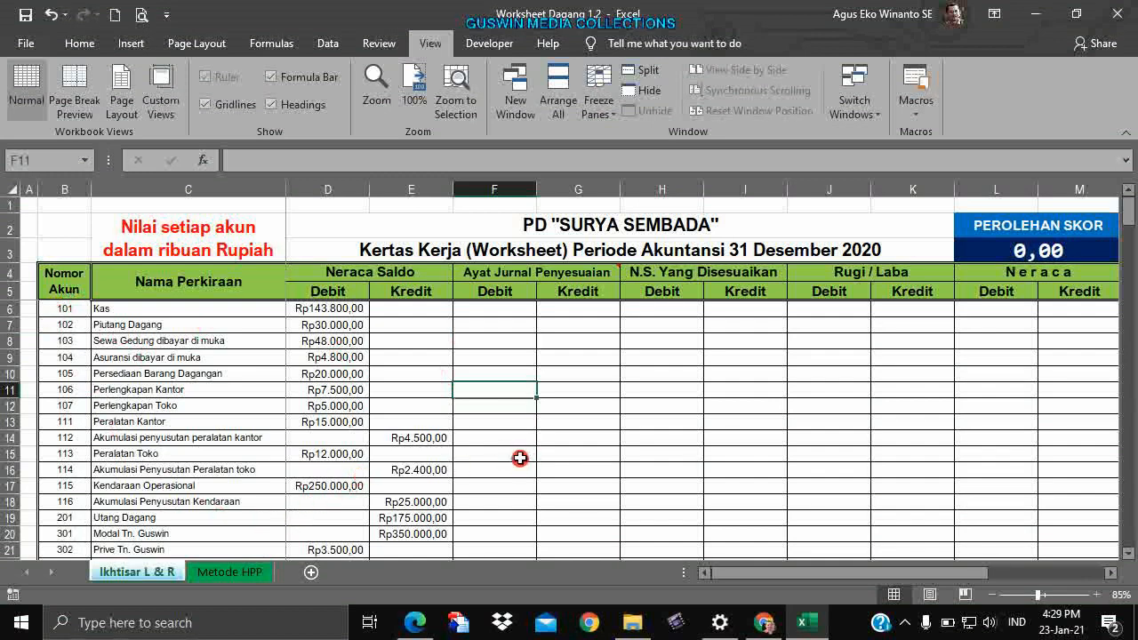
click(711, 440)
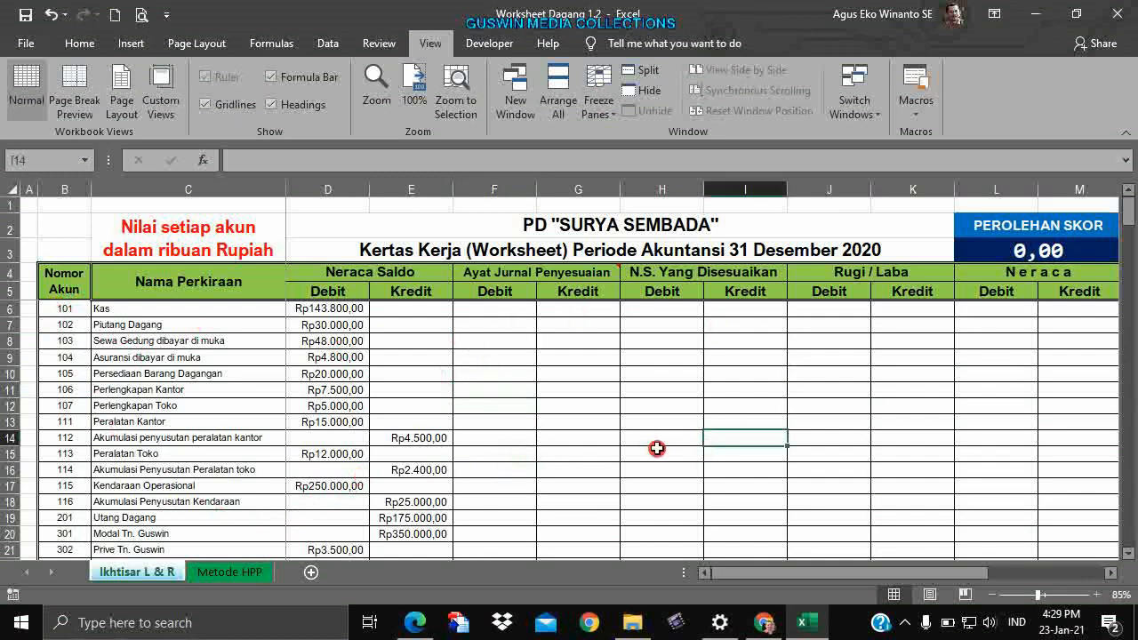
click(11, 190)
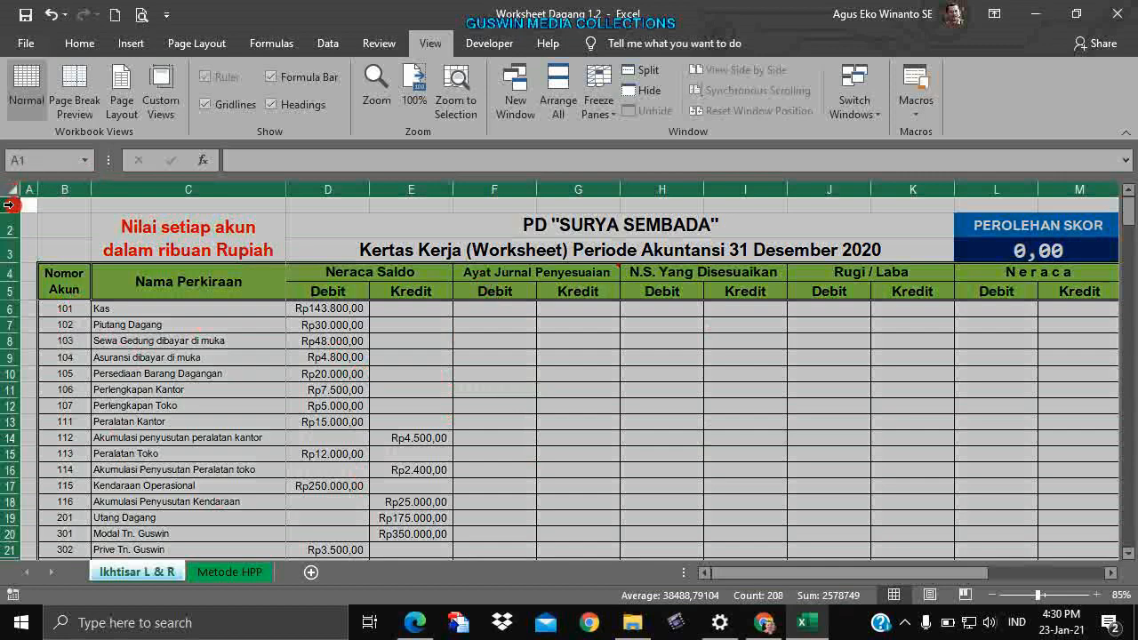
Set every cell on the sheet to Locked and Hidden.
right_click(13, 188)
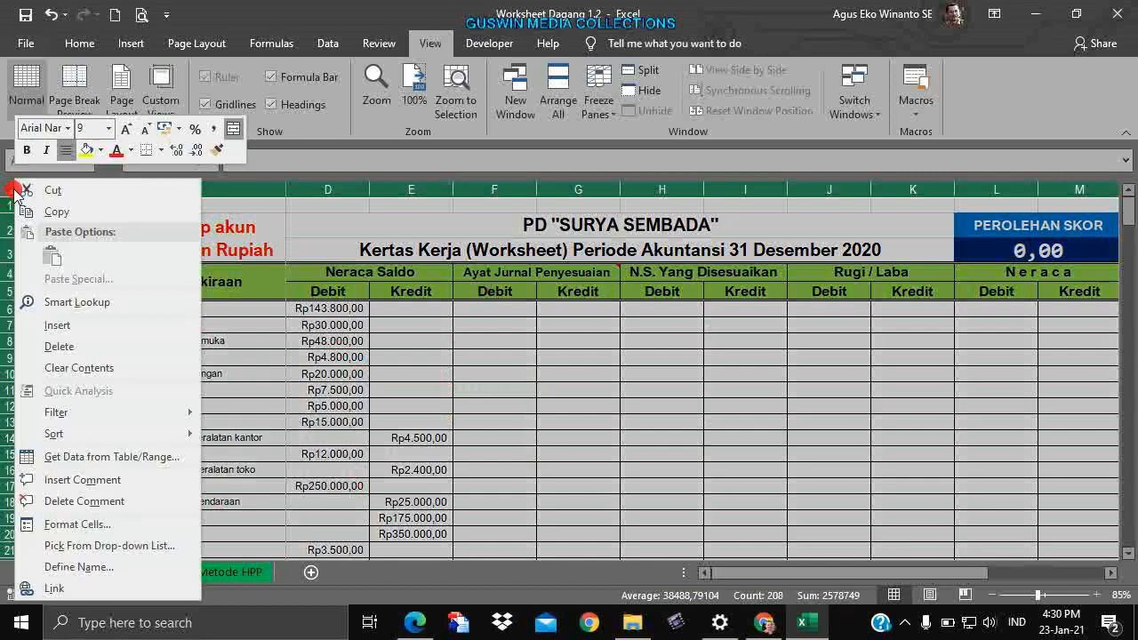
click(131, 517)
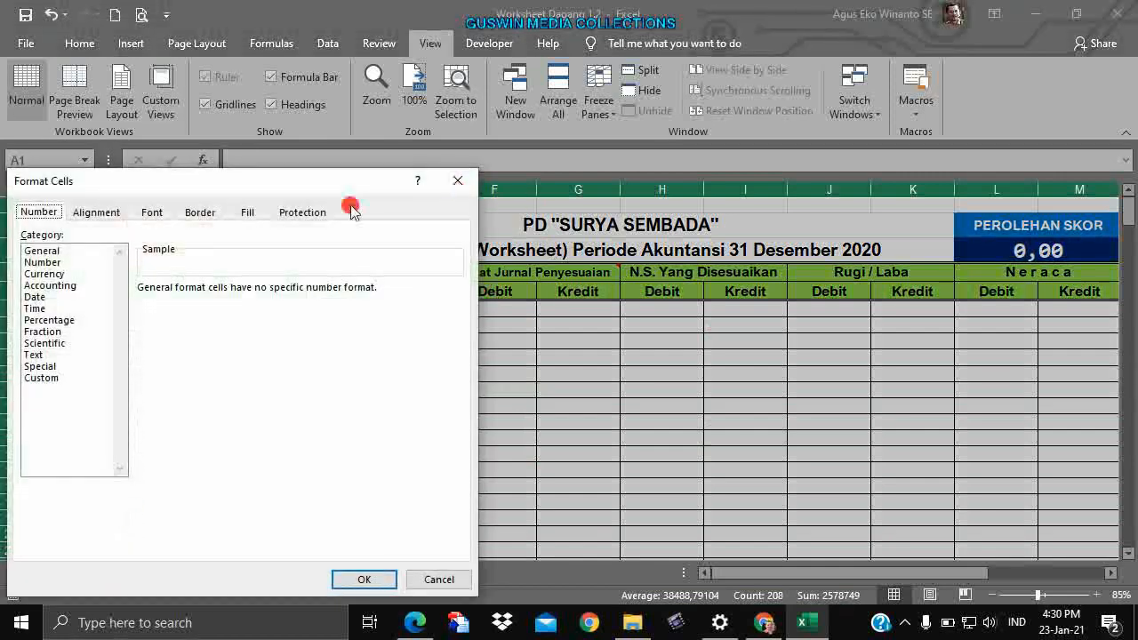
click(281, 212)
click(69, 236)
click(32, 252)
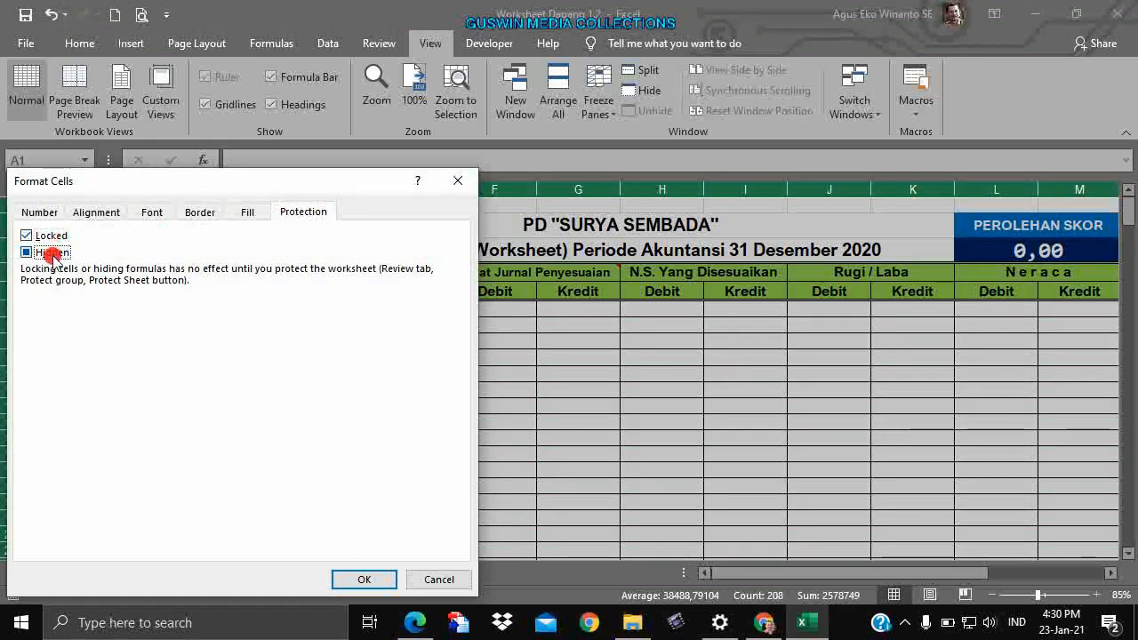
click(383, 579)
click(455, 492)
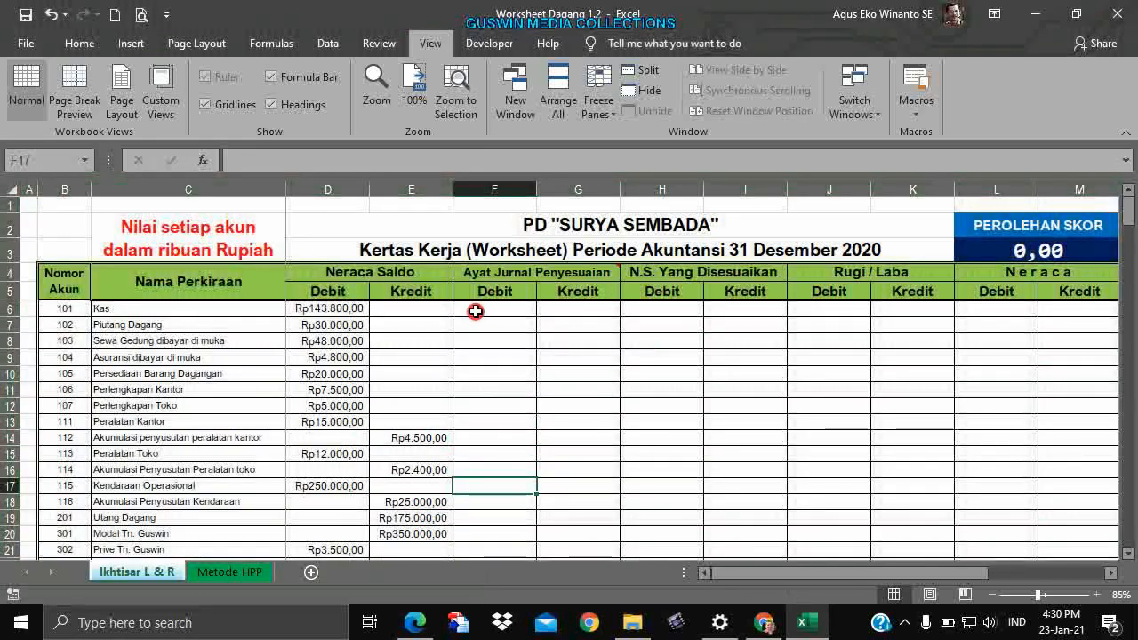
Clear Locked and Hidden on the answer range F6:M45.
drag(475, 312, 1080, 501)
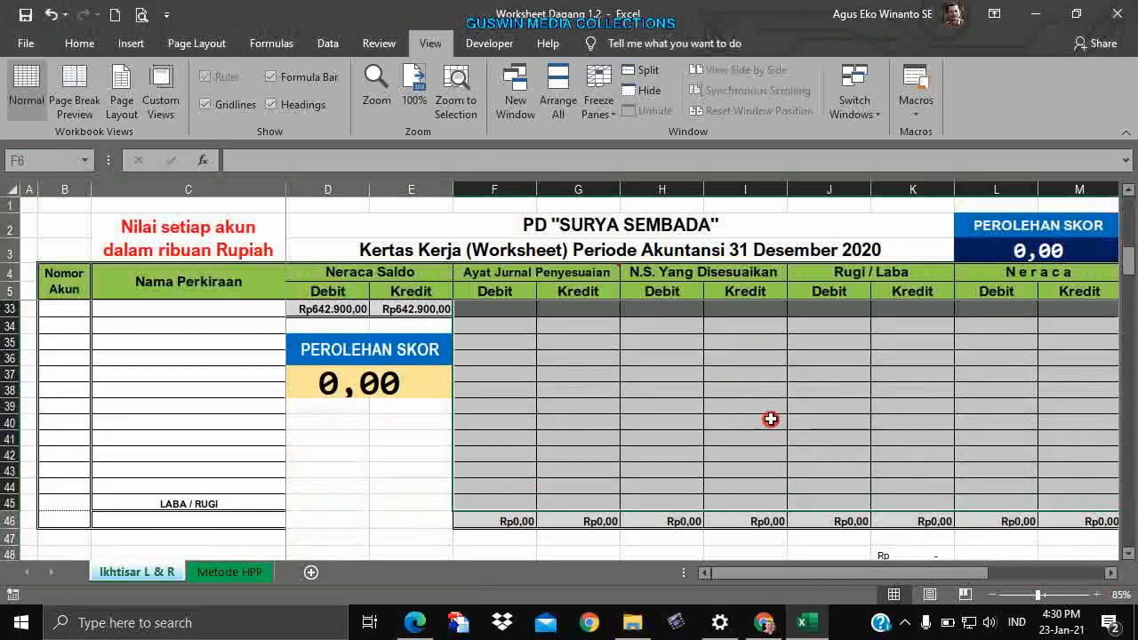
right_click(735, 393)
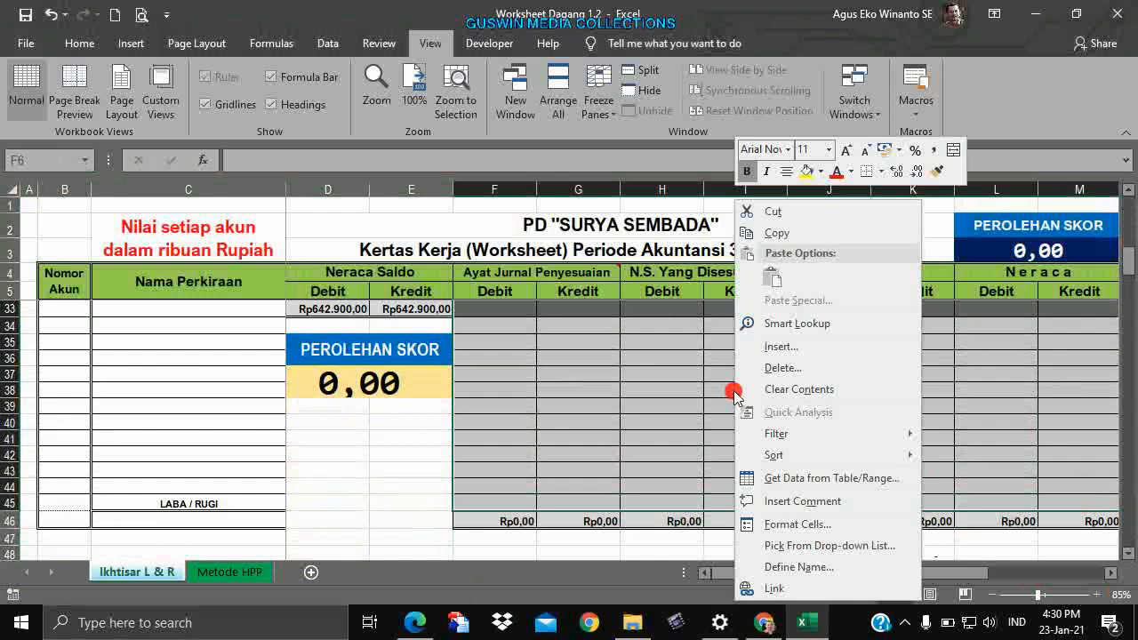
click(800, 523)
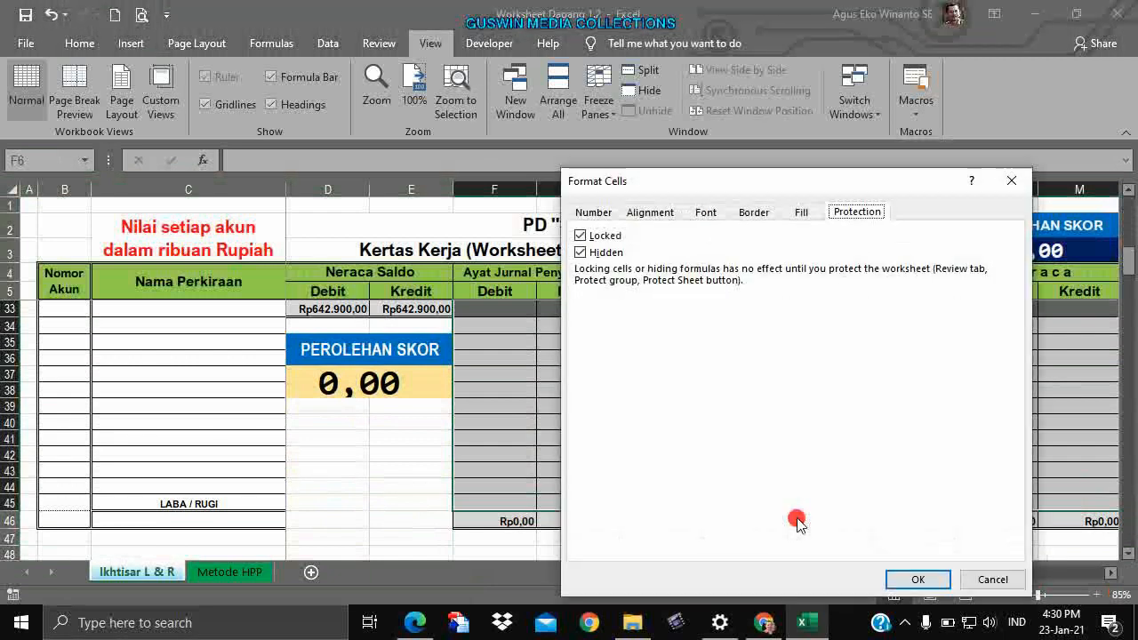
click(580, 235)
click(581, 252)
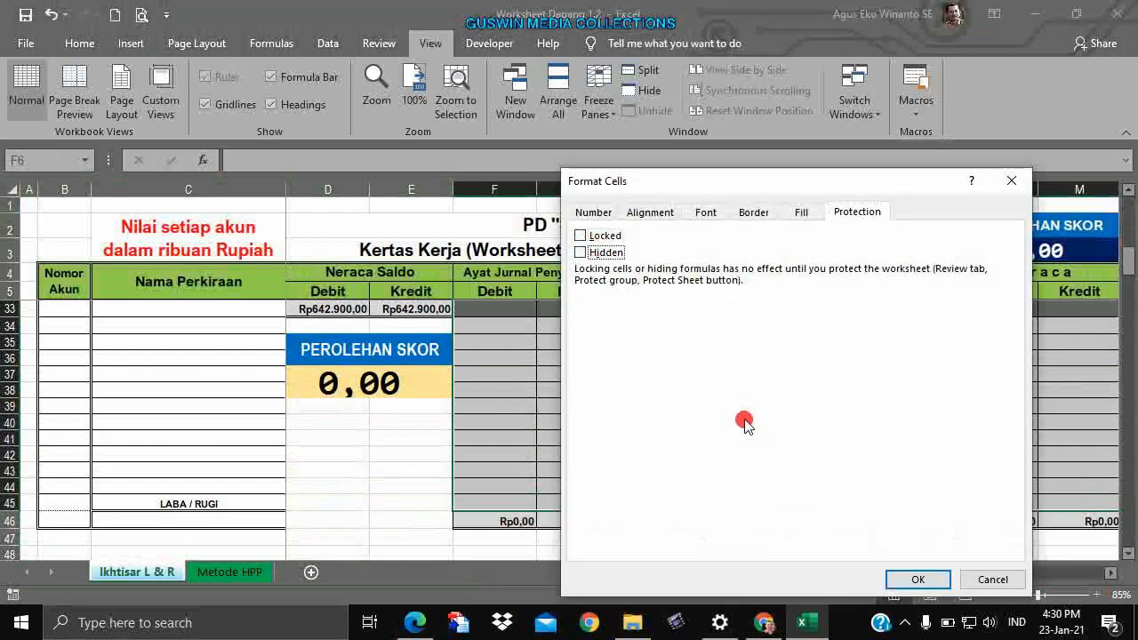
click(897, 578)
click(722, 409)
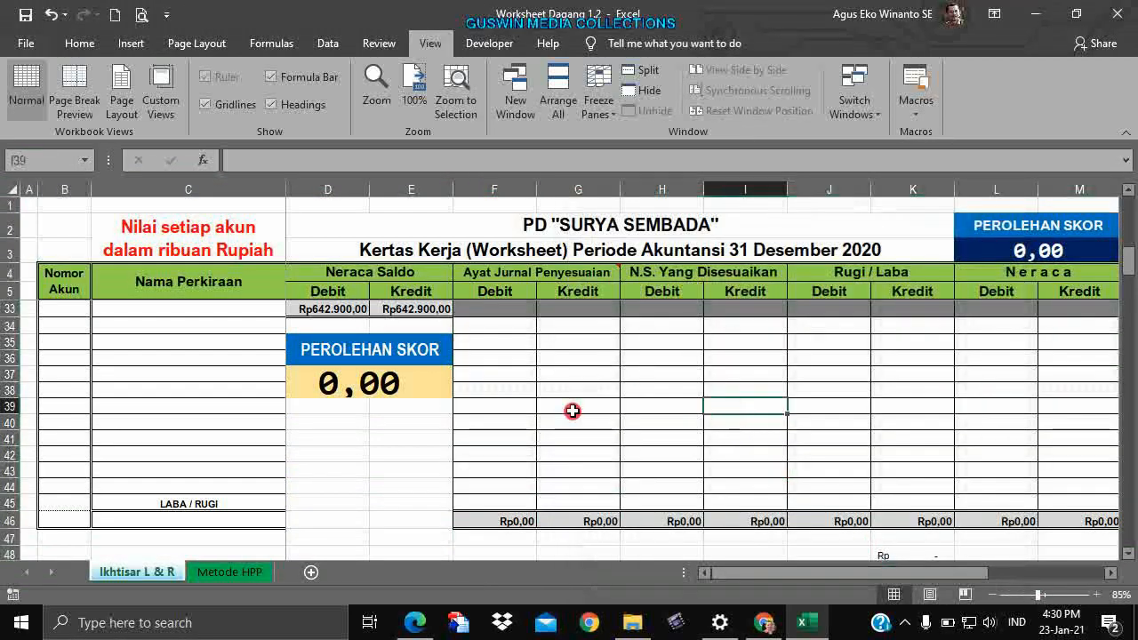
scroll(626, 415, up, 9)
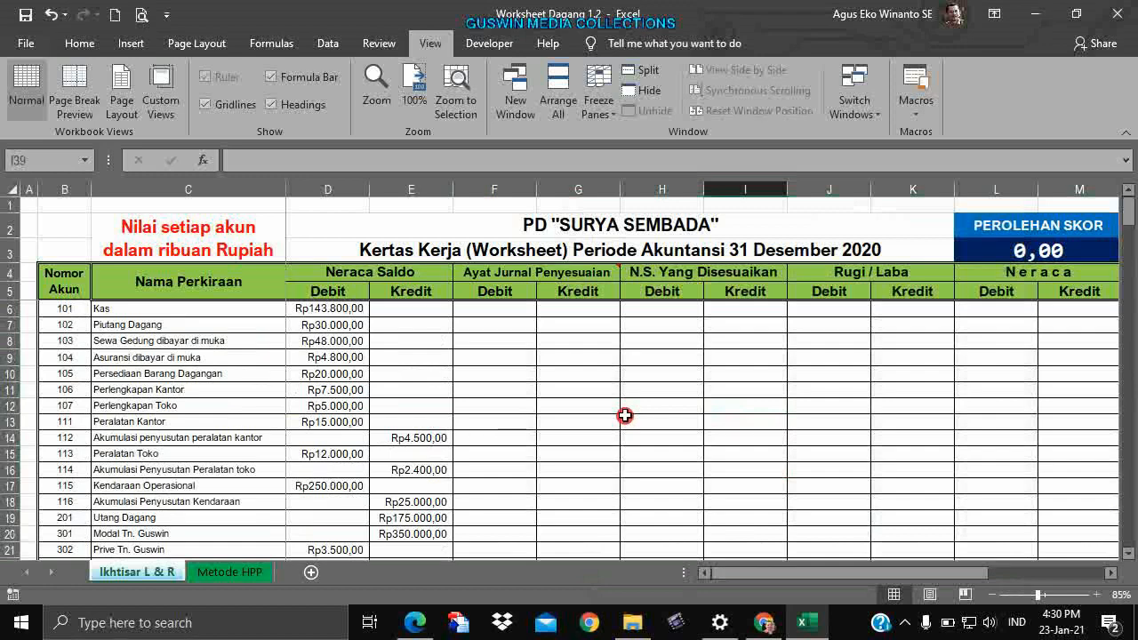
Protect the worksheet without a password.
click(389, 44)
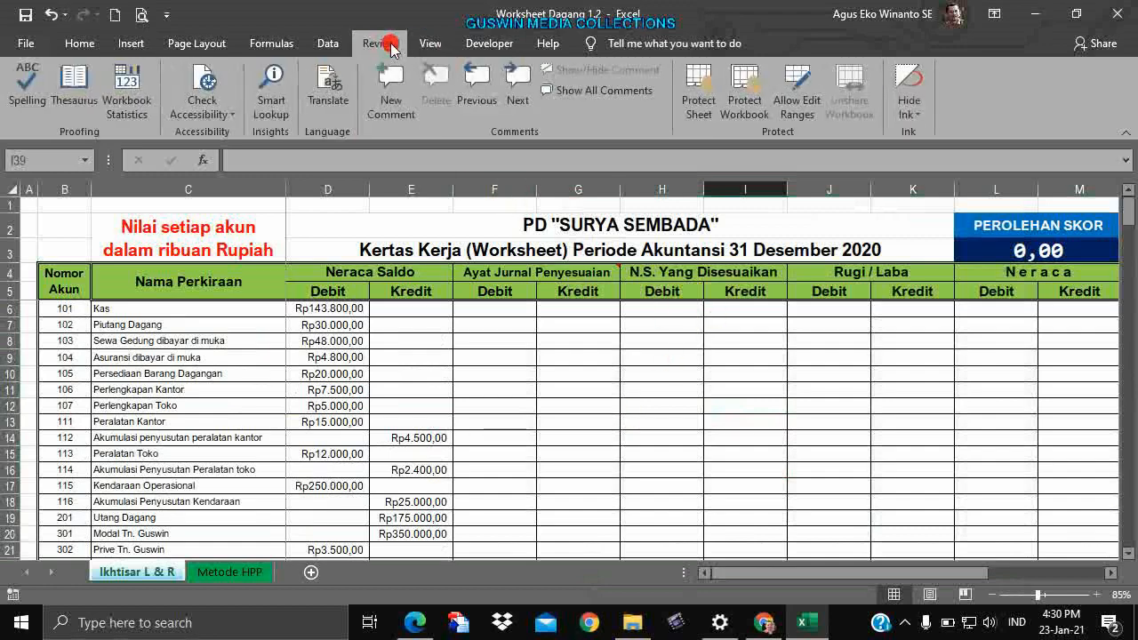
click(700, 105)
click(801, 178)
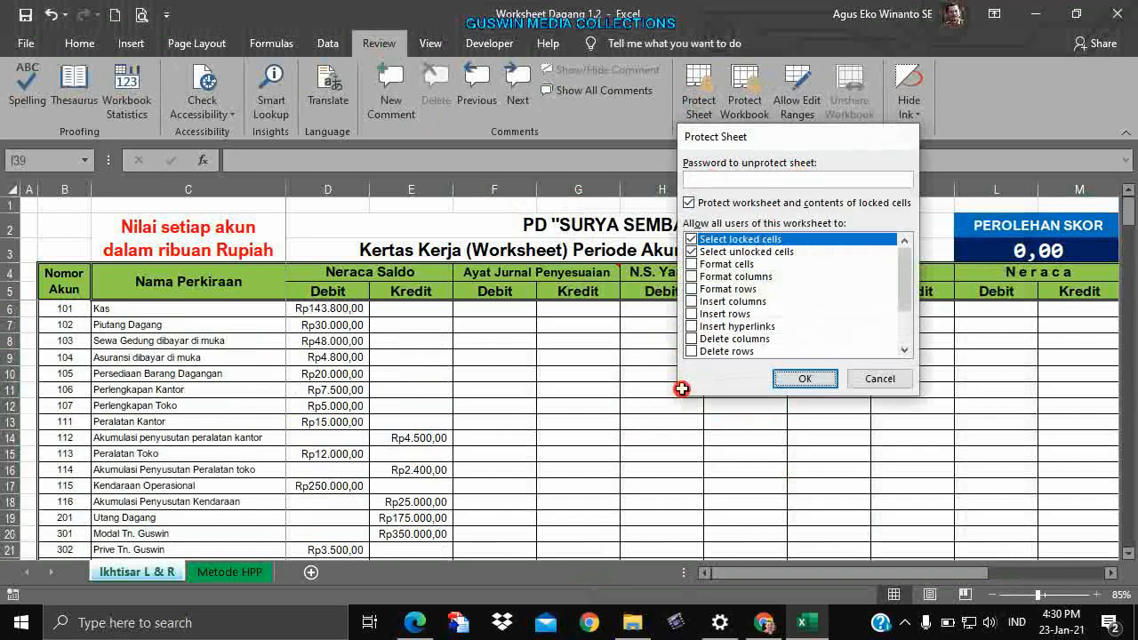
key(Return)
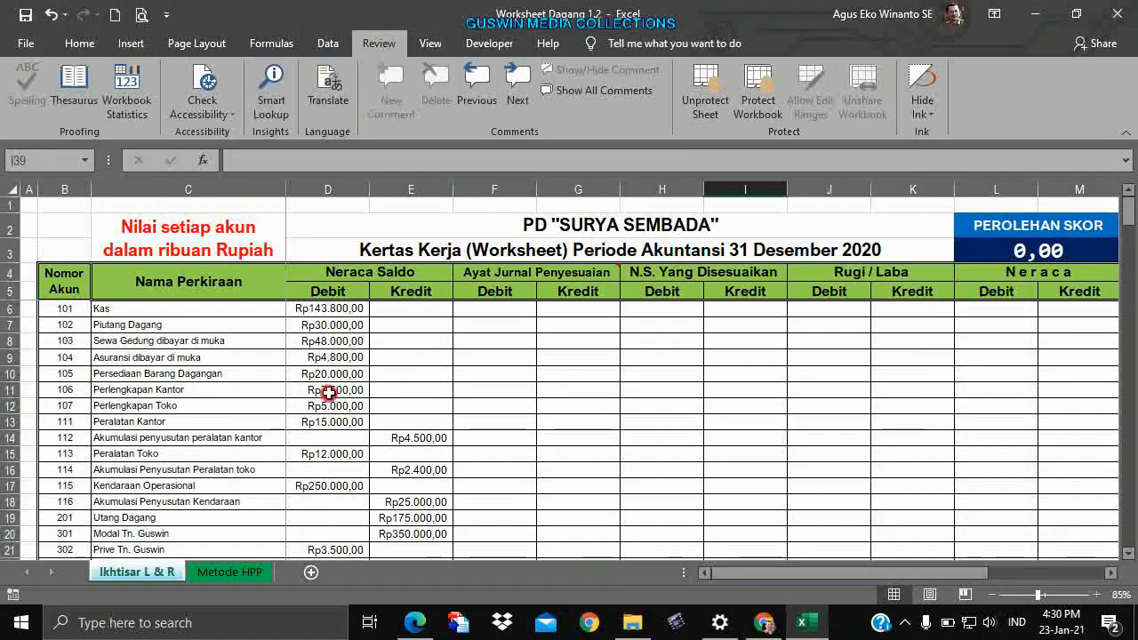
Verify locked cell E9 rejects edits while answer cell F8 accepts typed text.
click(396, 359)
double_click(397, 358)
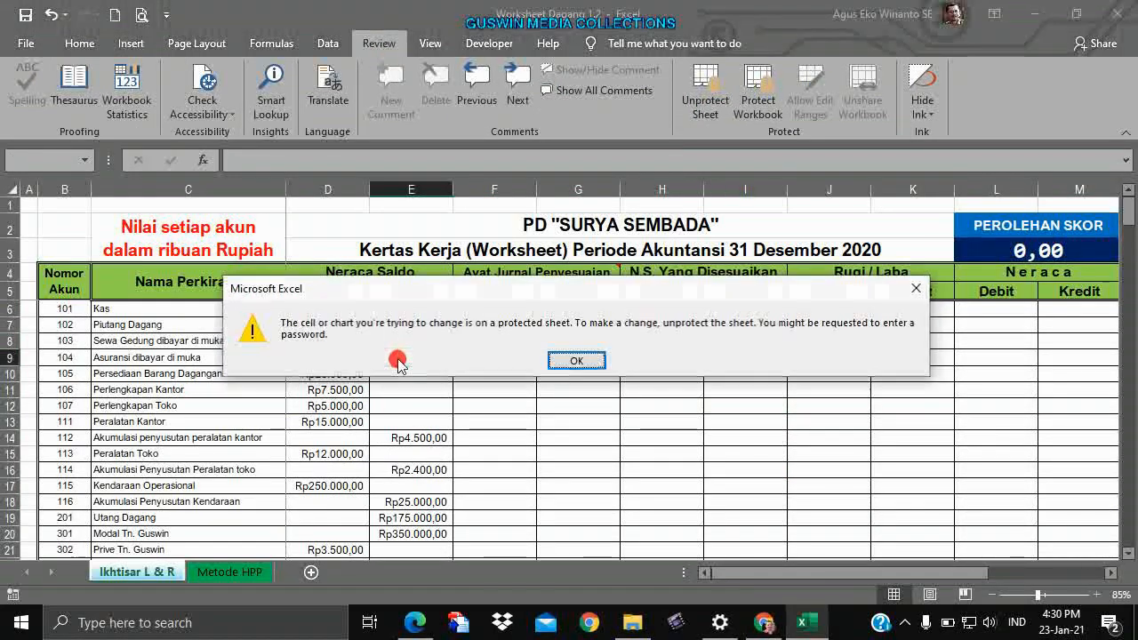
click(577, 356)
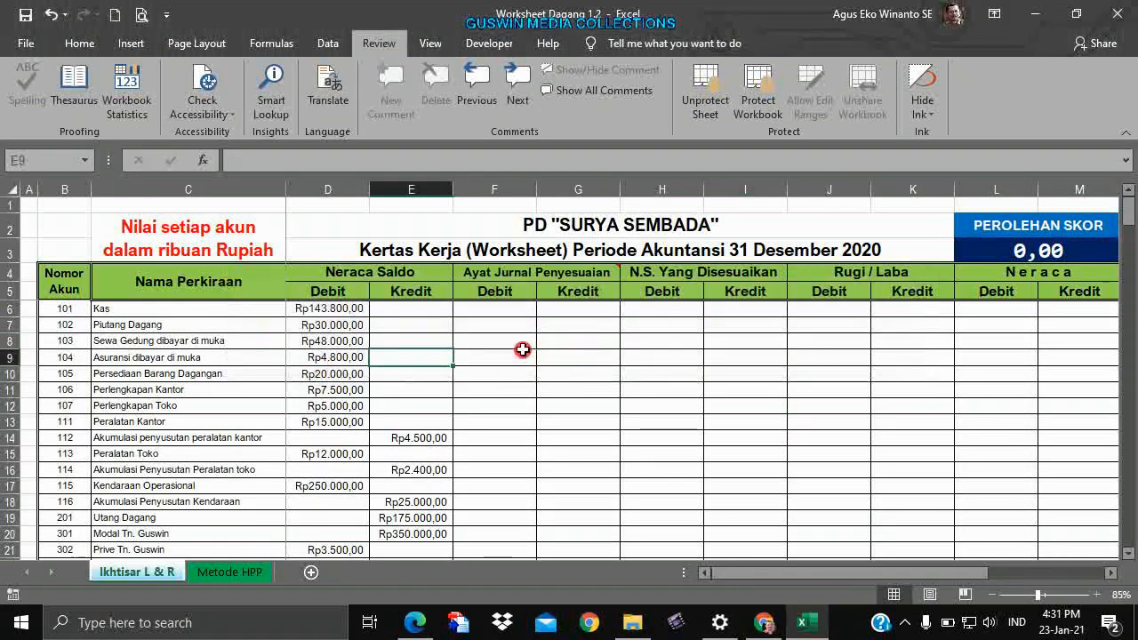
click(519, 346)
text(sfsdgsdgs)
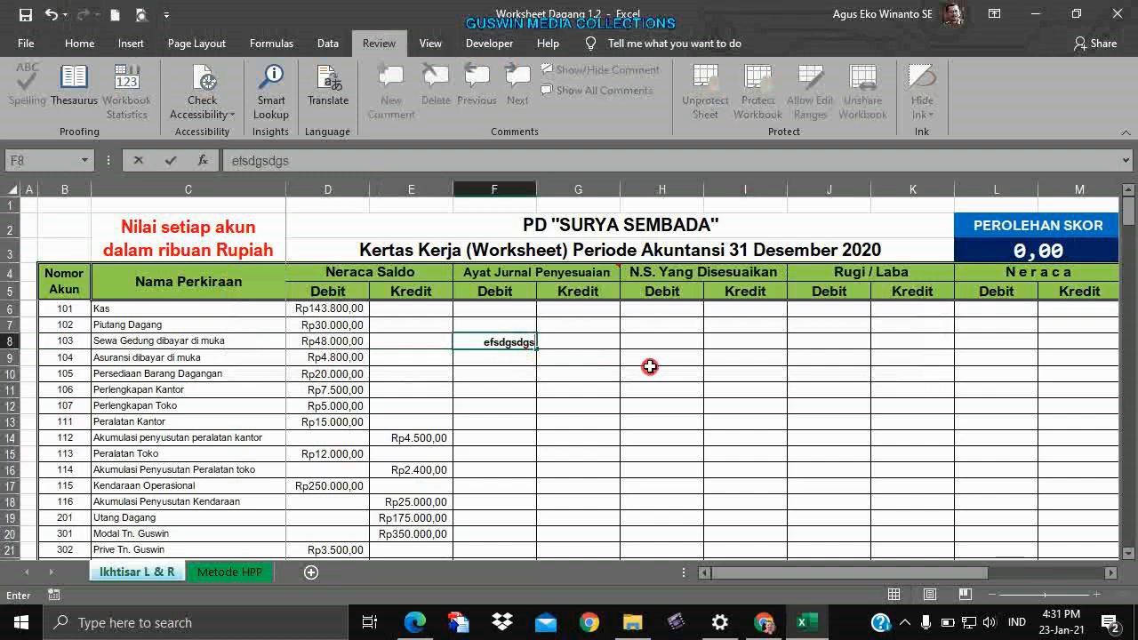
key(BackSpace)
key(BackSpace)
key(BackSpace)
key(BackSpace)
key(BackSpace)
key(BackSpace)
key(BackSpace)
key(BackSpace)
key(BackSpace)
click(649, 368)
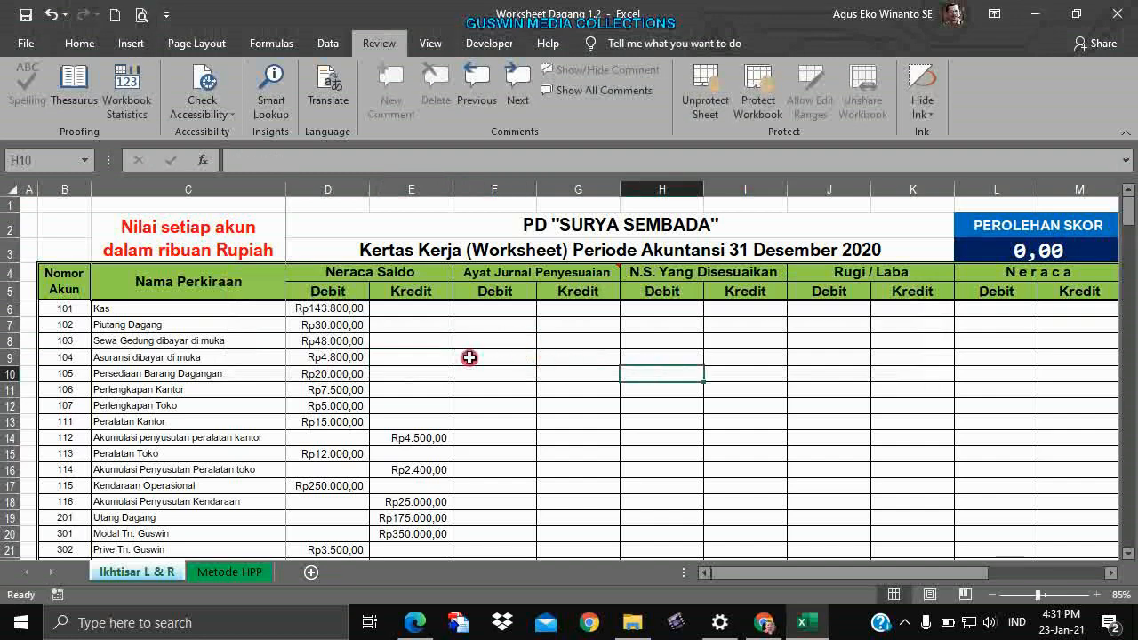
click(592, 404)
scroll(634, 377, down, 5)
scroll(635, 377, down, 1)
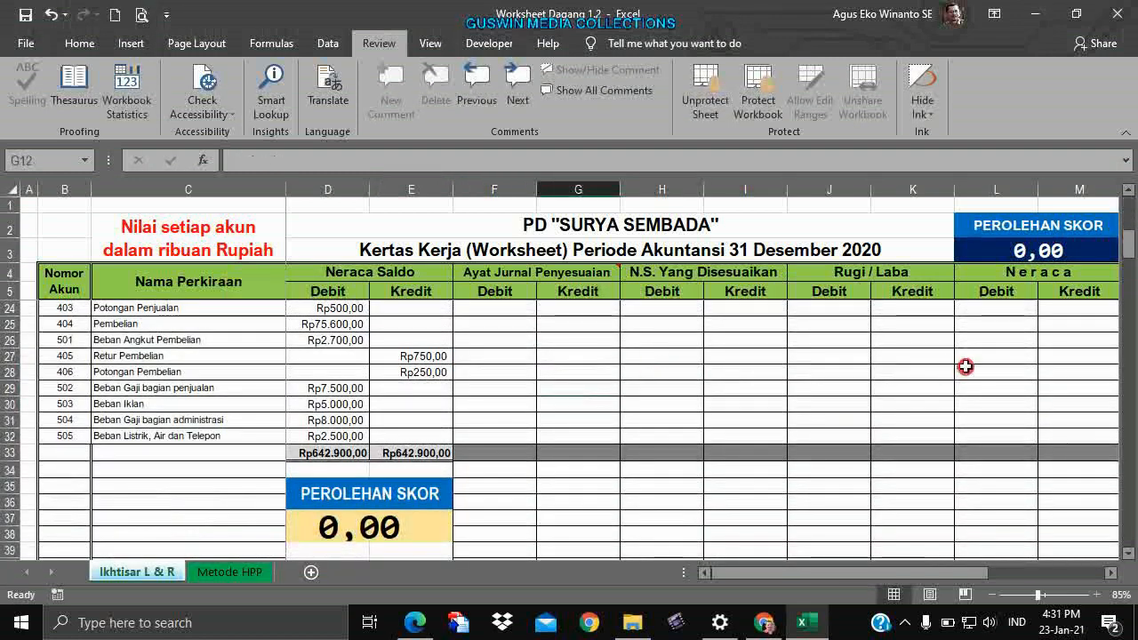
scroll(889, 417, up, 6)
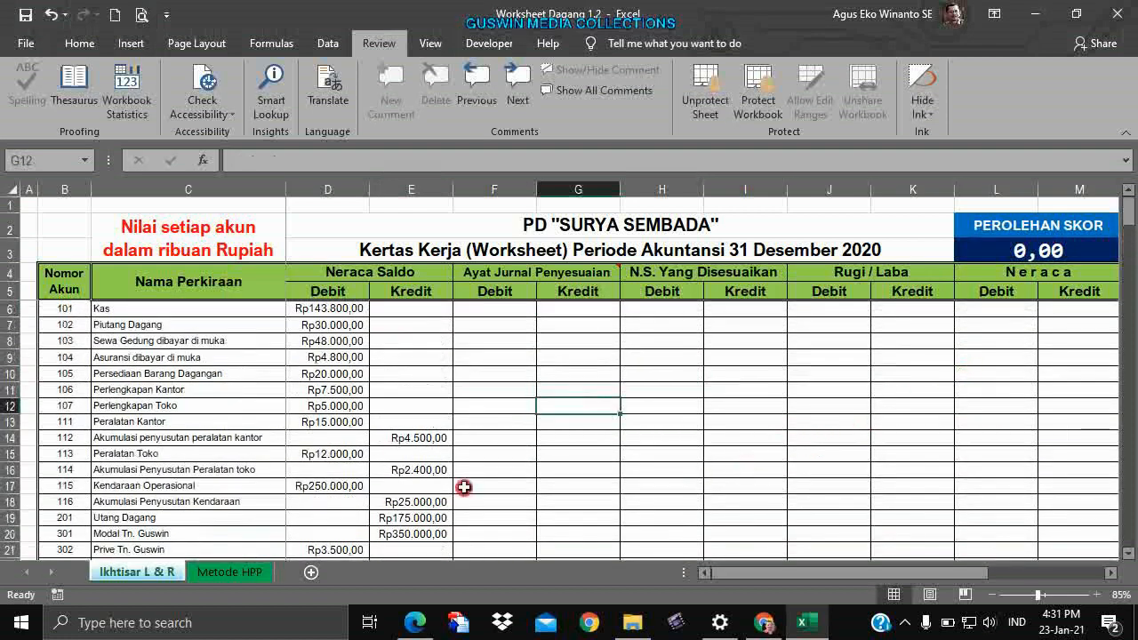
Confirm edits are blocked in account cell B11, title D3 and score cell L3.
click(208, 422)
click(66, 392)
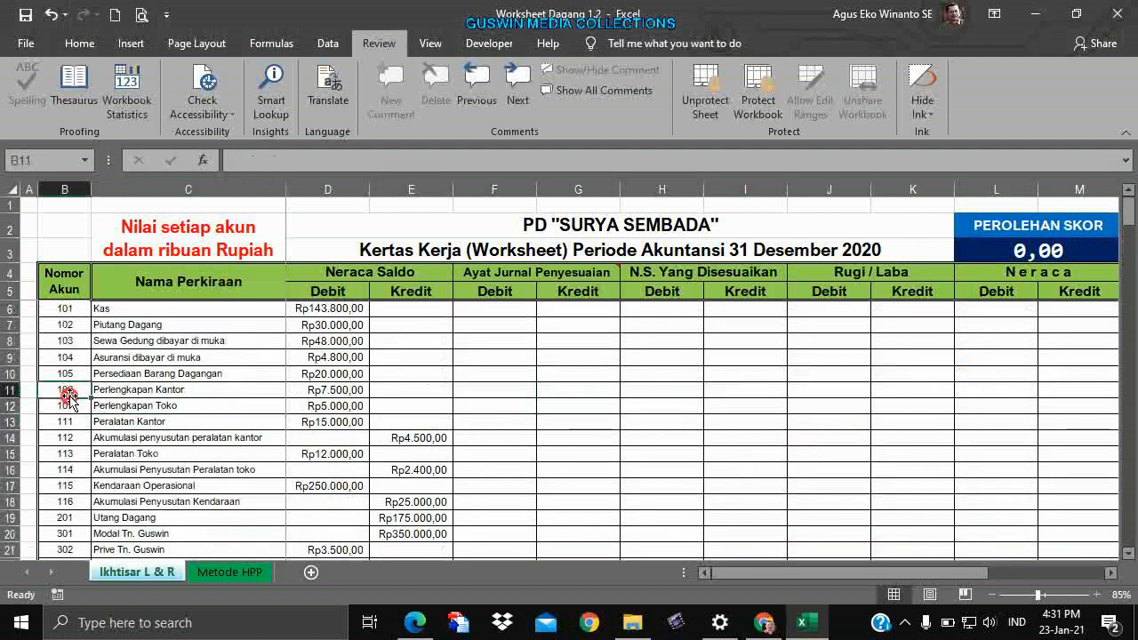
double_click(68, 397)
key(Return)
click(689, 246)
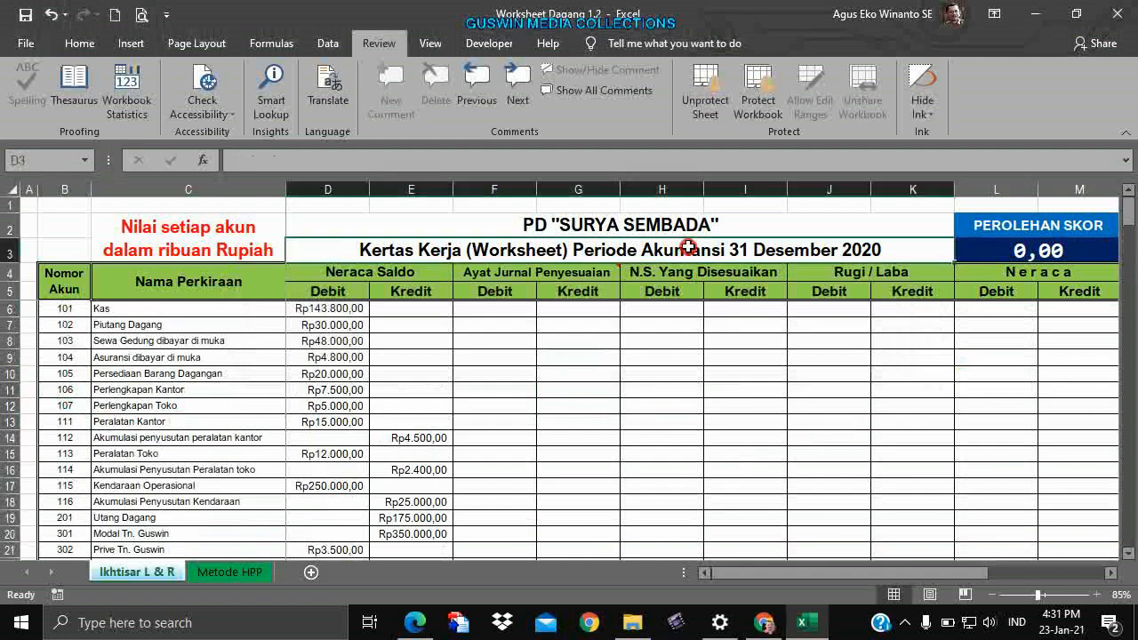
double_click(689, 246)
key(Return)
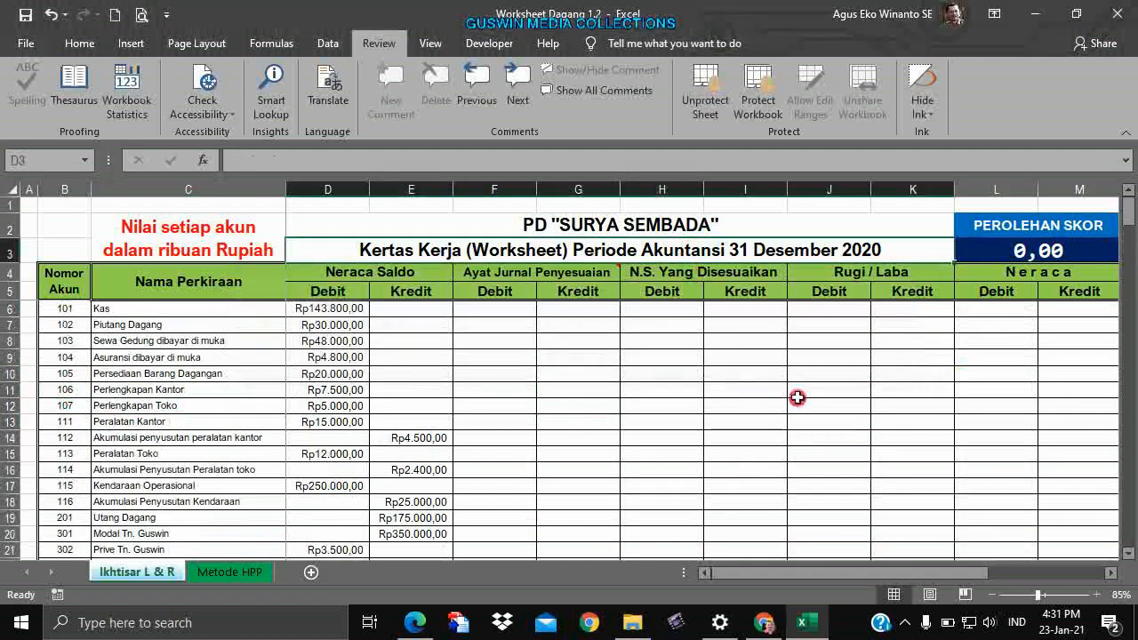
double_click(1007, 251)
key(Return)
Remove the sheet protection.
click(856, 381)
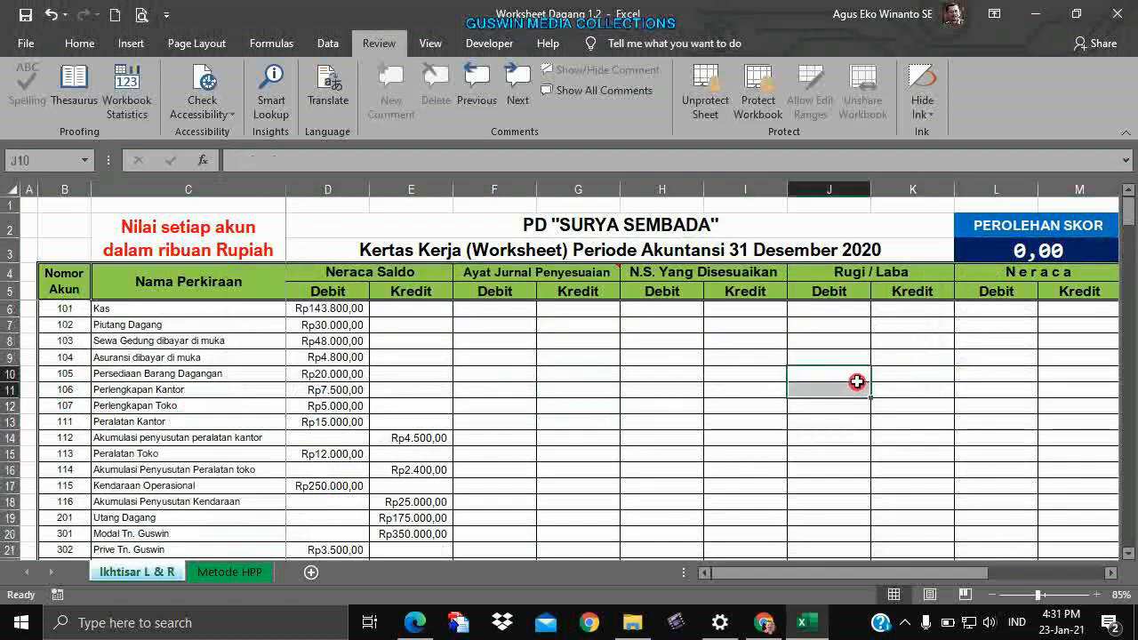
scroll(845, 409, down, 5)
scroll(831, 415, up, 5)
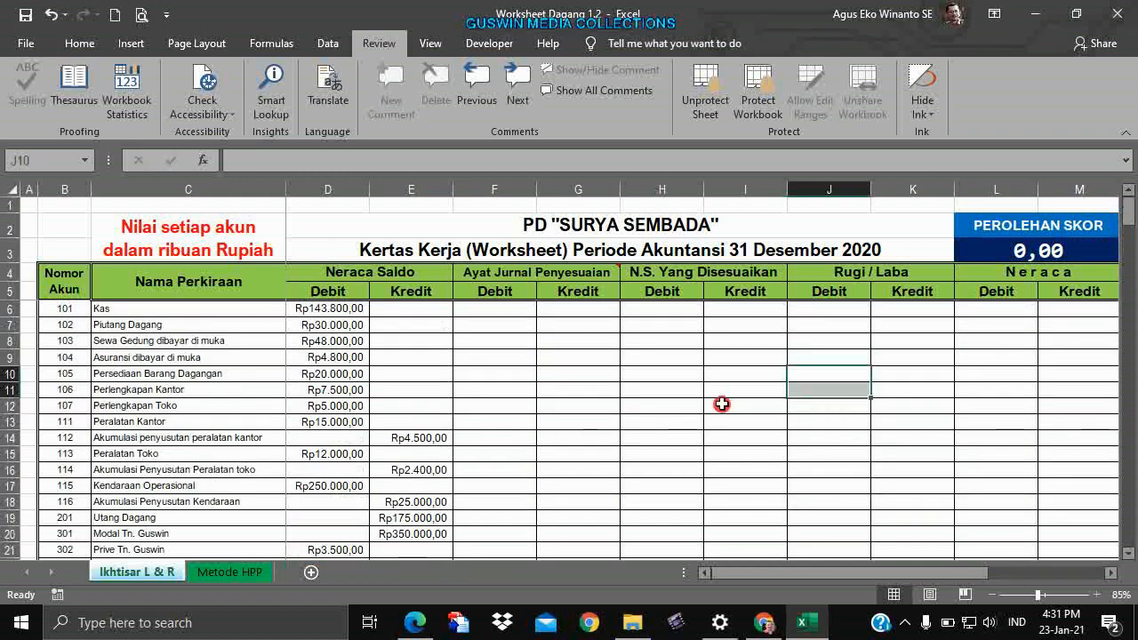
click(700, 101)
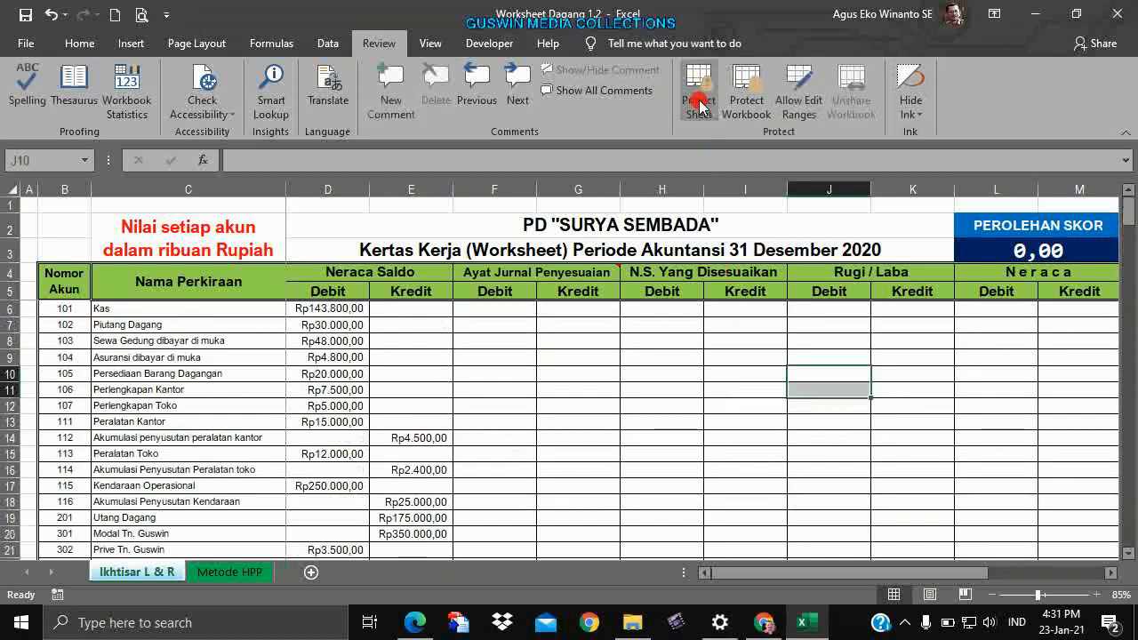
click(699, 102)
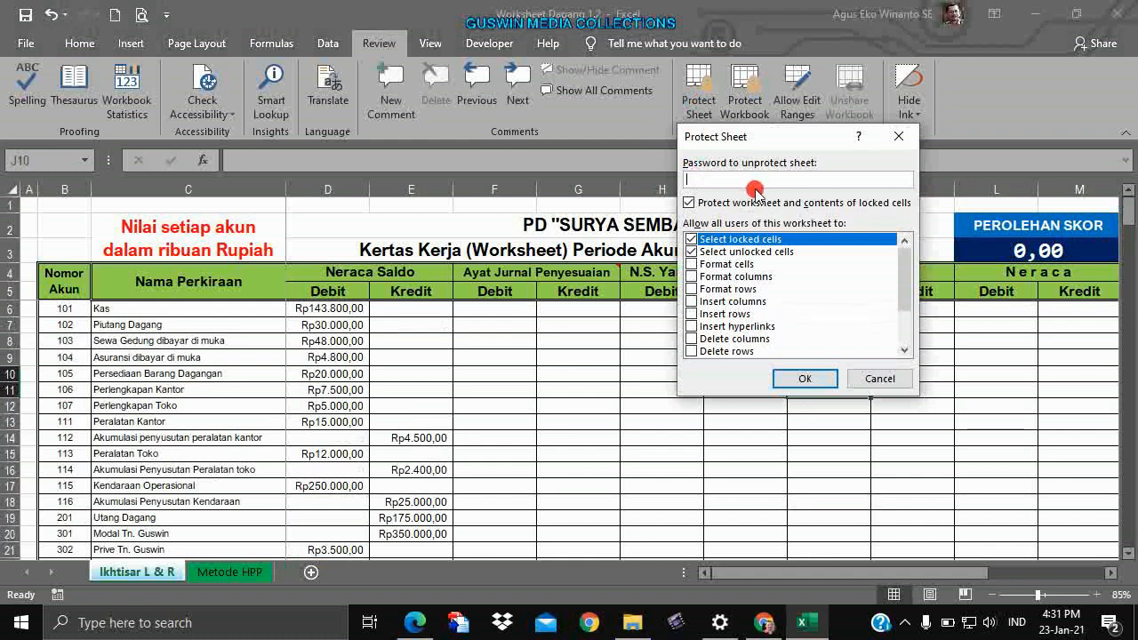
click(903, 375)
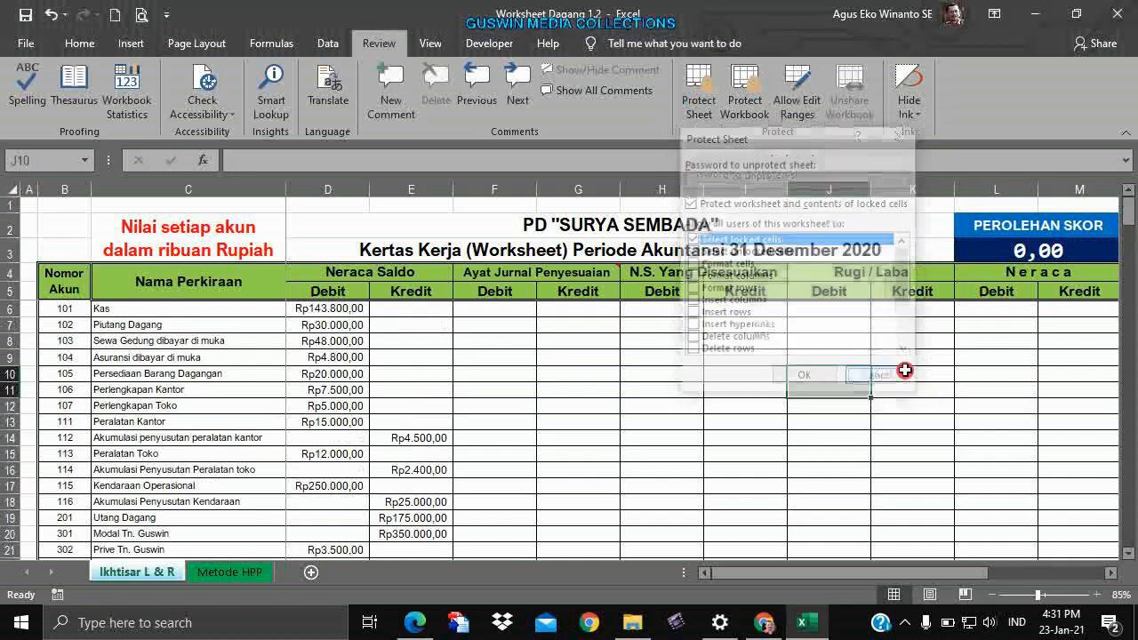
click(757, 422)
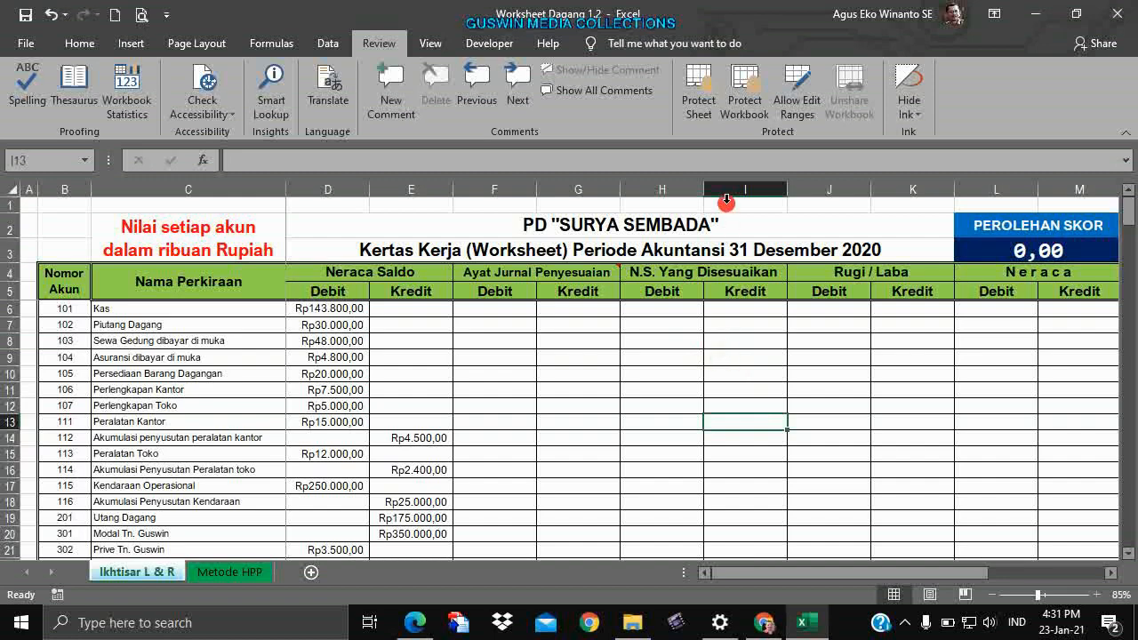
Protect the sheet without a password, confirm locked cell D11 rejects edits, then unprotect it.
click(714, 115)
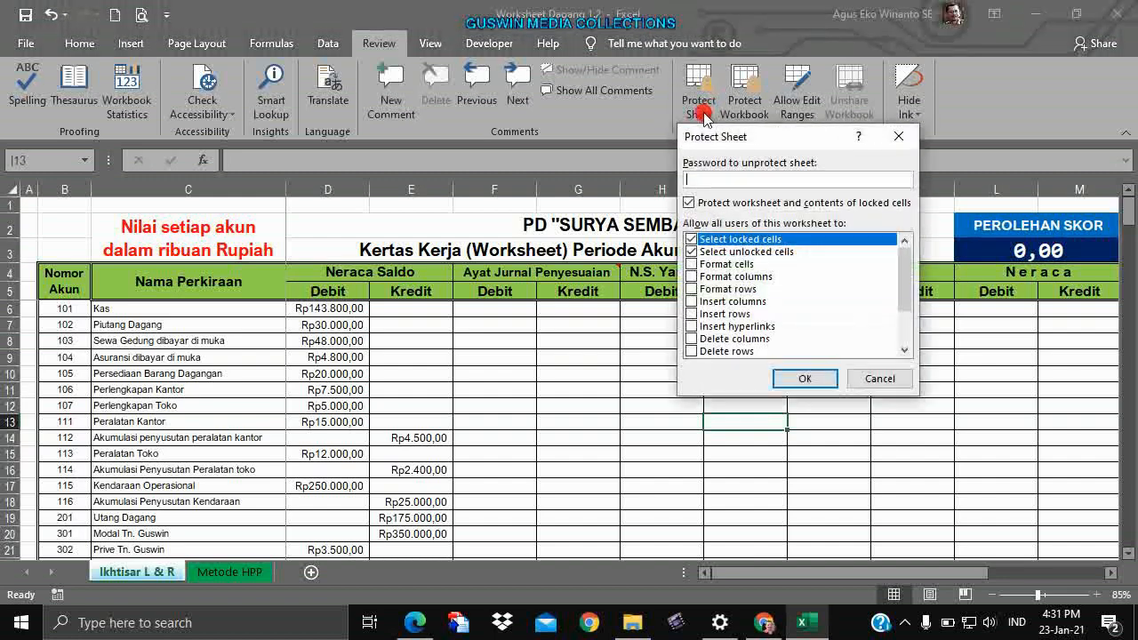
key(Return)
click(760, 338)
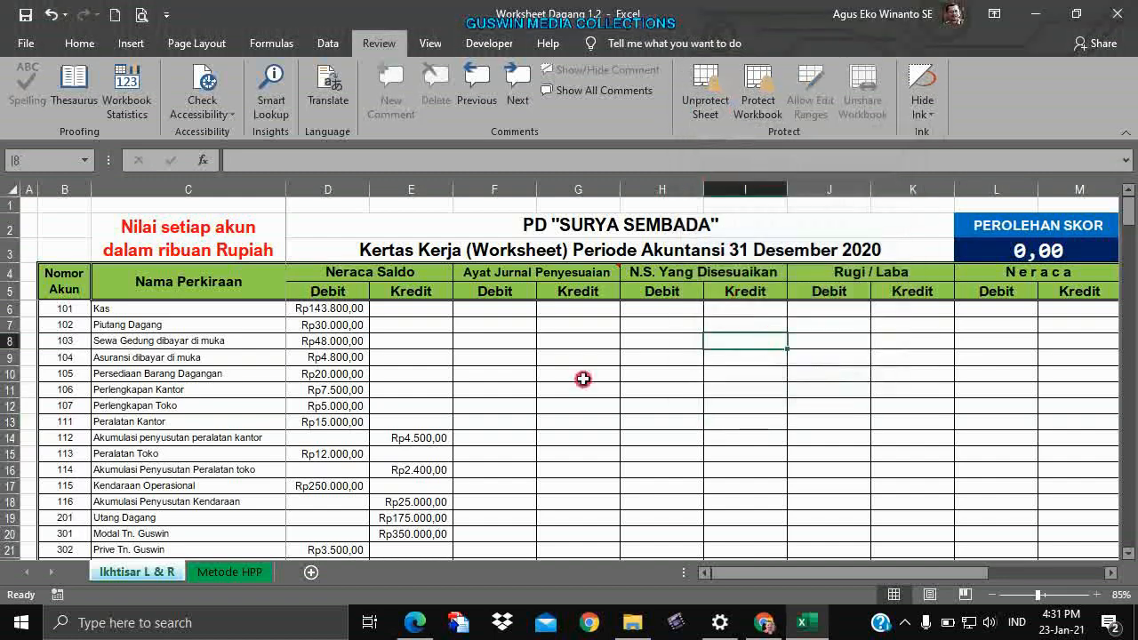
double_click(302, 391)
key(Return)
drag(642, 419, 653, 404)
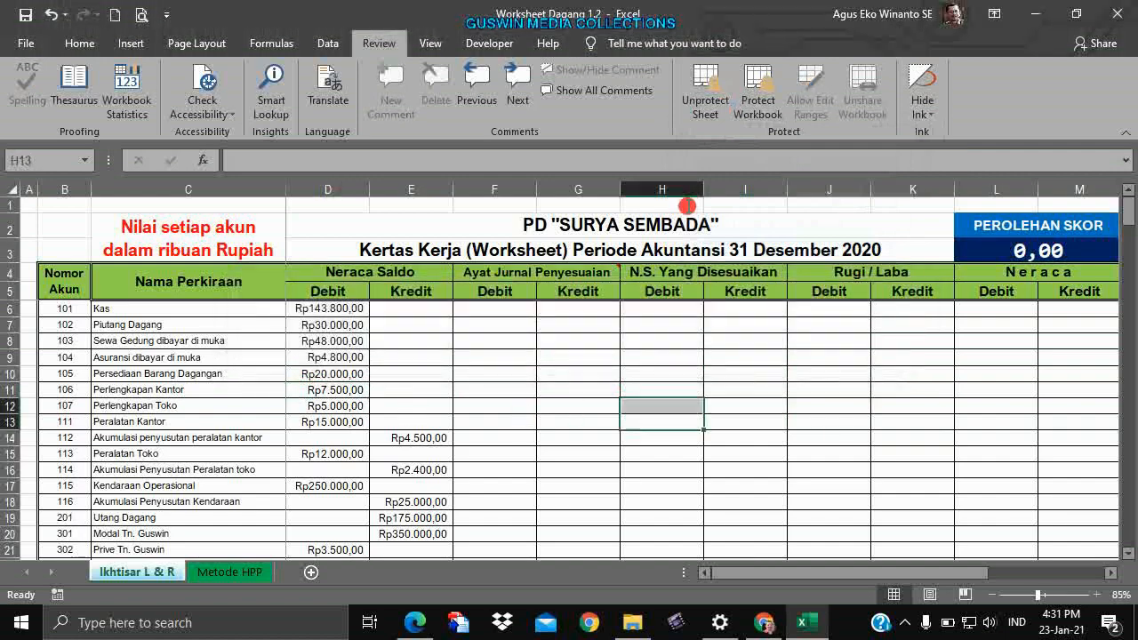
click(705, 93)
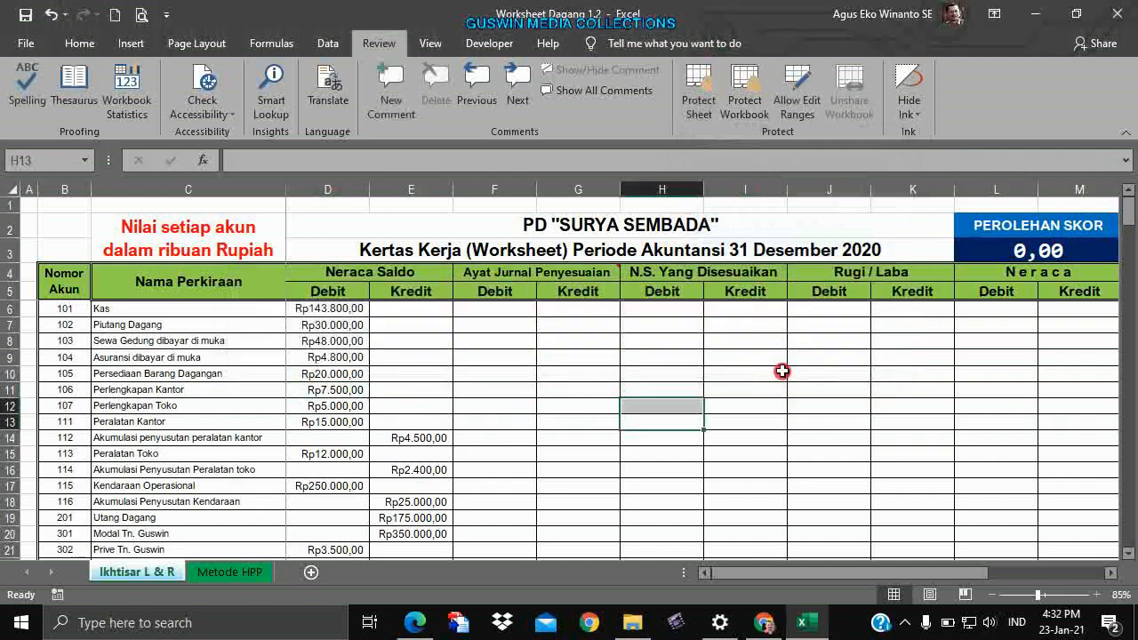
click(781, 371)
Protect the sheet again, this time with a confirmed password.
click(699, 93)
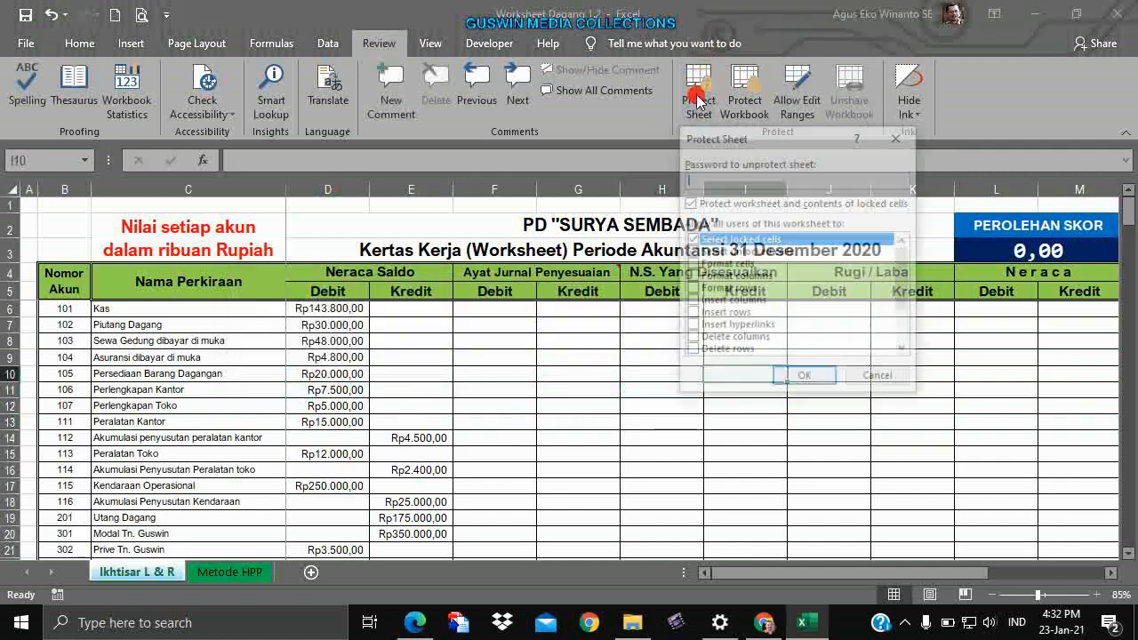
text(1)
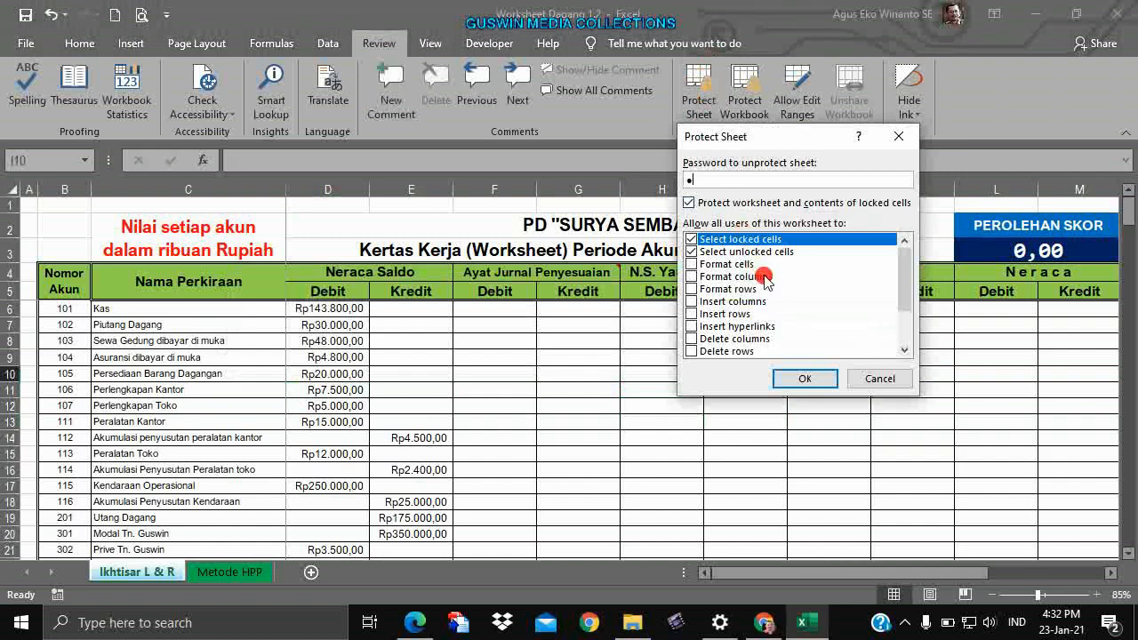
text(234)
key(Return)
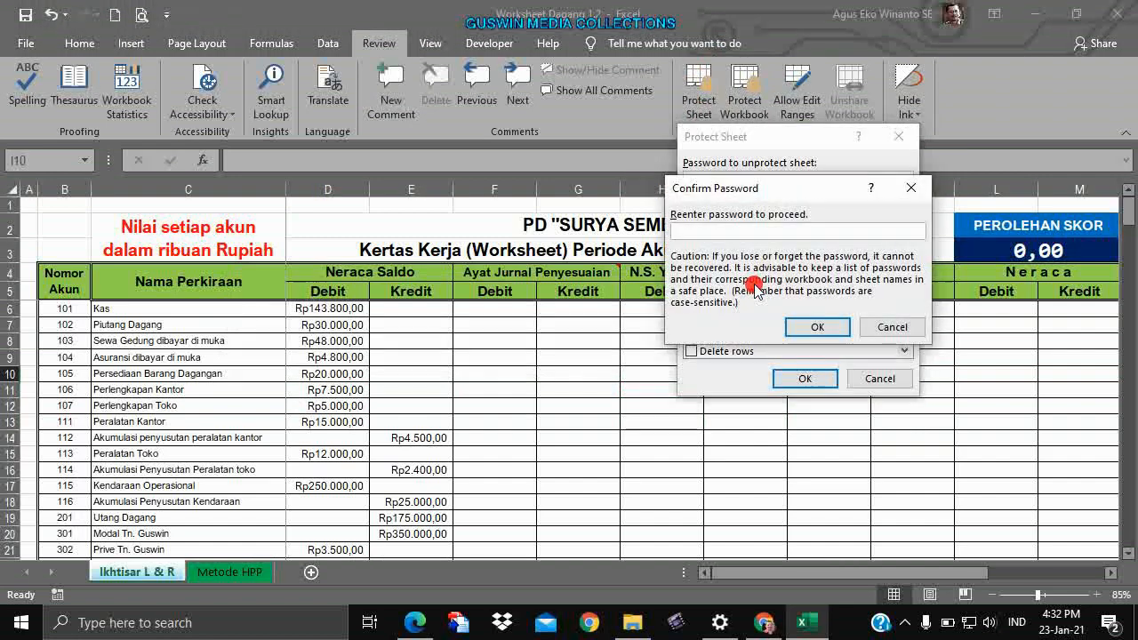
text(1234)
key(Return)
Confirm locked cell D8 now rejects edits on the password-protected sheet.
click(767, 354)
click(355, 345)
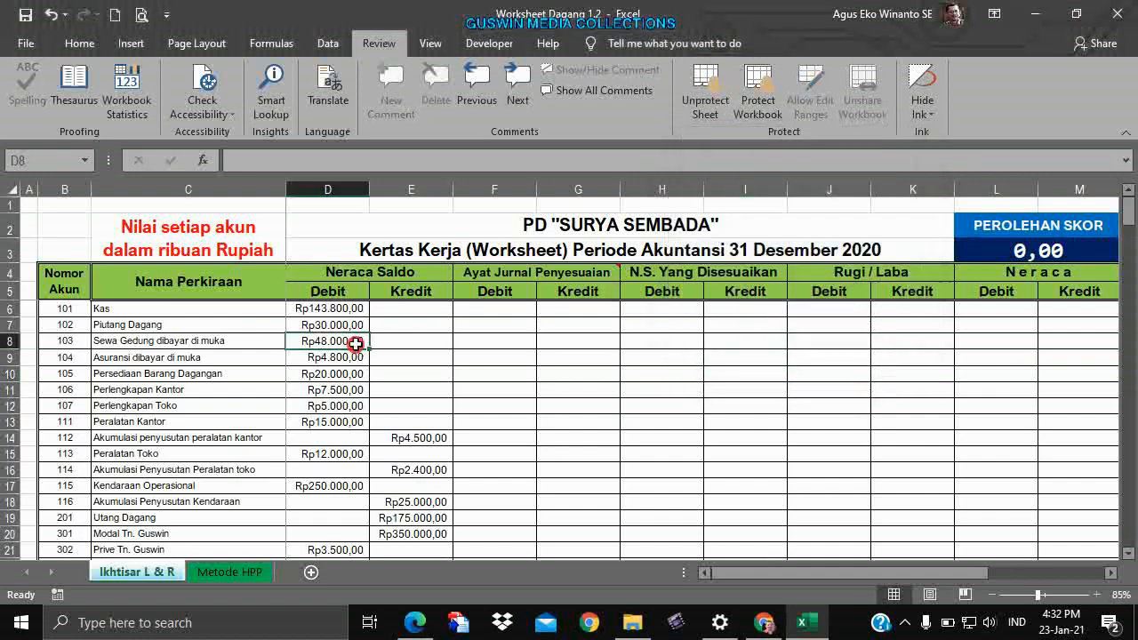
double_click(354, 344)
key(Return)
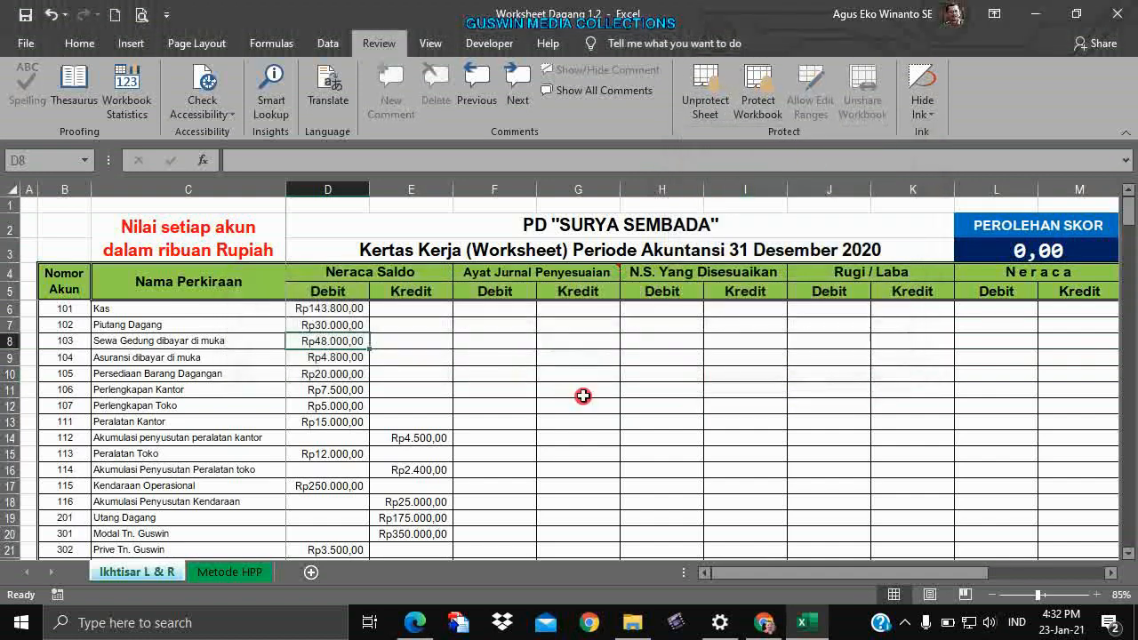
Unprotect the sheet by entering its password.
click(714, 102)
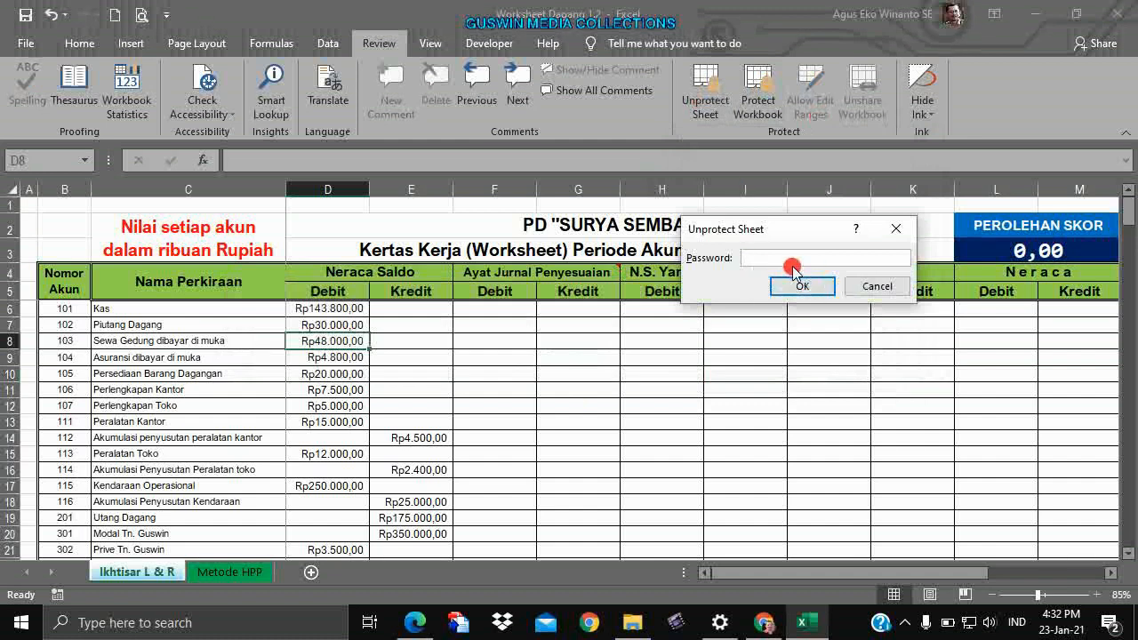
text(●)
click(801, 286)
click(812, 402)
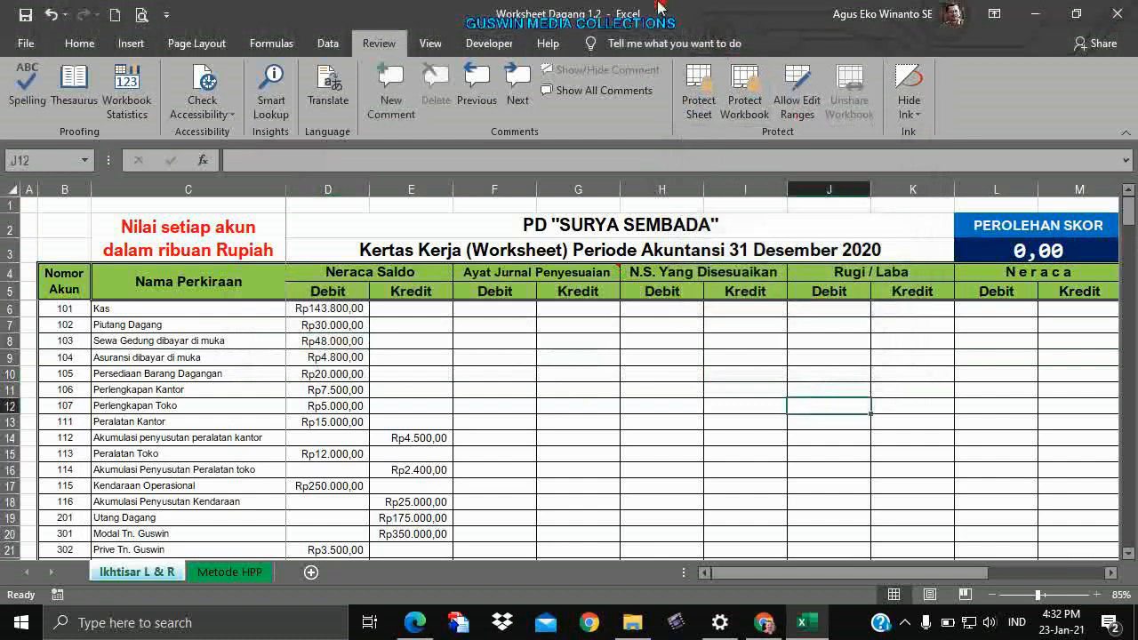
click(737, 425)
Check the trial balance totals around rows 37–39 (Rp642.900,00), then stop the screen recording.
scroll(734, 423, down, 7)
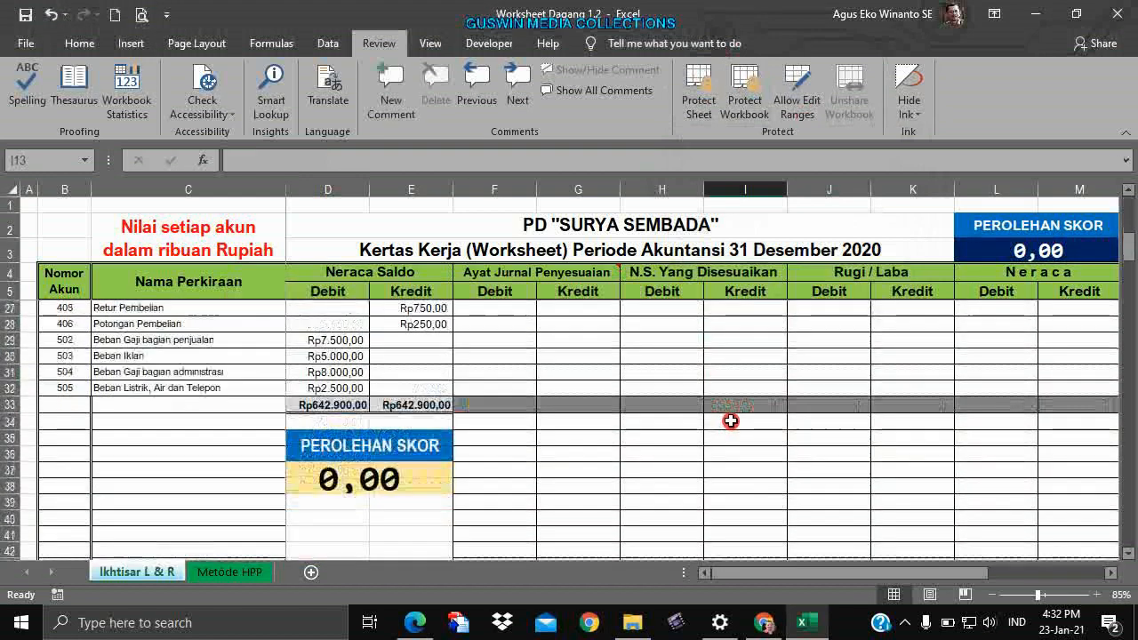
scroll(730, 422, down, 1)
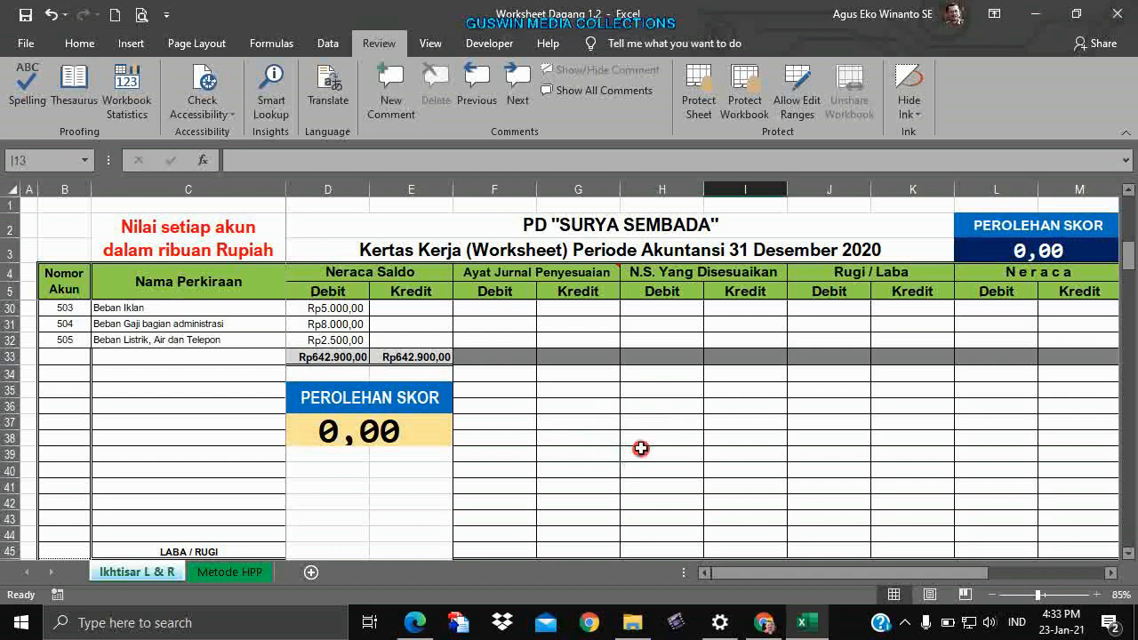
click(641, 452)
click(894, 451)
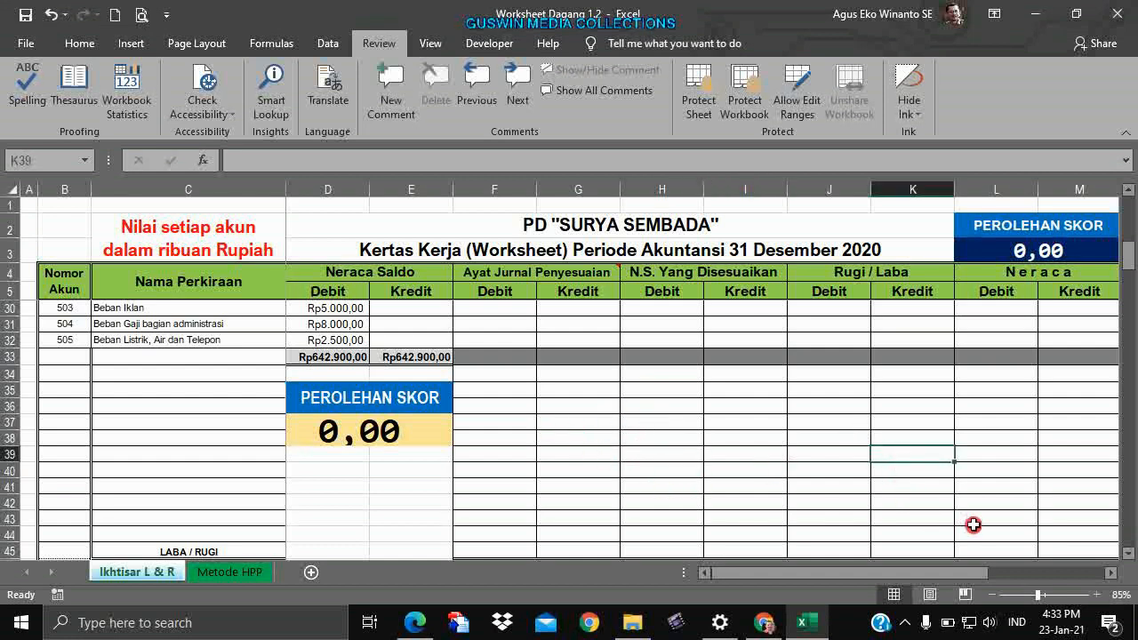
scroll(973, 521, down, 2)
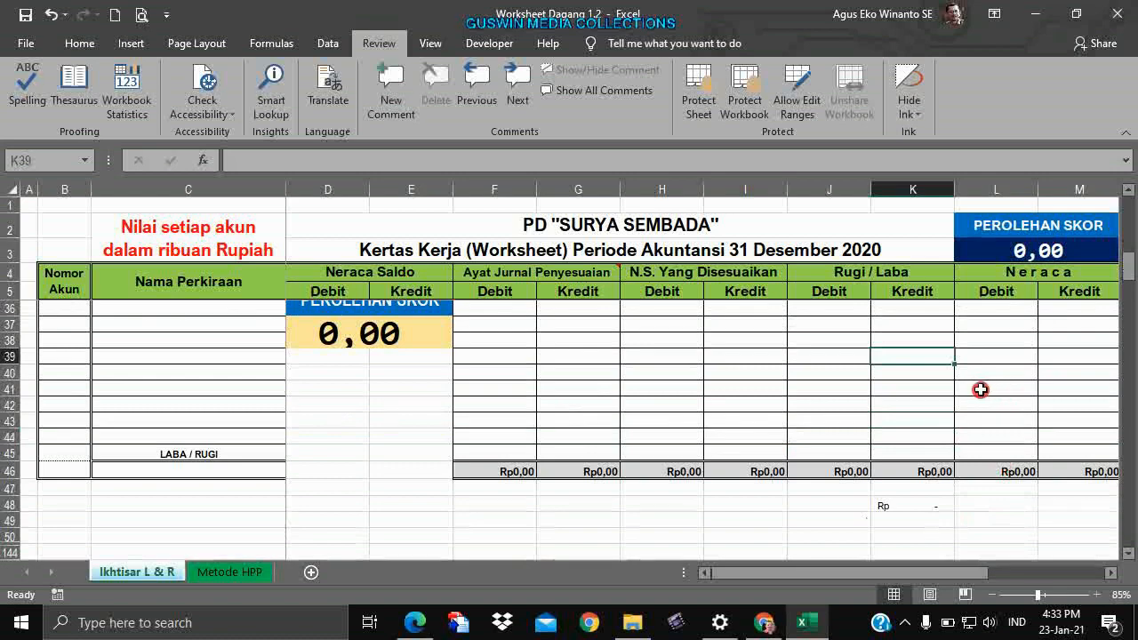
scroll(978, 388, up, 3)
click(974, 464)
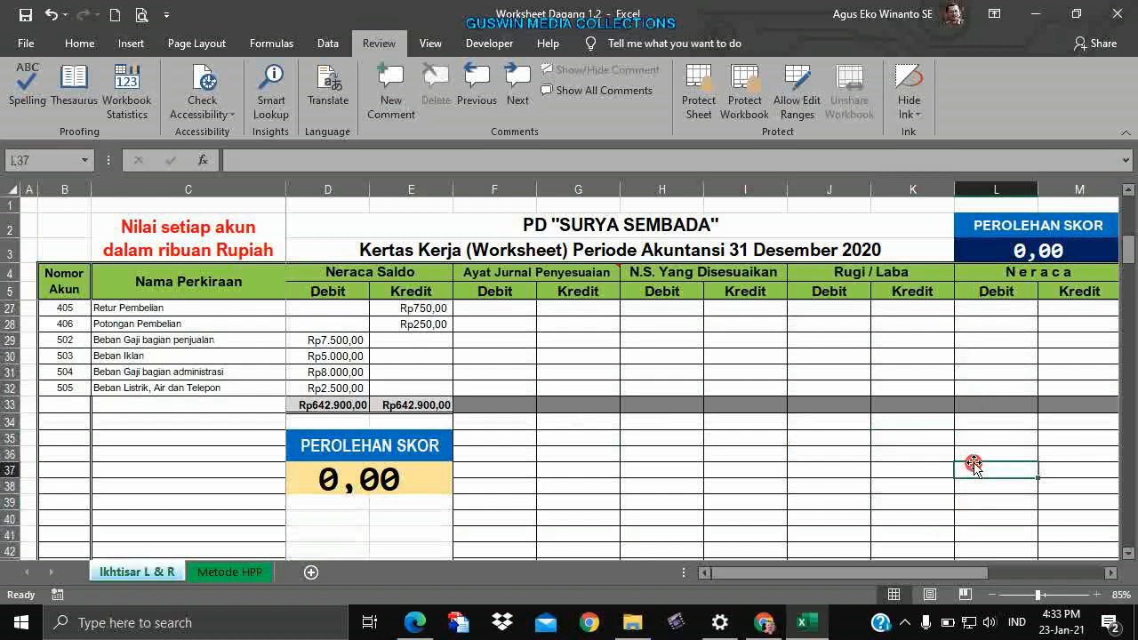
click(905, 622)
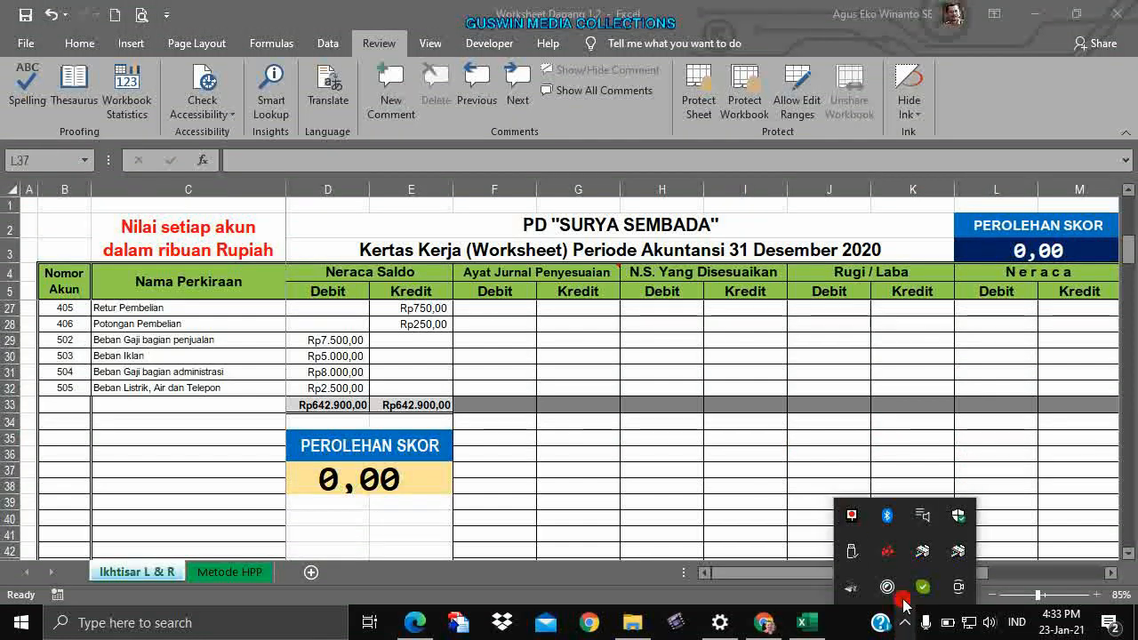
click(851, 528)
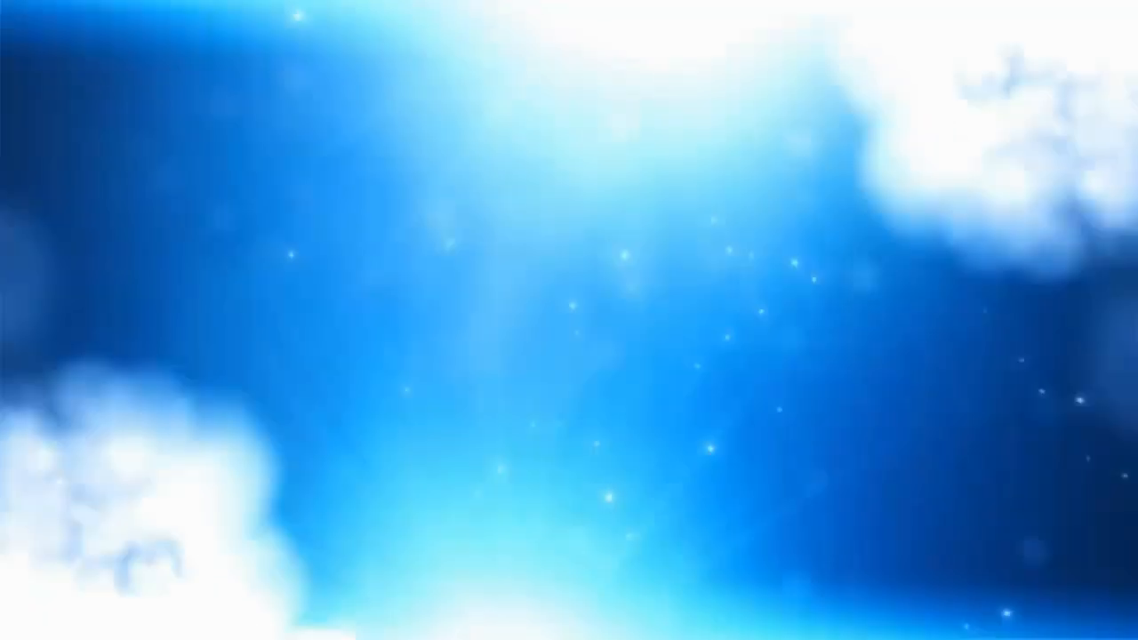